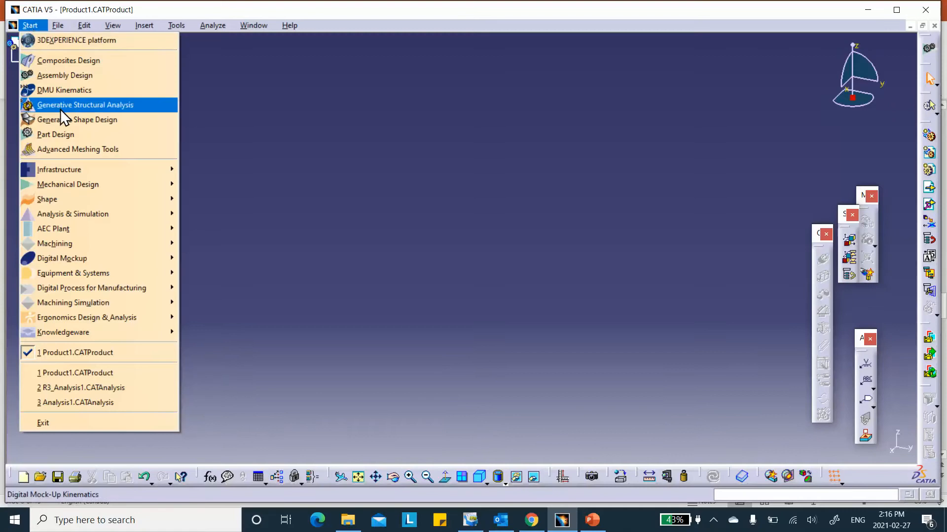
# - Start a new material library and open the New Material's feature properties
pyautogui.moveTo(101, 169)
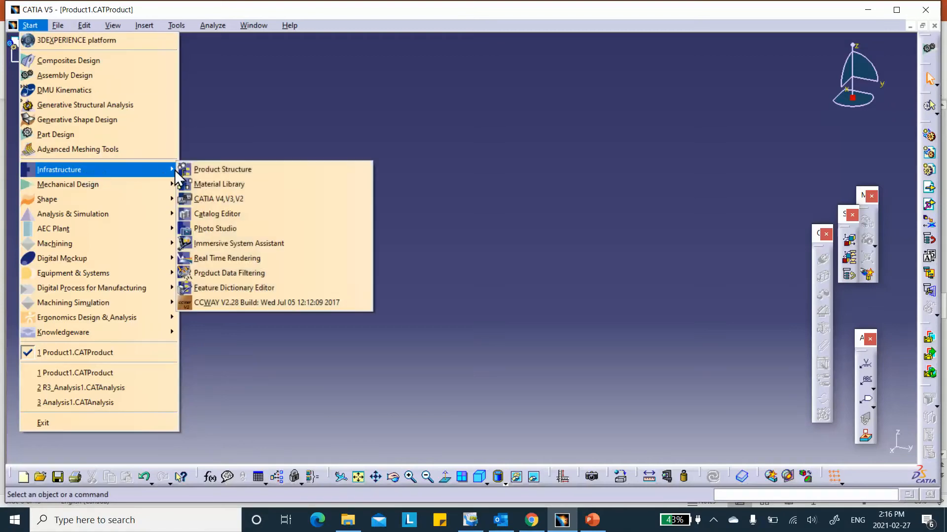
pyautogui.click(212, 185)
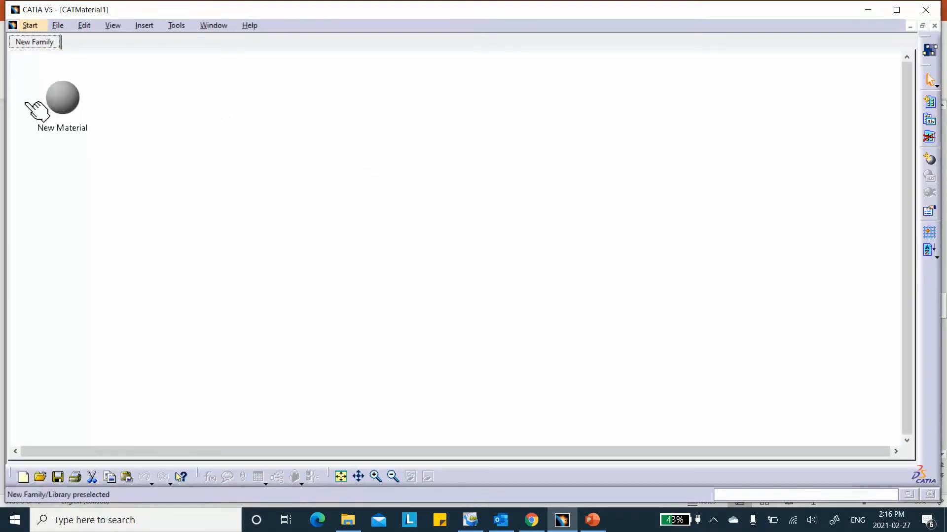
pyautogui.doubleClick(69, 99)
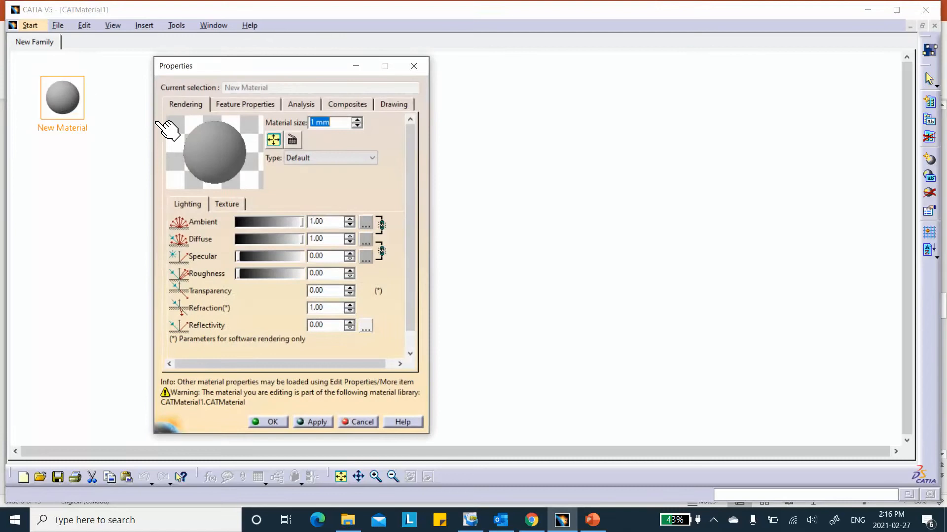
pyautogui.click(254, 101)
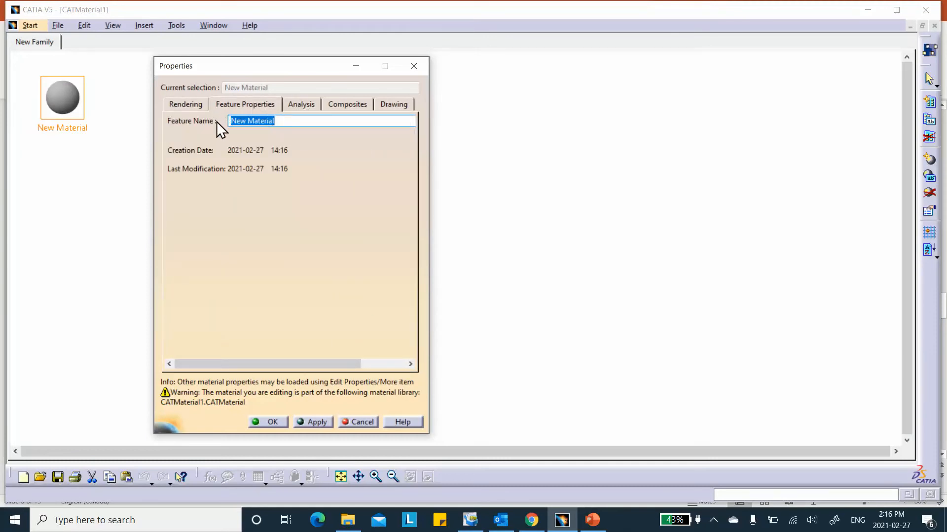
# - Prefix the material name with Skin_ to make it Skin_New Material, and apply
pyautogui.click(237, 118)
pyautogui.write('Face')
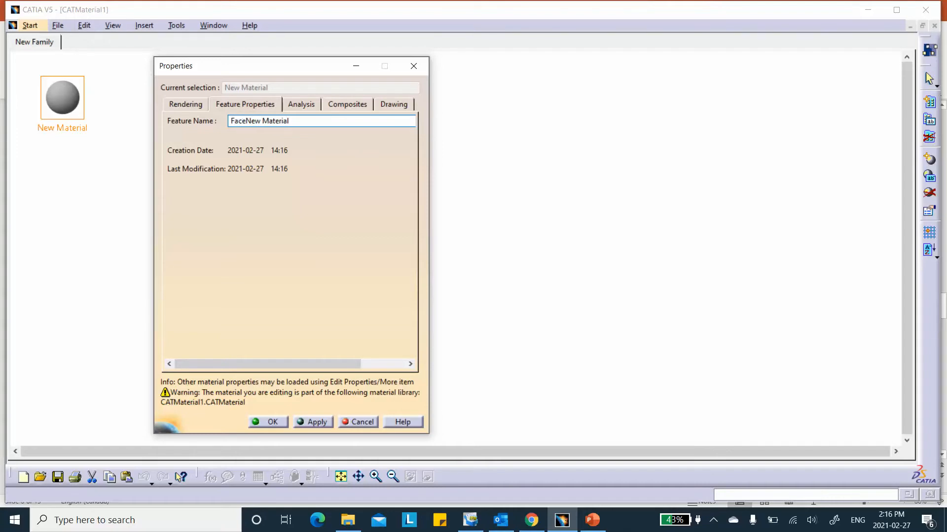
pyautogui.write('_')
pyautogui.press('BackSpace')
pyautogui.press('BackSpace')
pyautogui.press('BackSpace')
pyautogui.press('BackSpace')
pyautogui.press('BackSpace')
pyautogui.write('Kin')
pyautogui.press('BackSpace')
pyautogui.press('BackSpace')
pyautogui.press('BackSpace')
pyautogui.write('Skin_')
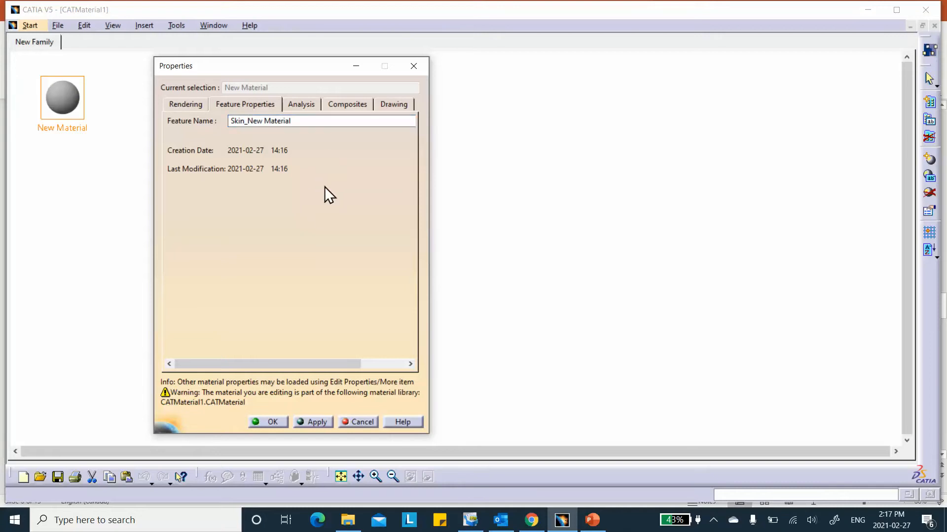
pyautogui.click(315, 422)
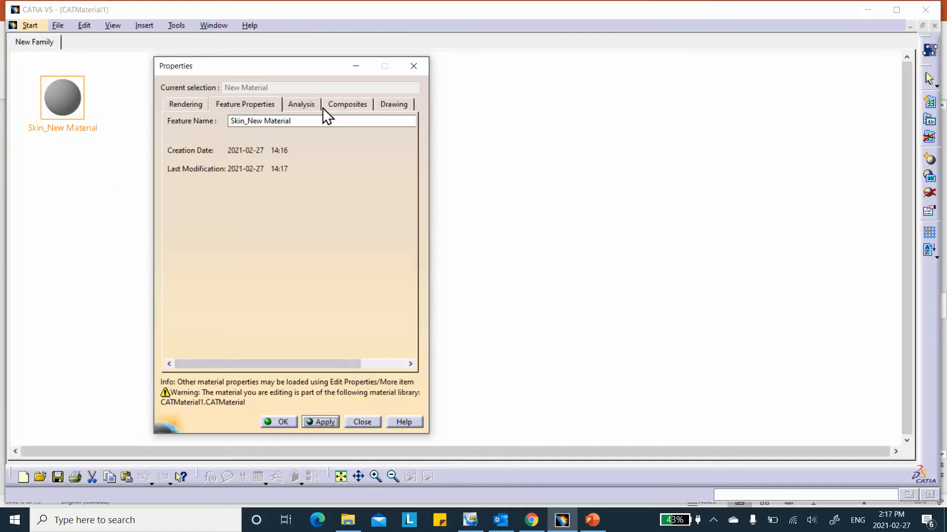
# - Set the Skin material's cured thickness to 0.7112 mm, then bring up the material-data slide in PowerPoint
pyautogui.click(341, 105)
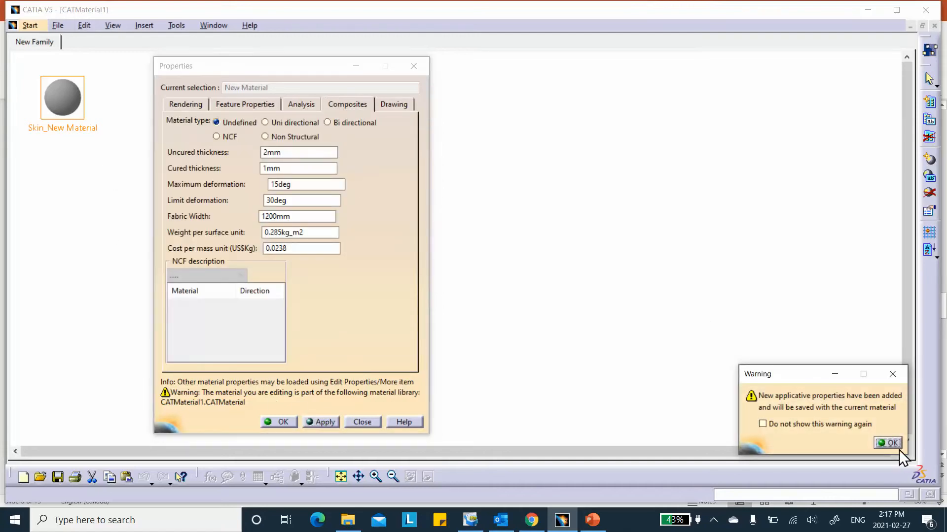
pyautogui.click(887, 441)
pyautogui.doubleClick(271, 168)
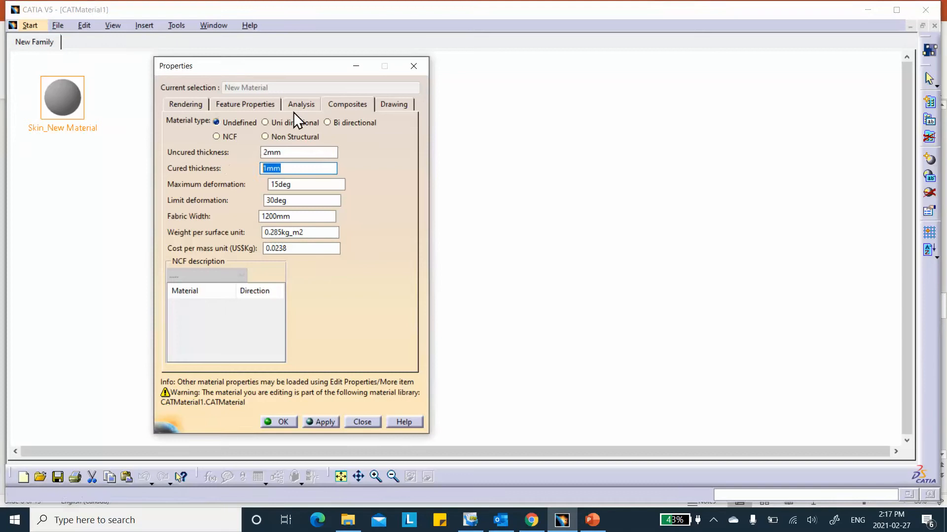
pyautogui.write('0.7112')
pyautogui.click(592, 520)
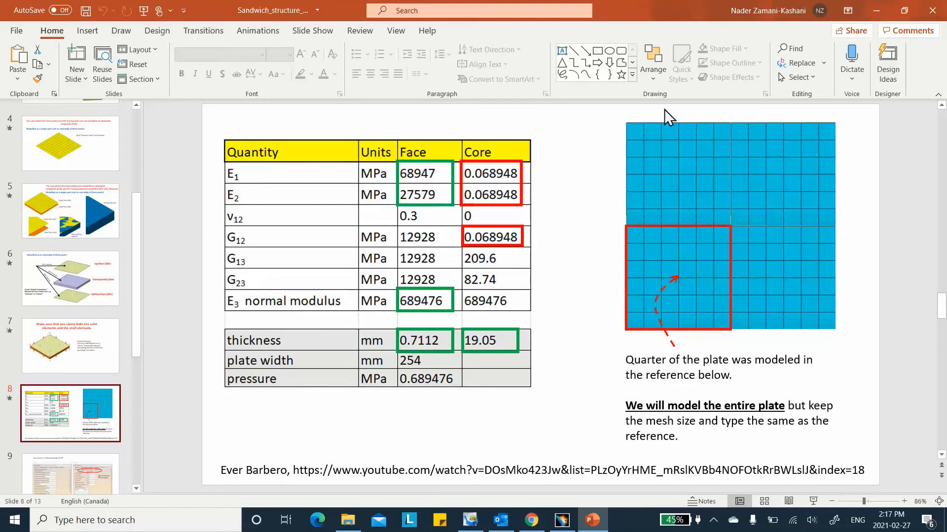
# - Back in CATIA, apply the Uni directional composite type and open the Analysis material-type list
pyautogui.click(876, 10)
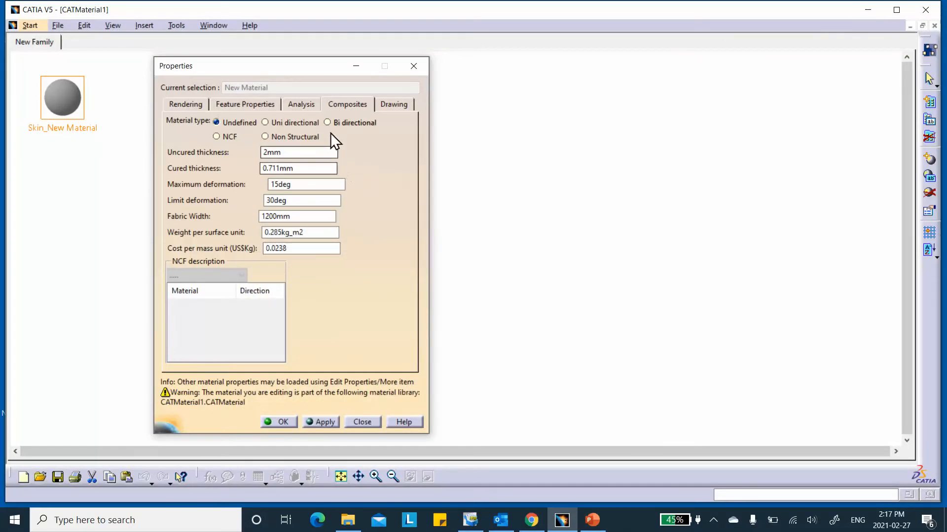
pyautogui.click(268, 123)
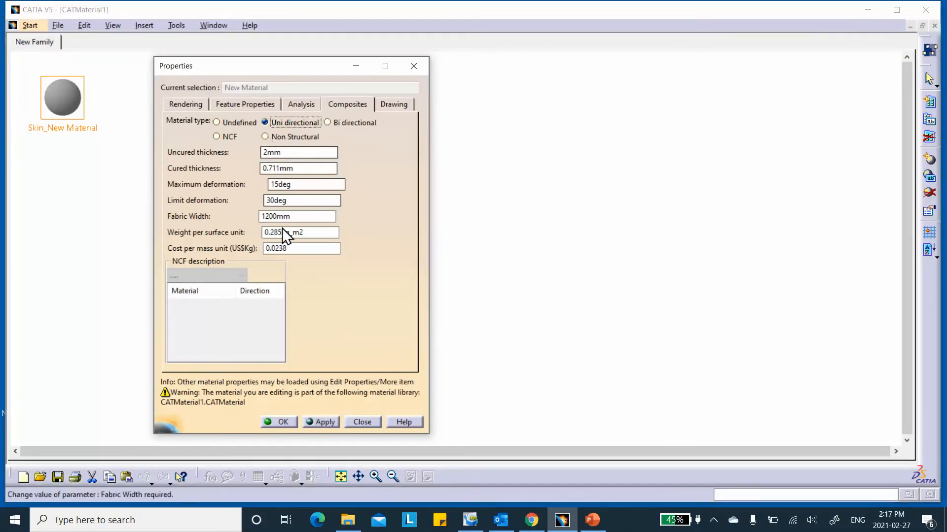
pyautogui.click(303, 123)
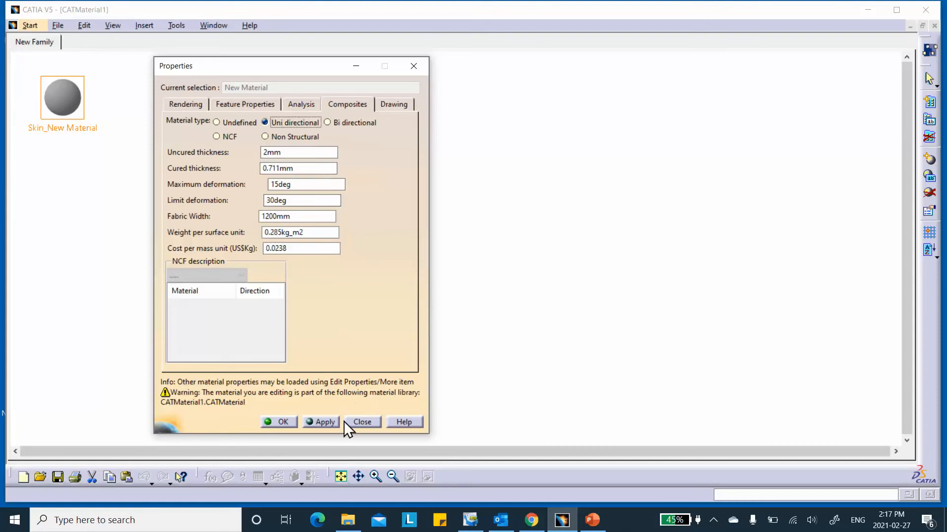
pyautogui.click(325, 423)
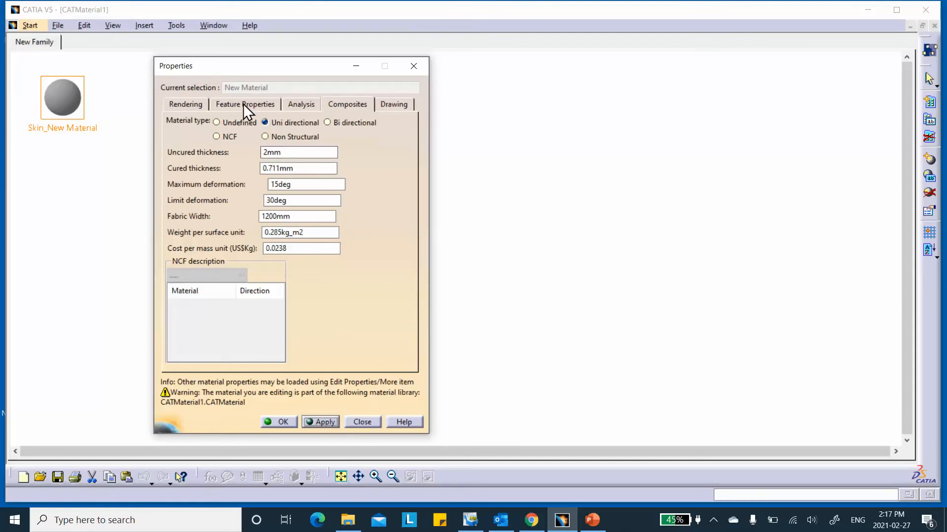
pyautogui.click(302, 104)
pyautogui.click(280, 122)
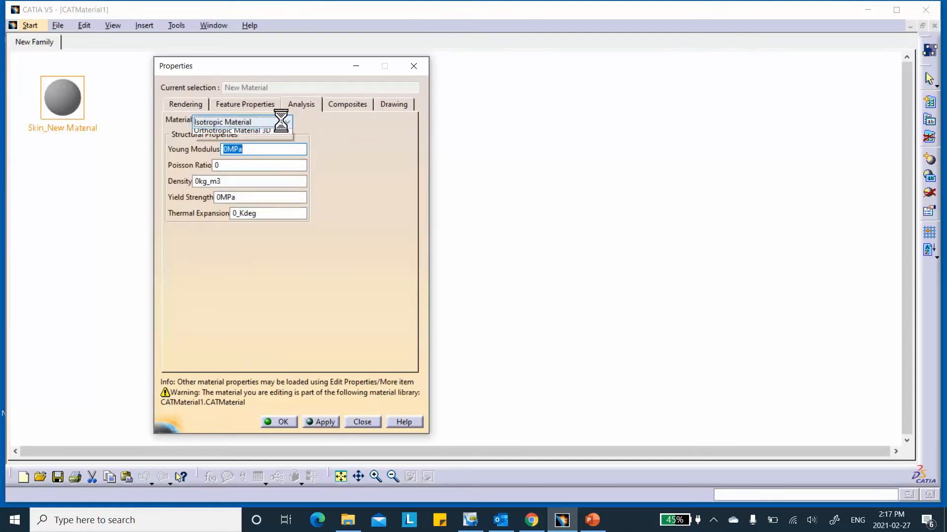
# - Choose Orthotropic Material 2D with Young moduli 68947 and 27579 MPa and Poisson ratio 0.3
pyautogui.click(267, 141)
pyautogui.moveTo(289, 148); pyautogui.dragTo(251, 140)
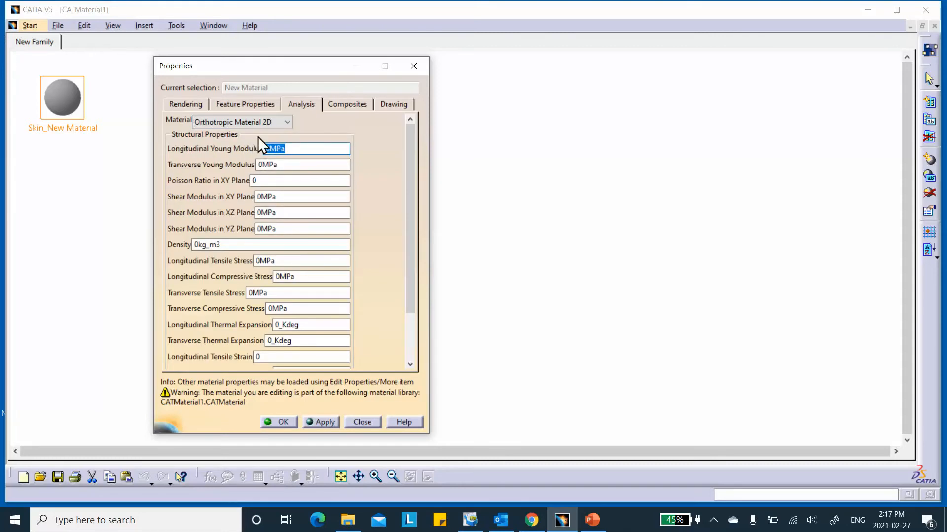
pyautogui.write('68947')
pyautogui.click(309, 168)
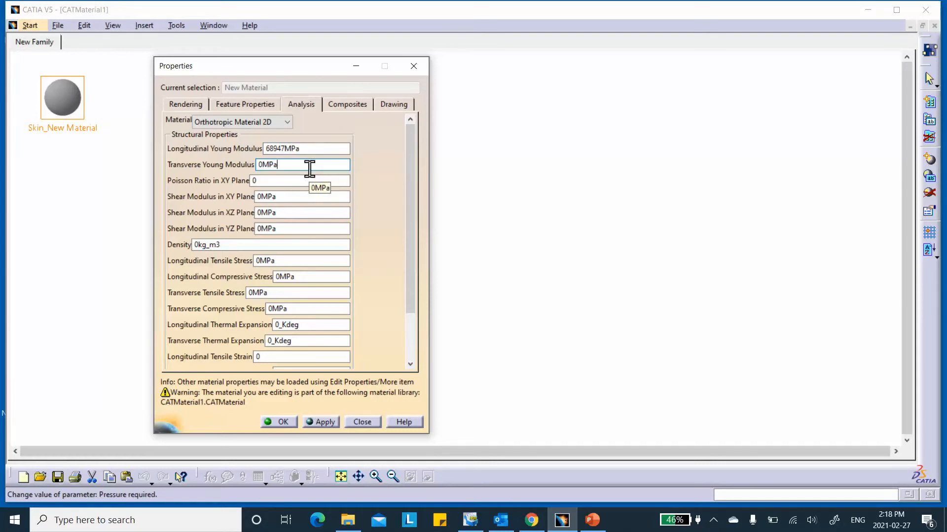
pyautogui.press('BackSpace')
pyautogui.press('BackSpace')
pyautogui.press('BackSpace')
pyautogui.press('BackSpace')
pyautogui.write('27579')
pyautogui.click(268, 181)
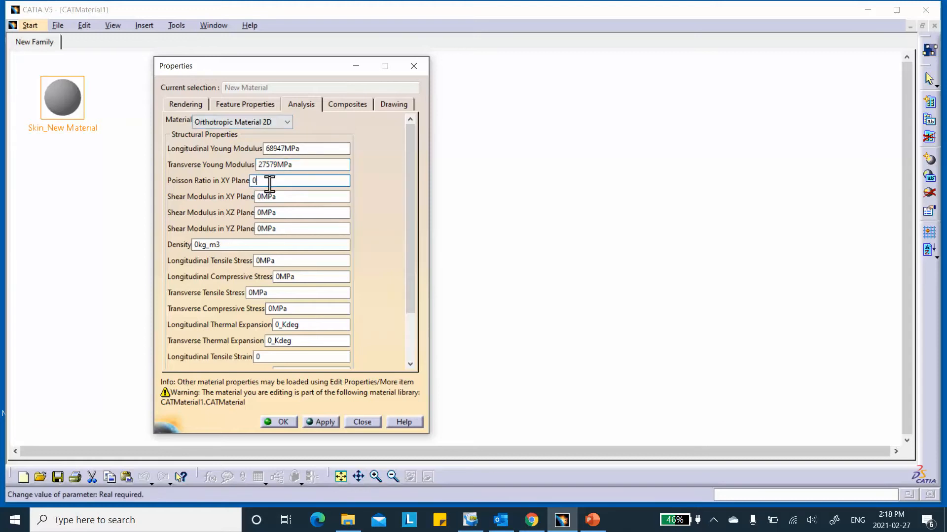
pyautogui.write('0.3')
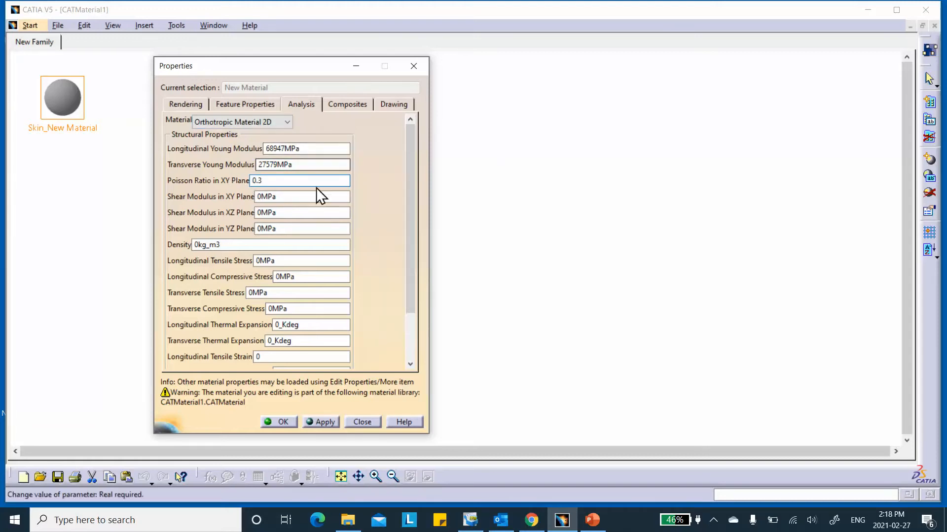
# - Set the XY, XZ and YZ shear moduli to 12928 MPa each and confirm with OK
pyautogui.click(304, 196)
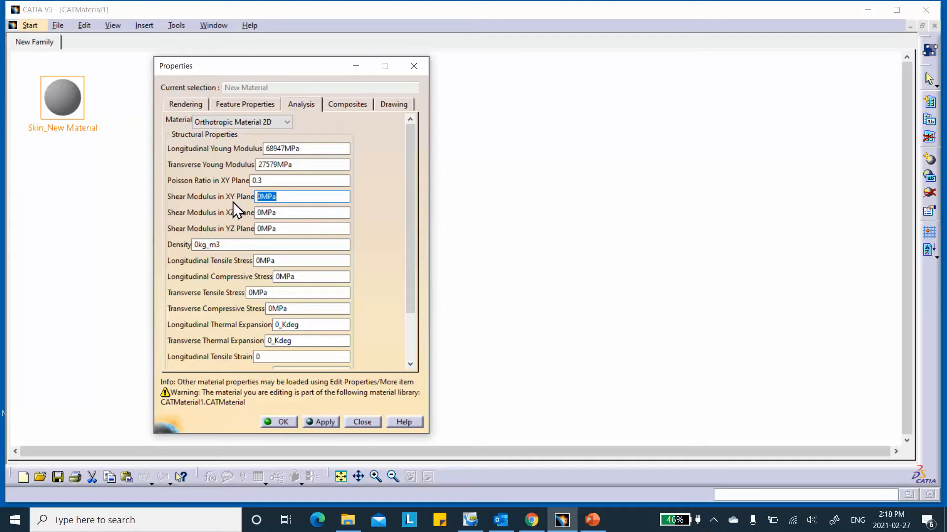
pyautogui.write('1298')
pyautogui.press('BackSpace')
pyautogui.write('28')
pyautogui.click(307, 214)
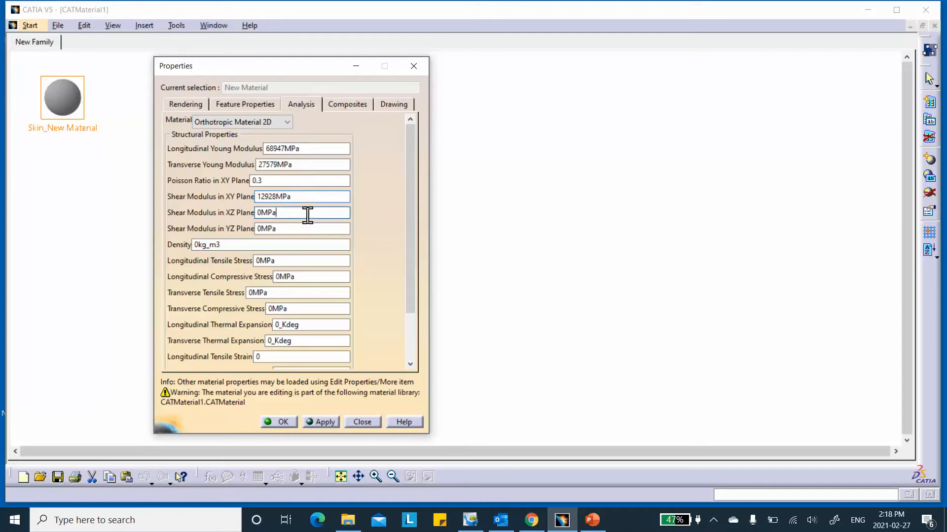
pyautogui.moveTo(295, 200); pyautogui.dragTo(219, 201)
pyautogui.moveTo(291, 213); pyautogui.dragTo(234, 217)
pyautogui.write('12928')
pyautogui.moveTo(294, 229); pyautogui.dragTo(256, 236)
pyautogui.write('1292')
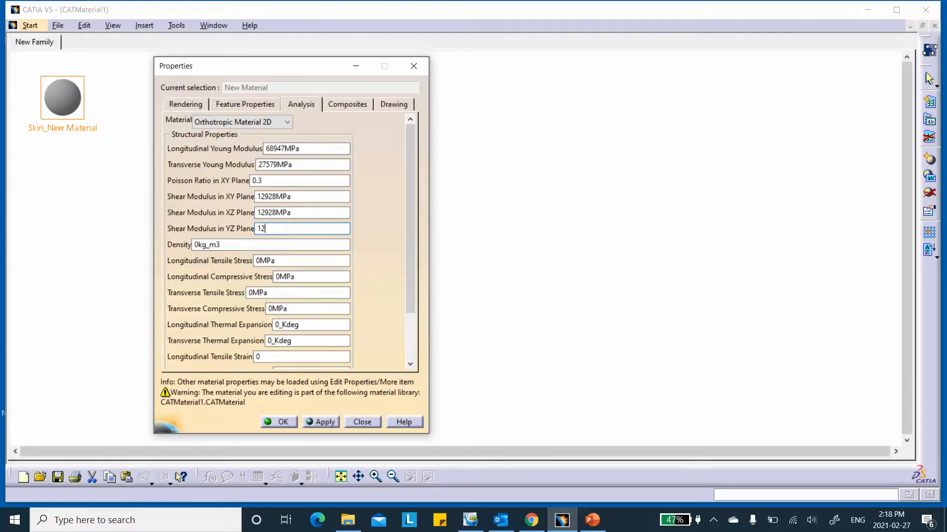
pyautogui.write('8')
pyautogui.click(327, 243)
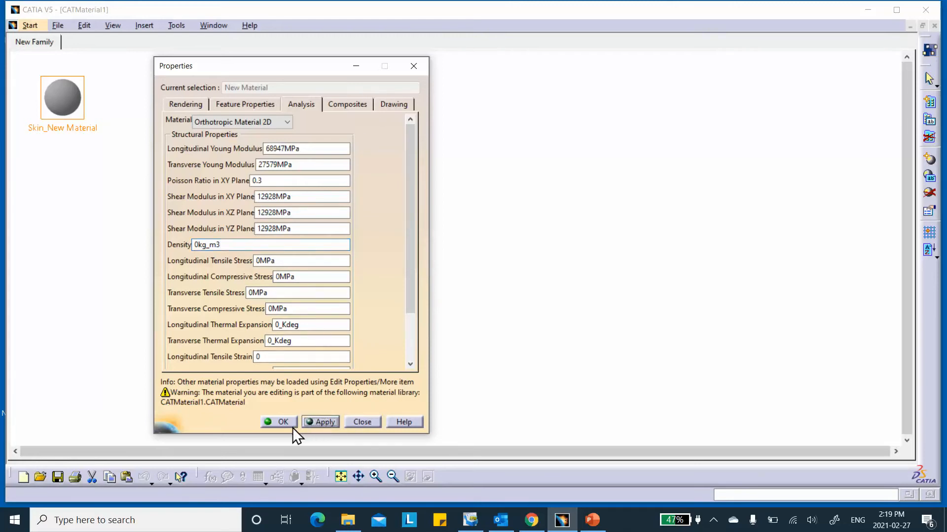
pyautogui.click(277, 422)
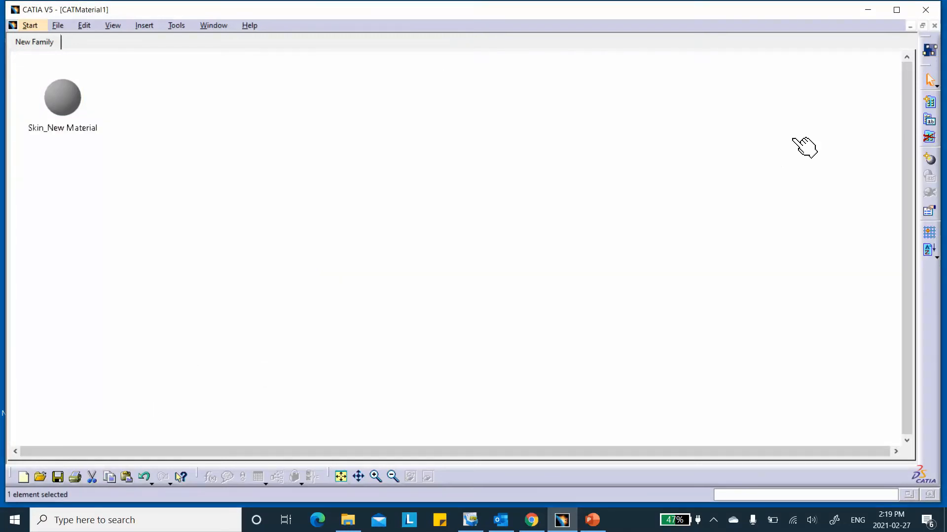
# - Create a second material in the library and rename it Core_New Material, applying the change
pyautogui.click(929, 159)
pyautogui.doubleClick(138, 100)
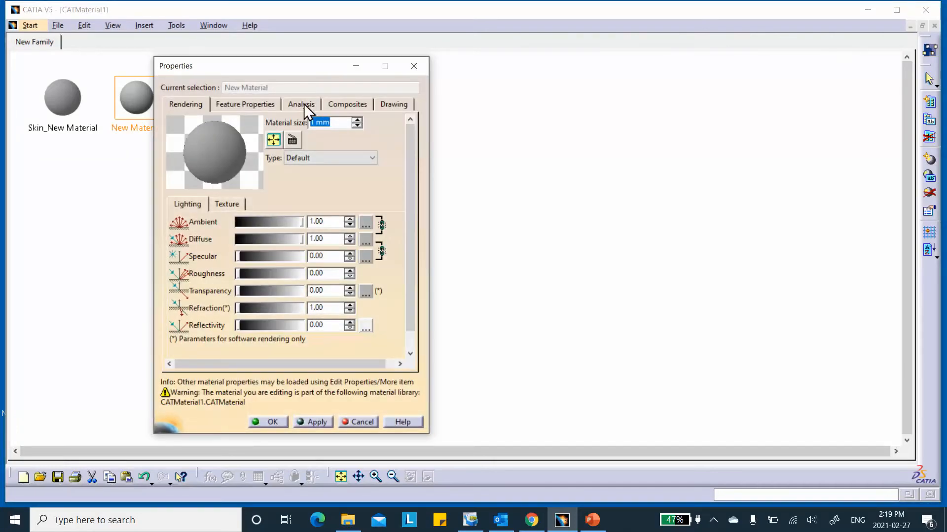
pyautogui.click(247, 104)
pyautogui.click(237, 118)
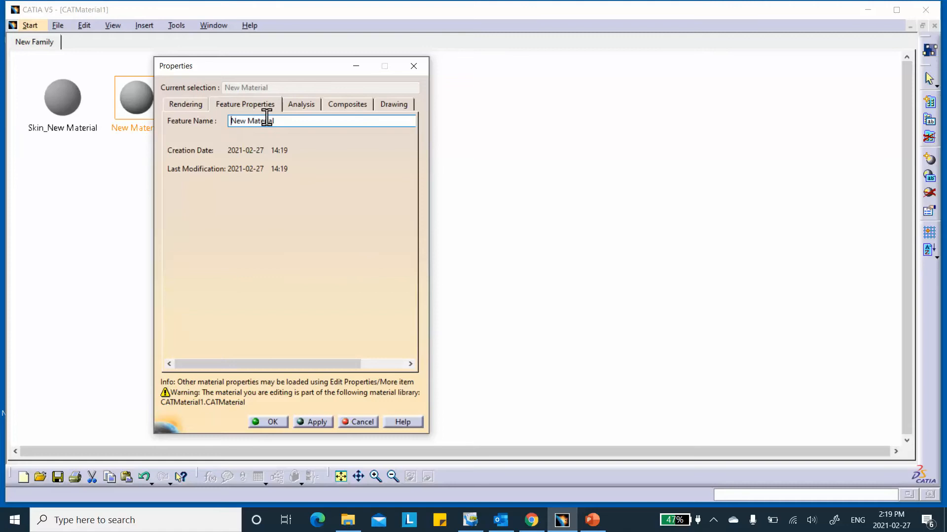
pyautogui.write('Core_')
pyautogui.click(321, 423)
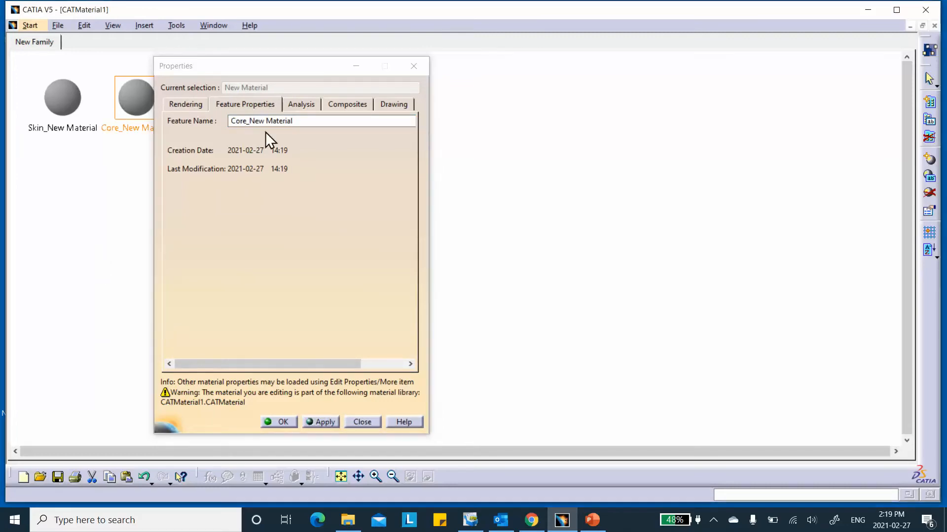
pyautogui.click(340, 103)
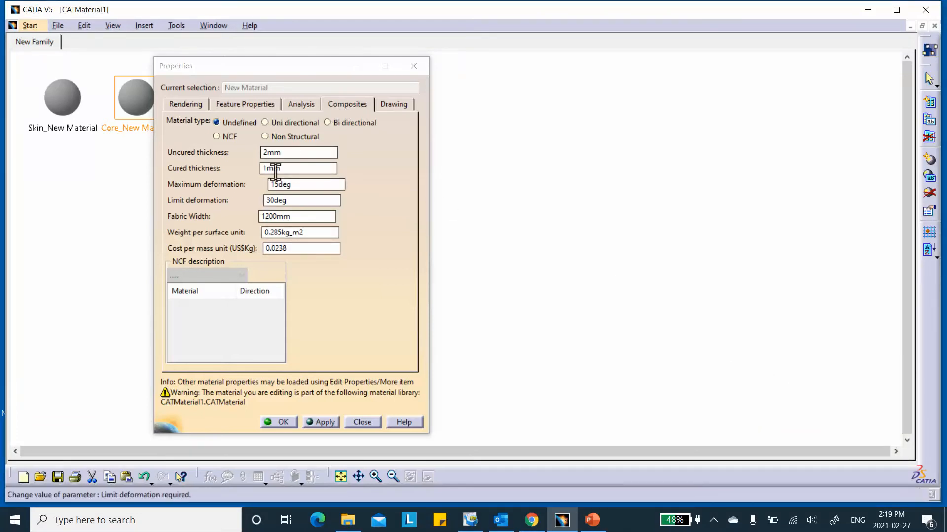
pyautogui.click(238, 103)
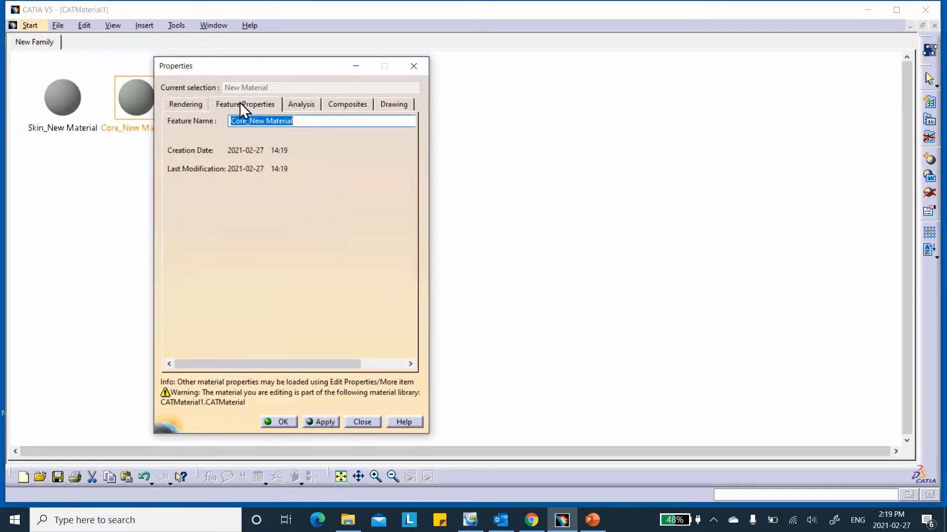
pyautogui.click(302, 104)
pyautogui.click(281, 122)
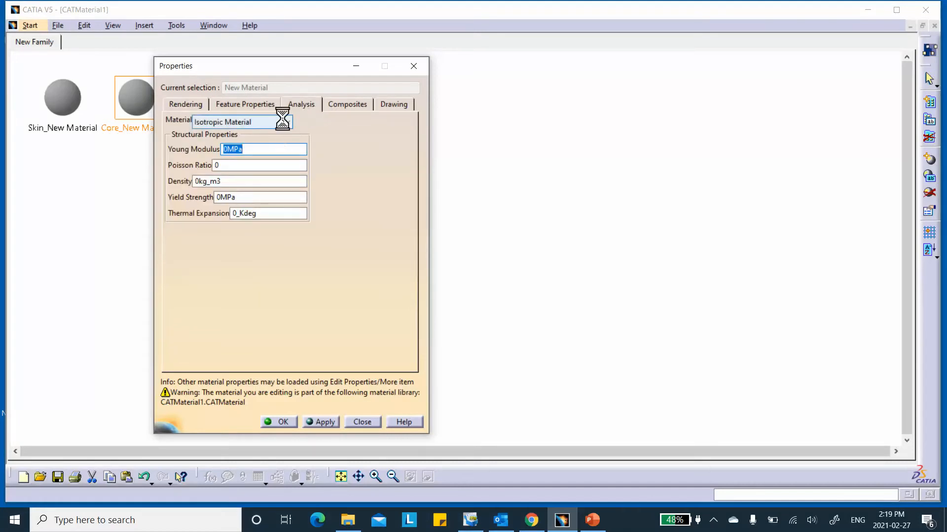
pyautogui.click(247, 165)
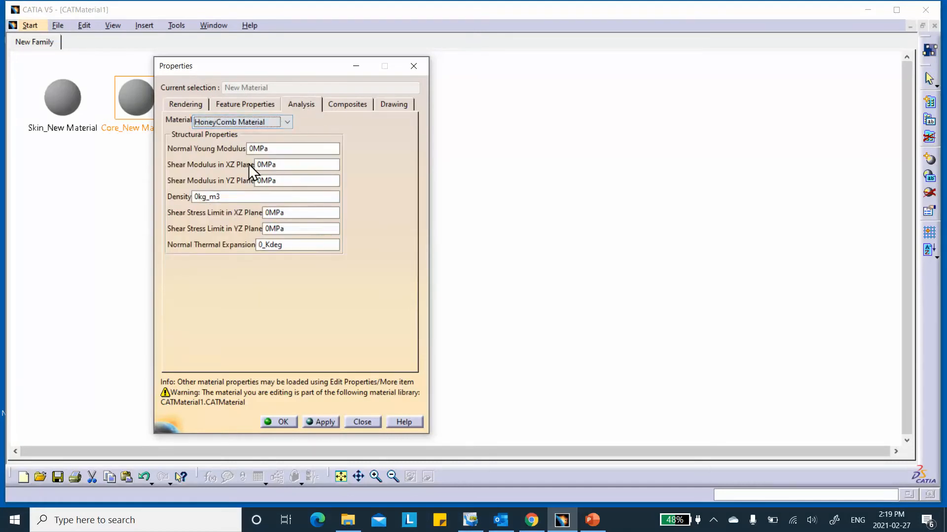
pyautogui.click(268, 149)
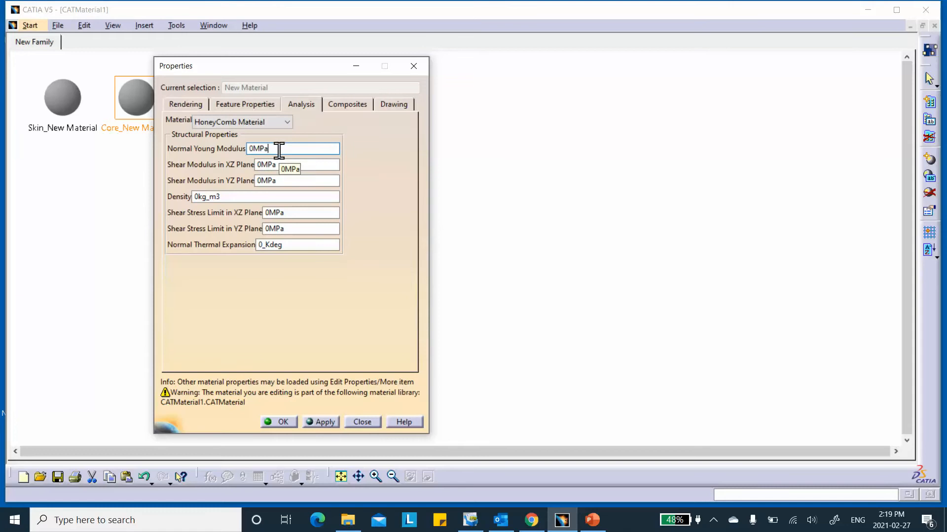
pyautogui.moveTo(279, 150); pyautogui.dragTo(223, 148)
pyautogui.click(592, 520)
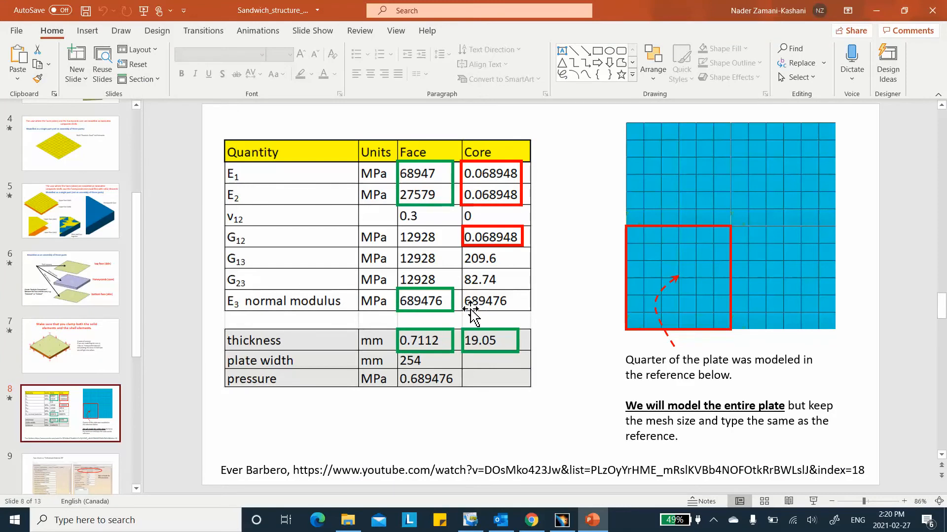
pyautogui.click(876, 10)
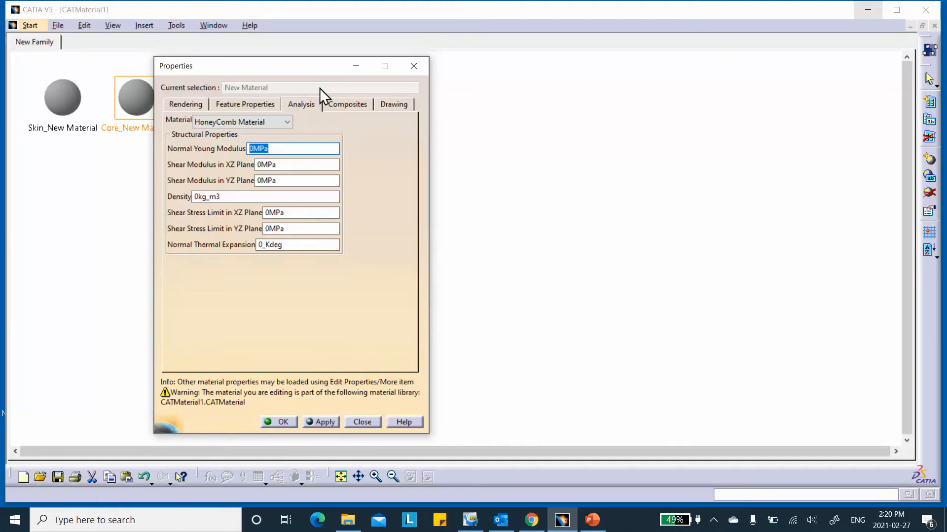
# - Enter the 689476 MPa normal modulus and the 209.6 MPa XZ shear modulus
pyautogui.write('689476')
pyautogui.click(302, 164)
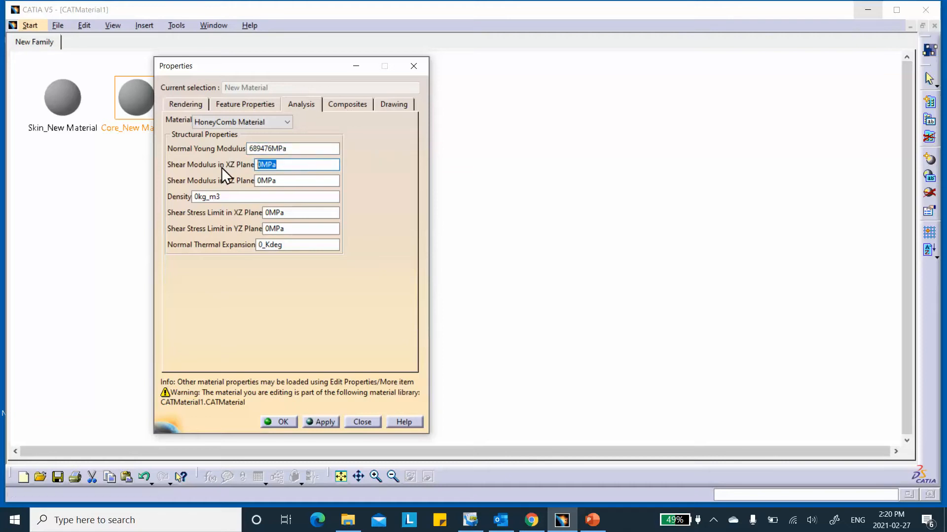
pyautogui.write('209.6')
# - Recheck the data slide, set the YZ shear modulus to 82.74 MPa, and apply
pyautogui.doubleClick(285, 180)
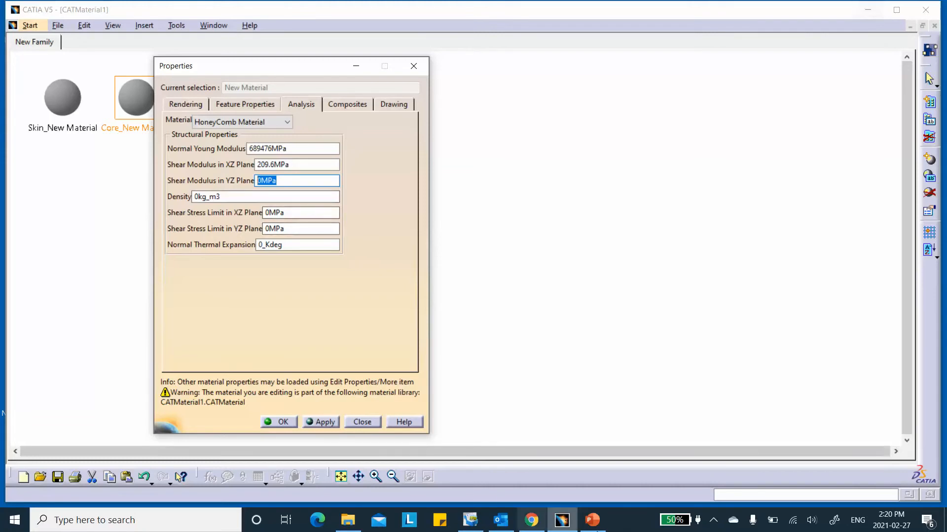
pyautogui.click(592, 519)
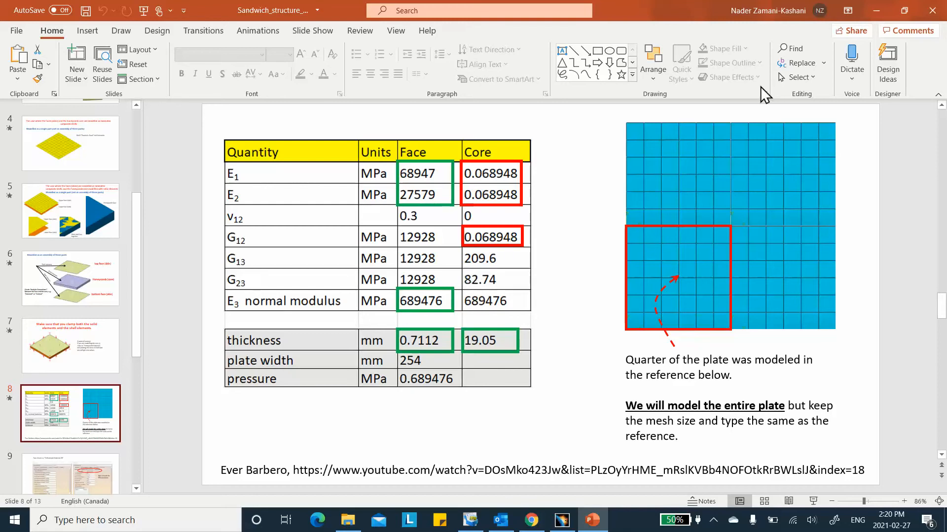
pyautogui.click(877, 9)
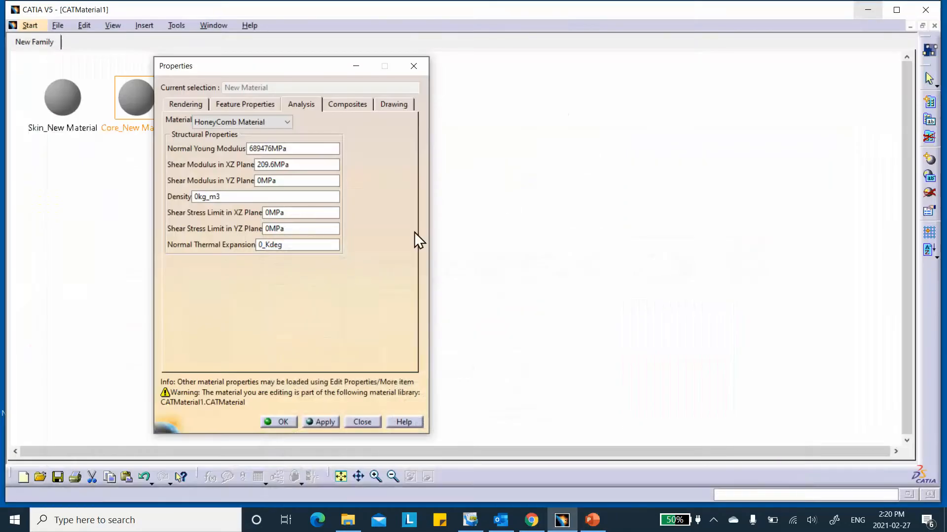
pyautogui.click(306, 228)
pyautogui.doubleClick(287, 180)
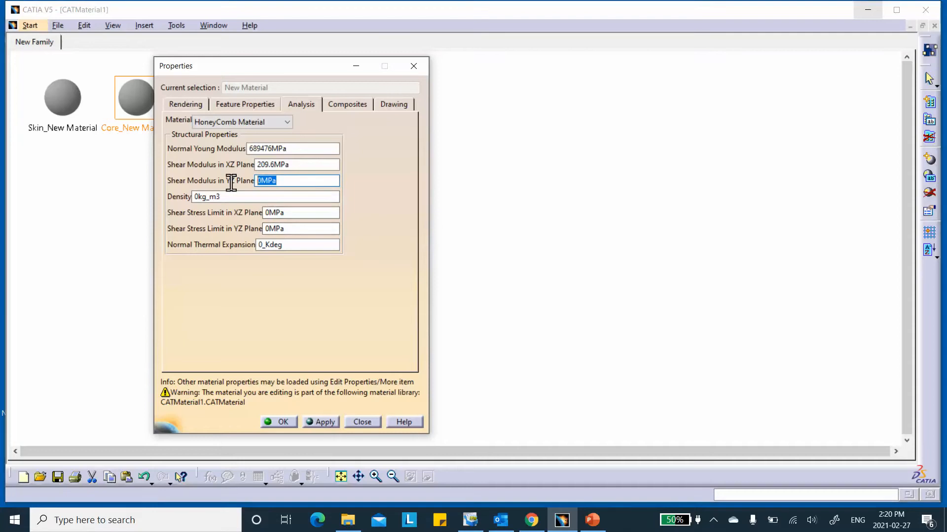
pyautogui.write('82.74')
pyautogui.click(301, 244)
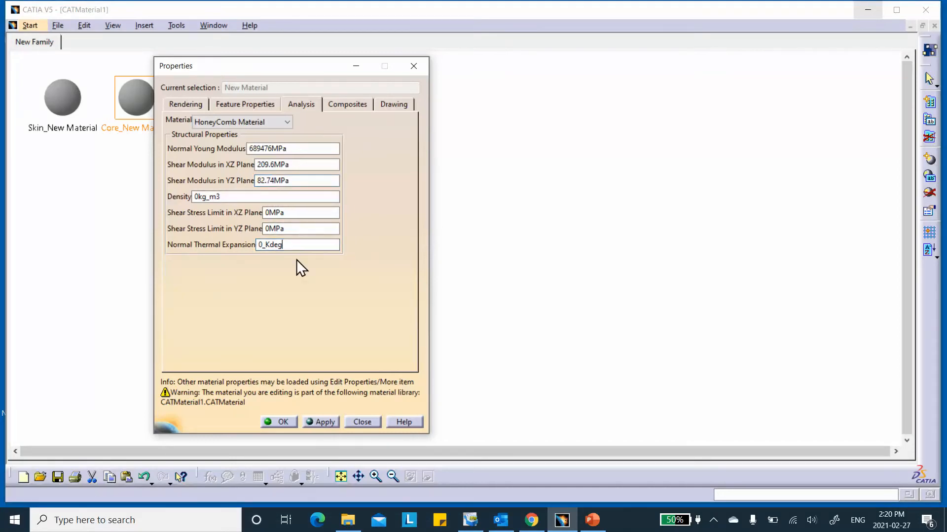
pyautogui.click(318, 420)
# - Close the core properties, then review the skin's analysis values and 0.7112 mm cured thickness
pyautogui.click(280, 422)
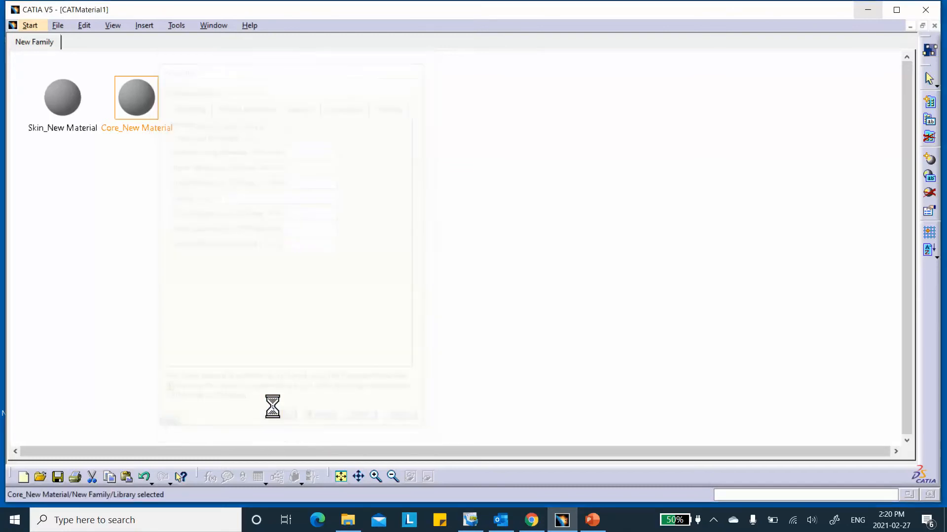
pyautogui.click(64, 92)
pyautogui.doubleClick(65, 92)
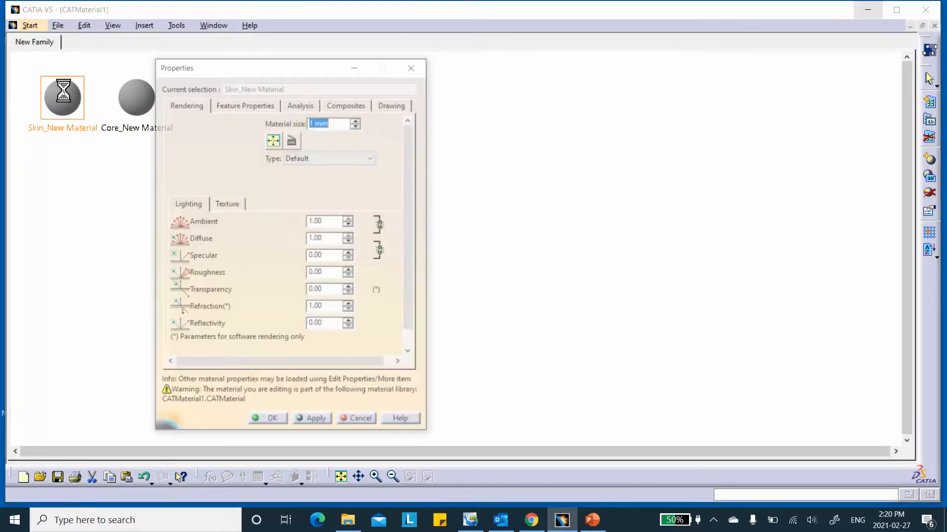
pyautogui.click(297, 104)
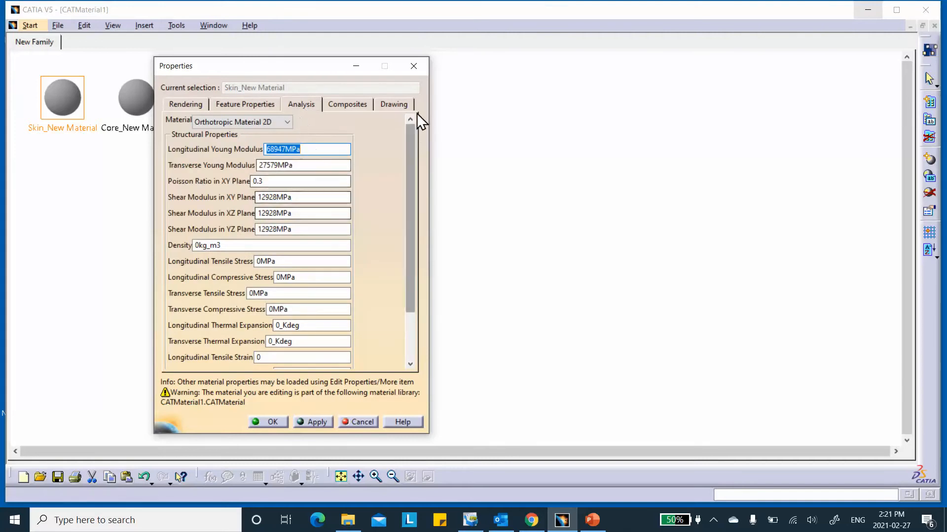
pyautogui.click(342, 105)
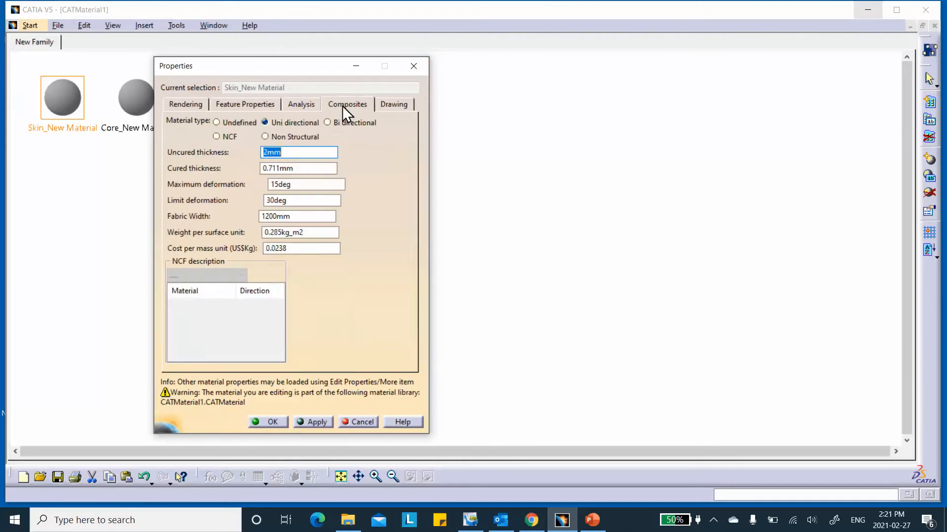
pyautogui.click(301, 169)
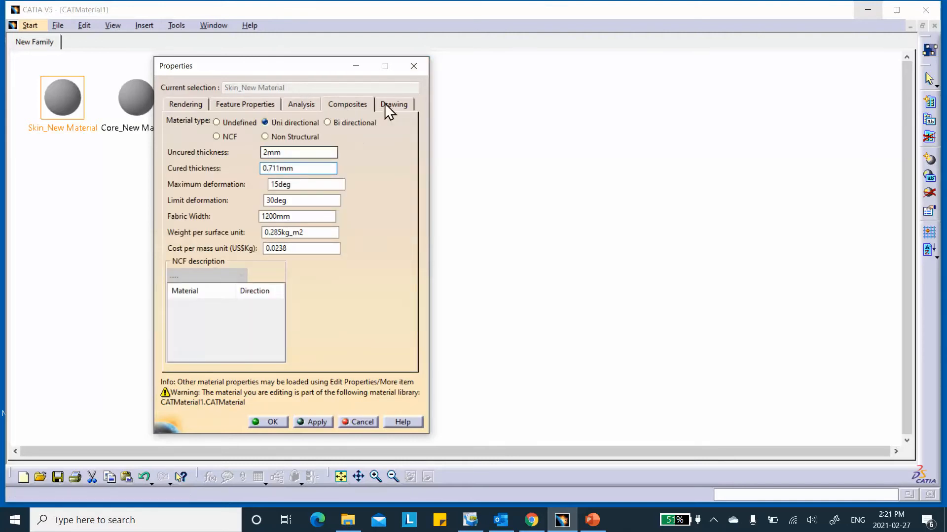
pyautogui.click(415, 67)
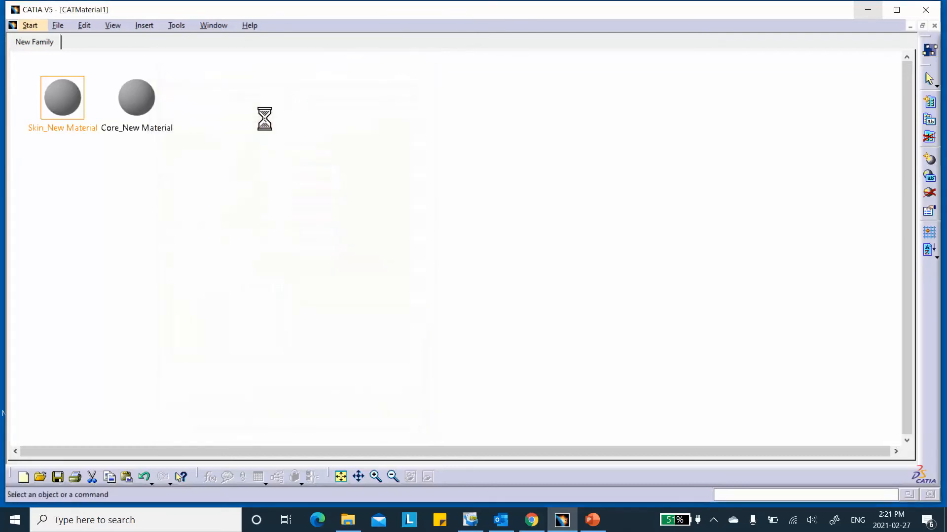
# - Recheck Core_New Material's honeycomb analysis values and close its properties with OK
pyautogui.doubleClick(143, 100)
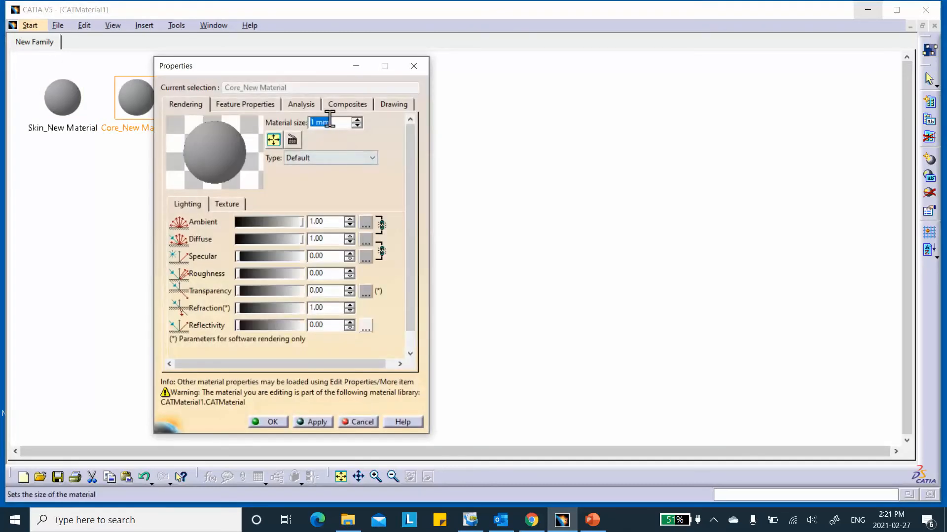
pyautogui.click(299, 103)
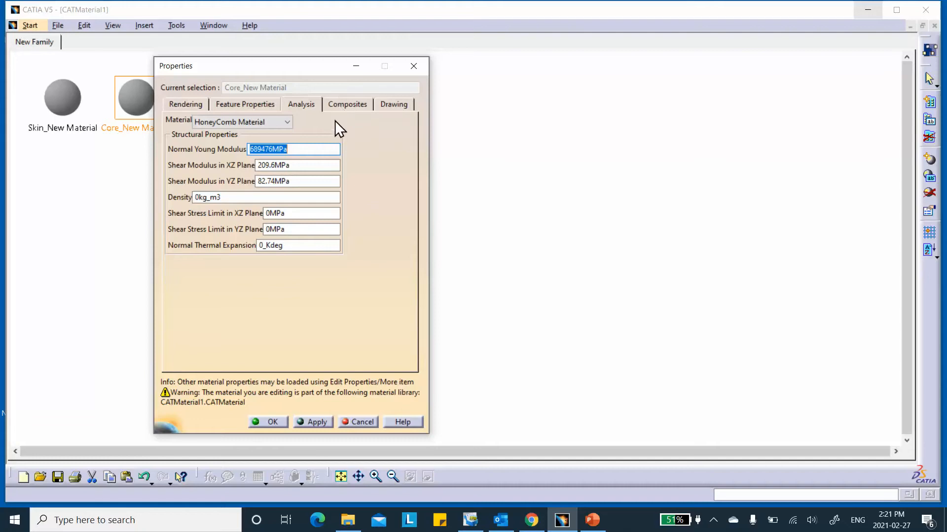
pyautogui.click(275, 420)
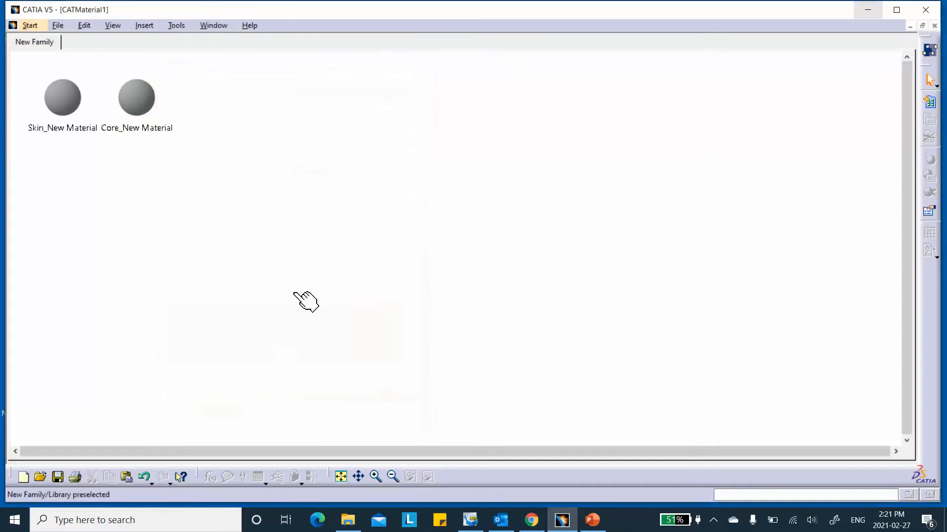
# - Save the library as Assembly_Sanswich_CATMaterial1.CATMaterial and close the material library window
pyautogui.click(57, 476)
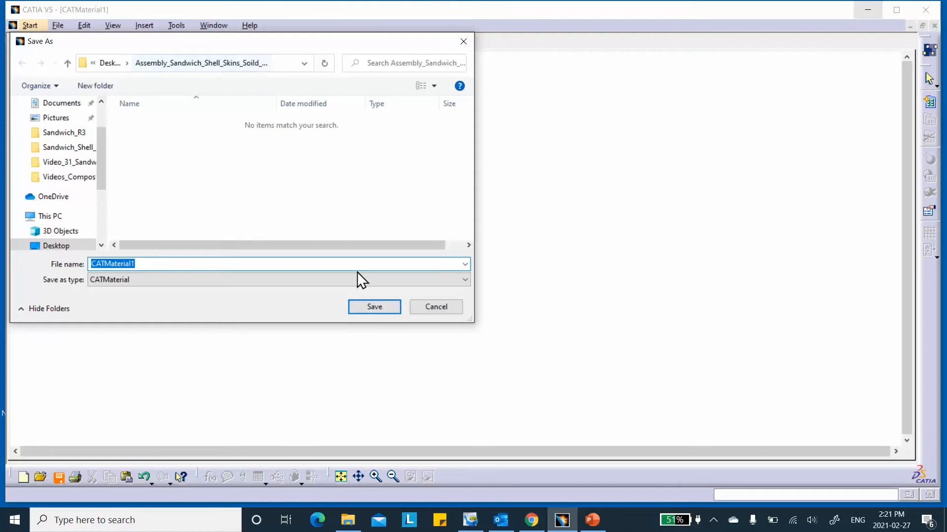
pyautogui.click(88, 262)
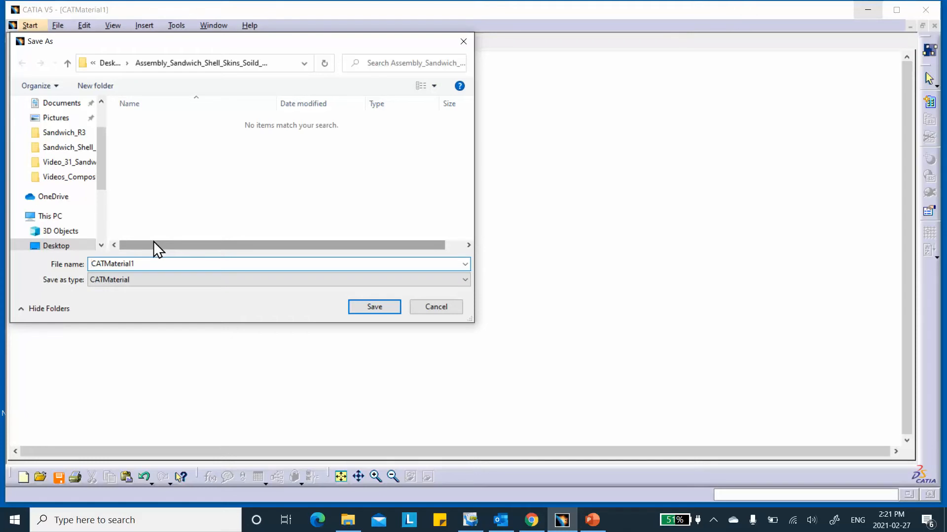
pyautogui.write('Asse')
pyautogui.write('mbly')
pyautogui.write('_')
pyautogui.write('Sansw')
pyautogui.write('ich')
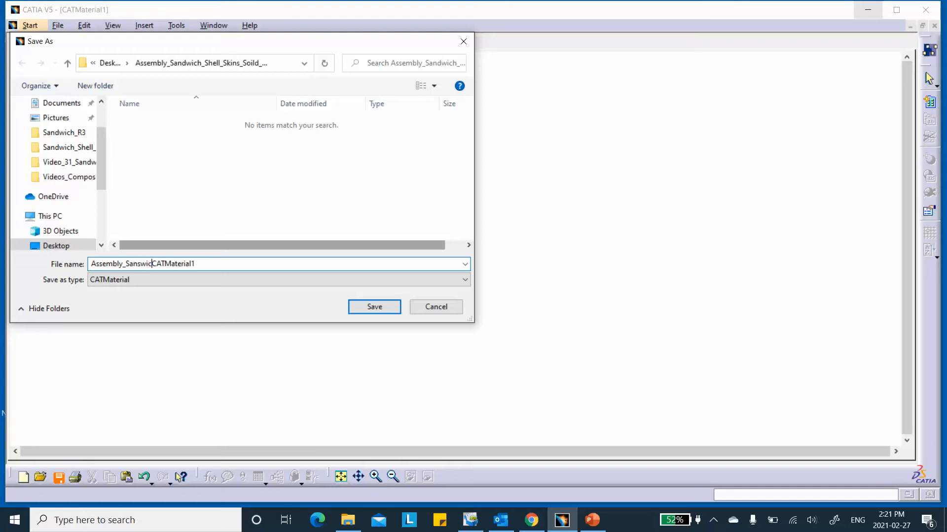
pyautogui.write('_')
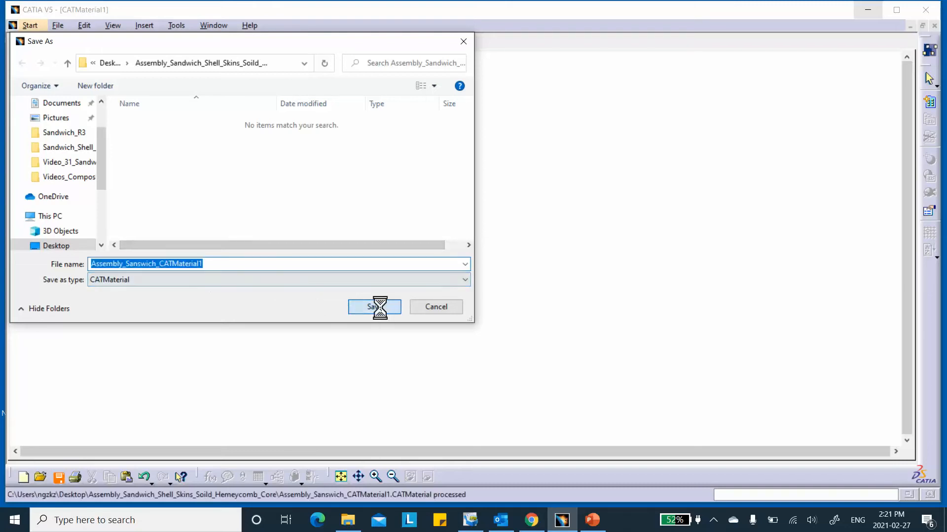
pyautogui.click(381, 309)
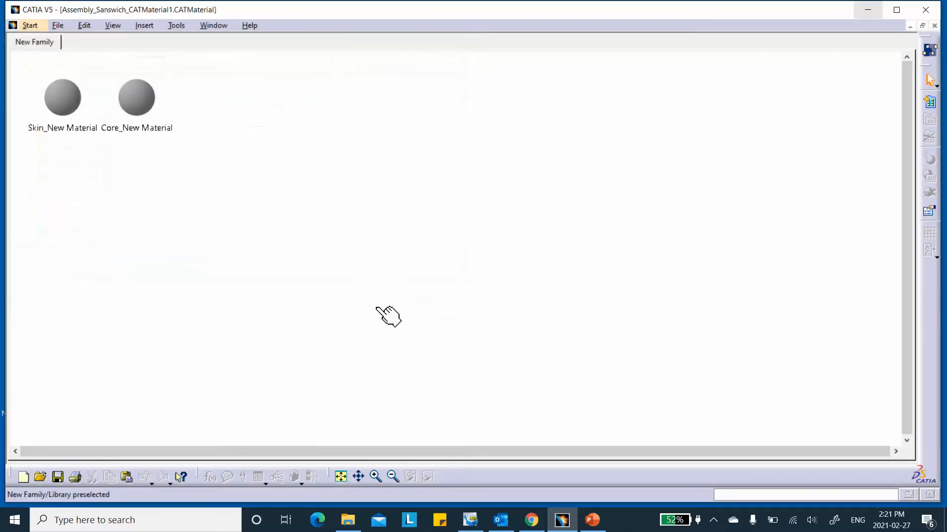
pyautogui.click(933, 26)
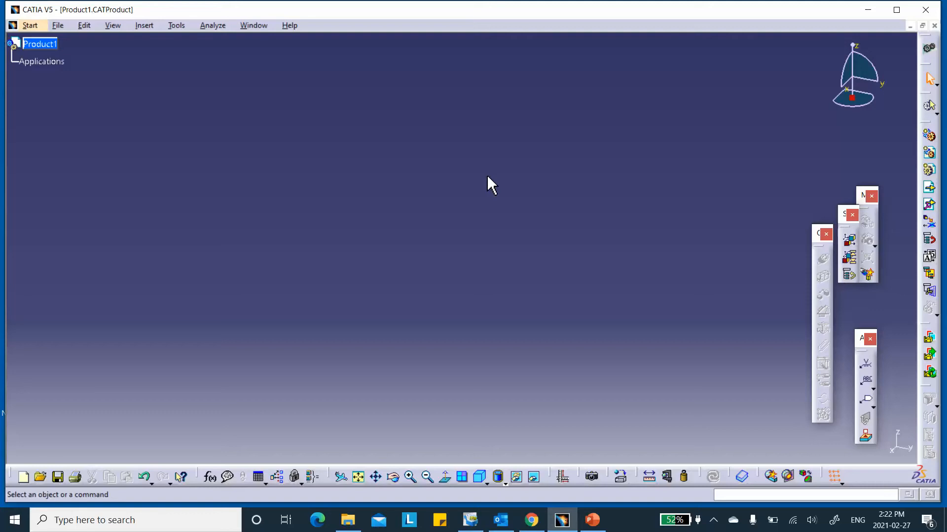
pyautogui.click(592, 521)
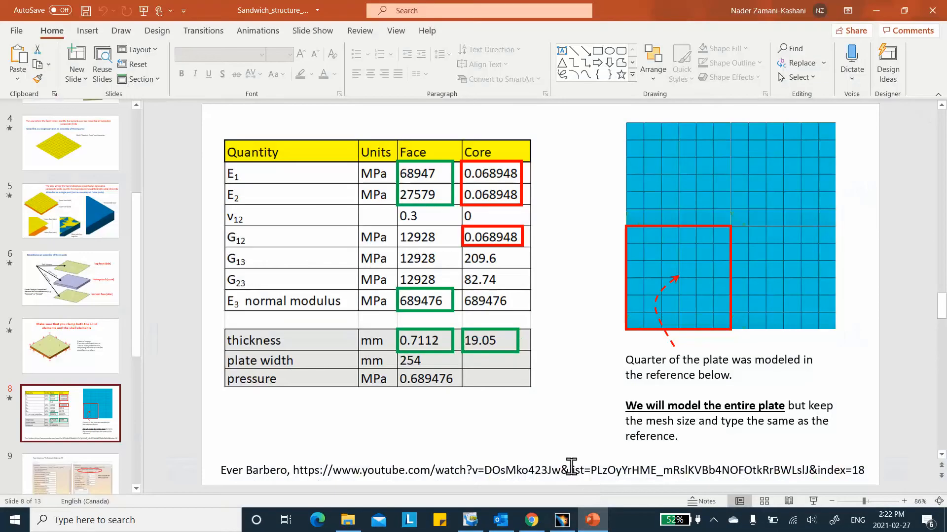
pyautogui.click(869, 10)
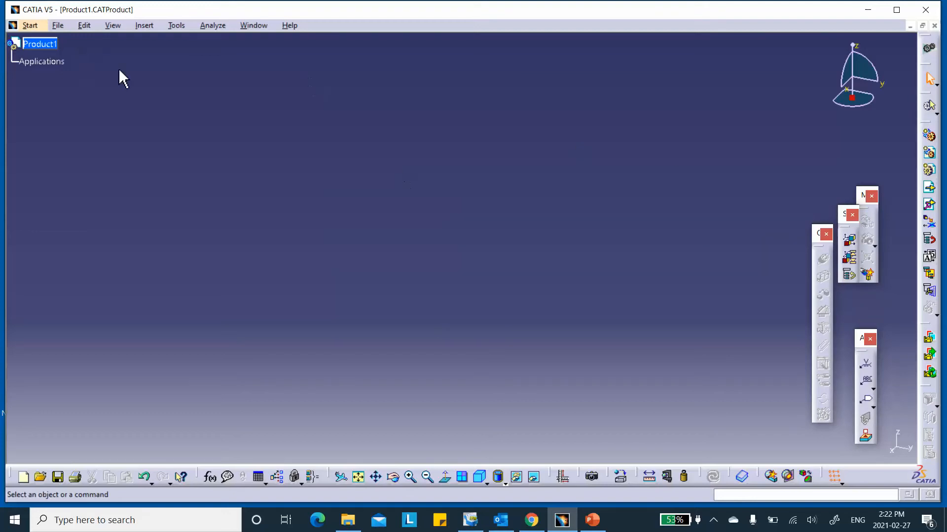
pyautogui.click(144, 26)
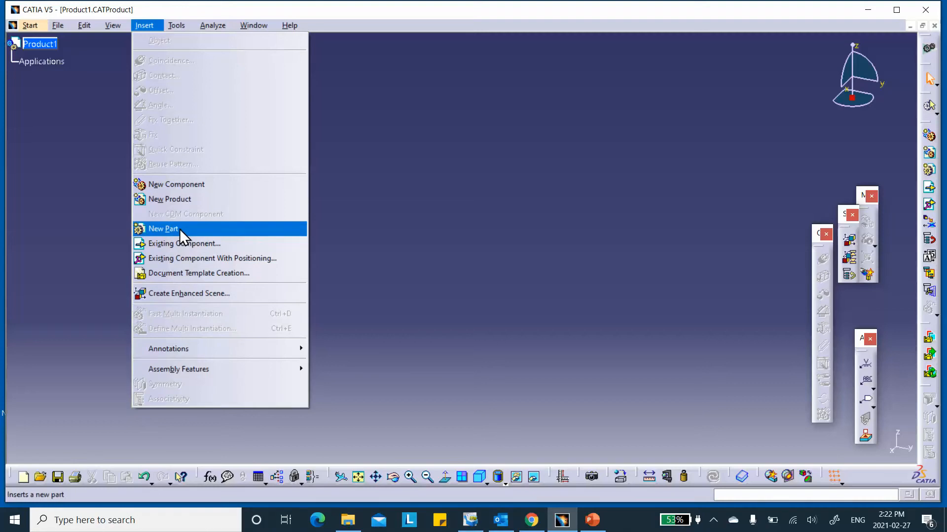
# - Insert a new part under Product1 and expand it in the tree
pyautogui.click(179, 229)
pyautogui.click(52, 44)
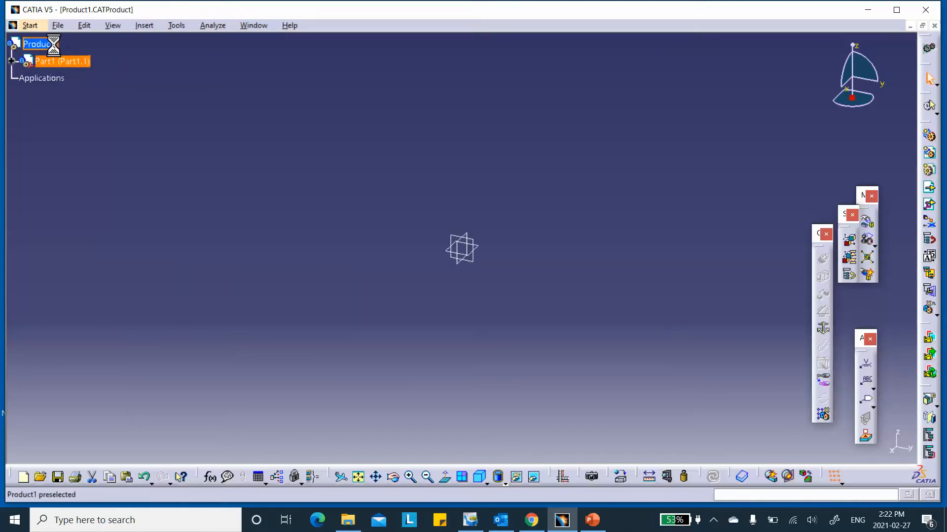
pyautogui.click(11, 61)
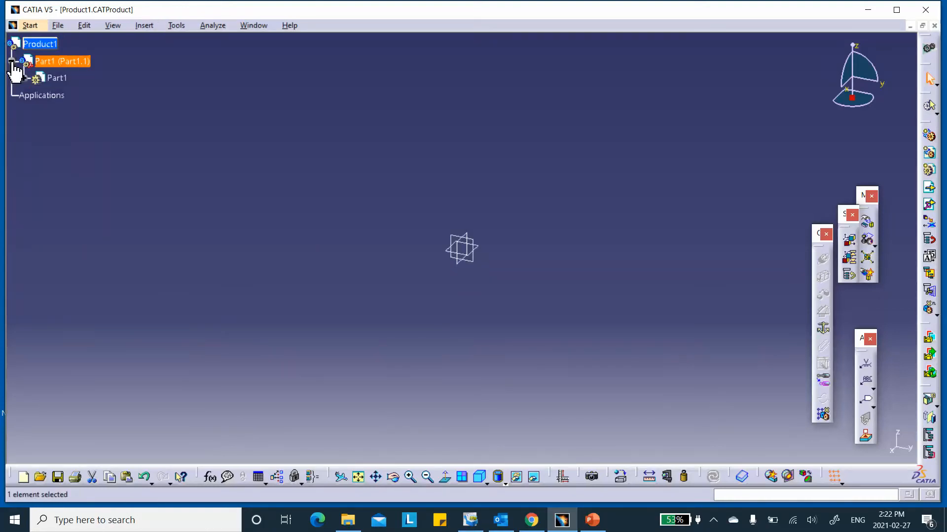
# - Set the part's instance name and part number to core and expand the core node
pyautogui.rightClick(70, 60)
pyautogui.click(98, 113)
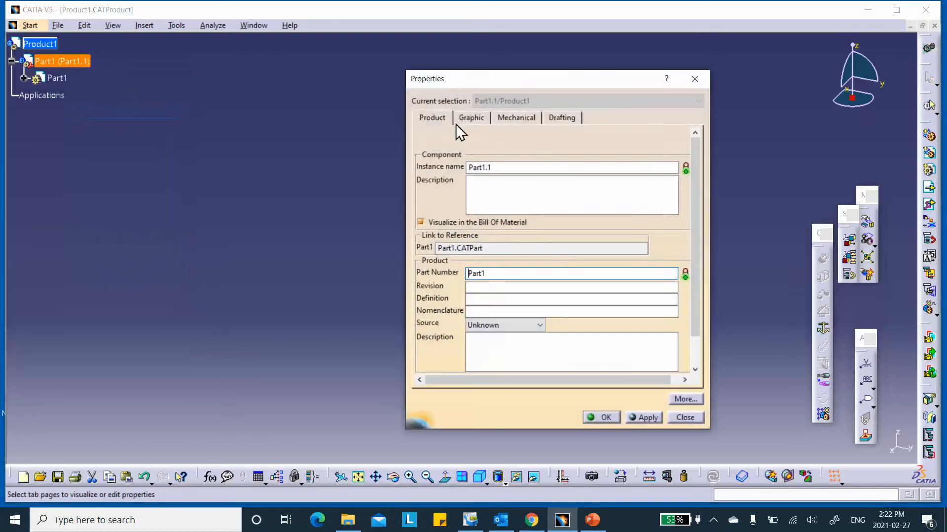
pyautogui.write('core')
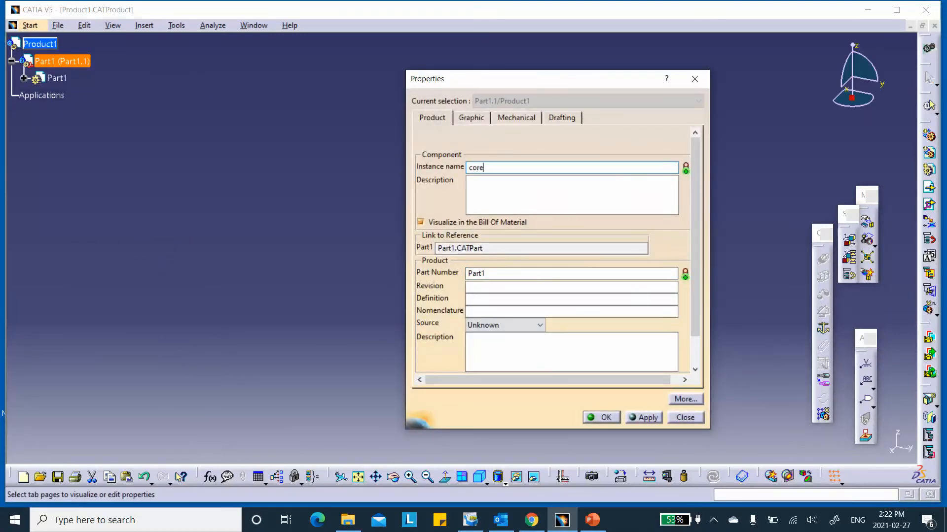
pyautogui.doubleClick(499, 273)
pyautogui.write('core')
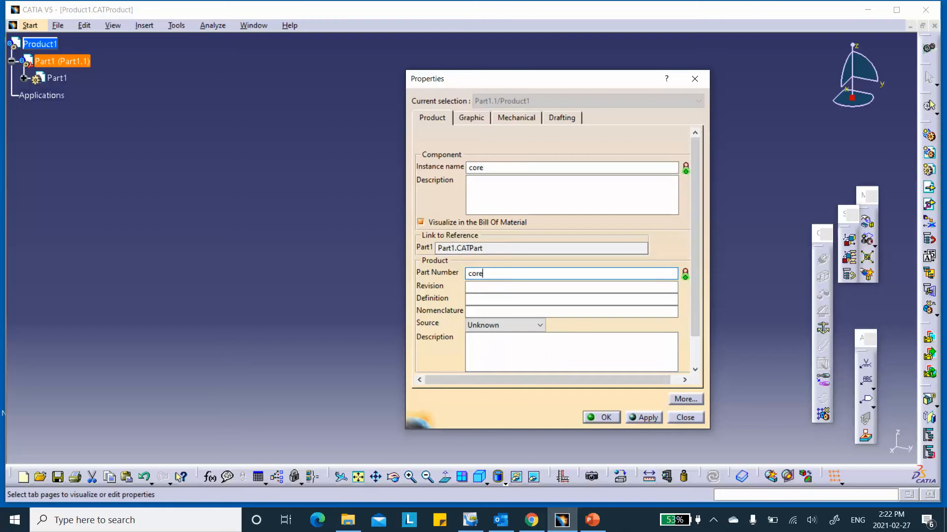
pyautogui.click(602, 417)
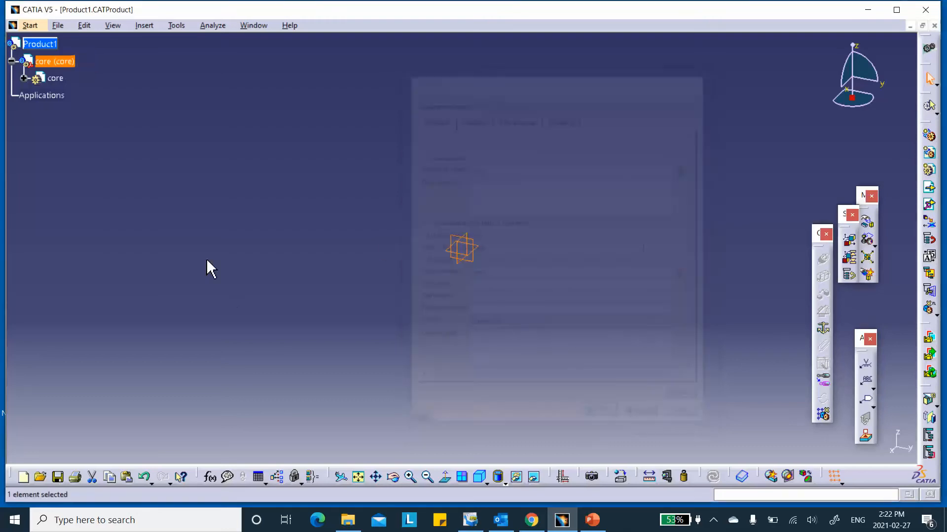
pyautogui.click(23, 78)
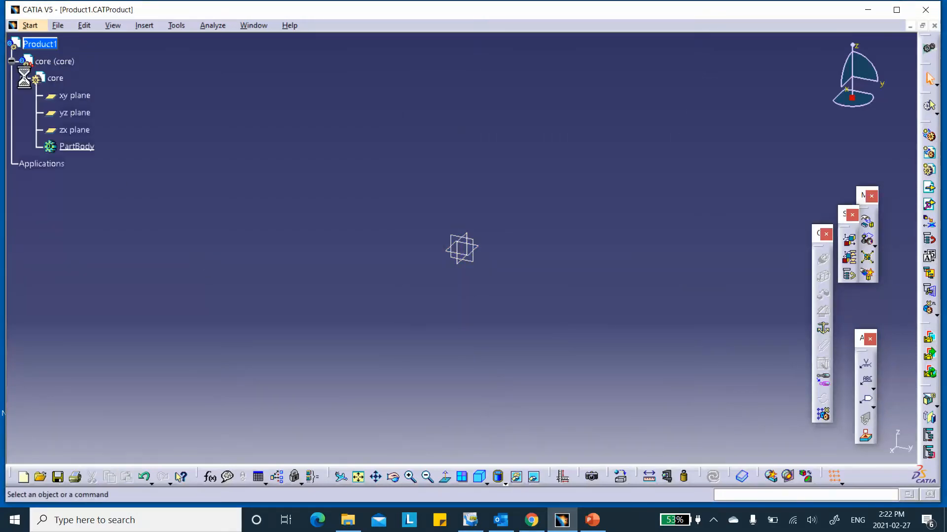
# - Activate the core part, switch to Part Design, and start a sketch on the xy plane
pyautogui.doubleClick(56, 79)
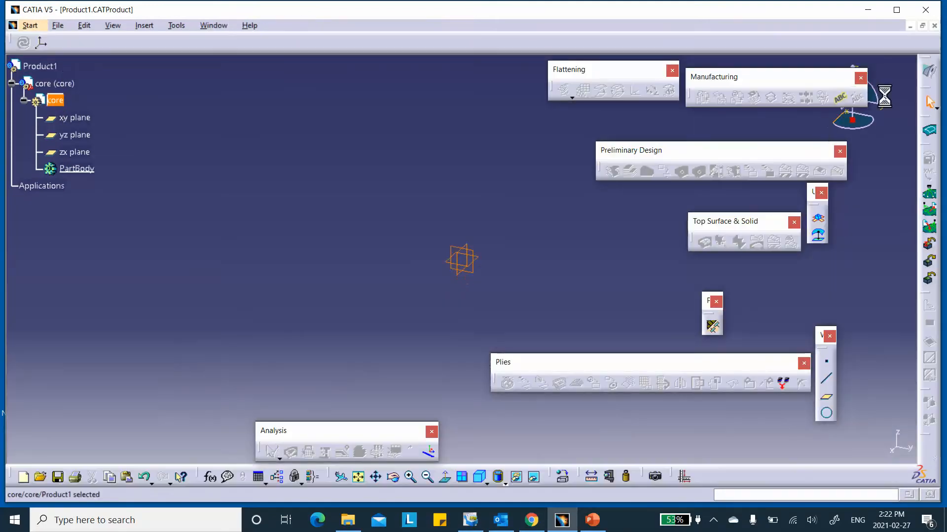
pyautogui.click(929, 71)
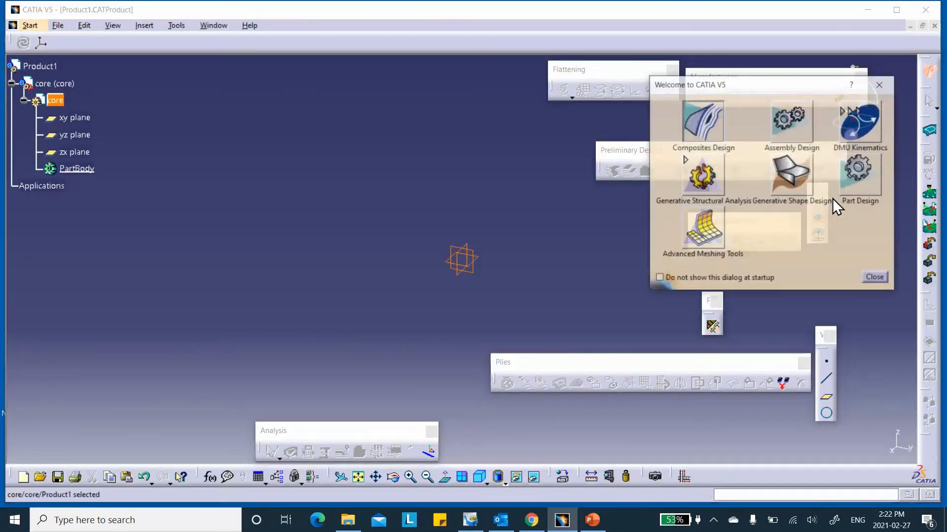
pyautogui.click(858, 173)
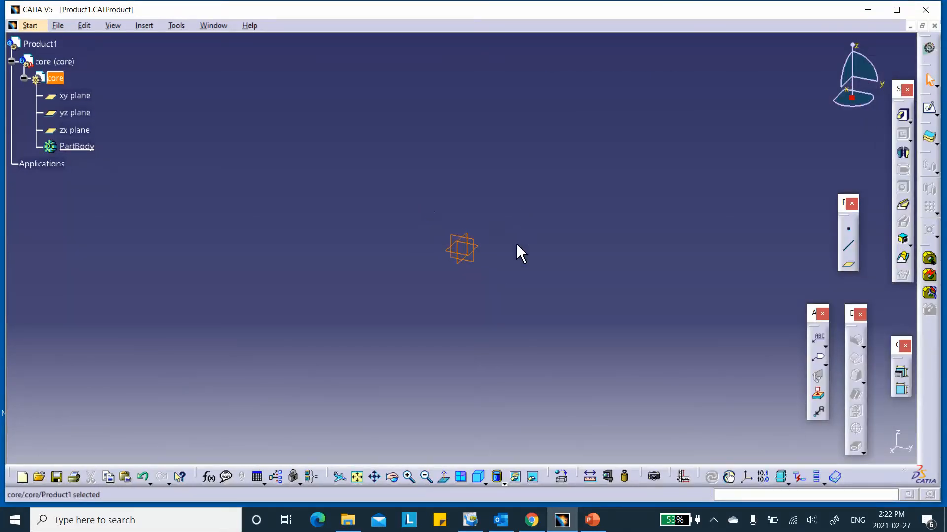
pyautogui.click(489, 254)
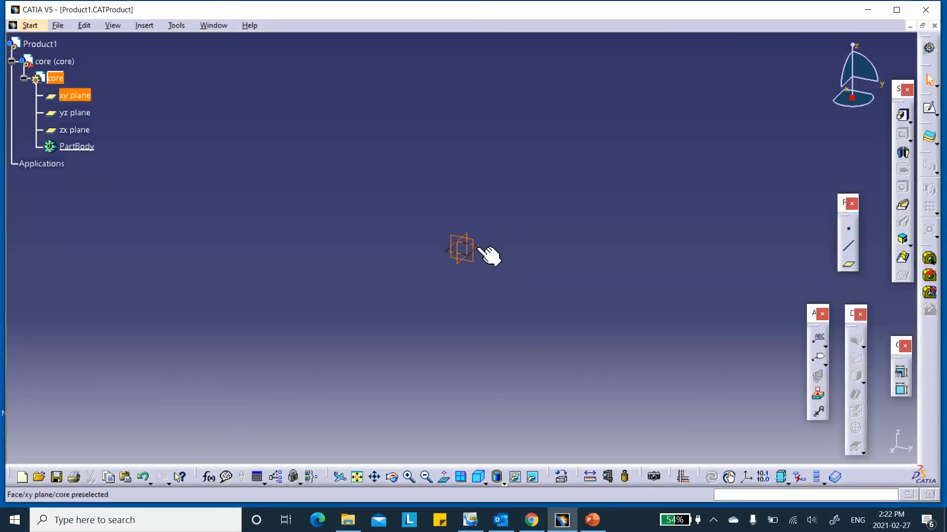
pyautogui.click(929, 109)
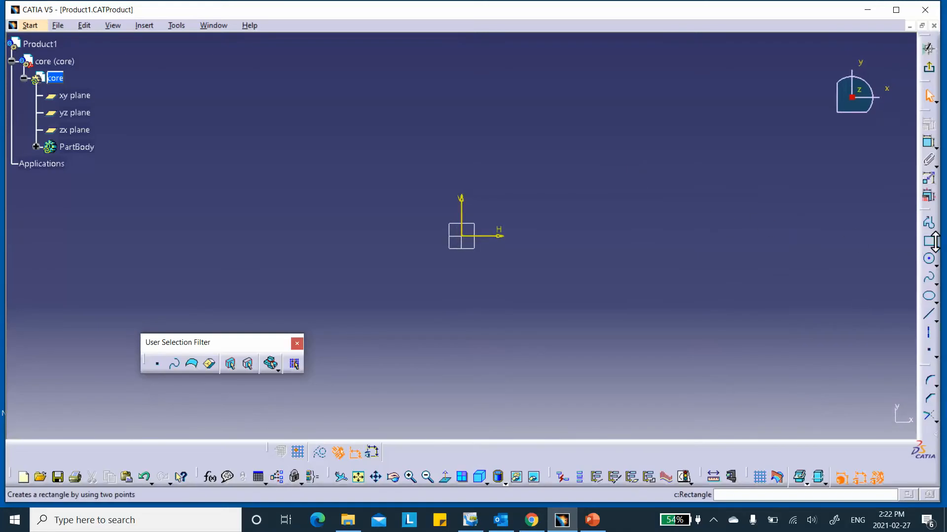
# - Draw a centred rectangle with its centre at the origin
pyautogui.click(936, 247)
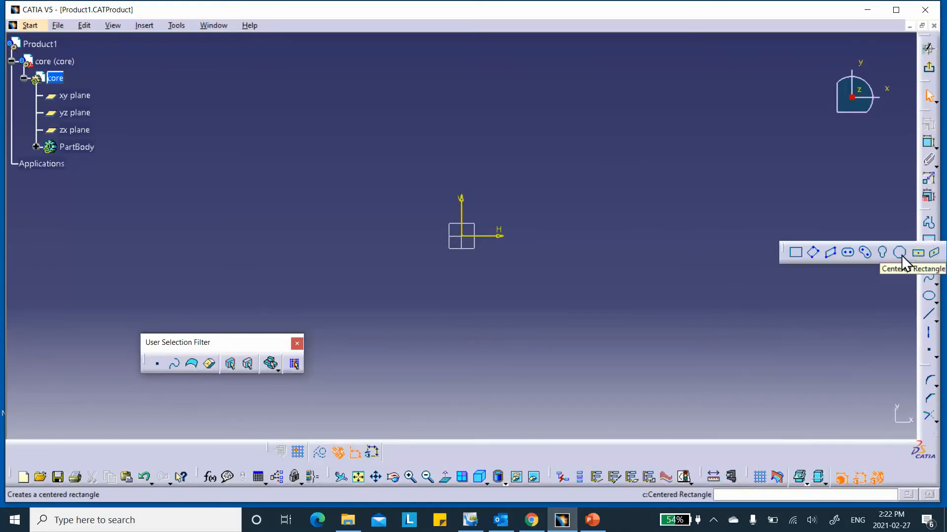
pyautogui.click(904, 256)
pyautogui.click(462, 236)
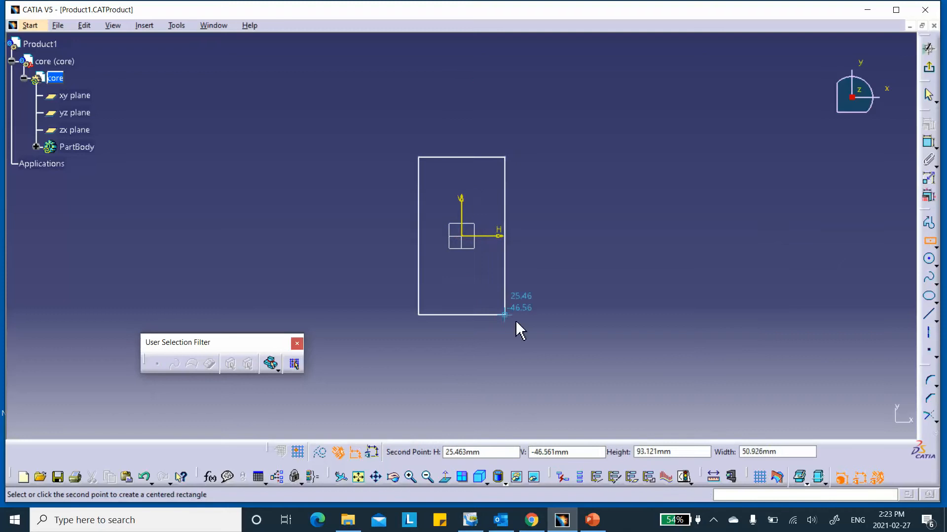
pyautogui.click(613, 338)
pyautogui.click(735, 255)
# - Constrain the rectangle's width to 254 mm
pyautogui.click(929, 142)
pyautogui.click(485, 135)
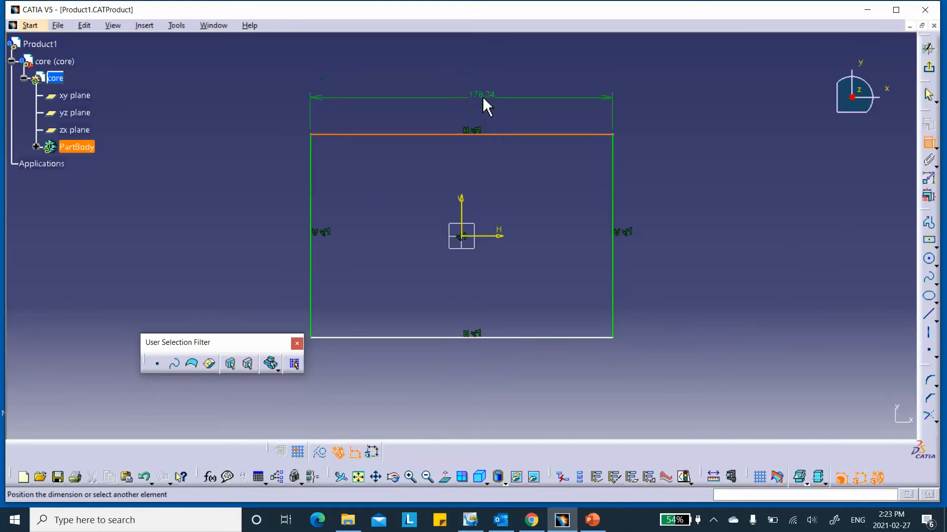
pyautogui.click(482, 96)
pyautogui.doubleClick(490, 95)
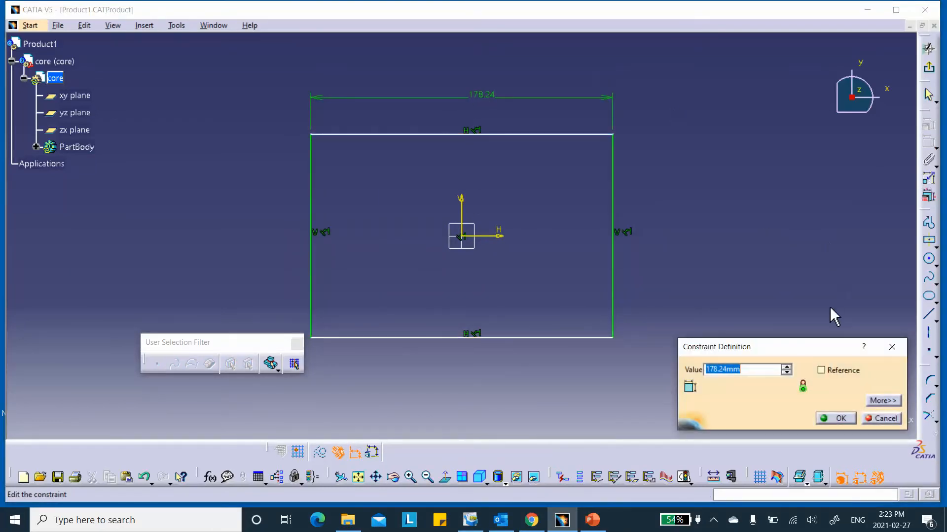
pyautogui.write('254')
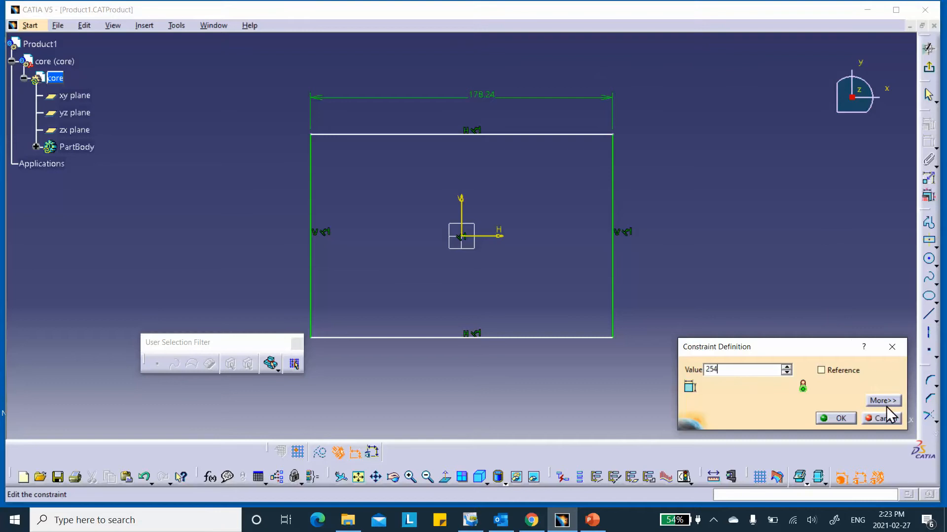
pyautogui.click(844, 420)
# - Constrain the rectangle's height to 254 mm and exit the sketcher
pyautogui.click(677, 278)
pyautogui.click(728, 264)
pyautogui.doubleClick(734, 262)
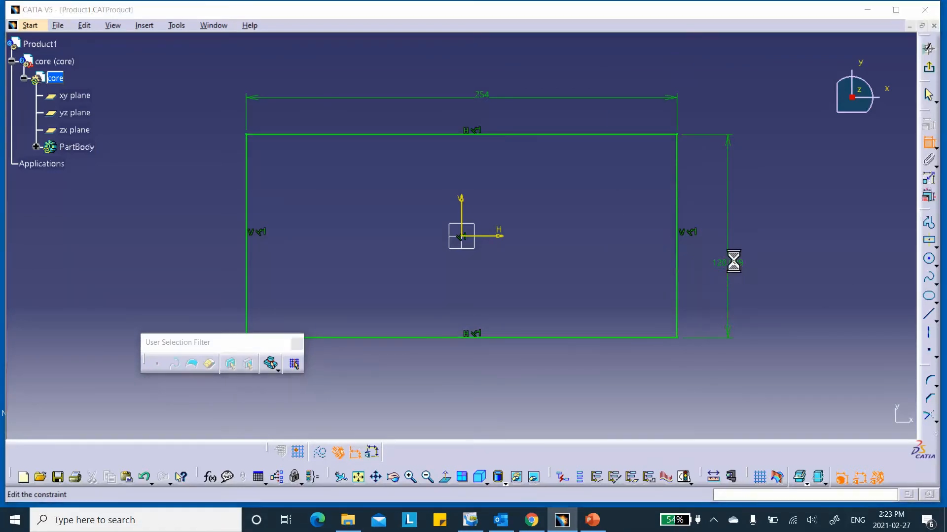
pyautogui.write('254')
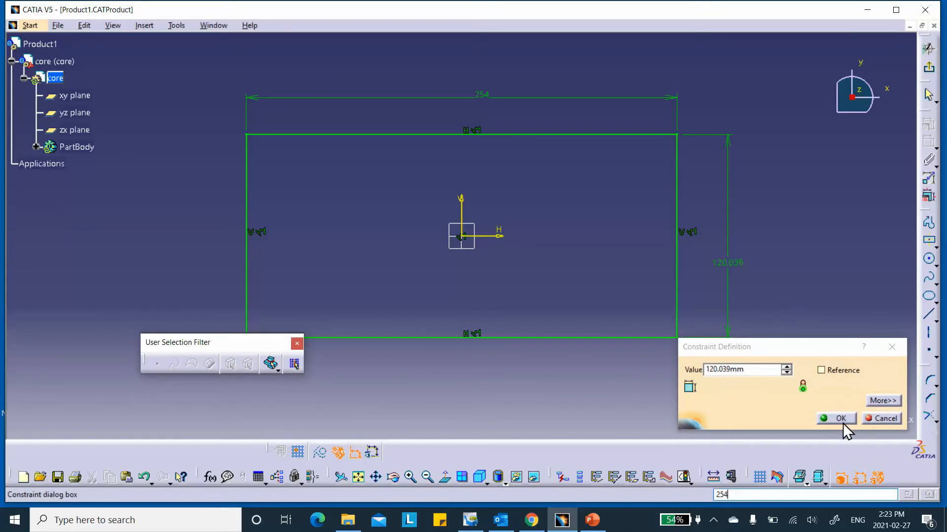
pyautogui.click(839, 420)
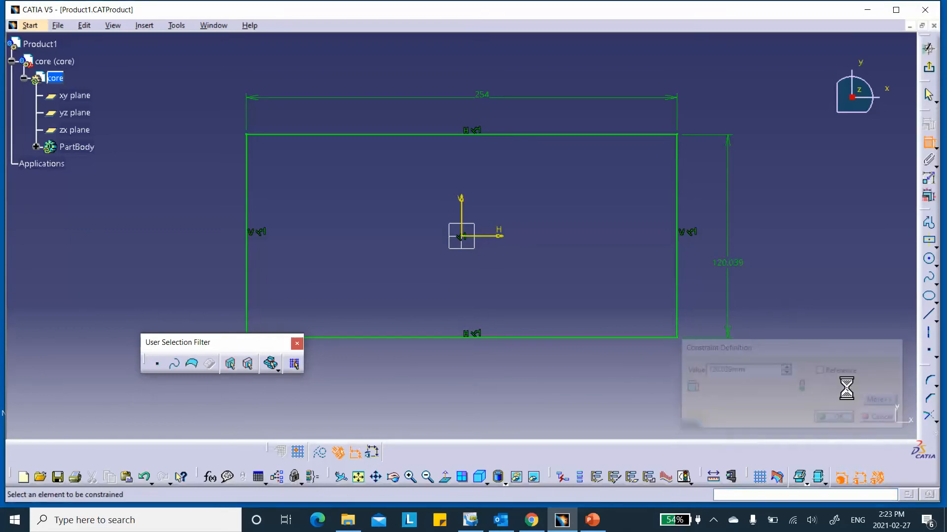
pyautogui.doubleClick(728, 262)
pyautogui.write('254')
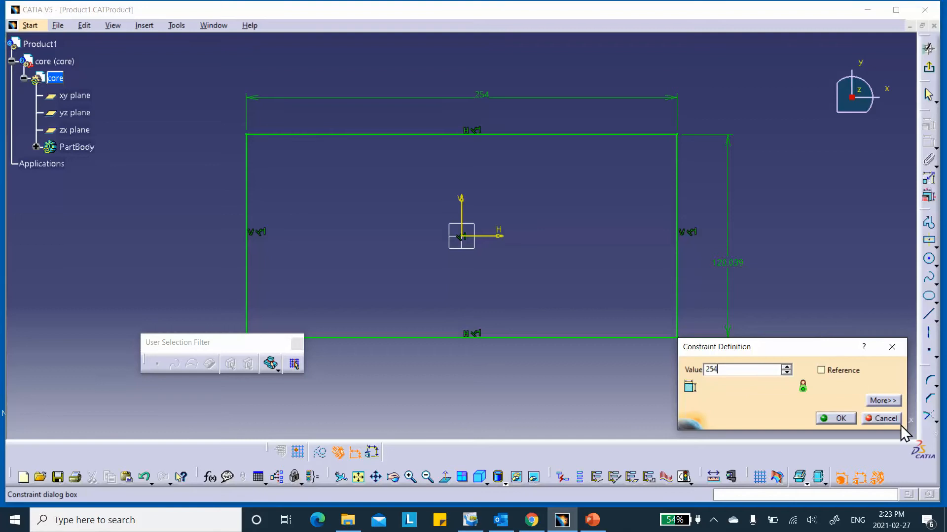
pyautogui.click(840, 419)
pyautogui.click(929, 67)
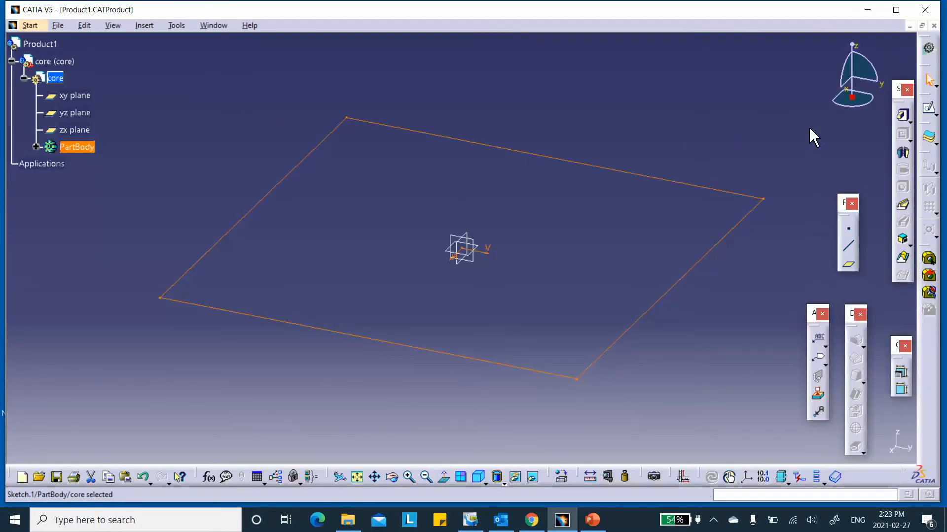
# - Pad the 254 mm square sketch 9.525 mm with Mirrored extent into Pad.1
pyautogui.click(902, 115)
pyautogui.click(767, 386)
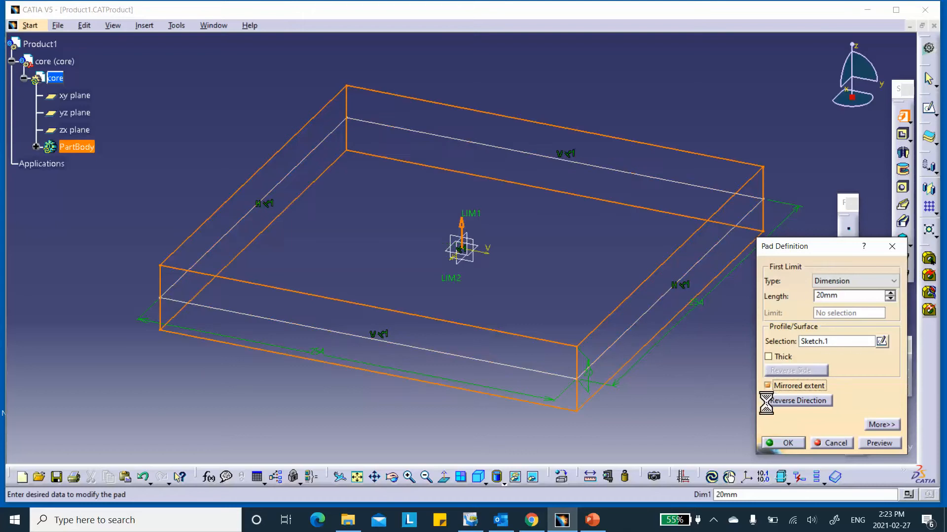
pyautogui.click(592, 520)
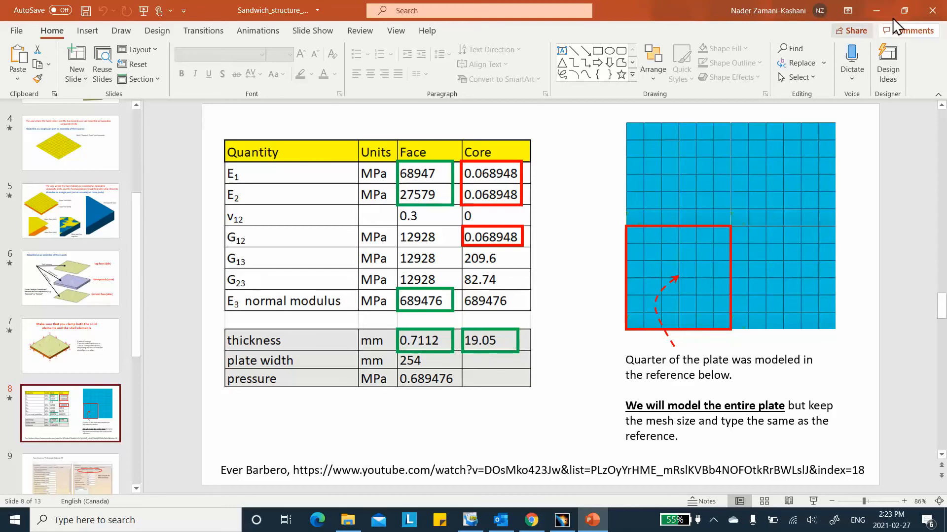
pyautogui.click(877, 9)
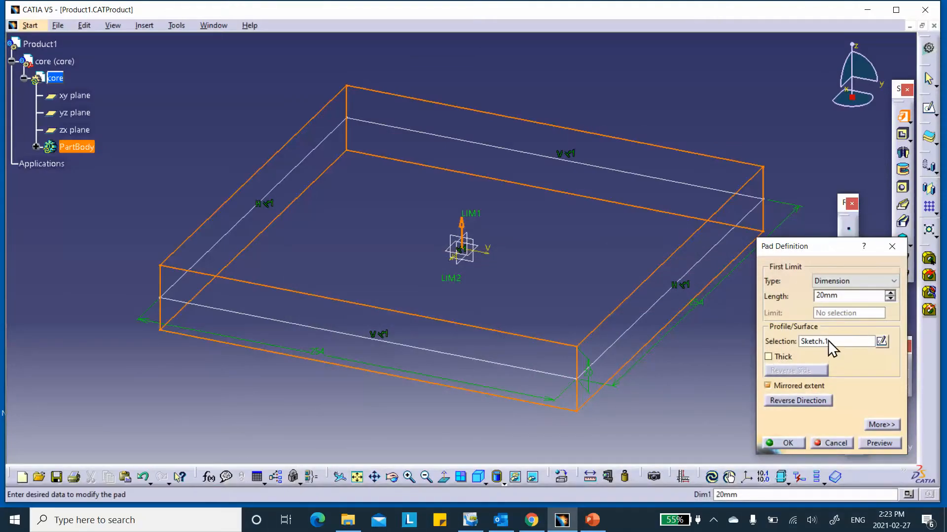
pyautogui.doubleClick(838, 295)
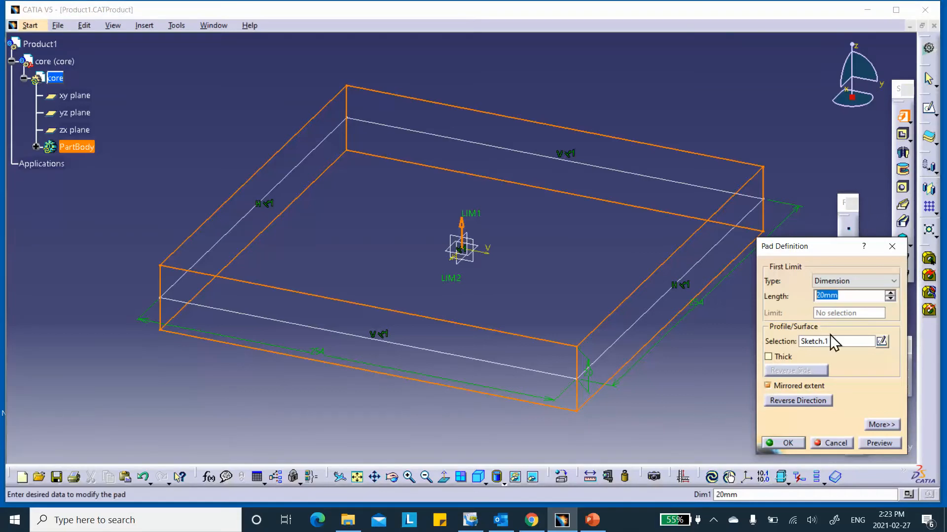
pyautogui.write('9.525')
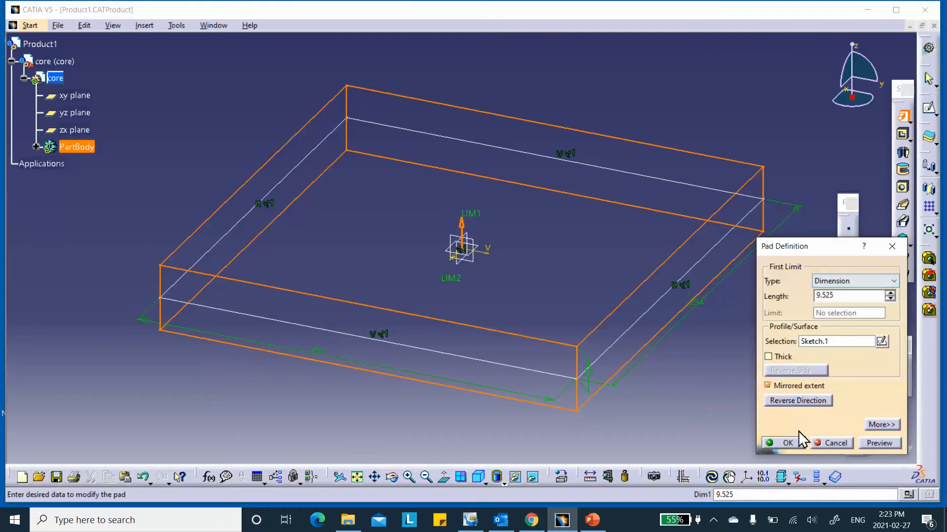
pyautogui.click(877, 443)
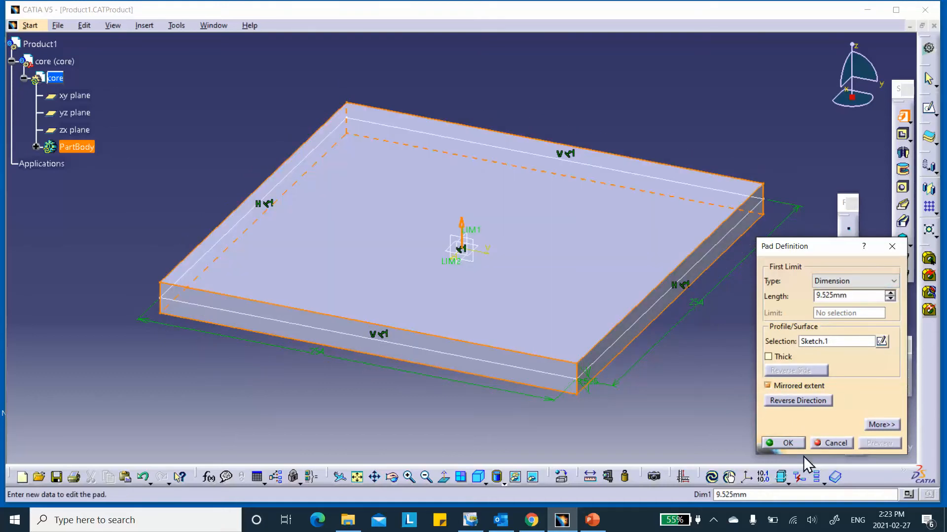
pyautogui.click(795, 444)
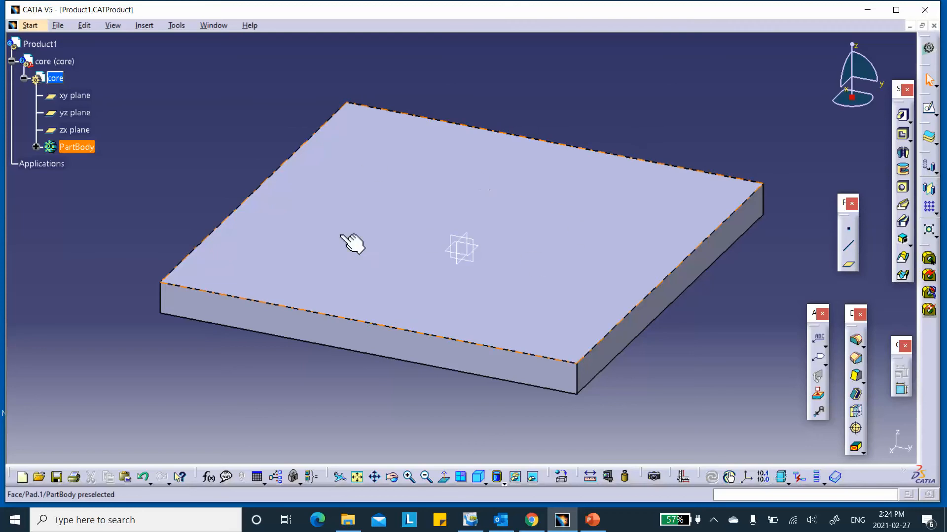
# - In Generative Shape Design, extract the slab's top face as Extract.1
pyautogui.click(929, 49)
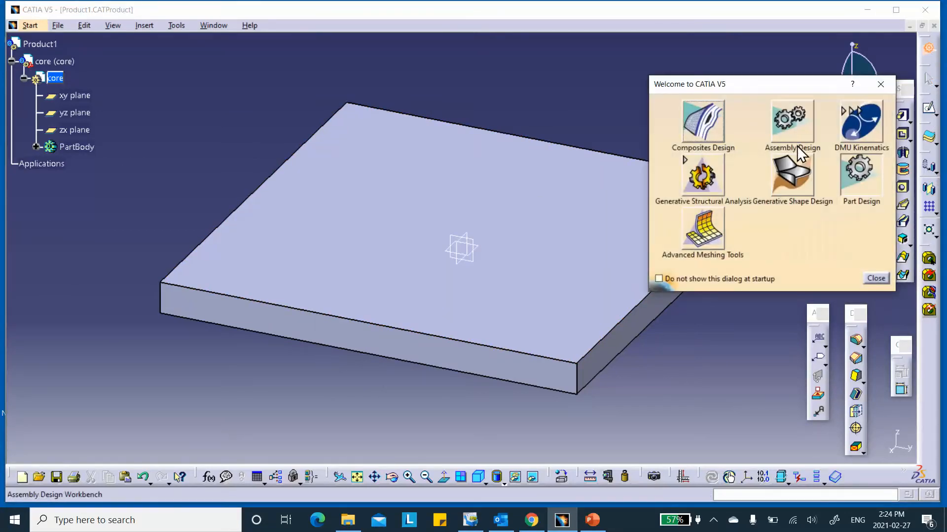
pyautogui.click(780, 169)
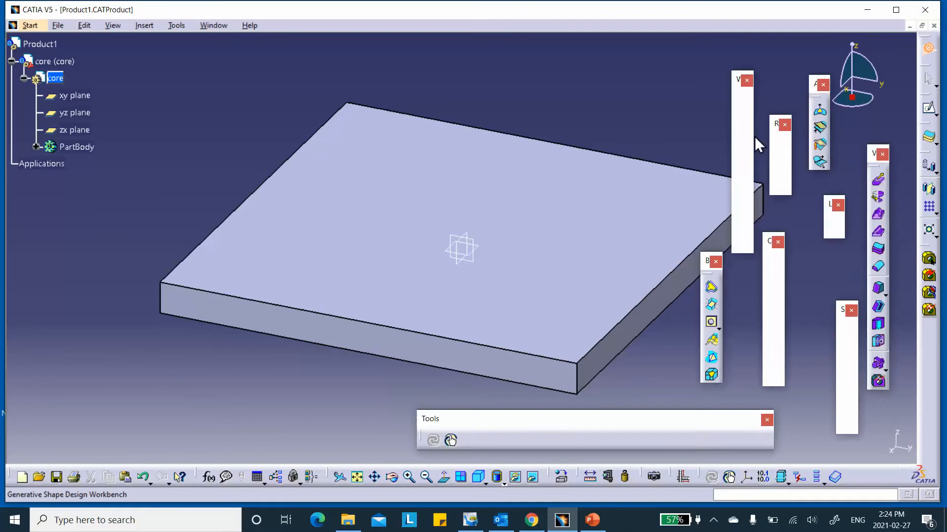
pyautogui.moveTo(602, 109); pyautogui.dragTo(526, 95, button='middle')
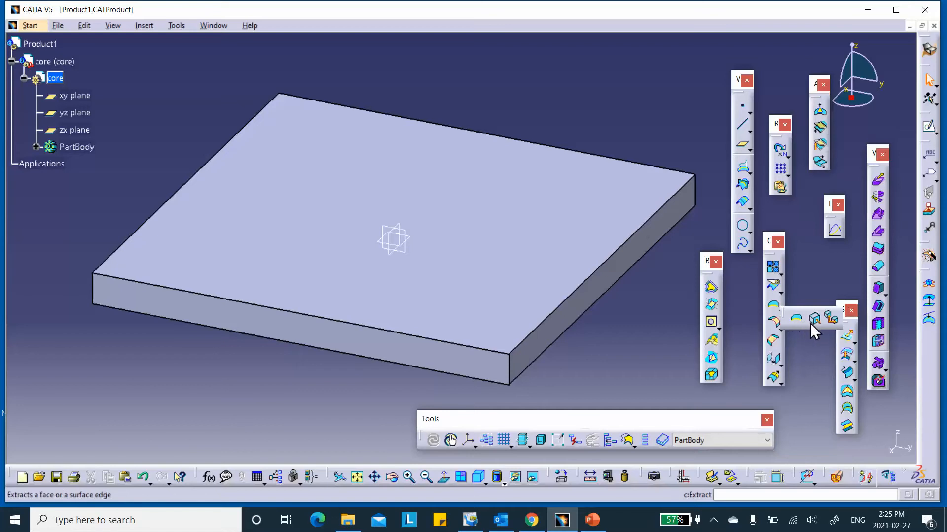
pyautogui.click(812, 321)
pyautogui.click(447, 213)
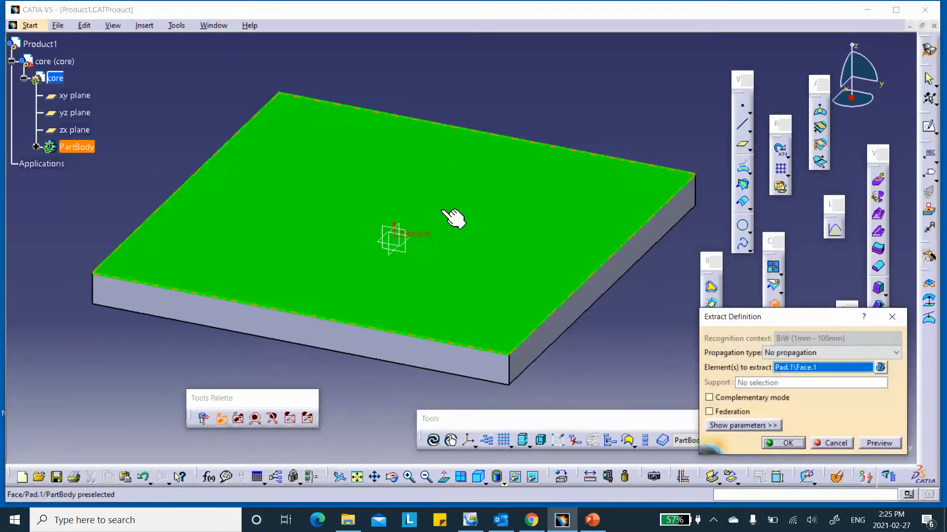
pyautogui.click(794, 443)
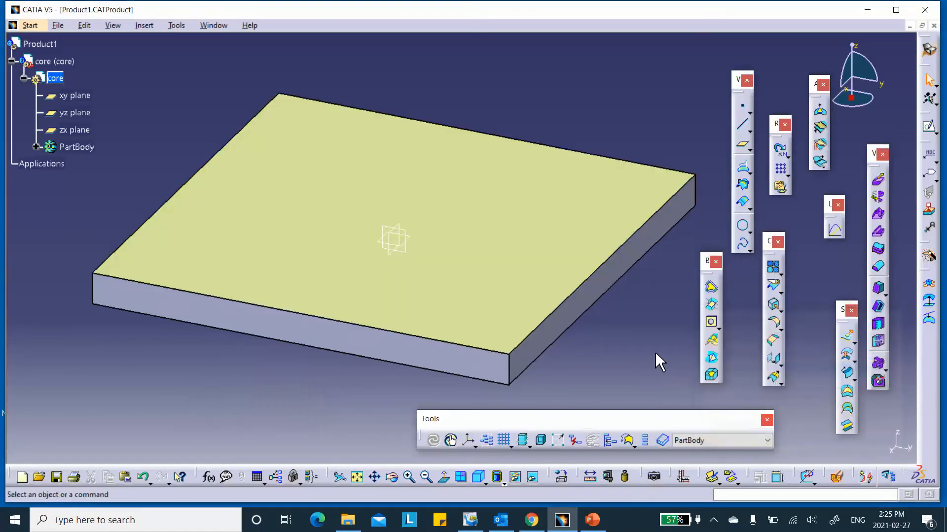
pyautogui.click(36, 146)
pyautogui.rightClick(85, 181)
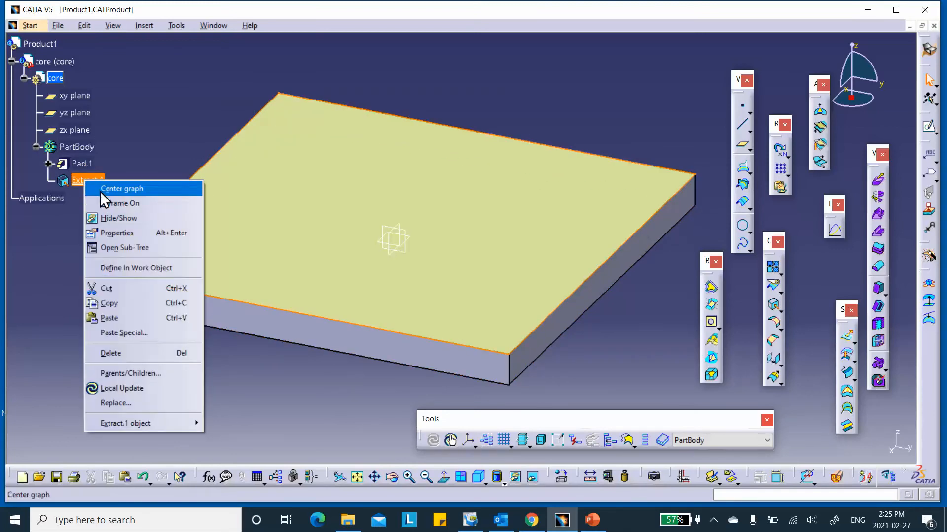
# - In Extract.1's Properties, name it 'top-of-core' and set its fill colour to orange
pyautogui.click(124, 234)
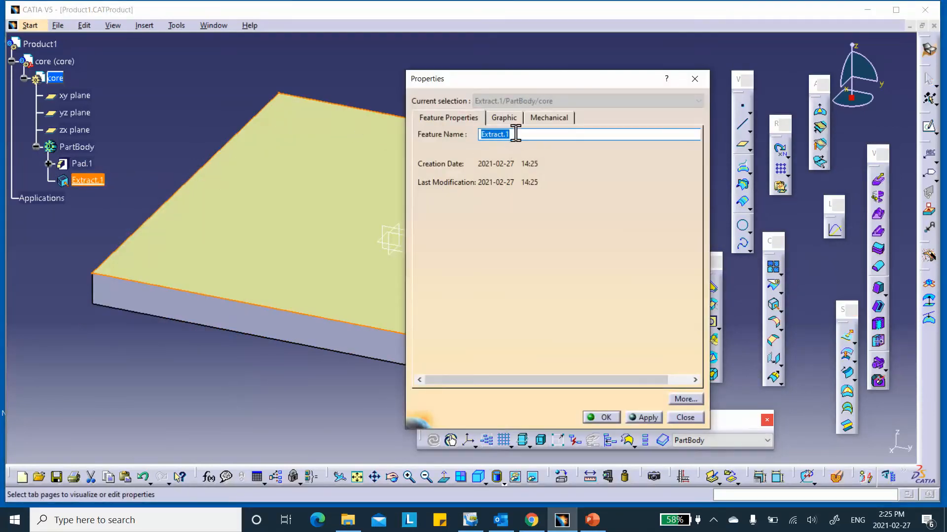
pyautogui.write('top-of-core')
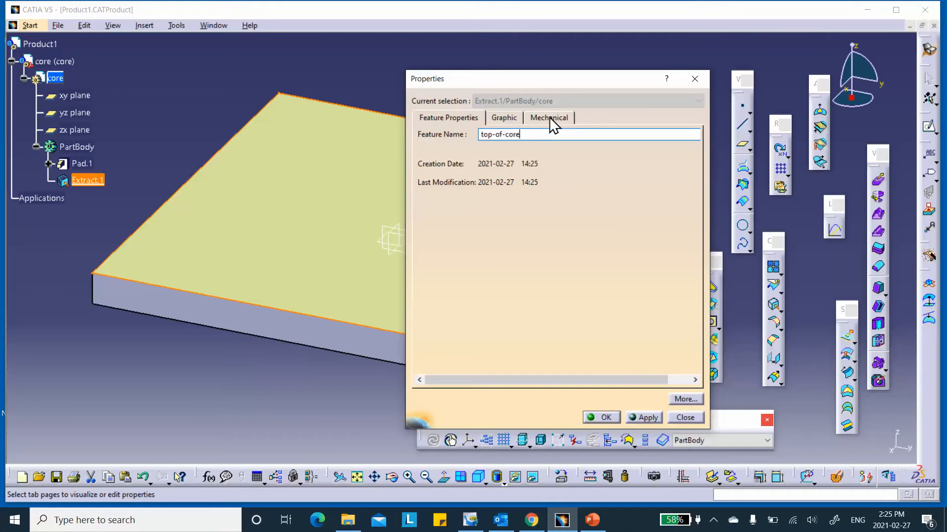
pyautogui.click(643, 418)
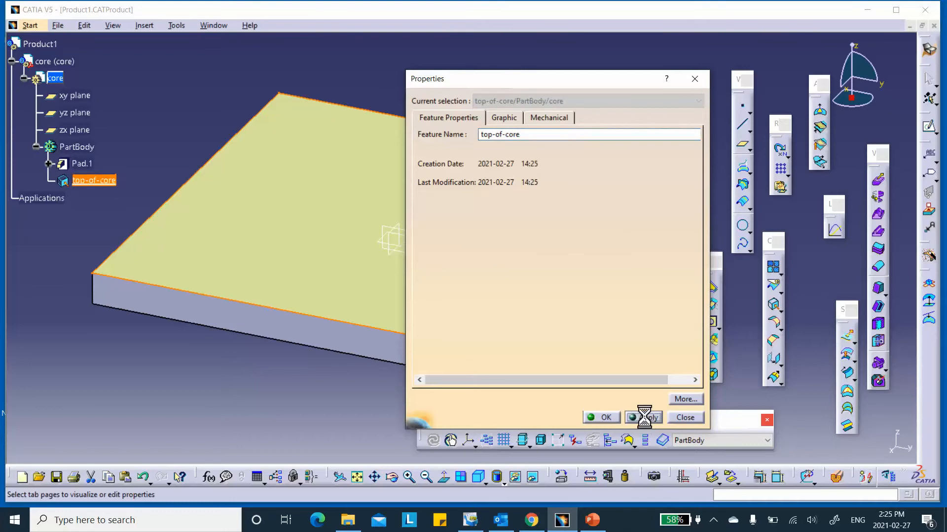
pyautogui.click(552, 117)
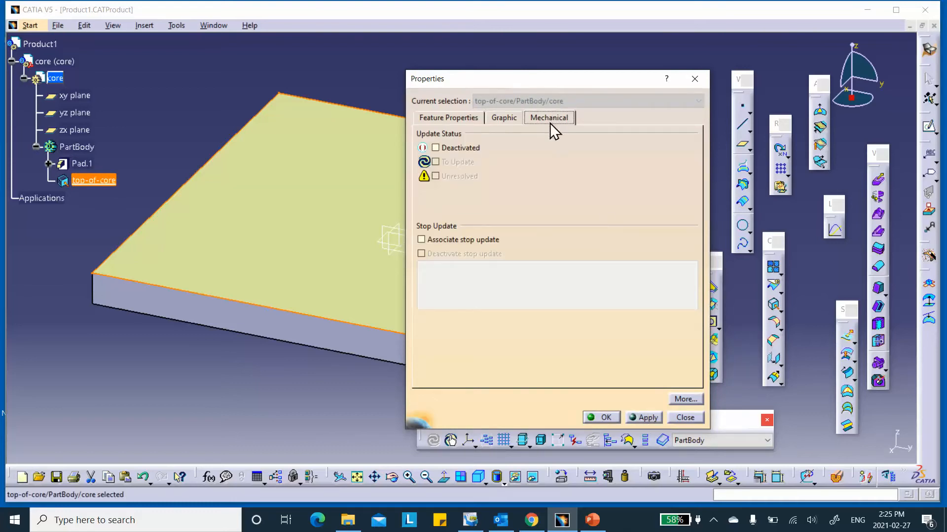
pyautogui.click(495, 118)
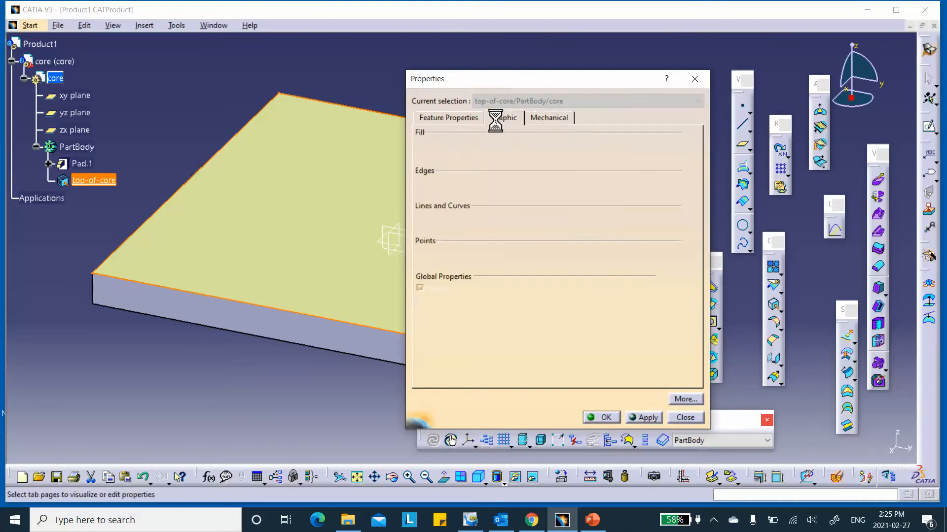
pyautogui.click(491, 158)
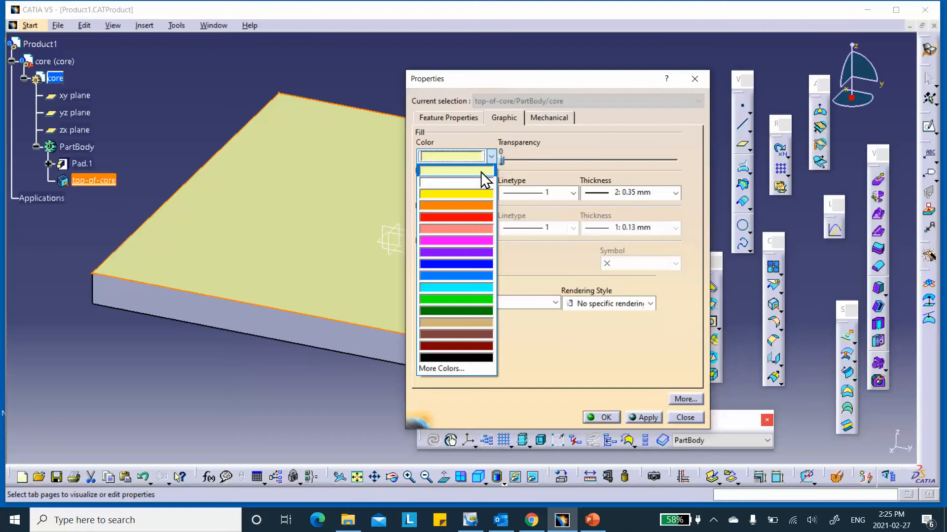
pyautogui.click(456, 205)
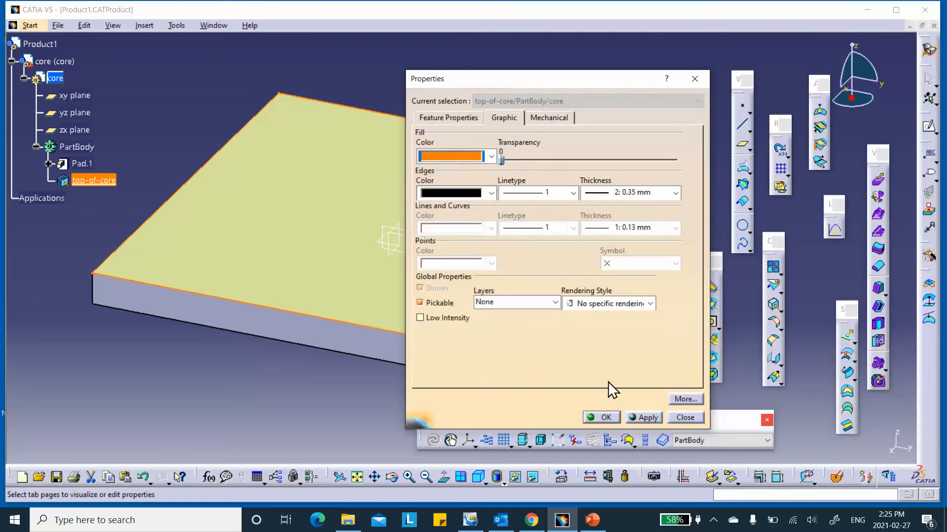
pyautogui.click(602, 418)
pyautogui.click(535, 101)
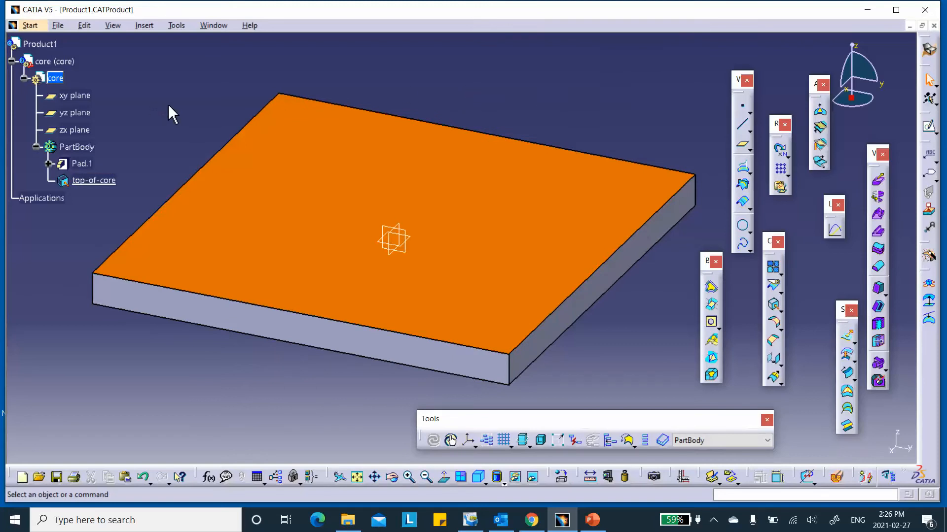
# - Activate Product1 and save the assembly
pyautogui.doubleClick(46, 44)
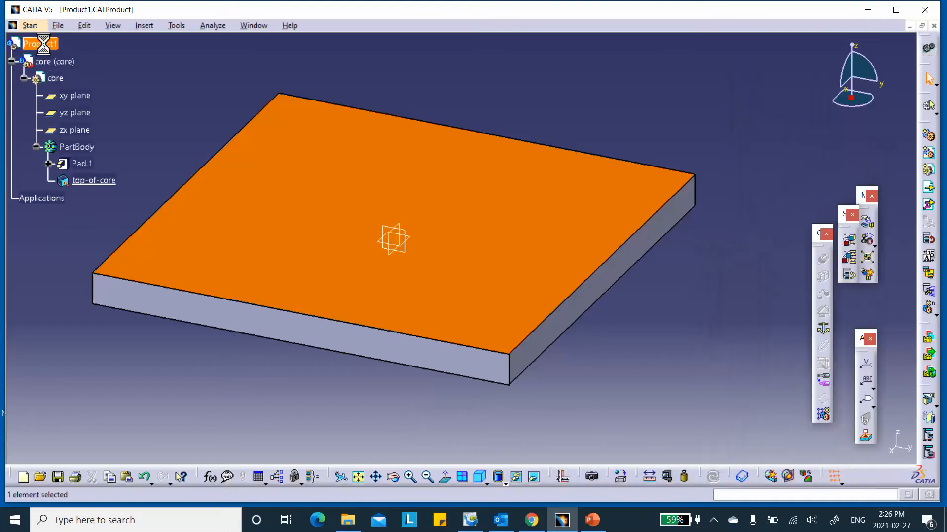
pyautogui.click(59, 476)
pyautogui.click(485, 294)
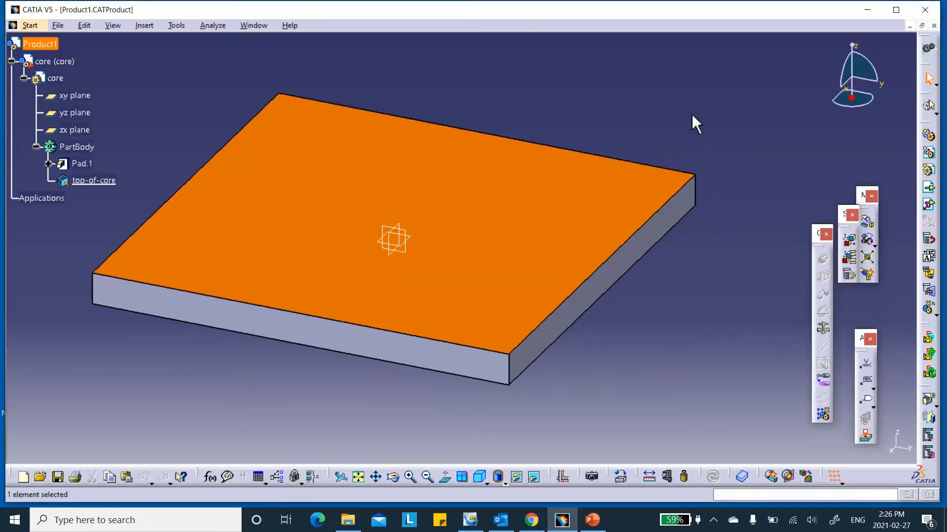
# - Insert a new part, Part1, under Product1 at the assembly origin
pyautogui.click(659, 150)
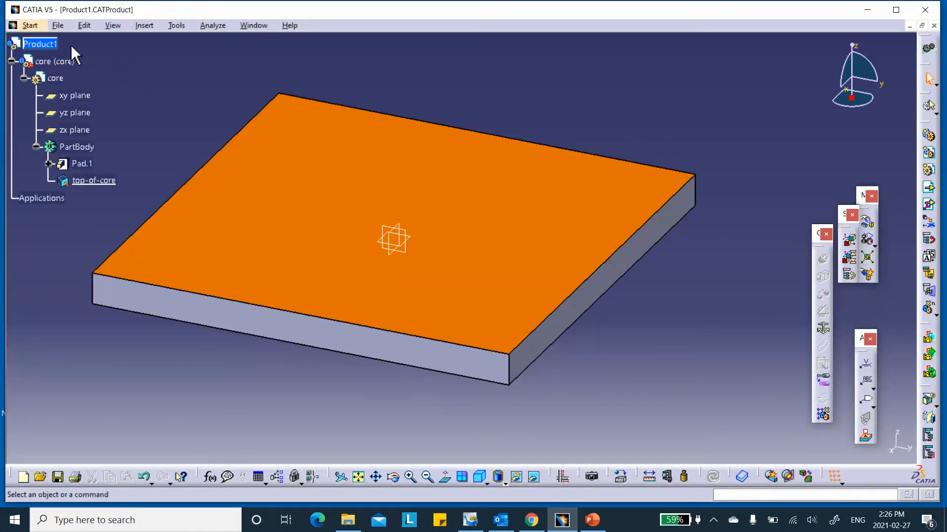
pyautogui.click(143, 24)
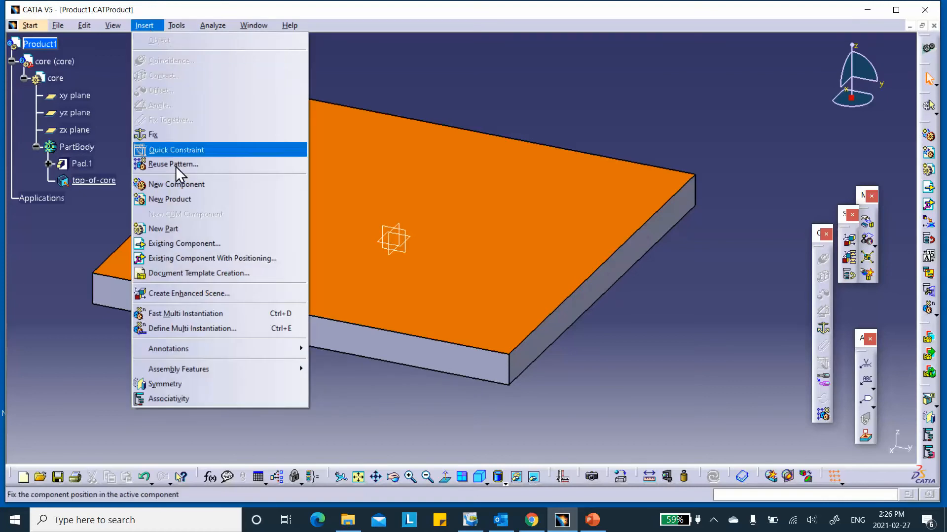
pyautogui.click(173, 230)
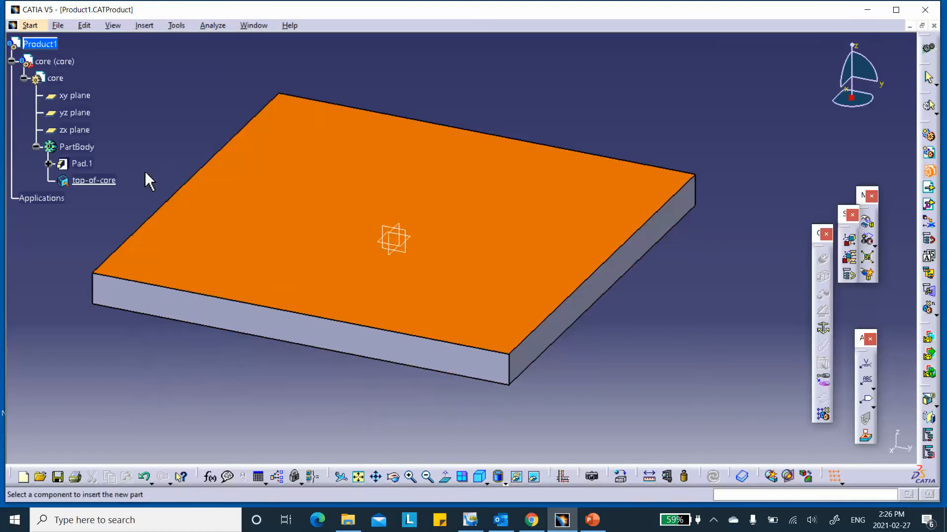
pyautogui.click(52, 46)
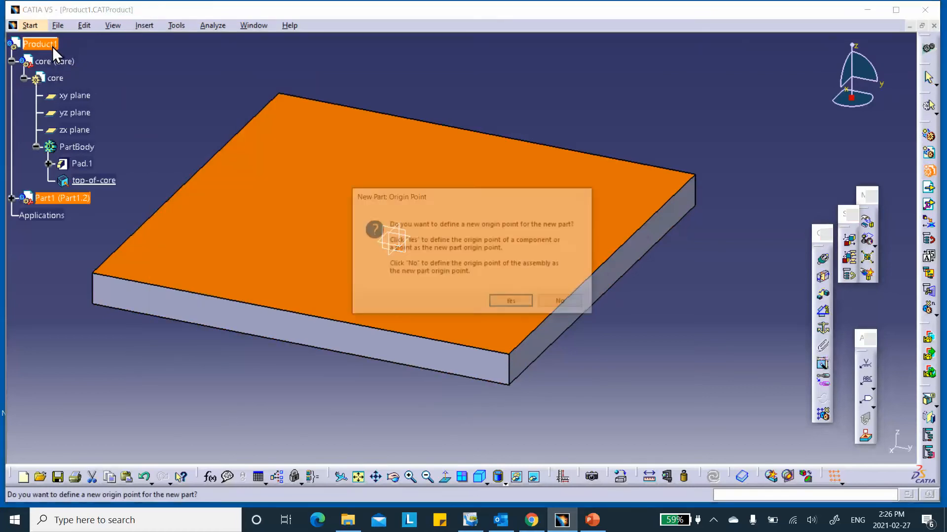
pyautogui.click(562, 304)
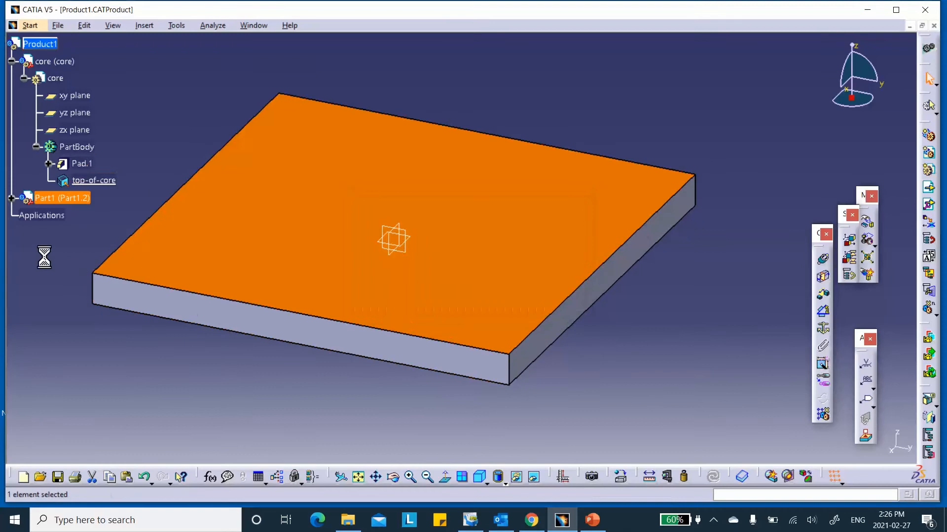
pyautogui.click(11, 199)
pyautogui.rightClick(59, 202)
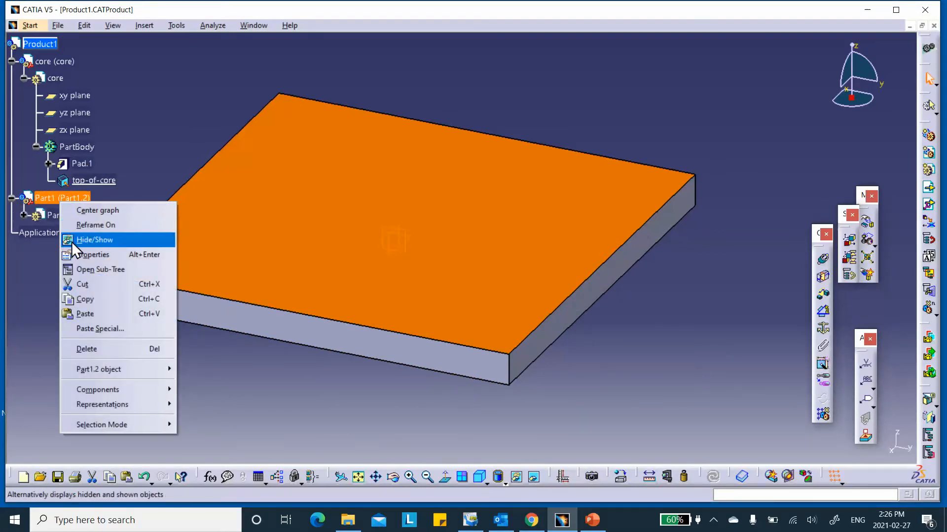
# - Set Part1's instance name and part number to 'top-face', then activate the part
pyautogui.click(82, 256)
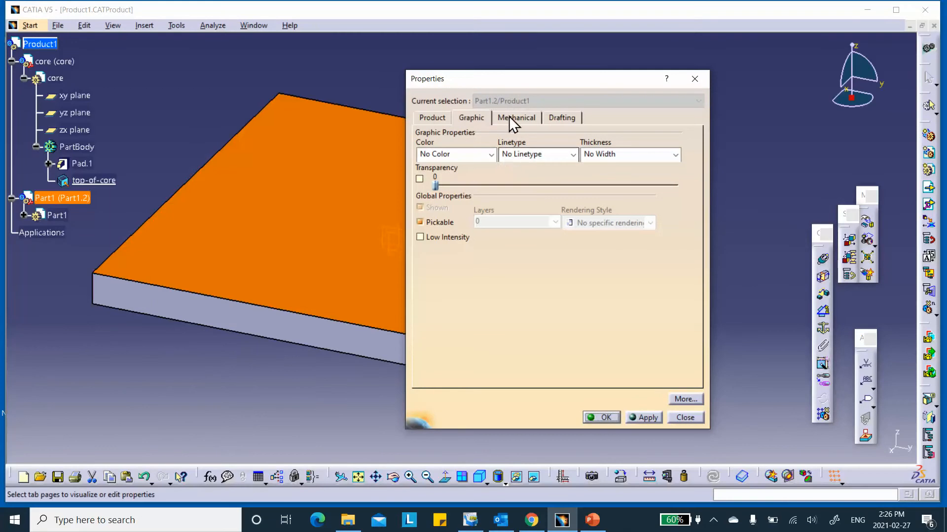
pyautogui.click(513, 117)
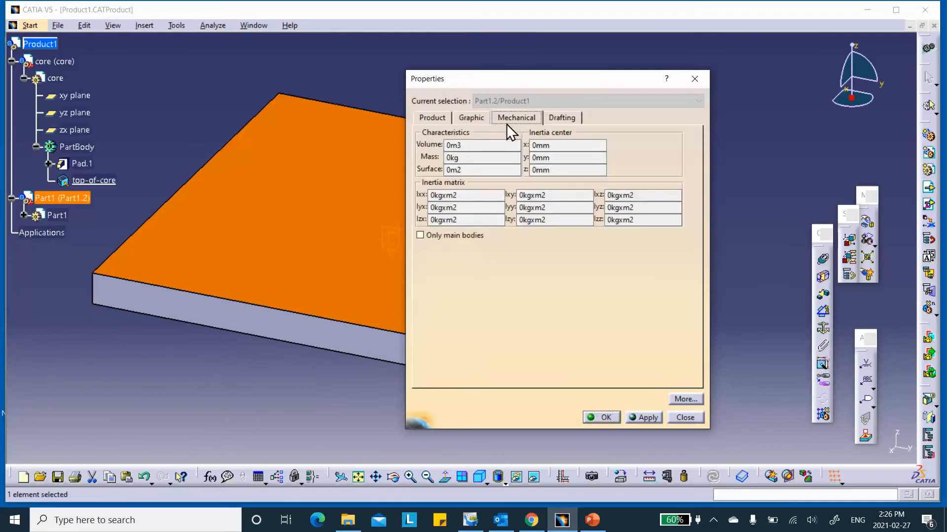
pyautogui.click(434, 119)
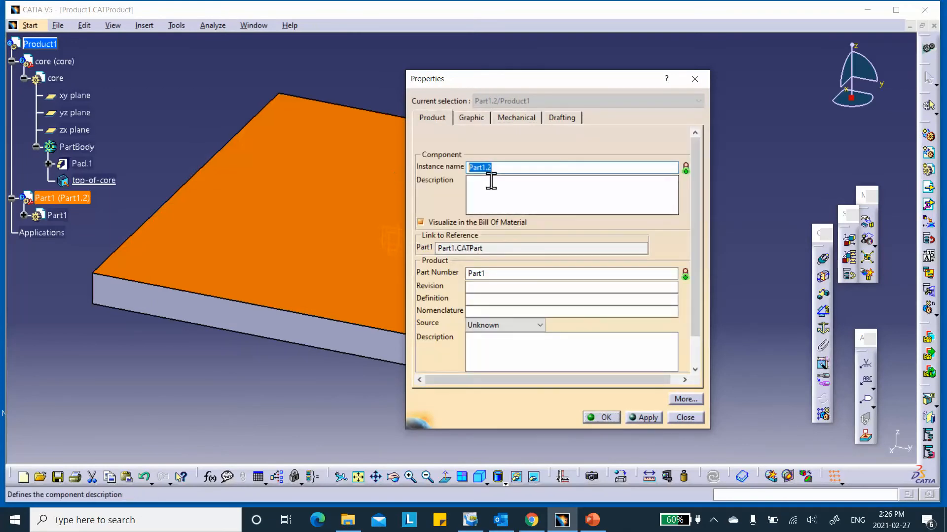
pyautogui.write('top-face')
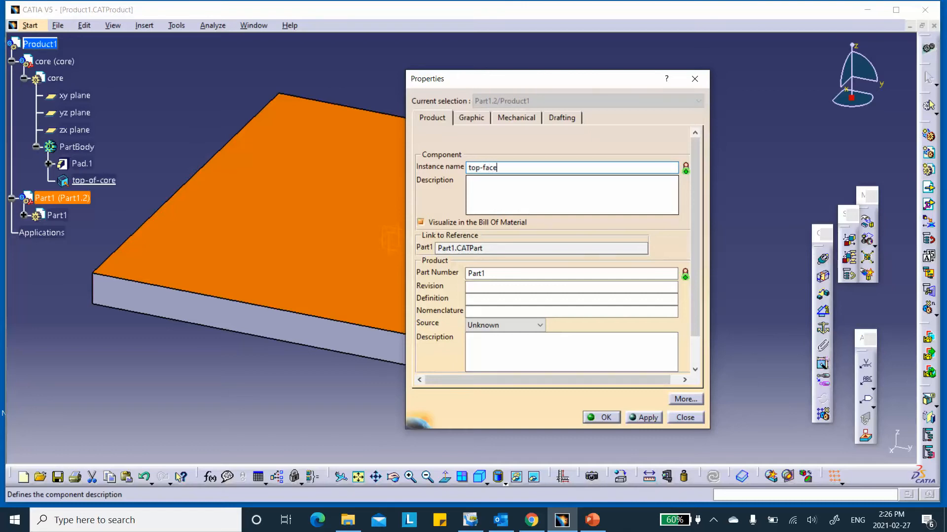
pyautogui.doubleClick(499, 274)
pyautogui.write('top-face')
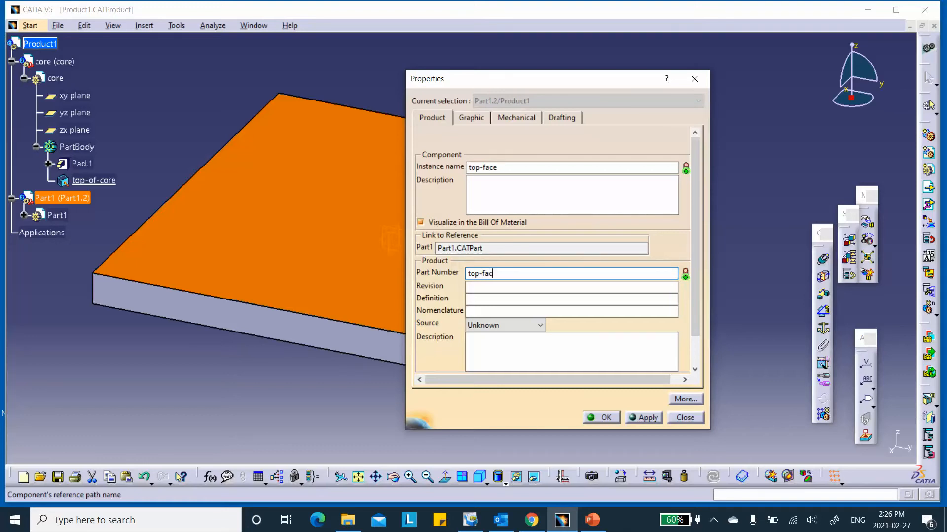
pyautogui.click(601, 417)
pyautogui.doubleClick(56, 218)
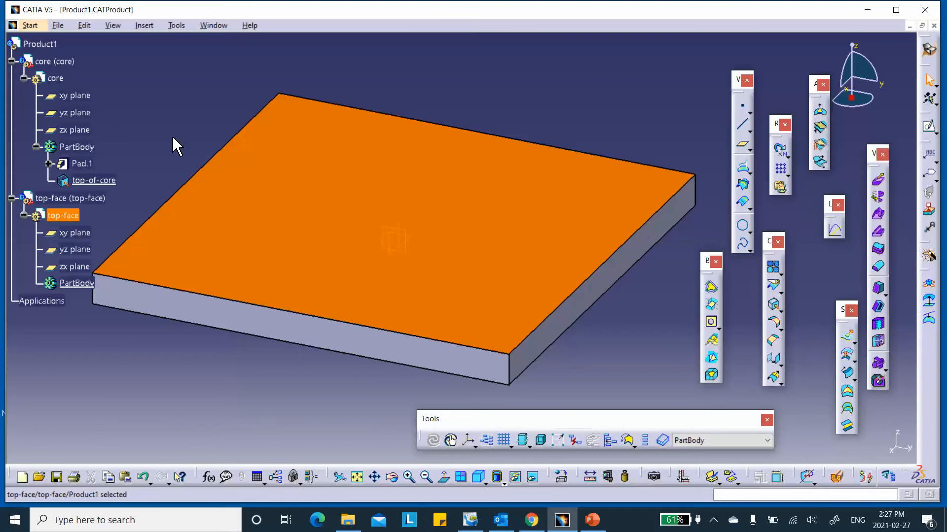
# - Scroll the top-face part's tree and launch the Plane tool
pyautogui.scroll(-1, 172, 138)
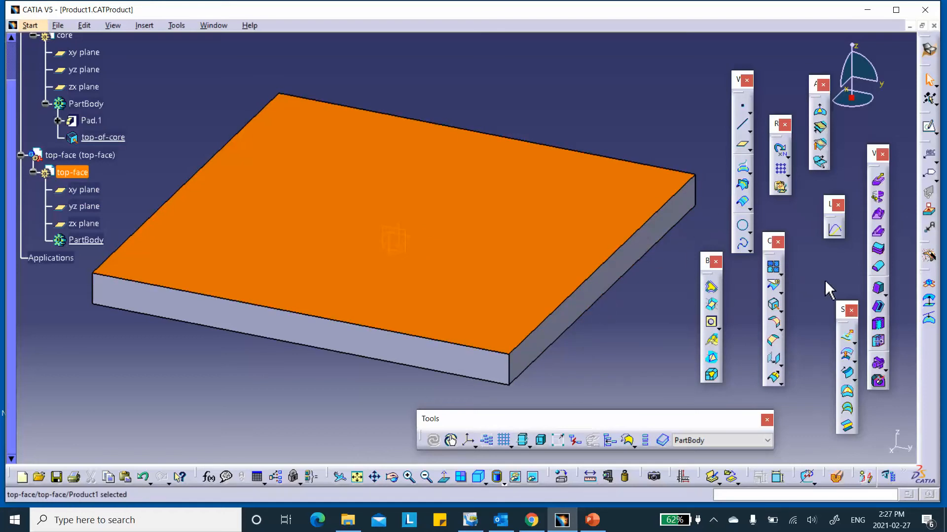
pyautogui.click(742, 144)
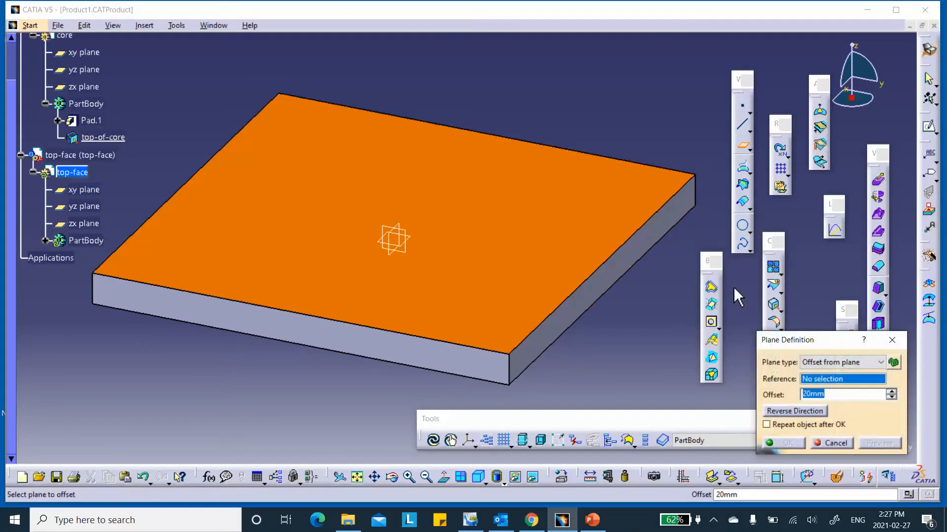
# - Create Plane.1 offset 9.525 mm from the core's xy plane
pyautogui.click(89, 52)
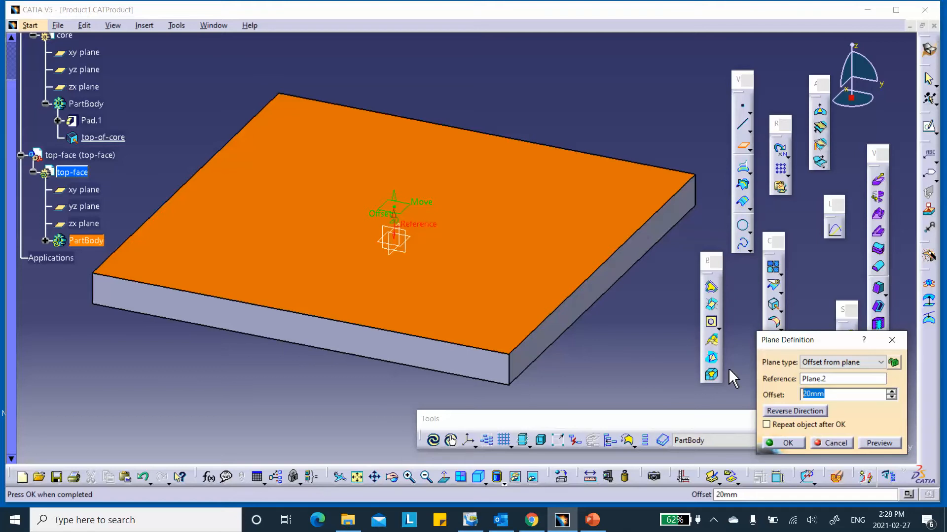
pyautogui.write('9.525')
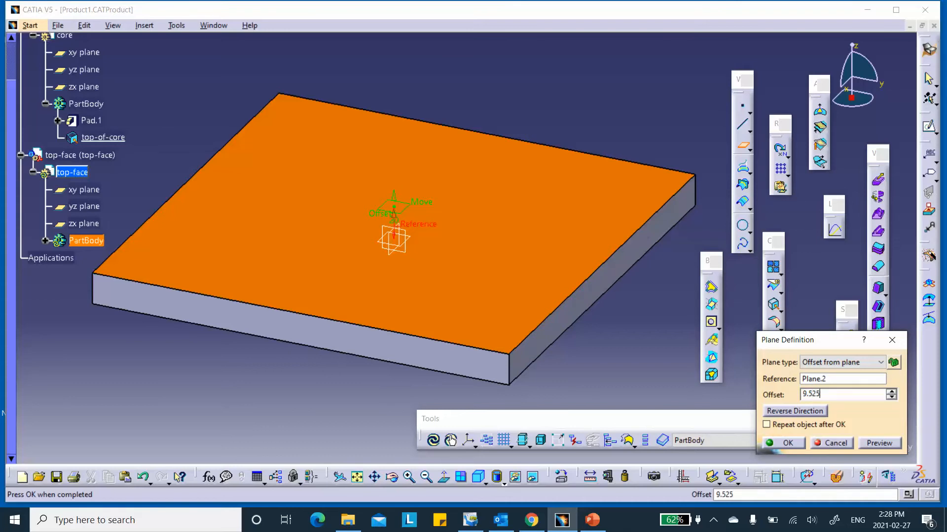
pyautogui.click(785, 442)
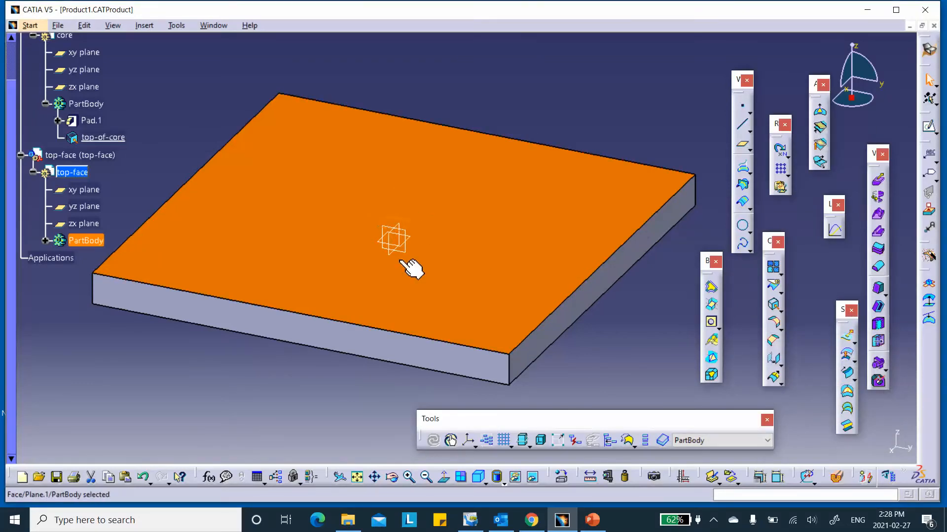
# - Sketch a centred rectangle on the new offset plane, centred on the origin
pyautogui.click(416, 228)
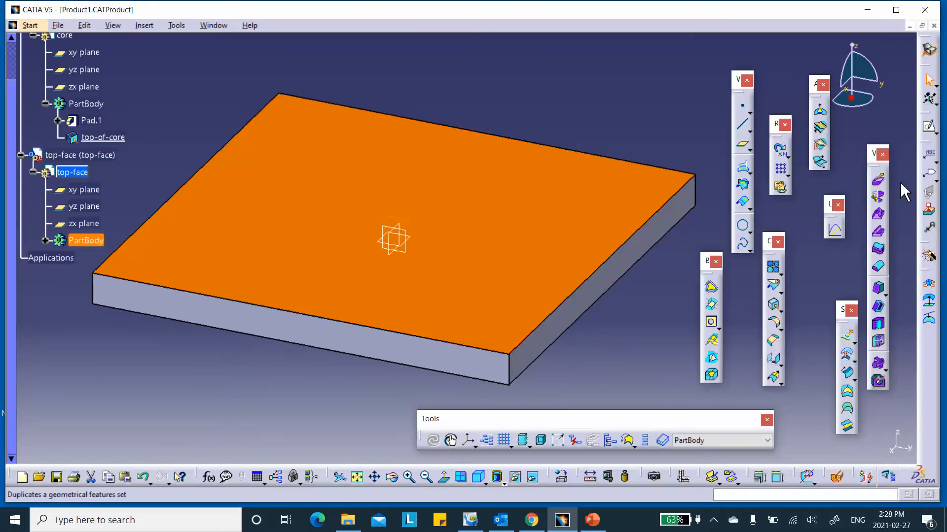
pyautogui.click(929, 126)
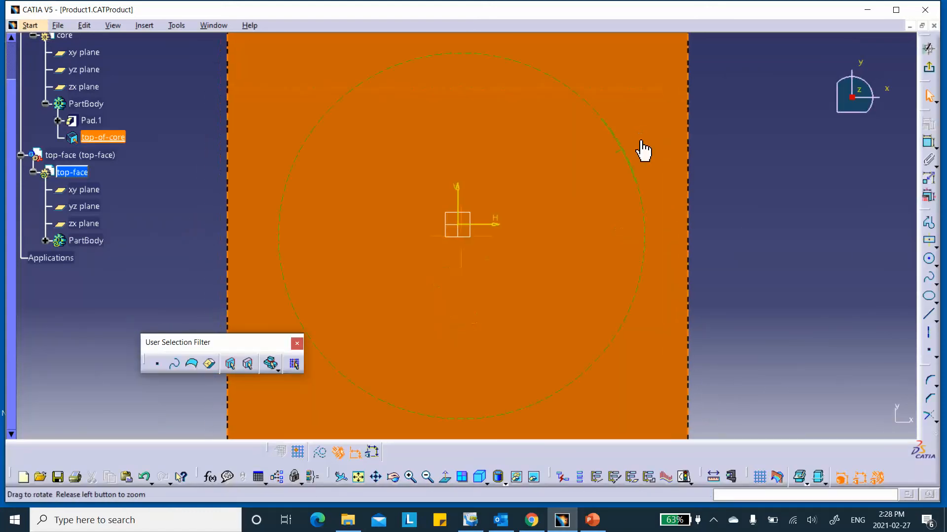
pyautogui.click(929, 240)
pyautogui.click(459, 230)
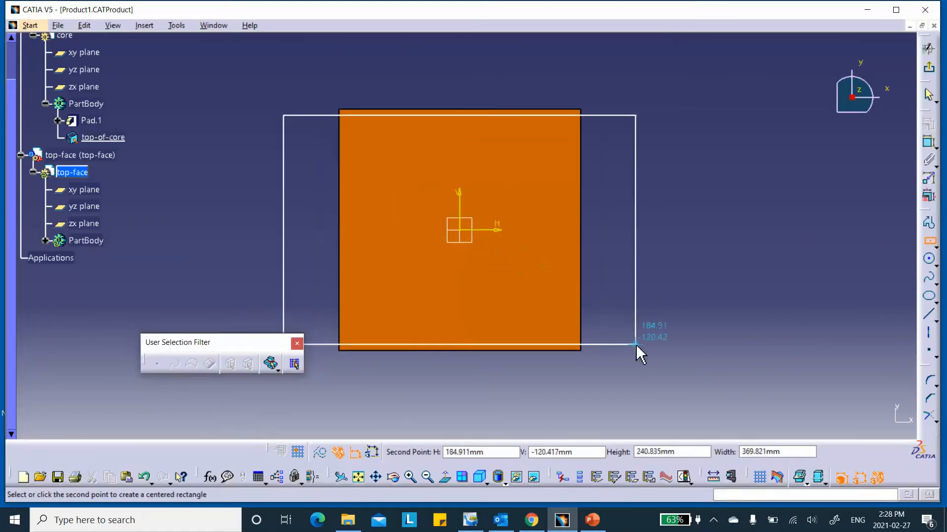
pyautogui.click(649, 385)
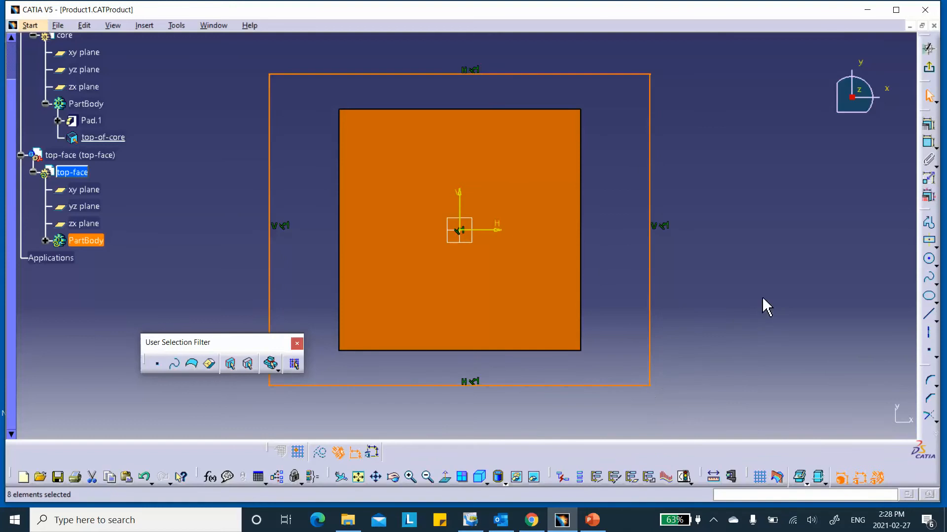
# - Dimension the rectangle's width and height to 254 mm each, then exit the sketcher
pyautogui.click(929, 158)
pyautogui.click(558, 75)
pyautogui.click(527, 60)
pyautogui.doubleClick(524, 48)
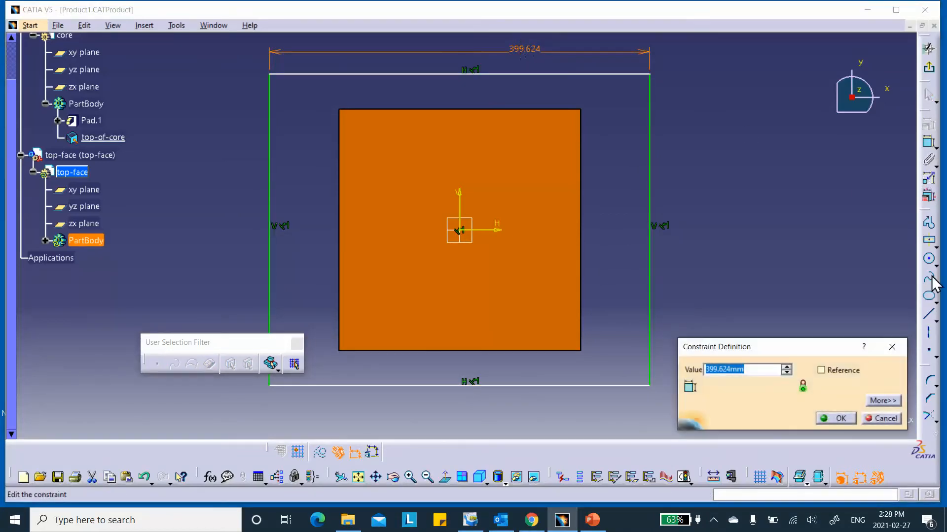
pyautogui.write('254')
pyautogui.click(838, 418)
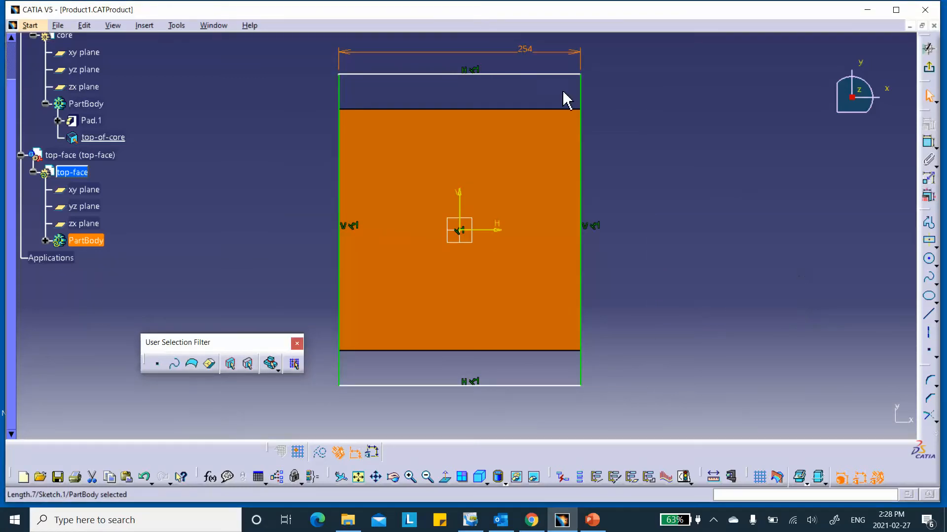
pyautogui.click(929, 143)
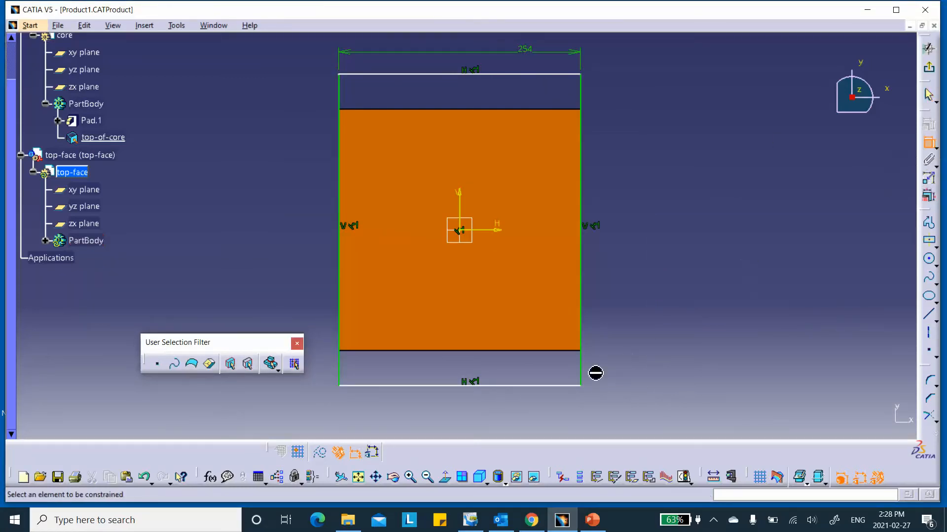
pyautogui.click(582, 367)
pyautogui.click(641, 326)
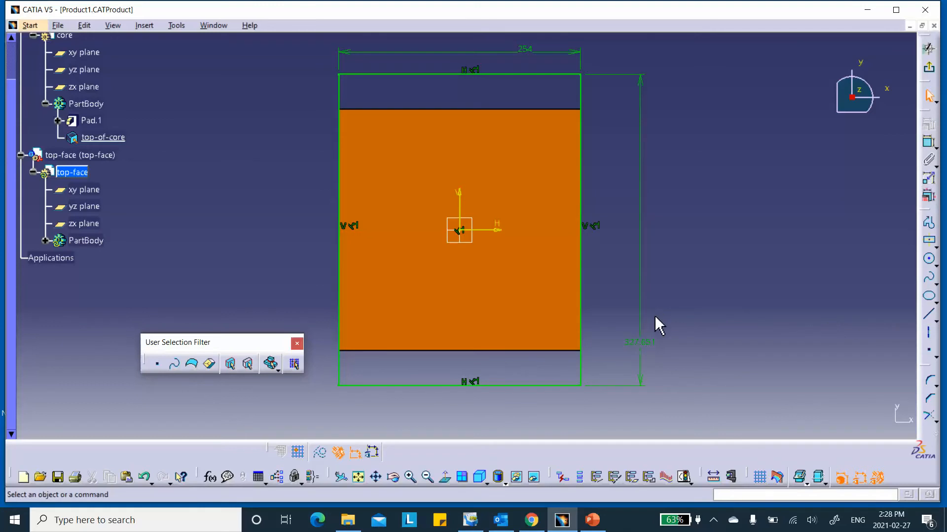
pyautogui.doubleClick(641, 342)
pyautogui.write('254')
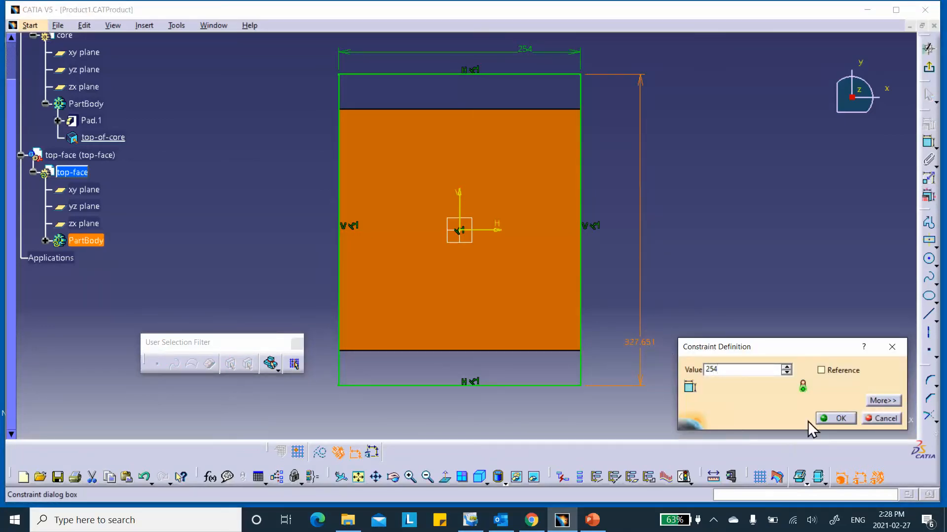
pyautogui.click(838, 419)
pyautogui.click(930, 74)
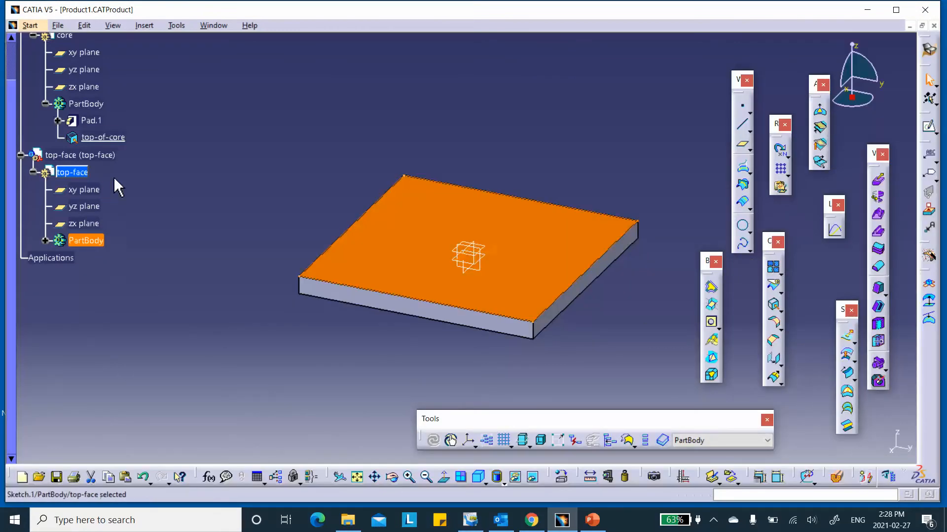
# - Hide the top-of-core surface and expand the top-face PartBody
pyautogui.rightClick(106, 137)
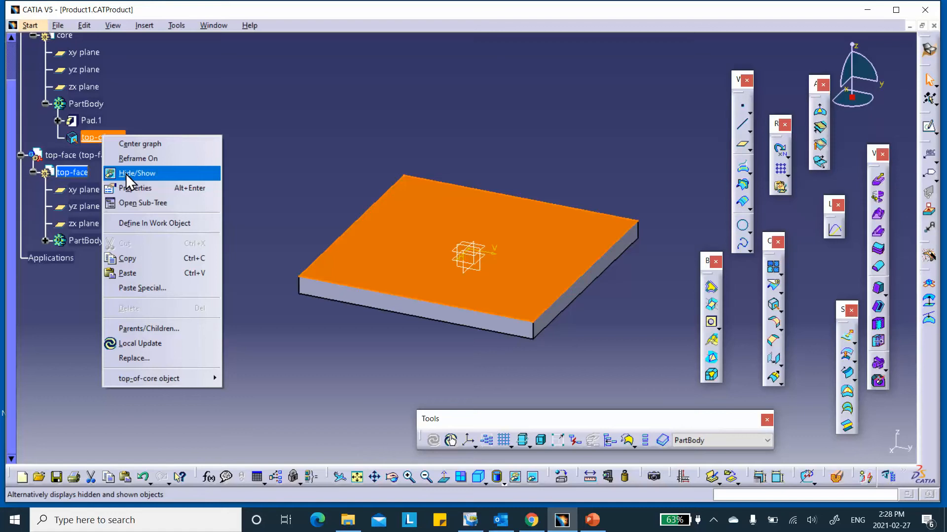
pyautogui.click(126, 174)
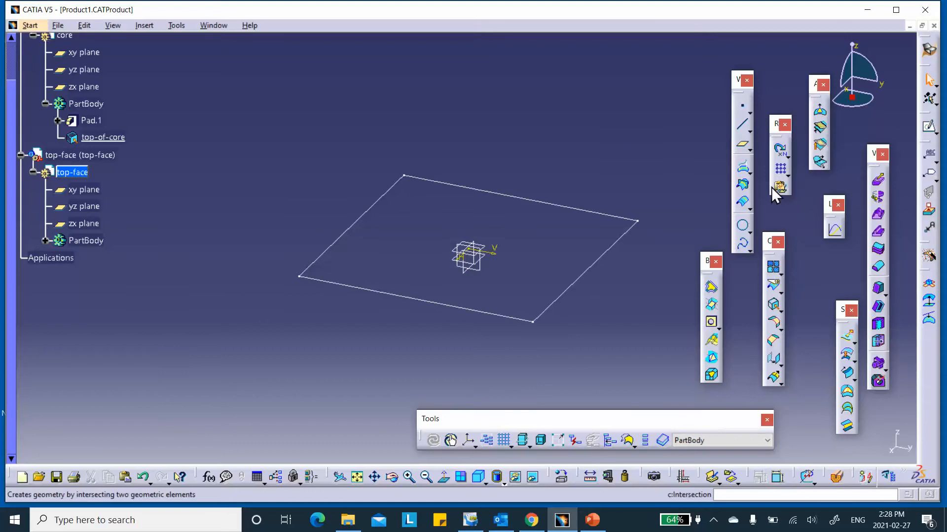
pyautogui.click(46, 241)
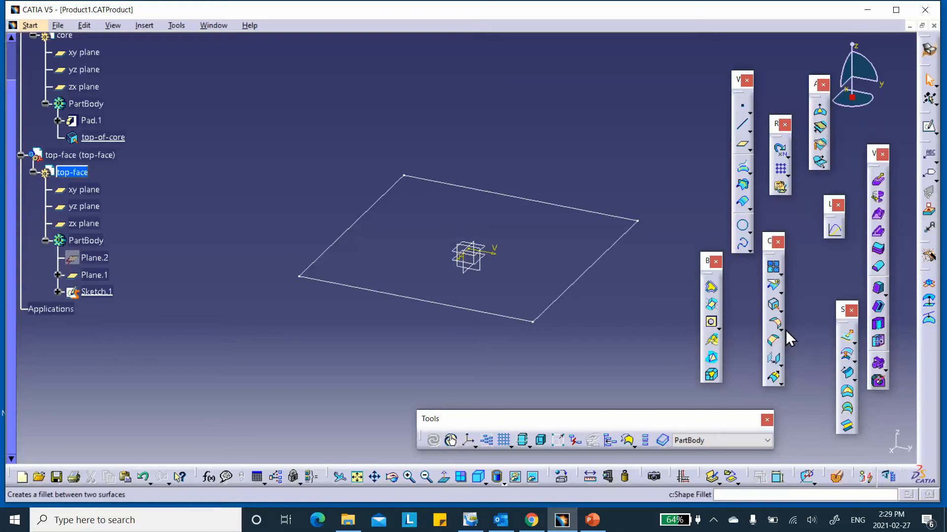
# - Create a fill surface bounded by the square Sketch.1
pyautogui.click(847, 395)
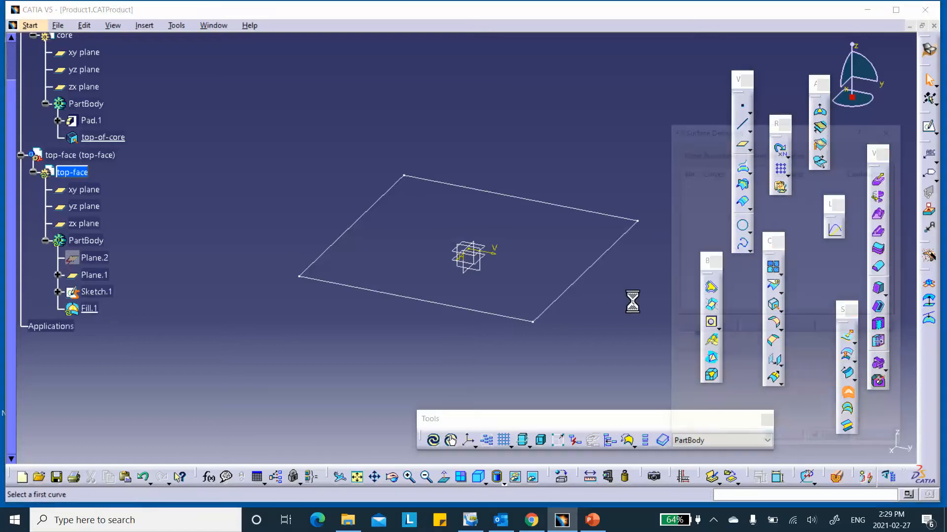
pyautogui.click(587, 268)
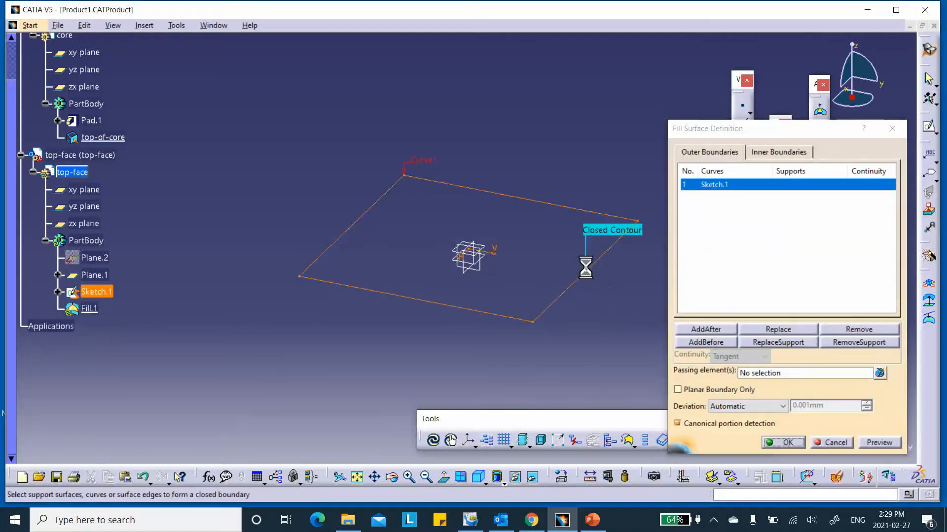
pyautogui.click(788, 442)
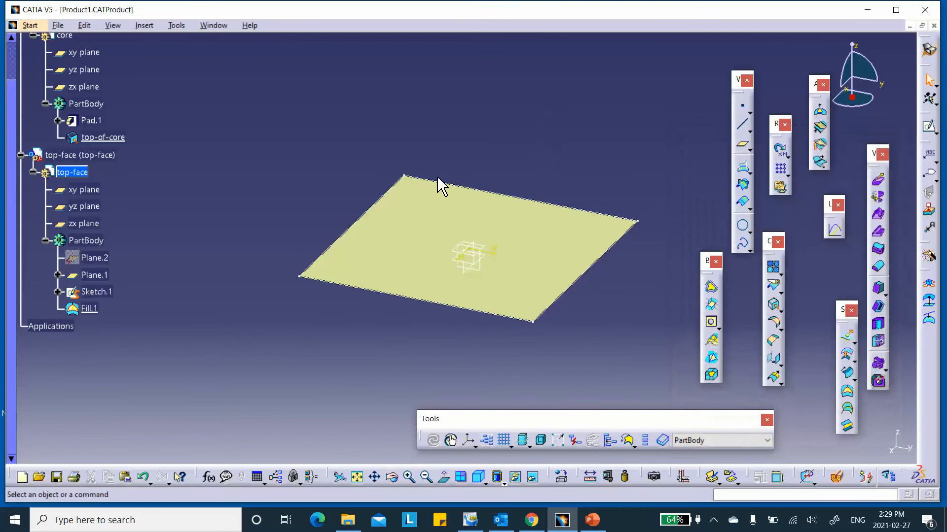
# - Rename Fill.1 to 'top' in its Properties
pyautogui.rightClick(90, 308)
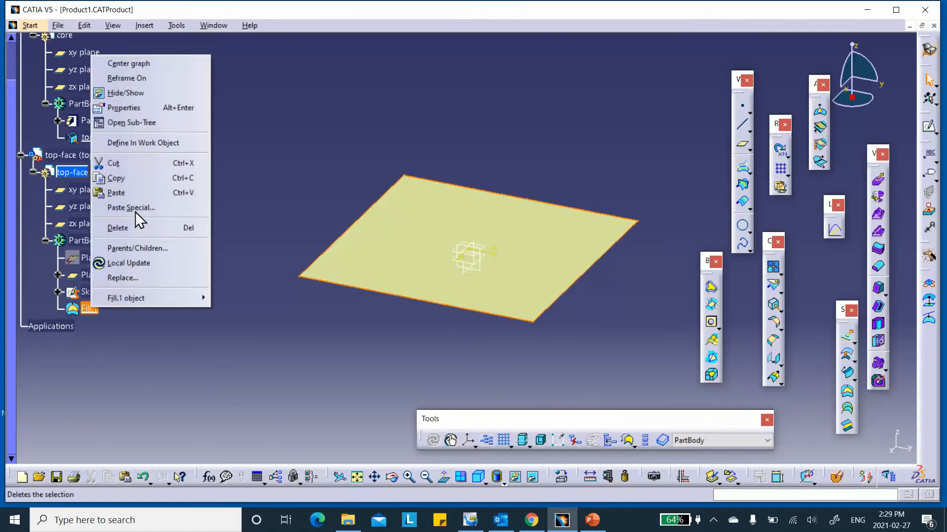
pyautogui.click(135, 107)
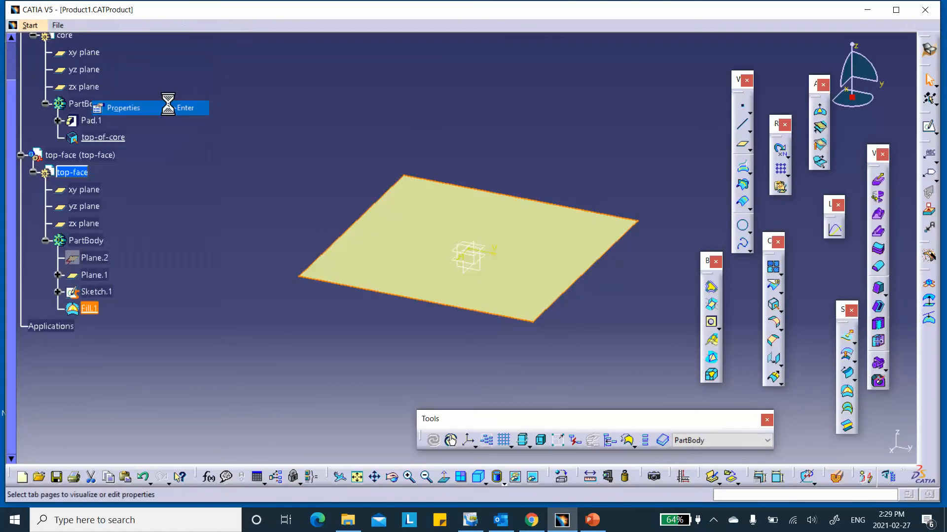
pyautogui.click(488, 135)
pyautogui.moveTo(513, 134); pyautogui.dragTo(436, 139)
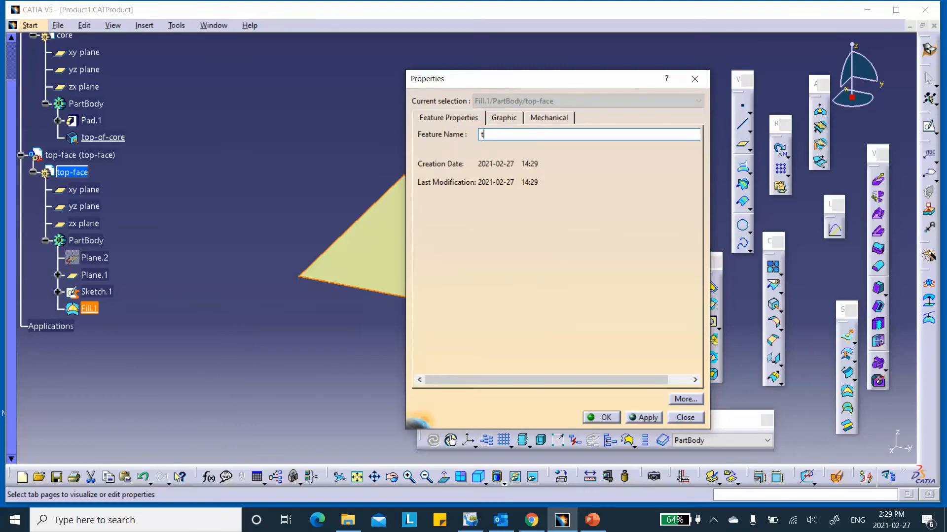
pyautogui.click(602, 418)
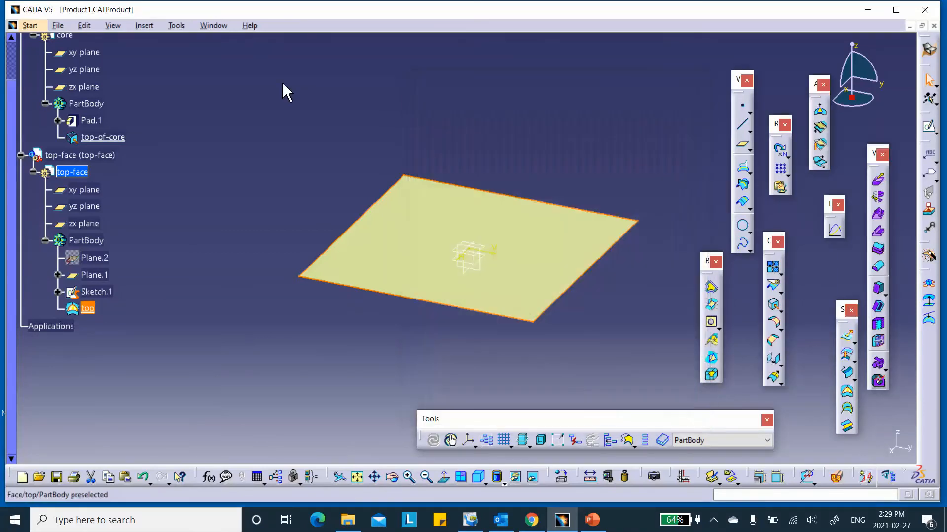
pyautogui.click(773, 266)
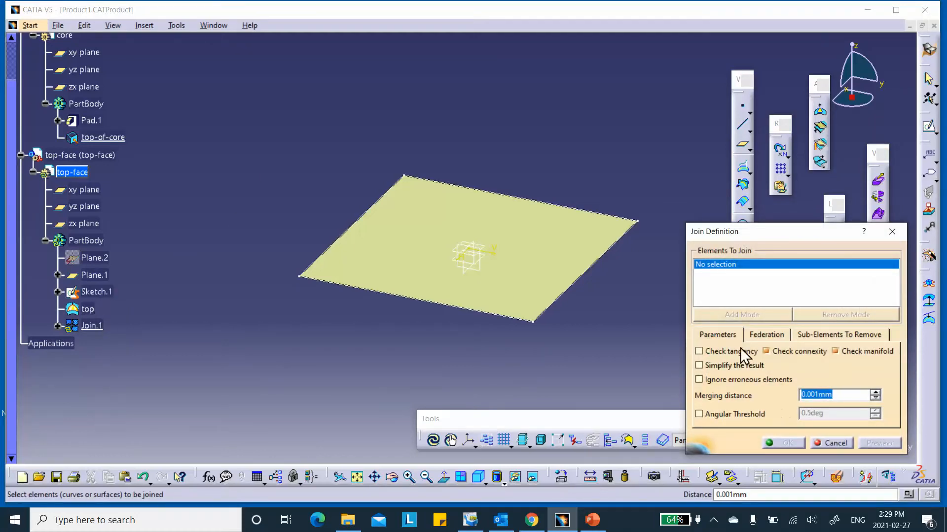
# - Join the top fill surface into Join.1, rename it top, and review its definition
pyautogui.click(89, 311)
pyautogui.click(783, 442)
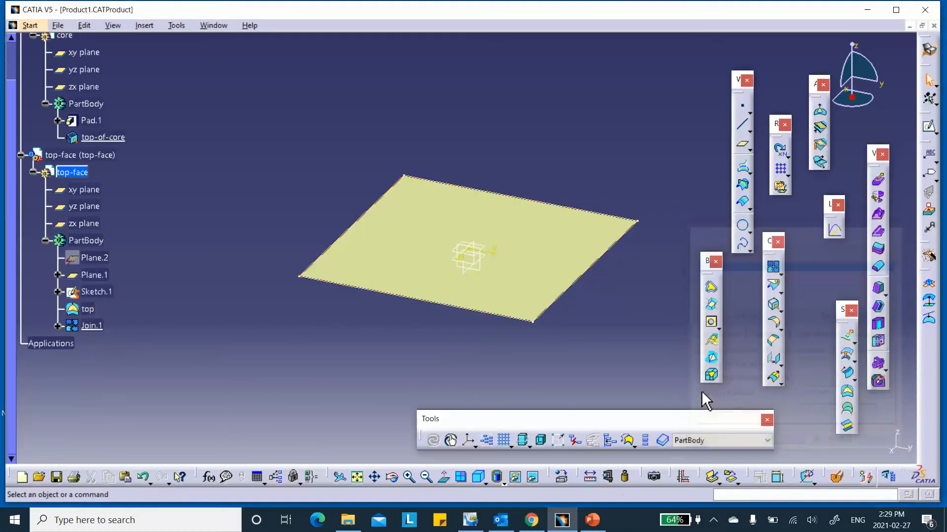
pyautogui.rightClick(96, 327)
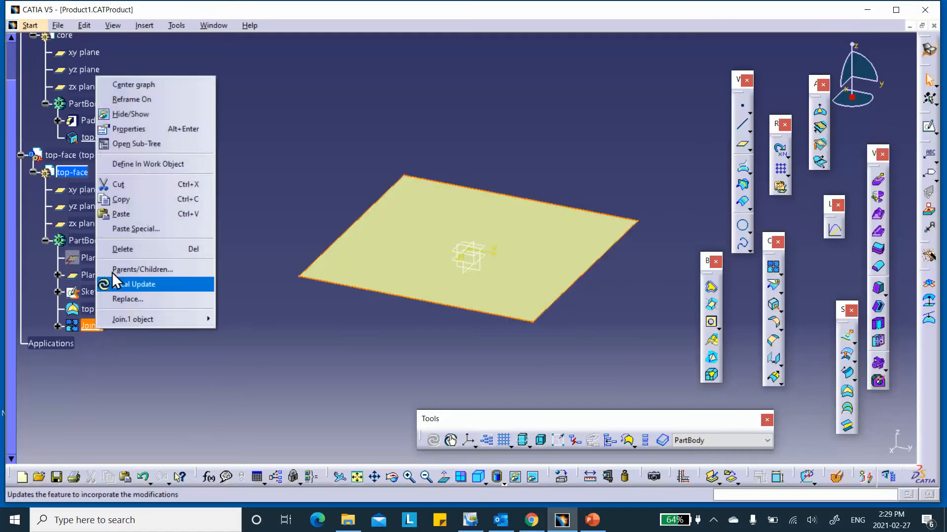
pyautogui.click(140, 129)
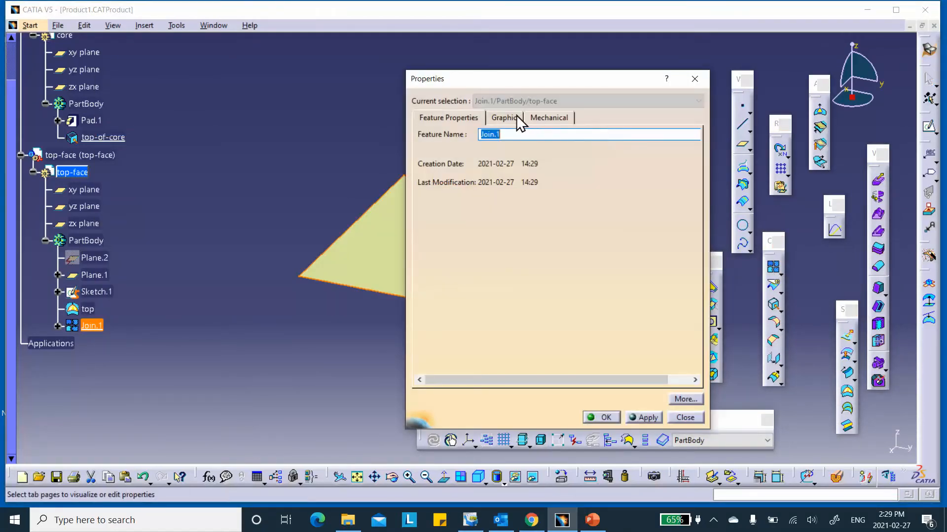
pyautogui.write('top')
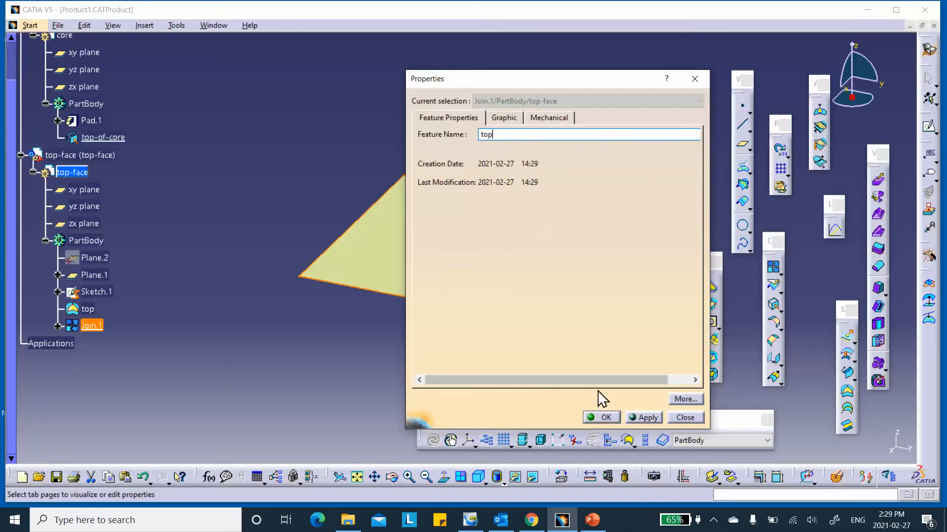
pyautogui.click(602, 417)
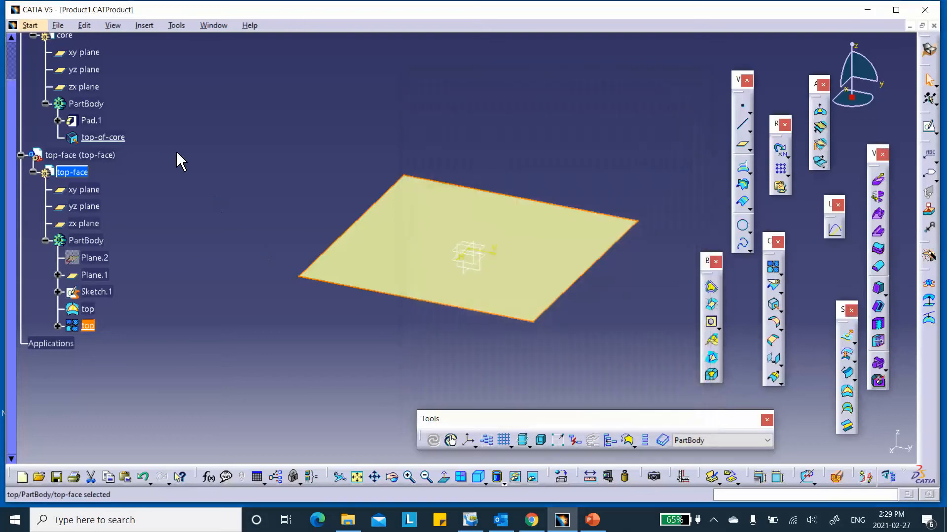
pyautogui.doubleClick(545, 239)
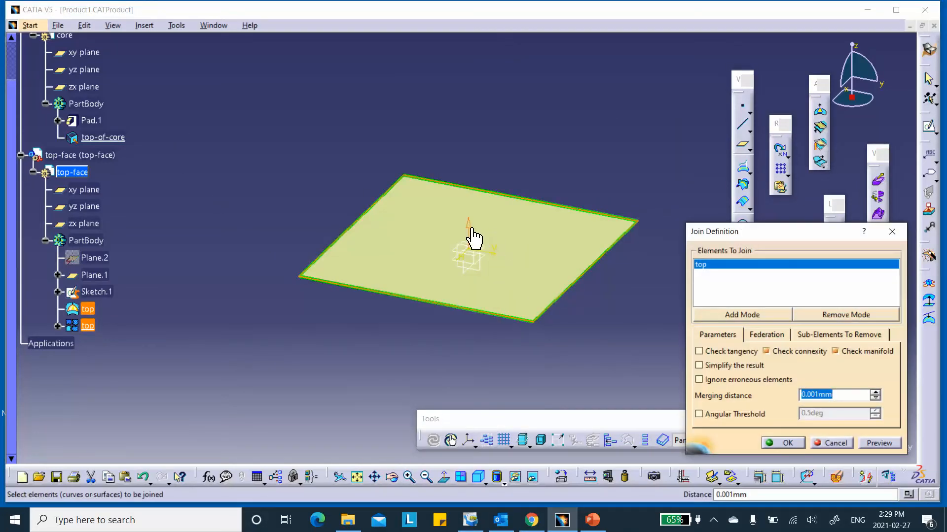
pyautogui.click(784, 442)
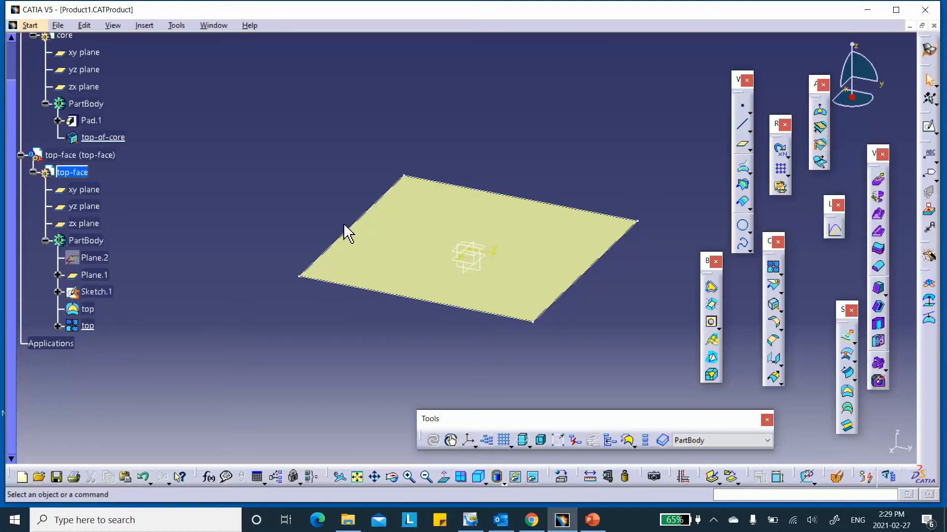
# - Rename Sketch.1 to top in its Properties
pyautogui.rightClick(102, 297)
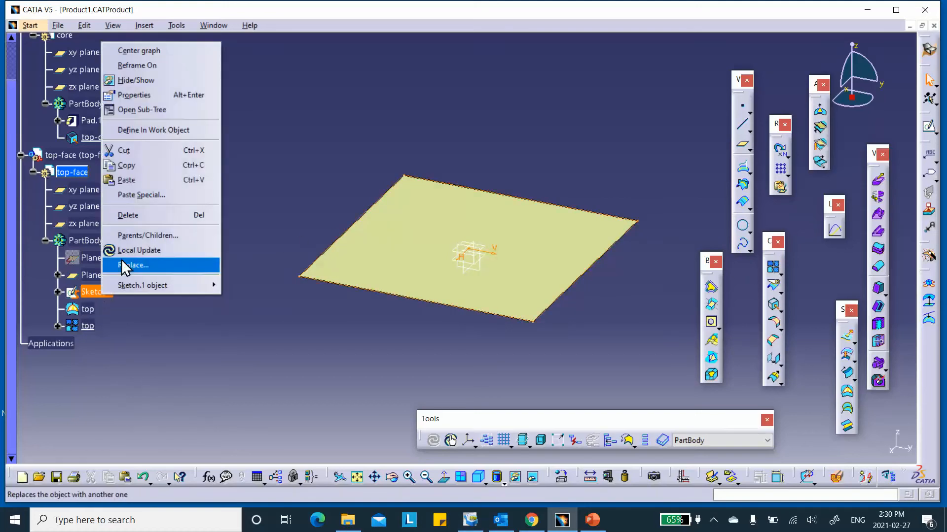
pyautogui.click(159, 99)
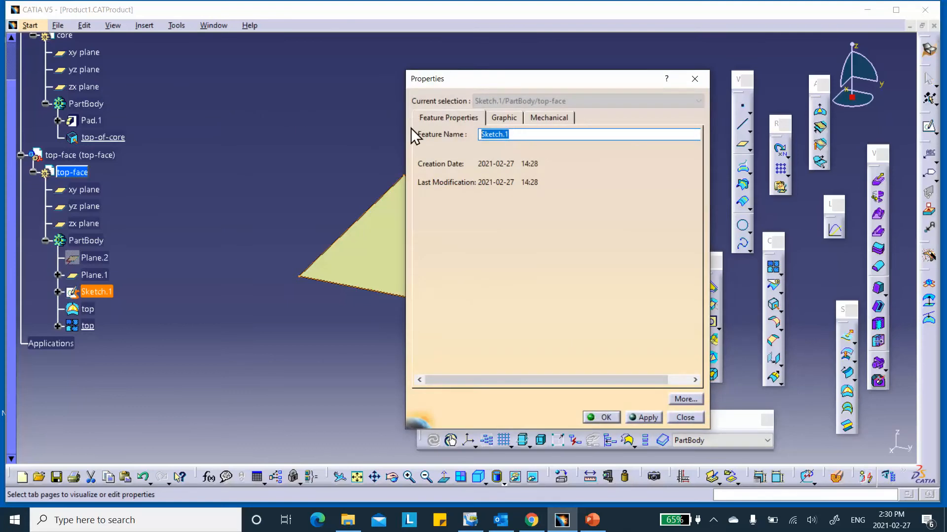
pyautogui.write('top')
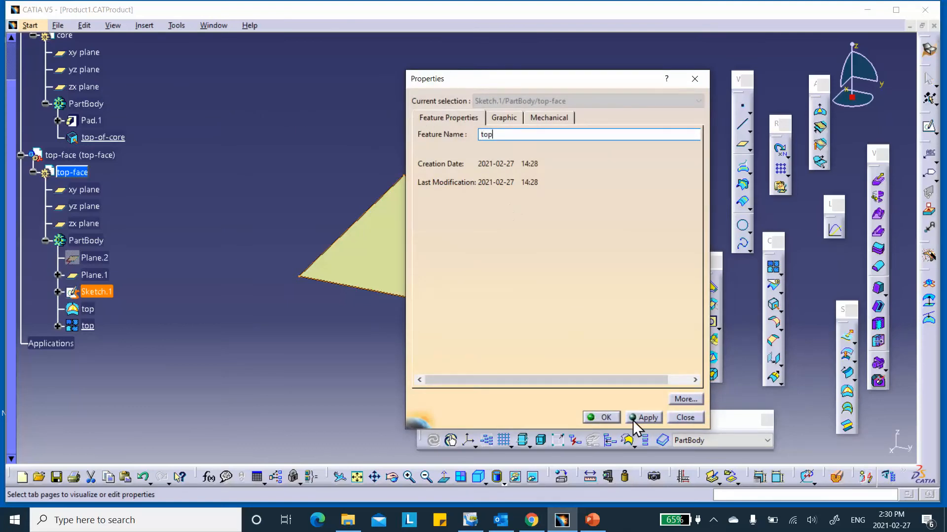
pyautogui.click(605, 417)
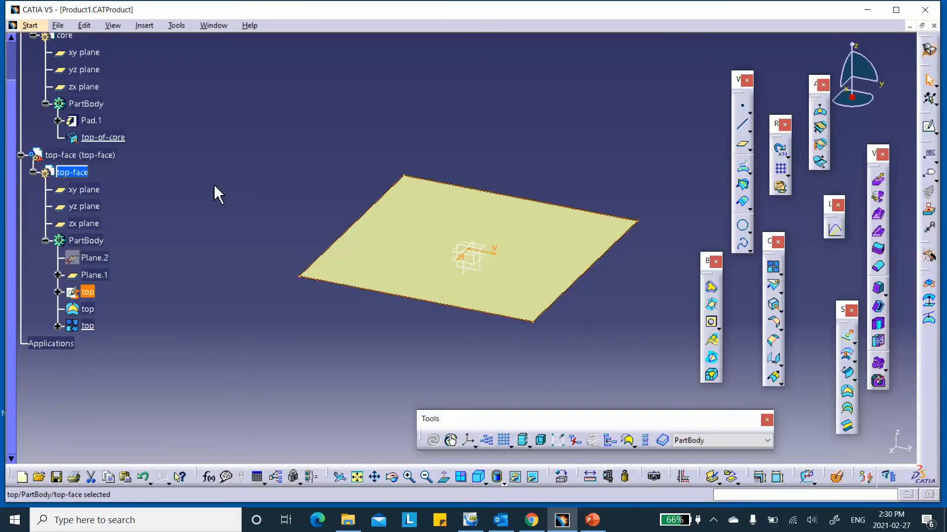
pyautogui.click(252, 139)
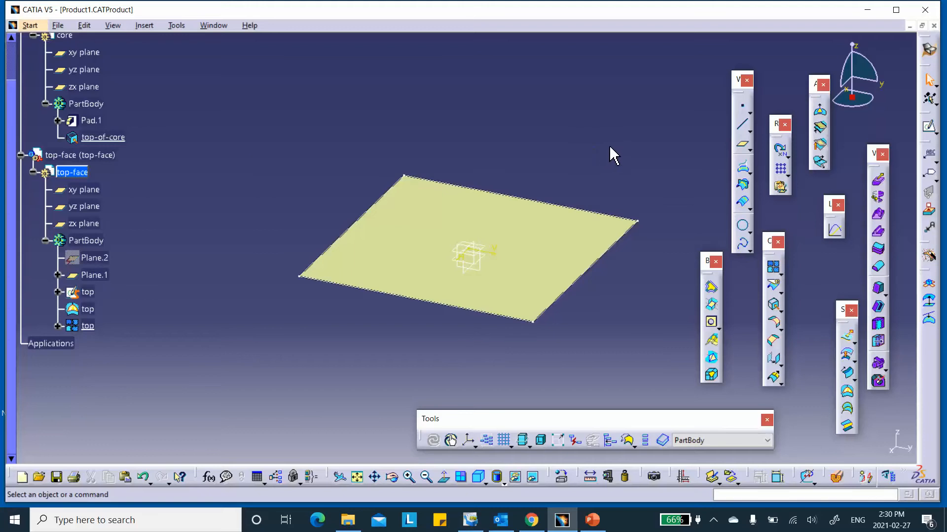
# - Insert a default axis system into the top-face part
pyautogui.click(469, 440)
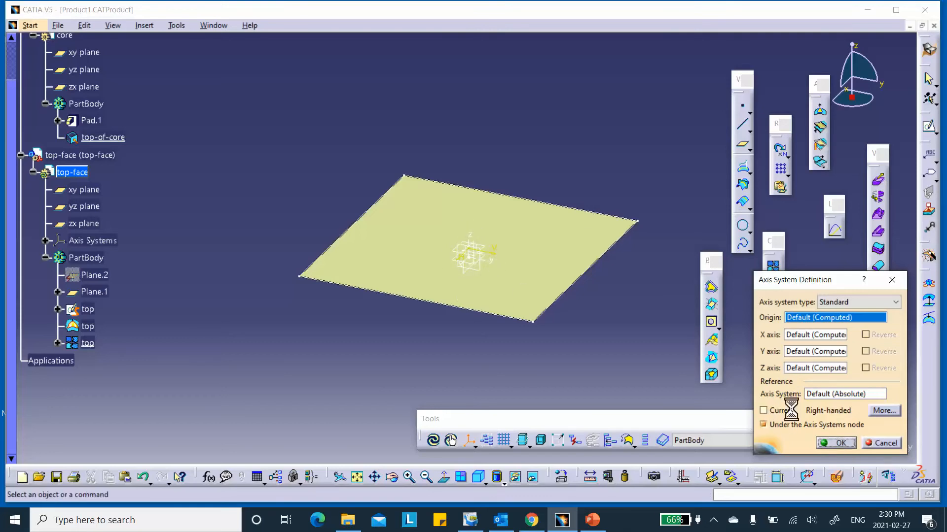
pyautogui.click(836, 443)
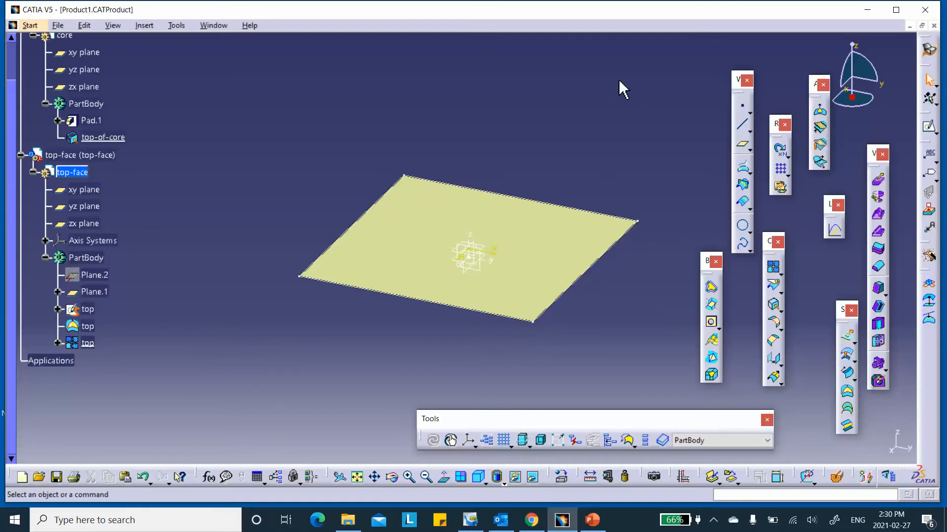
pyautogui.click(929, 49)
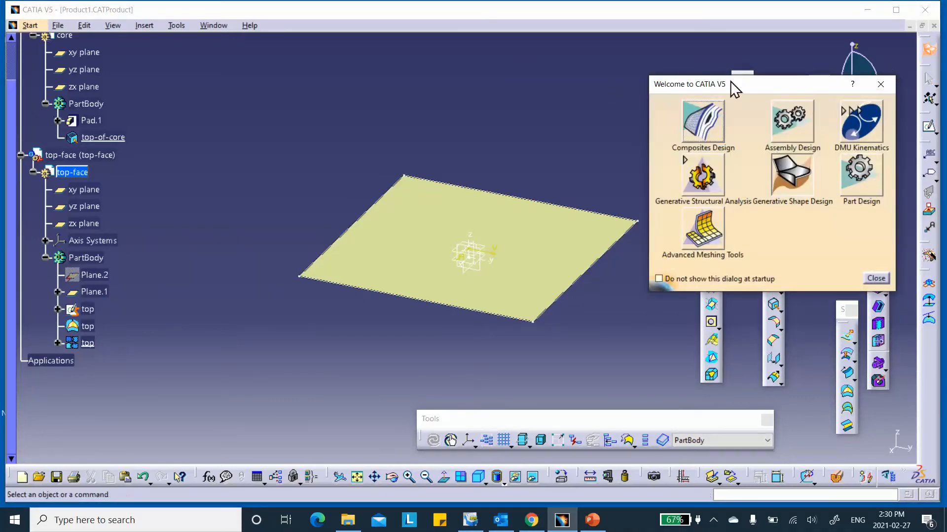
# - Choose Composites Design from the workbench list
pyautogui.click(702, 122)
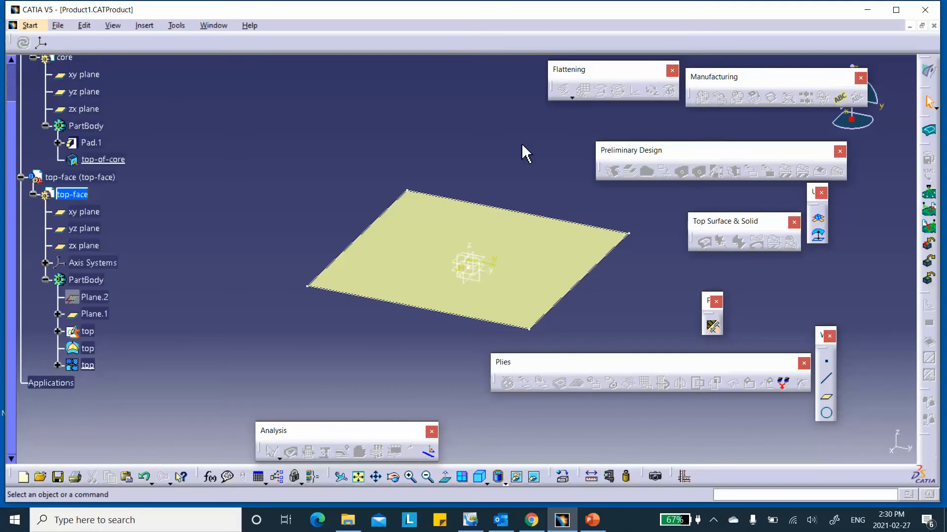
# - Add Skin_New Material from the Desktop Assembly_Sanswich_CATMaterial1 catalog to Composites Parameters
pyautogui.click(713, 327)
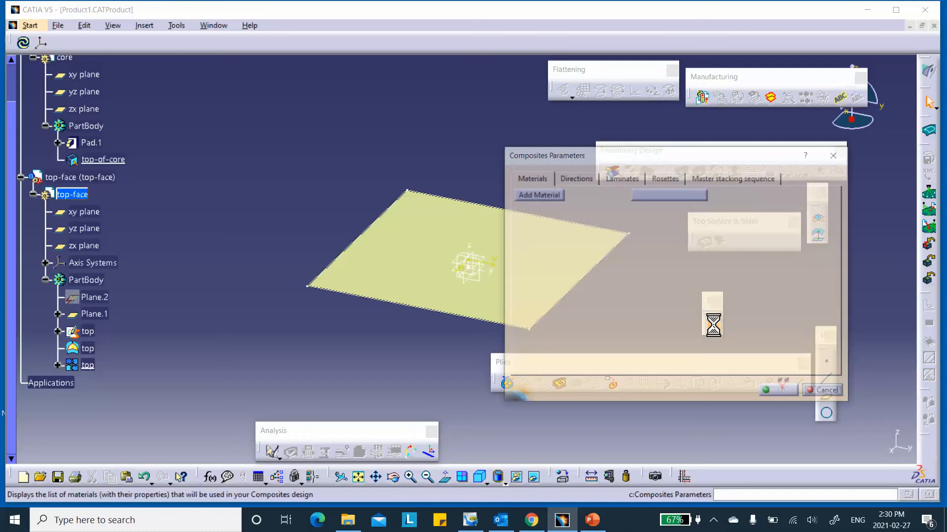
pyautogui.click(548, 196)
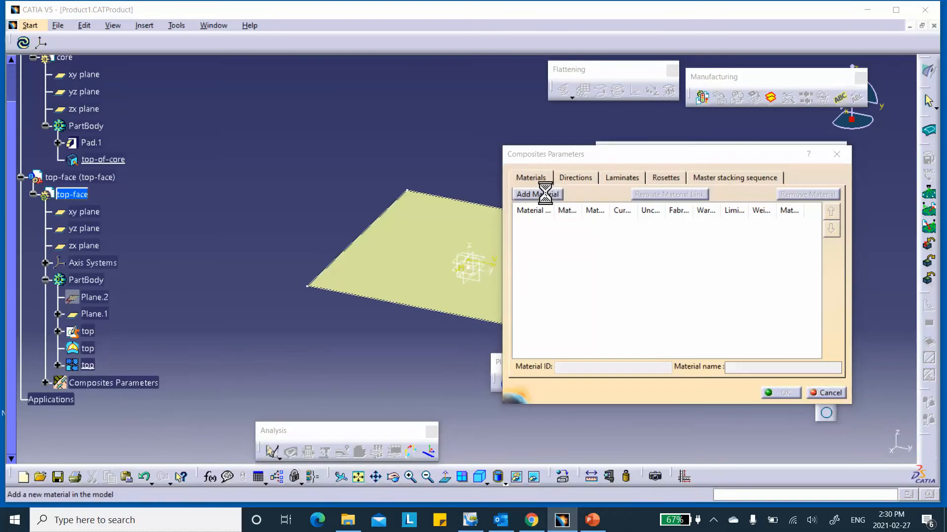
pyautogui.click(875, 274)
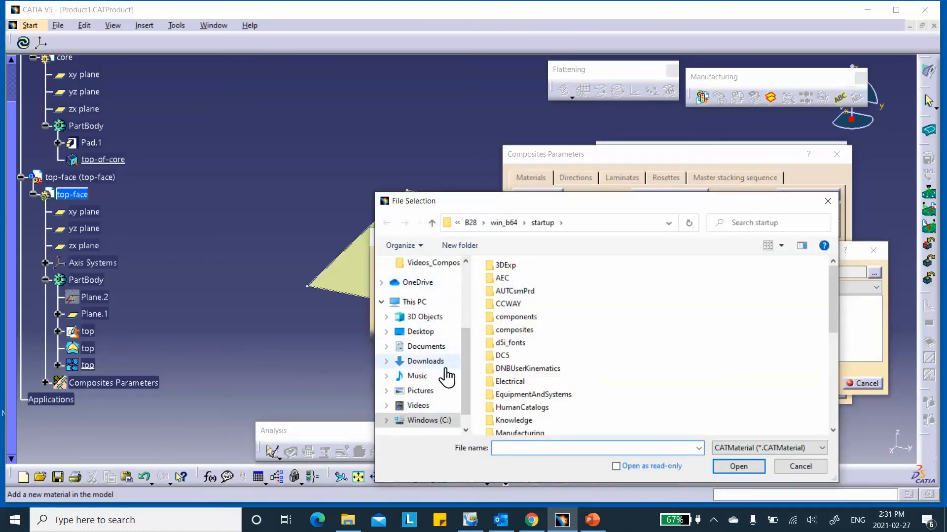
pyautogui.click(422, 332)
pyautogui.doubleClick(537, 282)
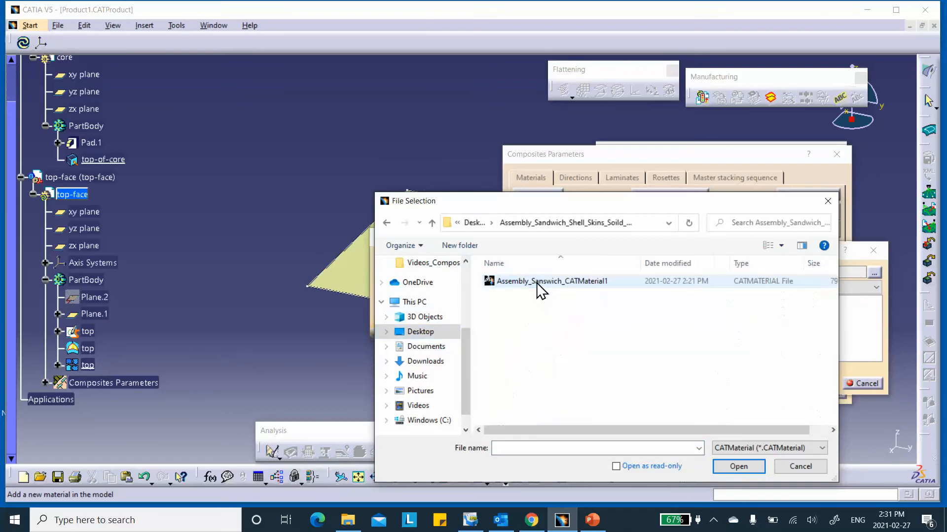
pyautogui.click(539, 282)
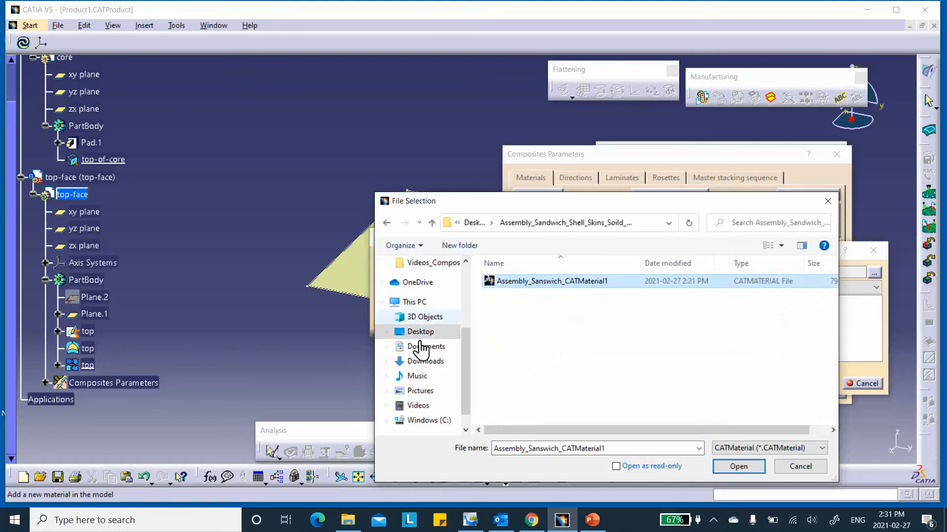
pyautogui.click(738, 466)
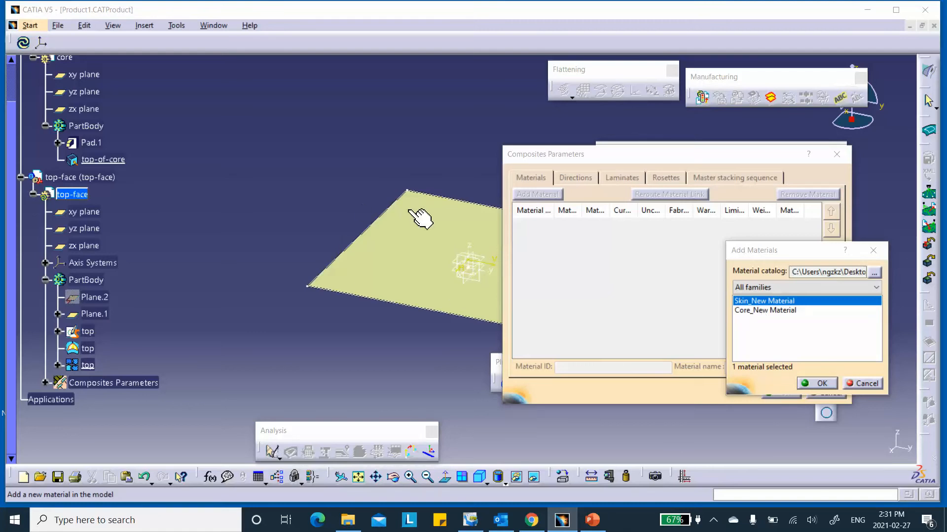
pyautogui.click(821, 384)
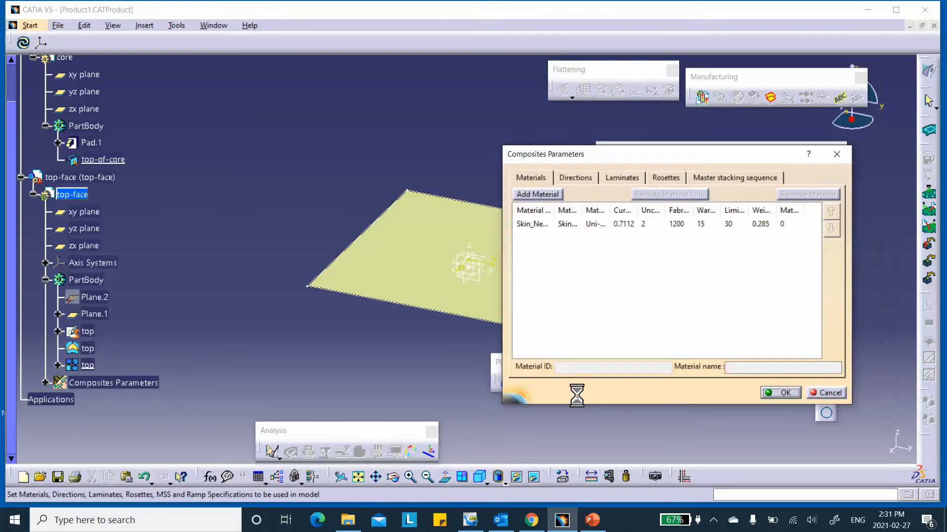
# - Add Cartesian Rosette.1 on Axis System.1 and close Composites Parameters
pyautogui.click(663, 177)
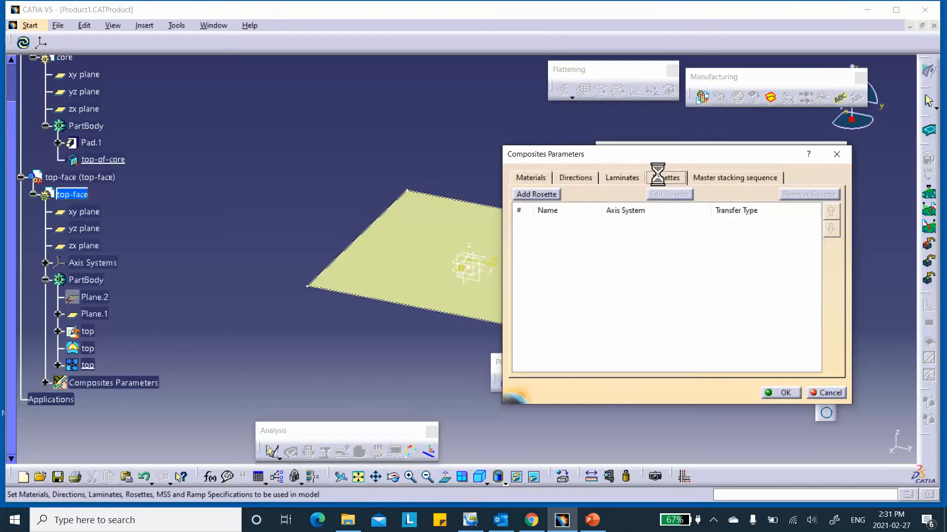
pyautogui.click(547, 196)
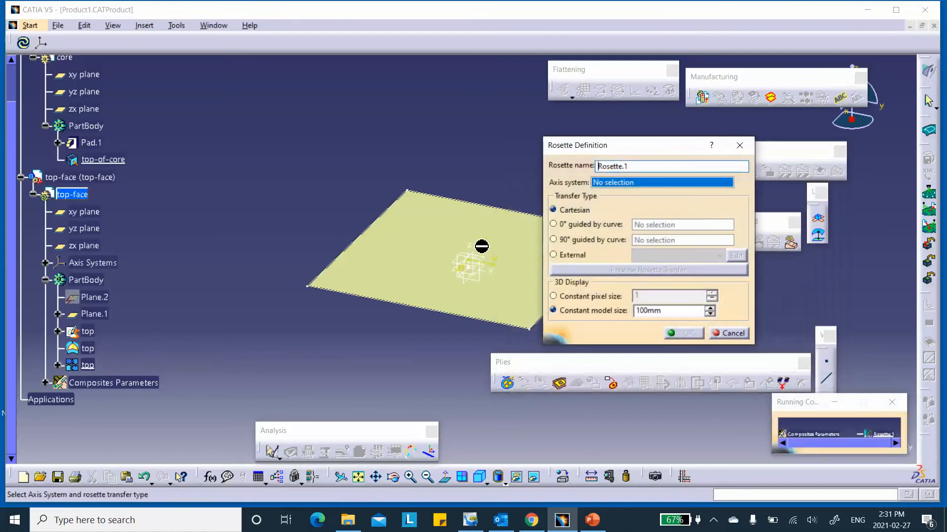
pyautogui.click(481, 256)
pyautogui.click(683, 334)
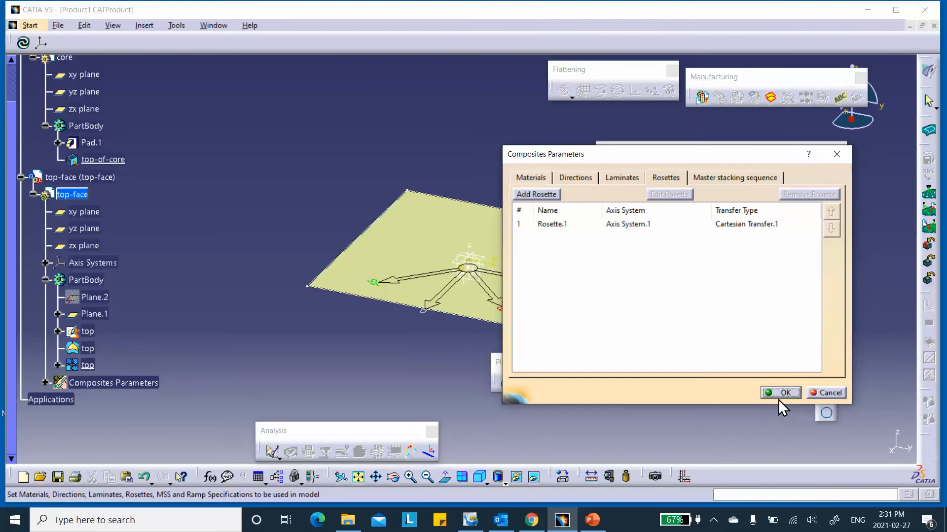
pyautogui.click(783, 394)
pyautogui.scroll(-3, 110, 271)
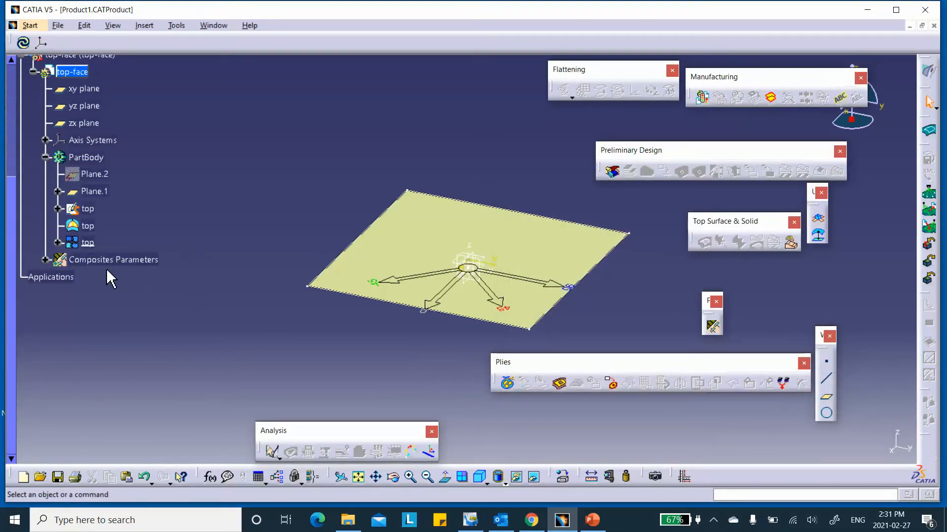
pyautogui.click(46, 260)
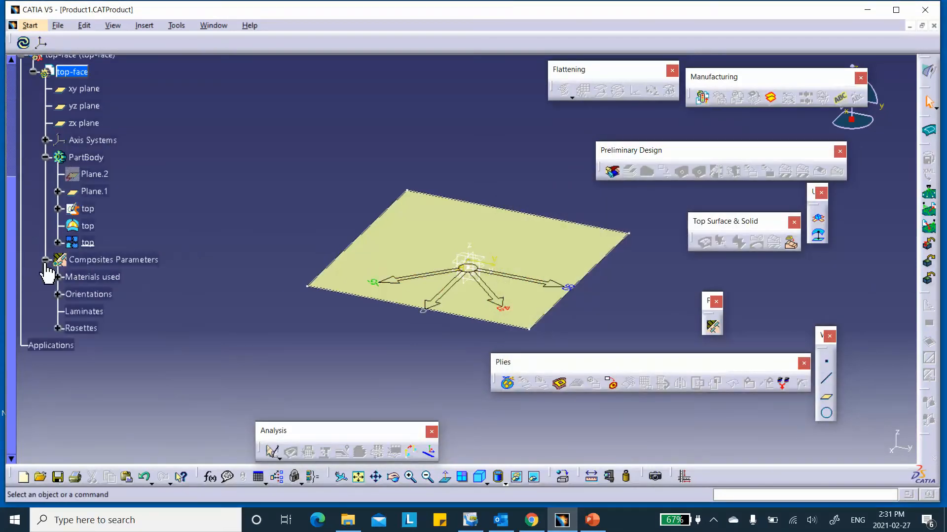
pyautogui.click(45, 259)
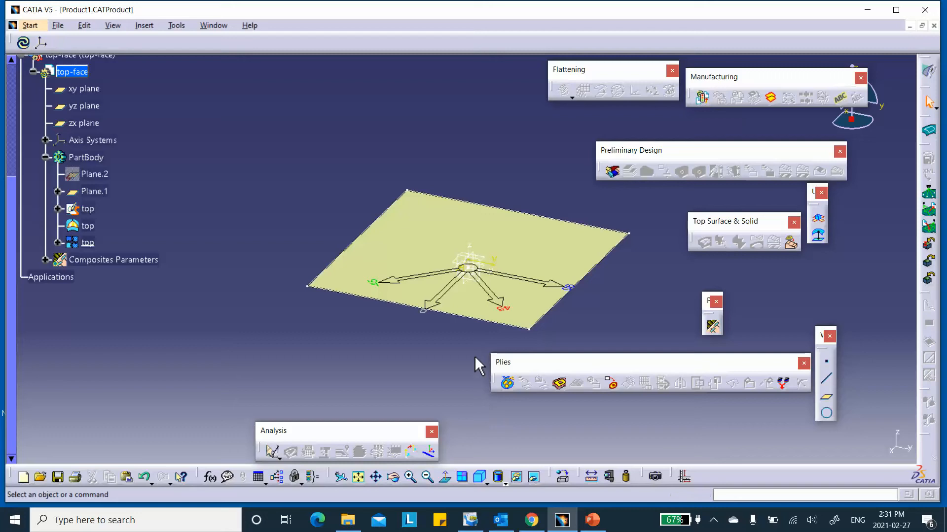
# - Create a plies group on the top surface with the draping direction reversed upward
pyautogui.click(507, 383)
pyautogui.click(431, 231)
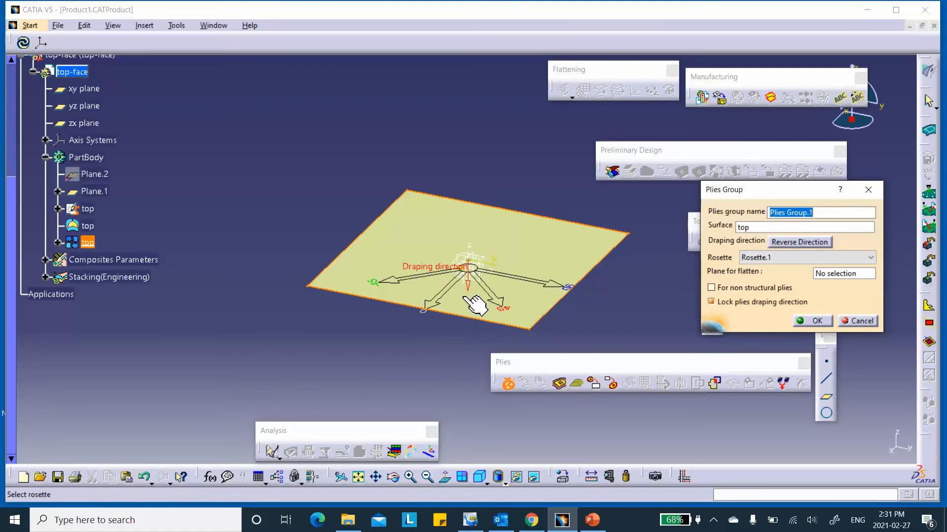
pyautogui.click(775, 242)
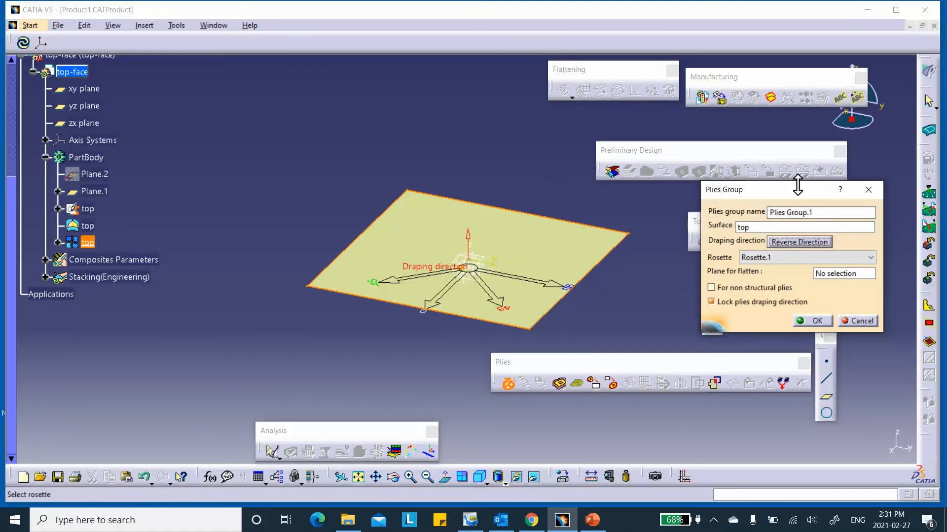
pyautogui.click(814, 321)
# - Rename Plies Group.1 to top-Plies Group
pyautogui.click(46, 278)
pyautogui.rightClick(120, 294)
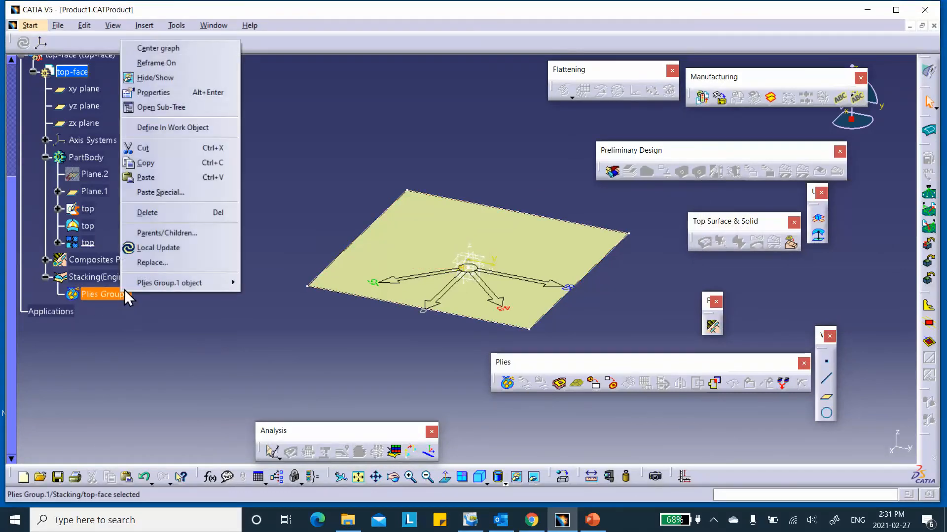
pyautogui.click(172, 91)
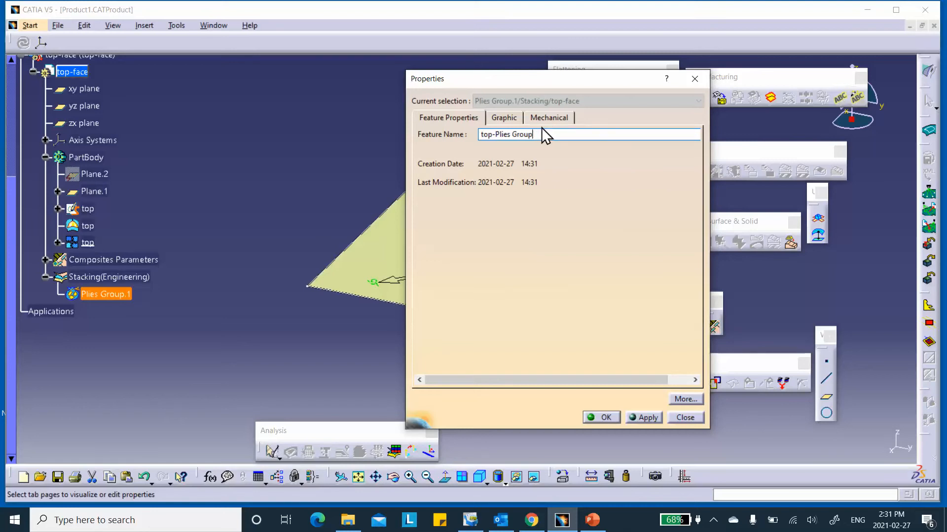
pyautogui.click(601, 417)
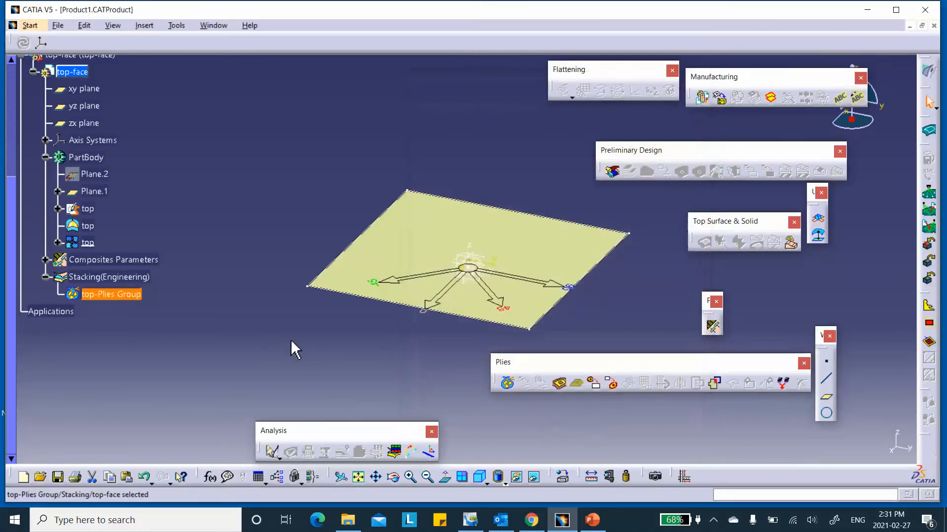
pyautogui.click(560, 384)
# - Create Ply.1 in top-Plies Group bounded by the top sketch, Skin_New Material, 0°, Rosette.1
pyautogui.click(121, 294)
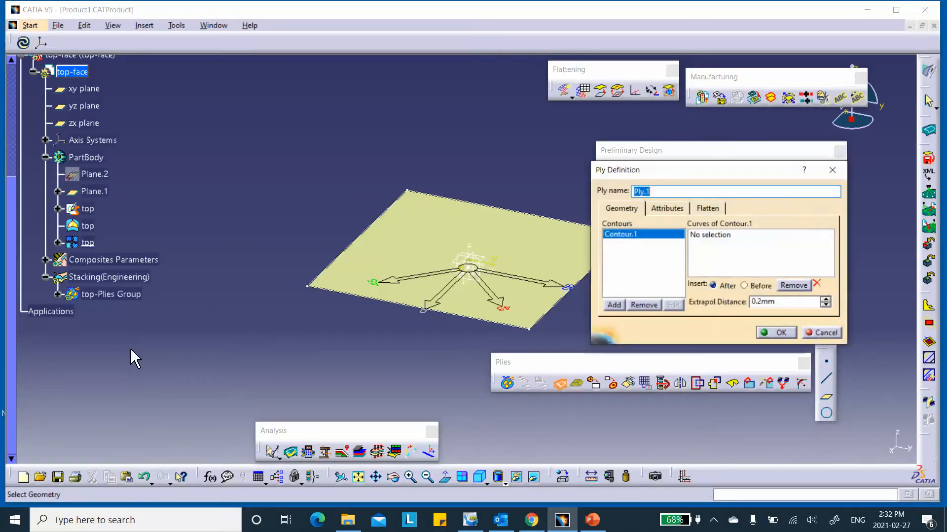
pyautogui.click(706, 236)
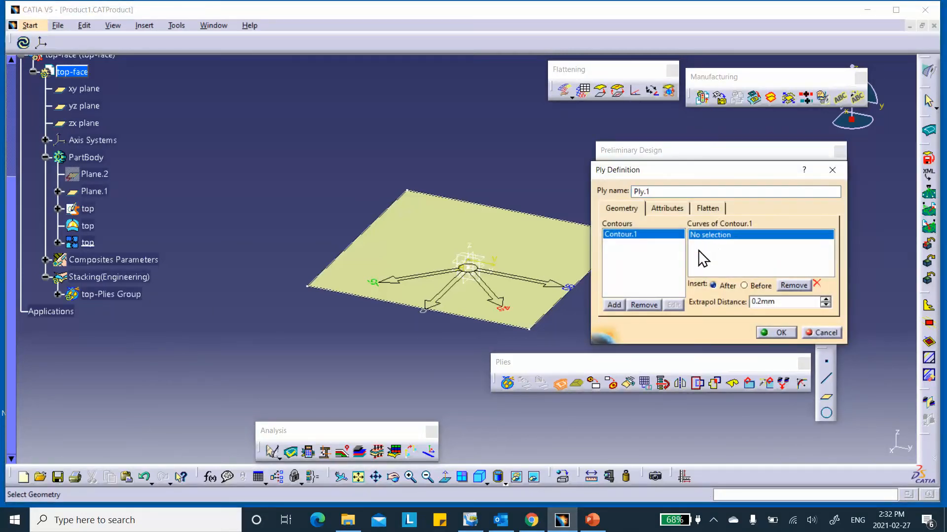
pyautogui.click(87, 209)
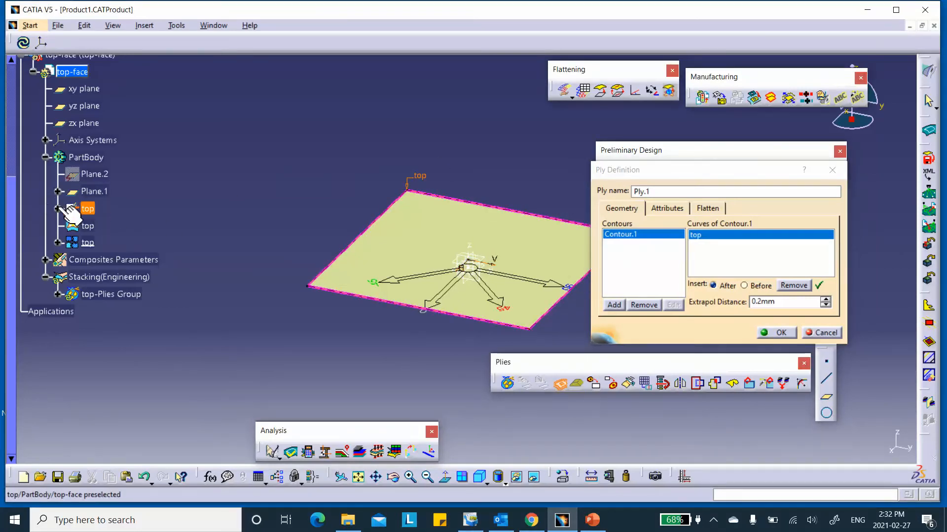
pyautogui.click(666, 209)
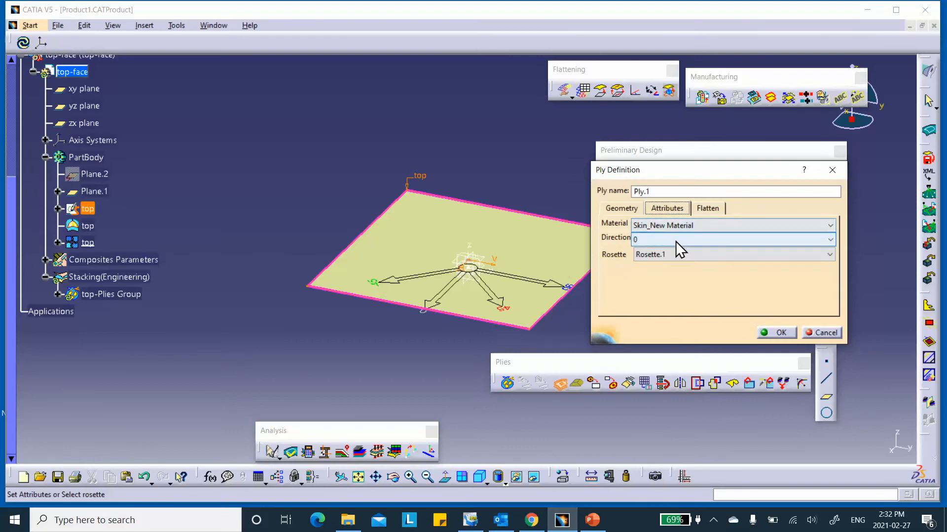
pyautogui.click(778, 332)
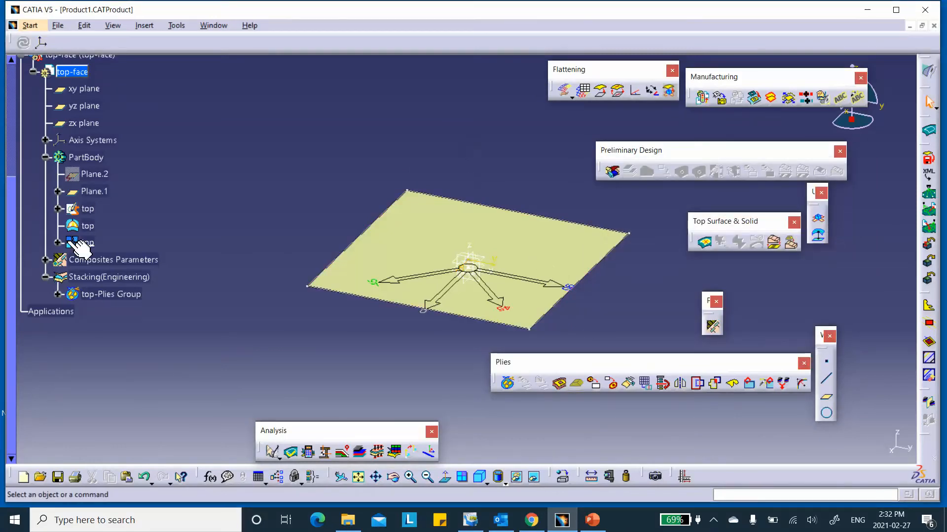
pyautogui.moveTo(294, 171); pyautogui.dragTo(289, 129, button='middle')
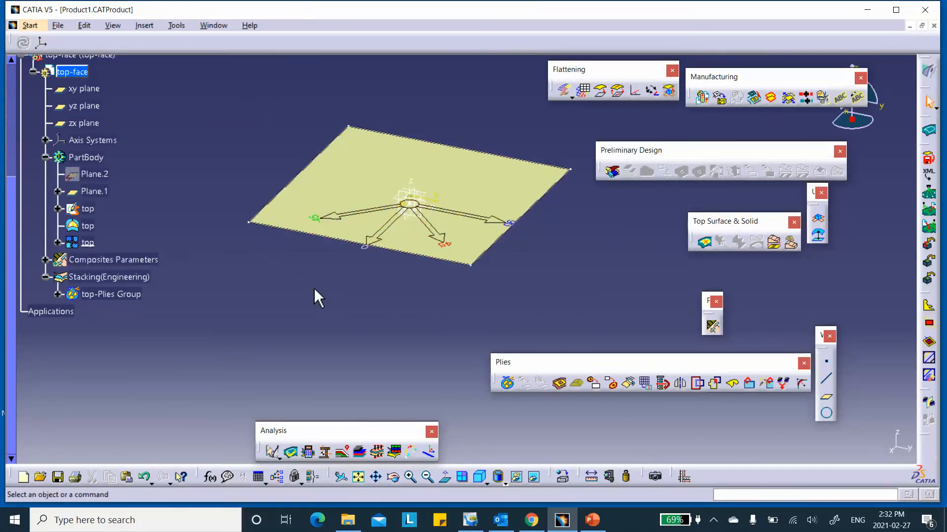
pyautogui.click(58, 295)
# - Check that Ply.1 sits under Sequence.1 in top-Plies Group
pyautogui.click(70, 312)
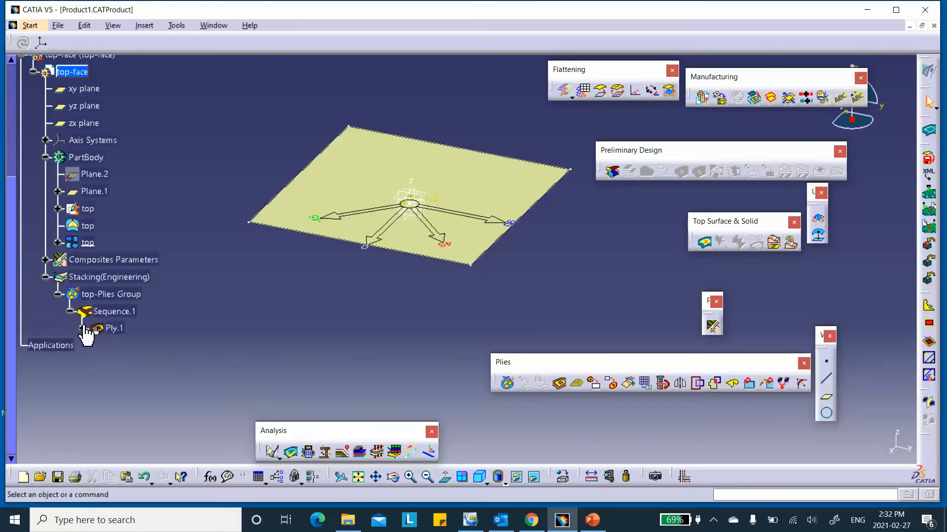
pyautogui.click(70, 312)
pyautogui.click(58, 295)
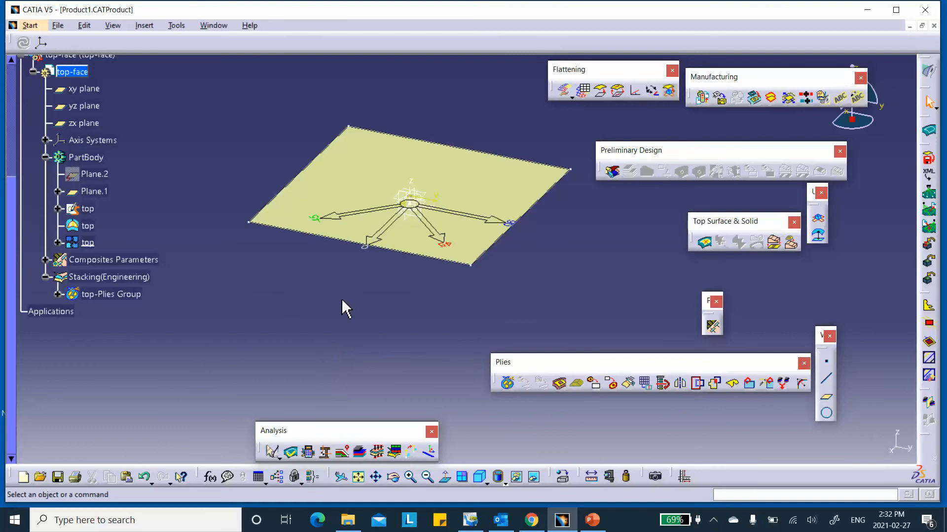
pyautogui.scroll(3, 165, 200)
pyautogui.scroll(3, 166, 276)
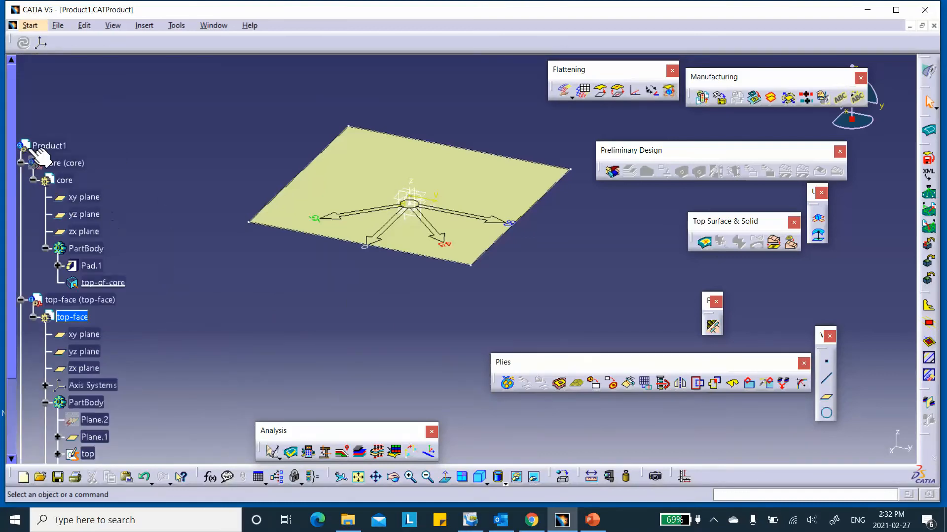
# - Activate the Product1 assembly and save it, accepting the warning
pyautogui.doubleClick(64, 147)
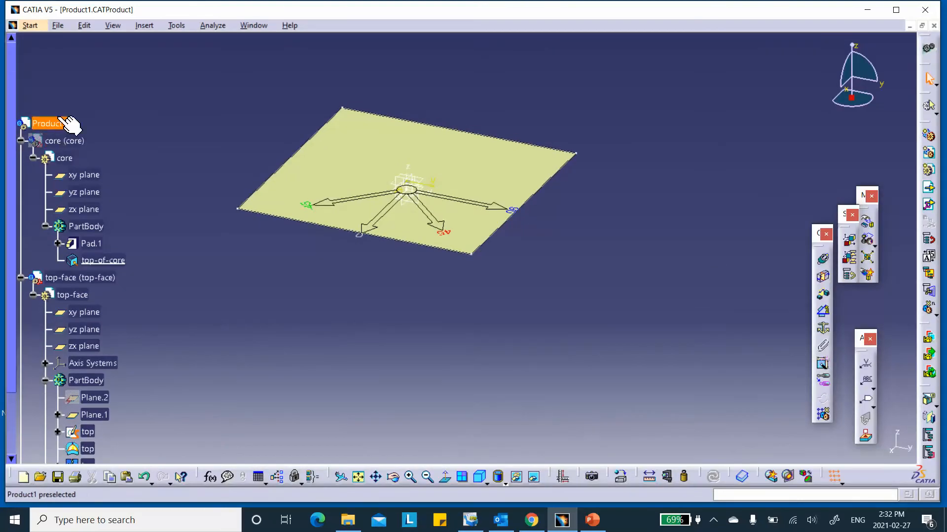
pyautogui.click(58, 477)
pyautogui.click(489, 290)
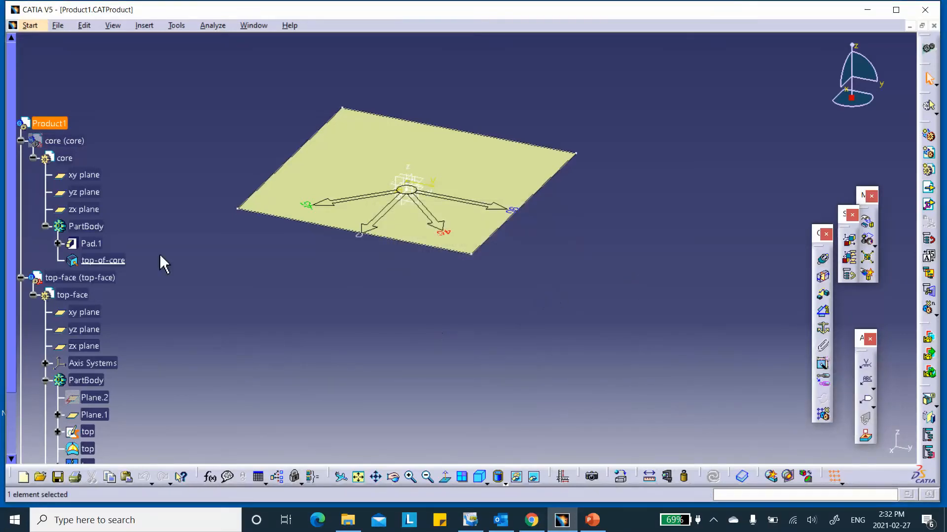
pyautogui.scroll(-3, 156, 212)
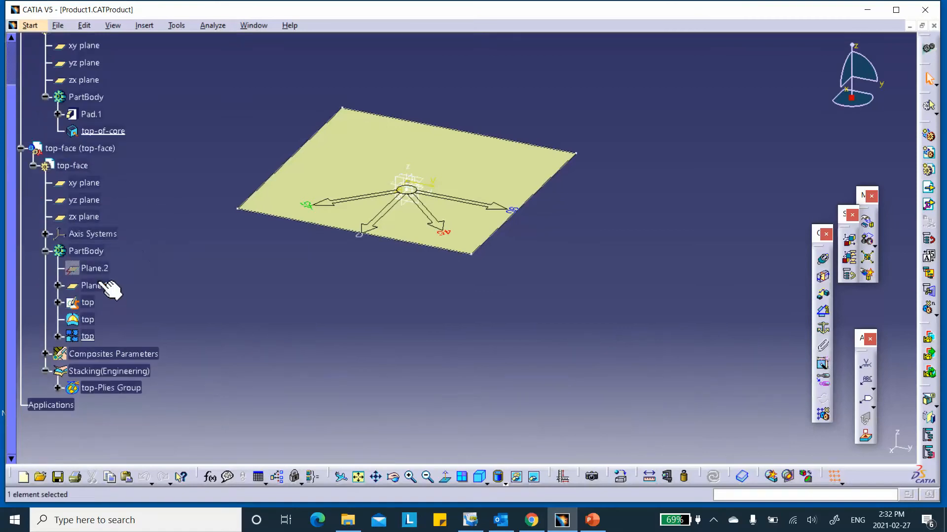
pyautogui.scroll(1, 96, 106)
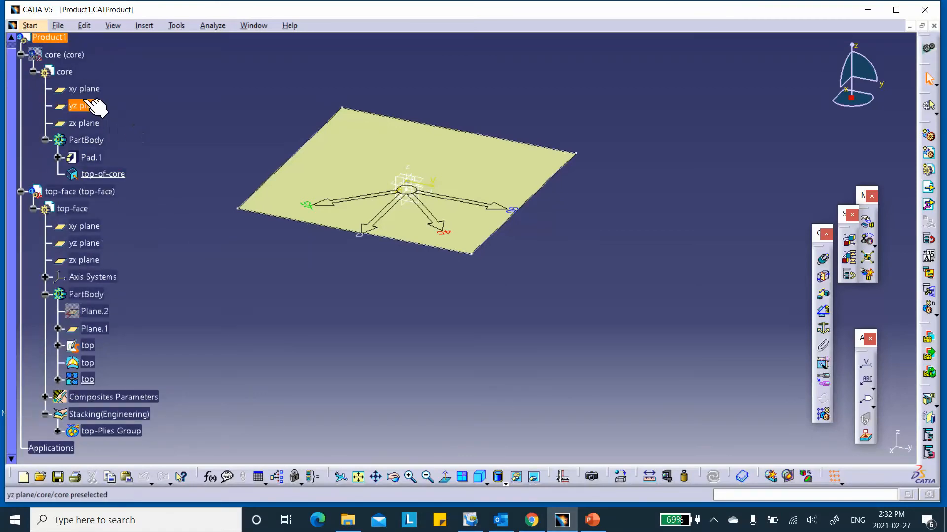
# - Toggle the visibility of the core part and the top surface
pyautogui.rightClick(63, 51)
pyautogui.click(91, 88)
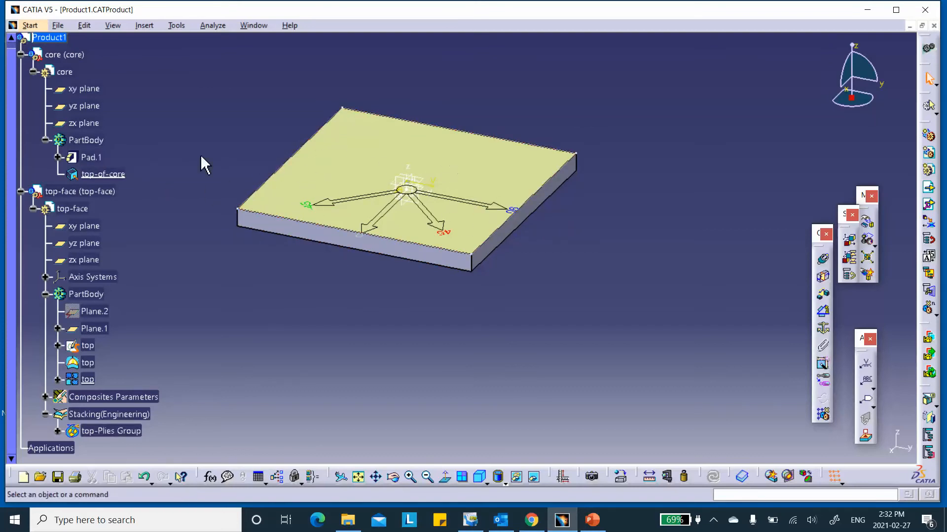
pyautogui.rightClick(88, 379)
pyautogui.click(129, 238)
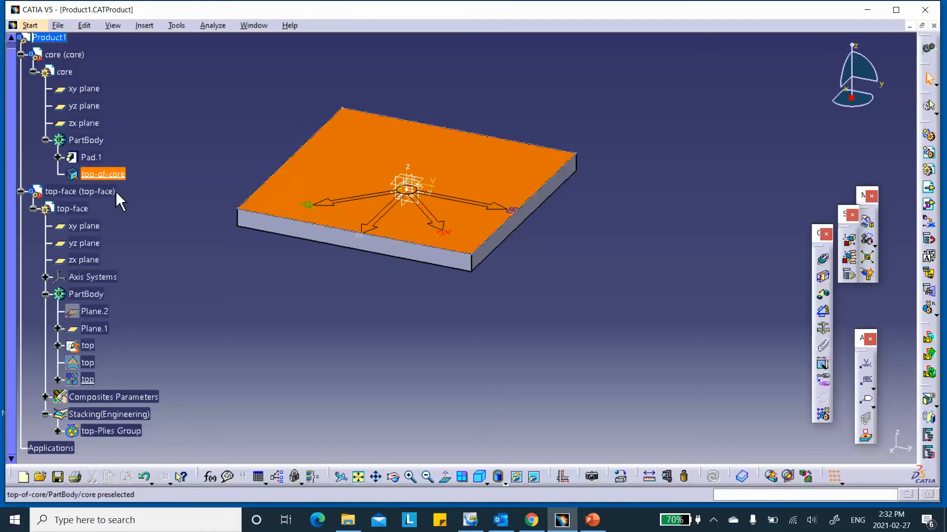
# - Hide the core part and show only the top surface
pyautogui.rightClick(67, 55)
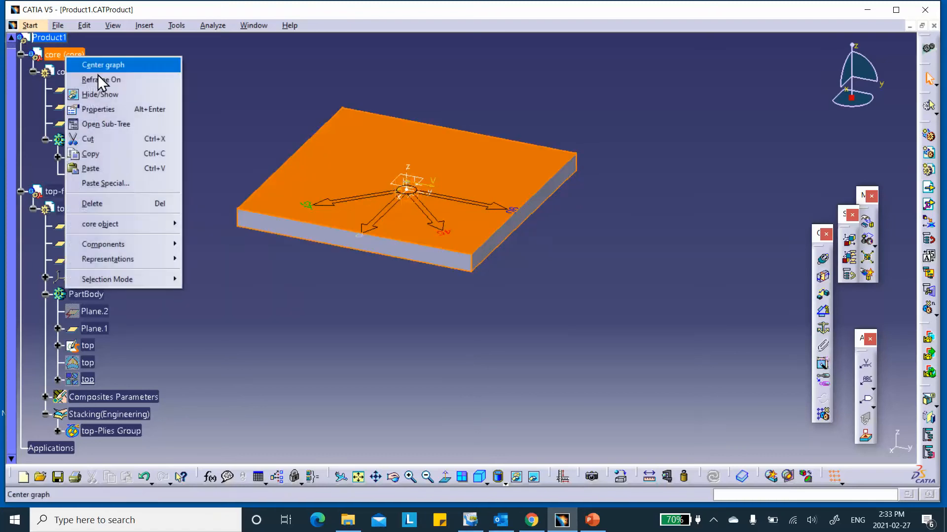
pyautogui.click(99, 89)
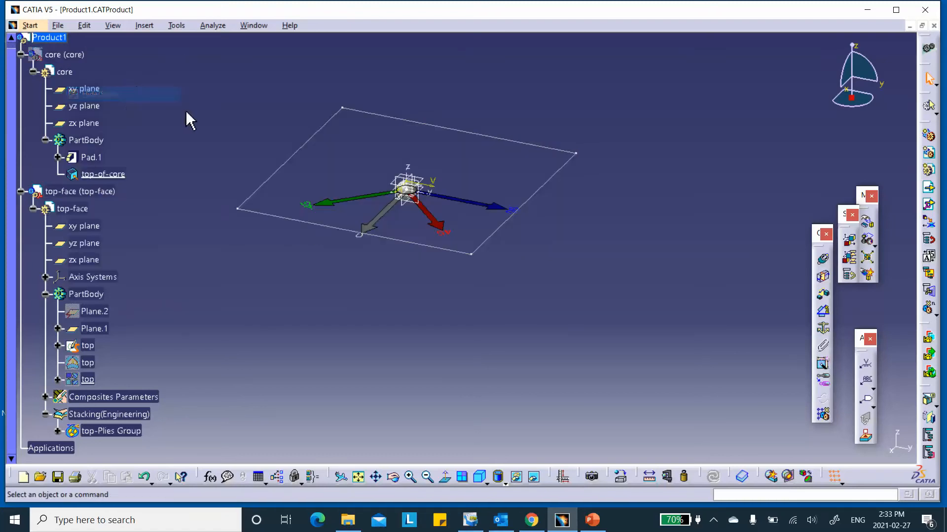
pyautogui.rightClick(89, 379)
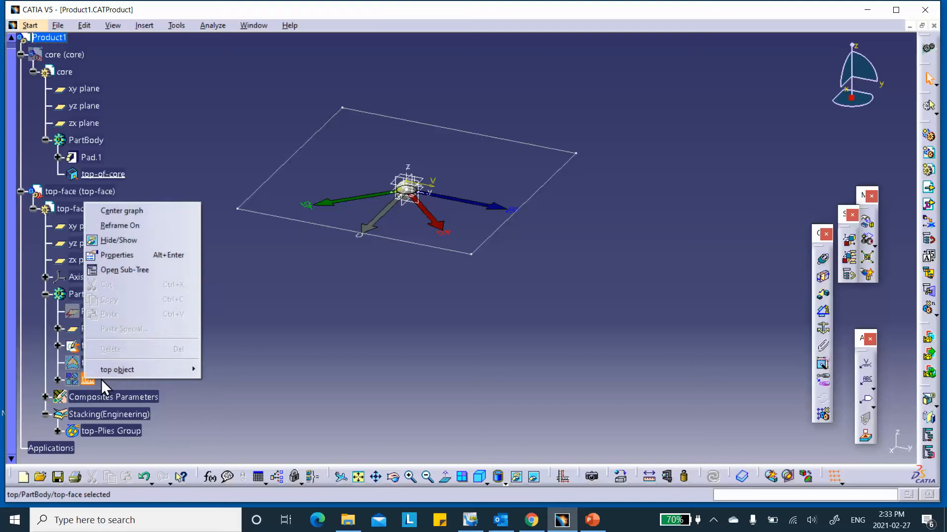
pyautogui.click(129, 240)
pyautogui.moveTo(418, 349); pyautogui.dragTo(457, 291, button='middle')
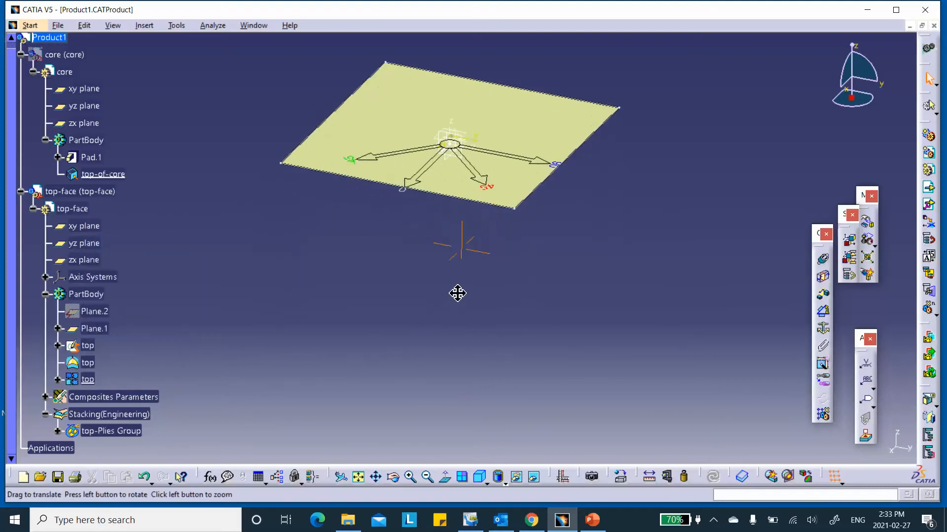
pyautogui.scroll(-5, 130, 323)
pyautogui.scroll(5, 177, 245)
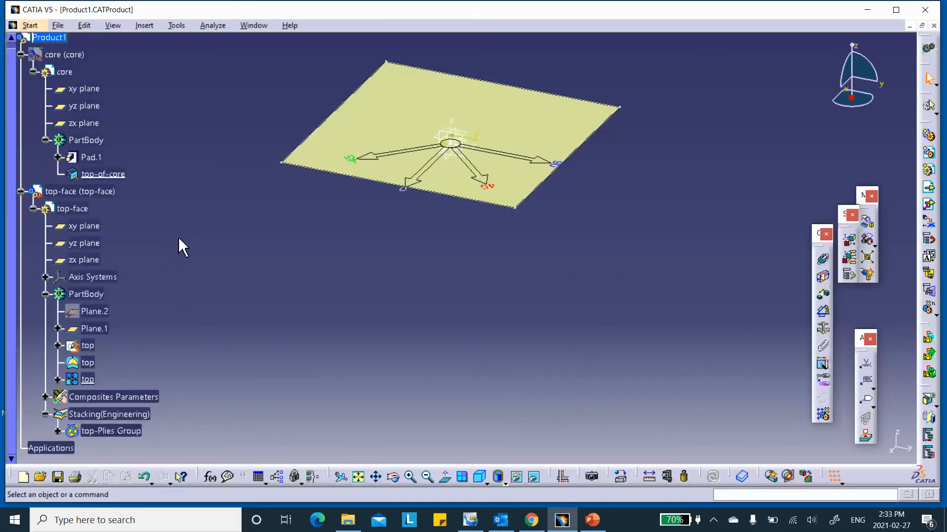
pyautogui.click(140, 25)
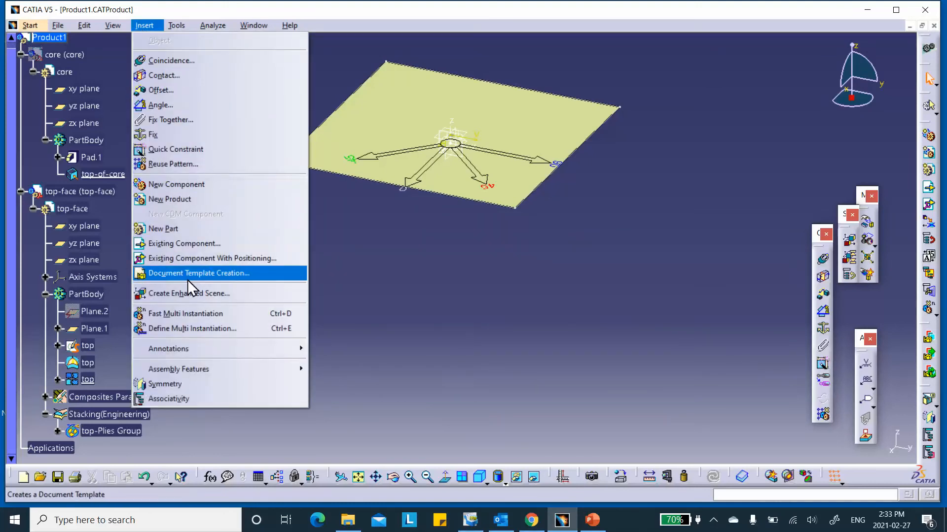
# - Insert a new part under Product1, keeping the assembly origin
pyautogui.click(165, 228)
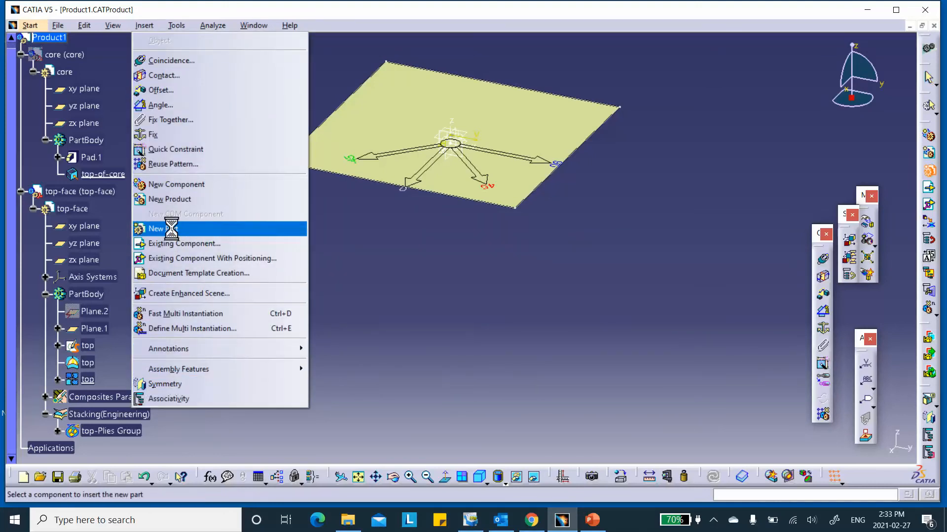
pyautogui.click(67, 41)
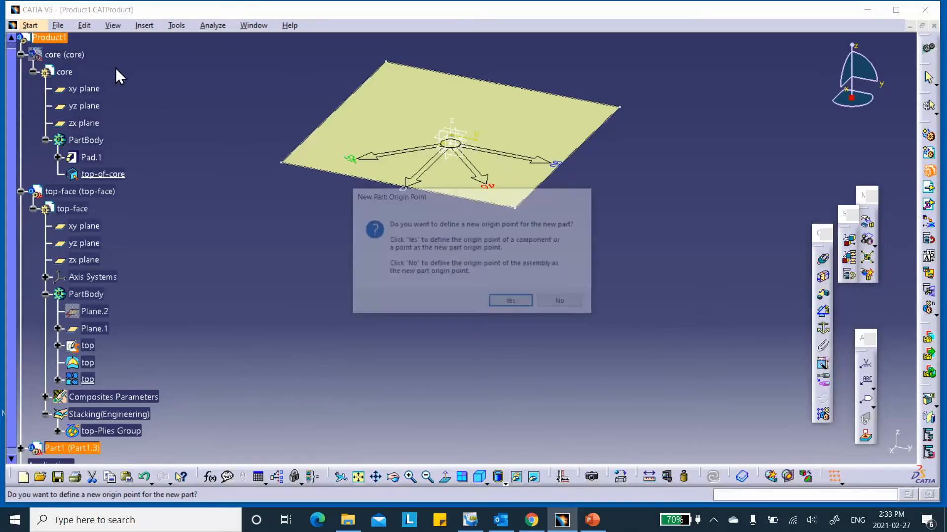
pyautogui.click(572, 303)
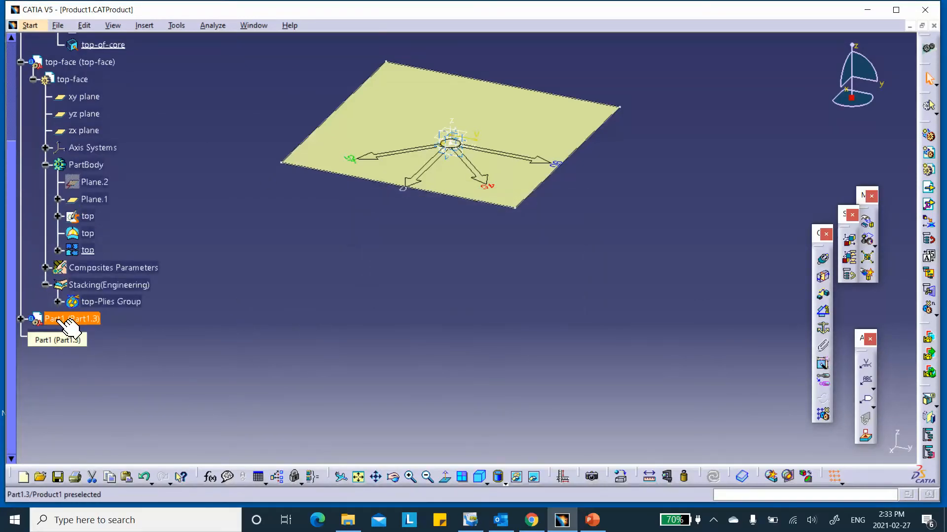
# - Set the new part's instance name and part number to bot-face, then make it active
pyautogui.rightClick(66, 326)
pyautogui.click(94, 137)
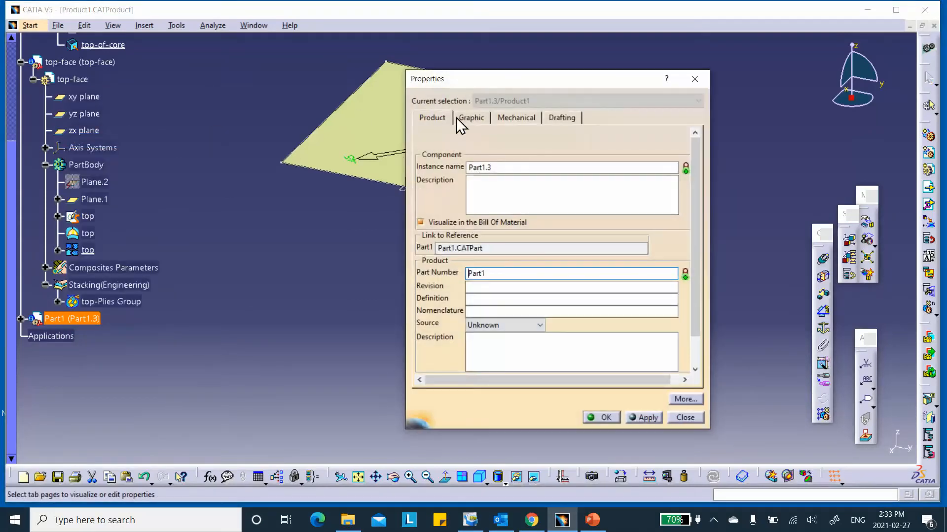
pyautogui.moveTo(492, 167); pyautogui.dragTo(429, 177)
pyautogui.write('bot-face')
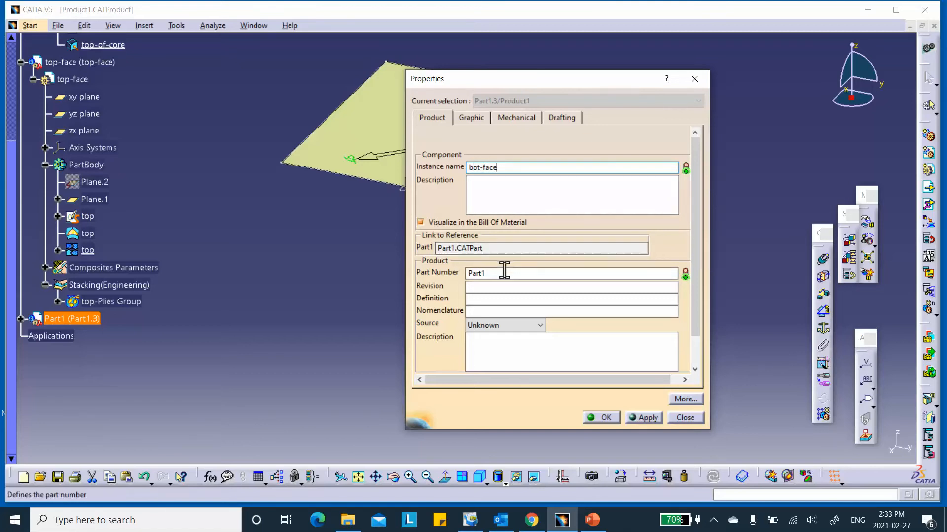
pyautogui.doubleClick(482, 275)
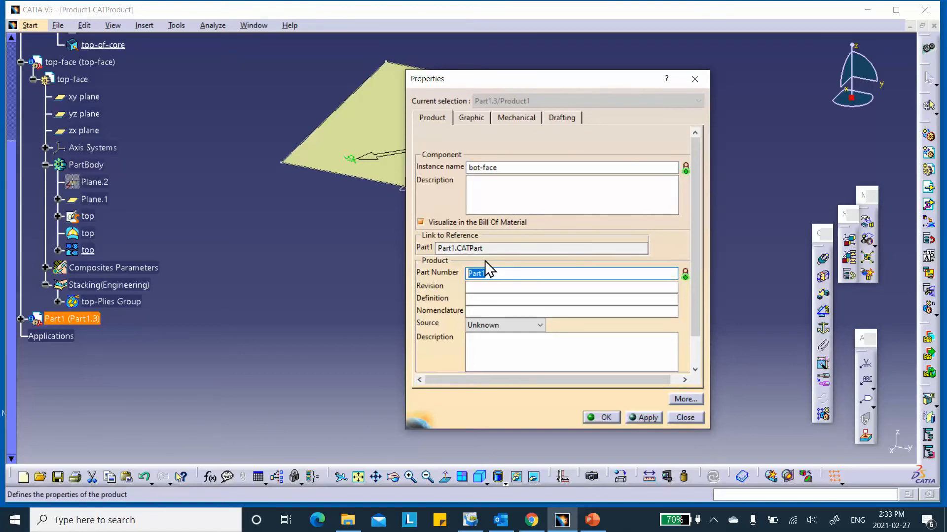
pyautogui.write('bot-face')
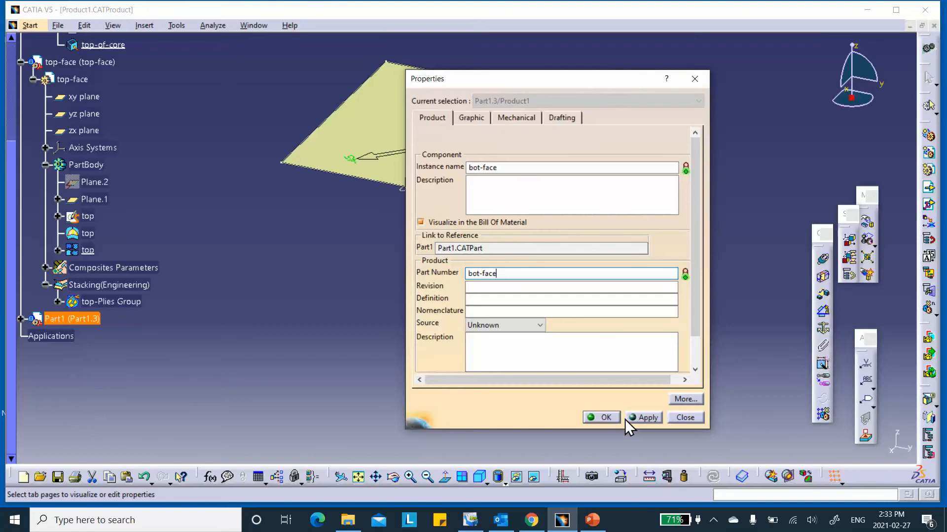
pyautogui.click(599, 416)
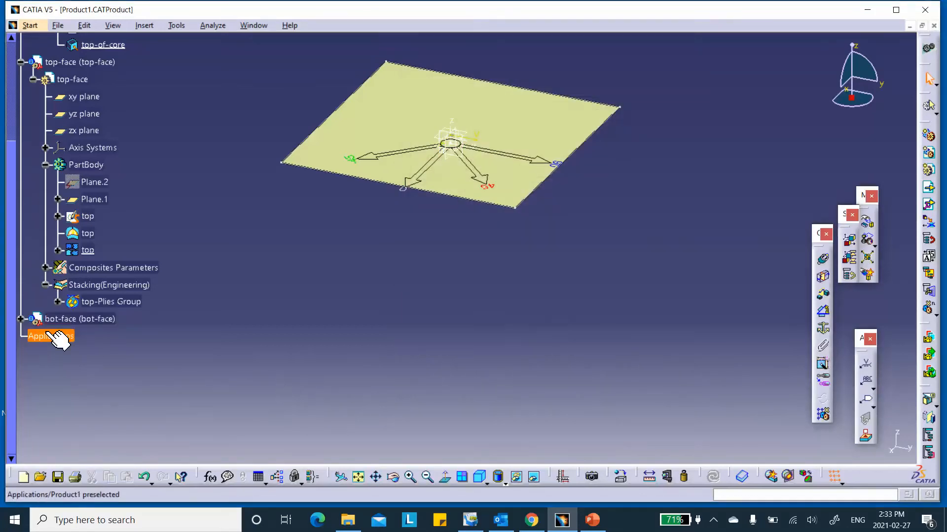
pyautogui.click(20, 319)
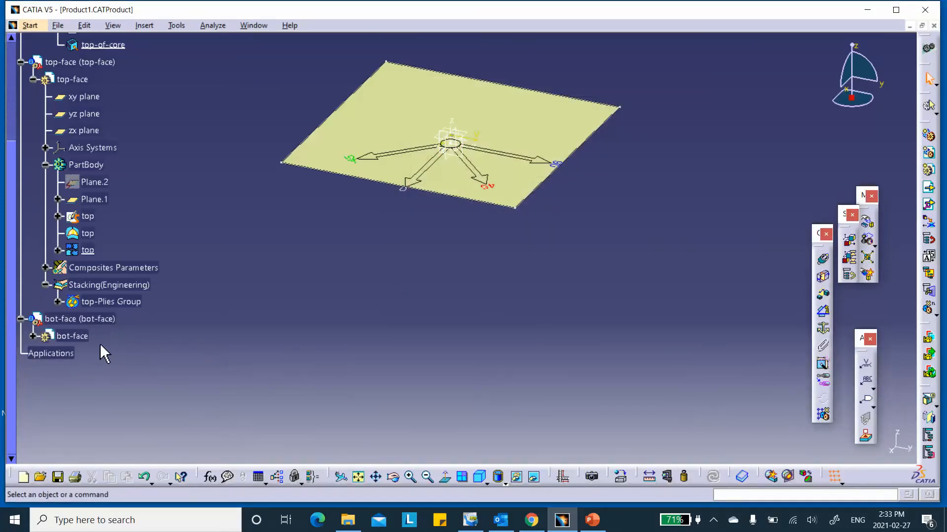
pyautogui.doubleClick(83, 338)
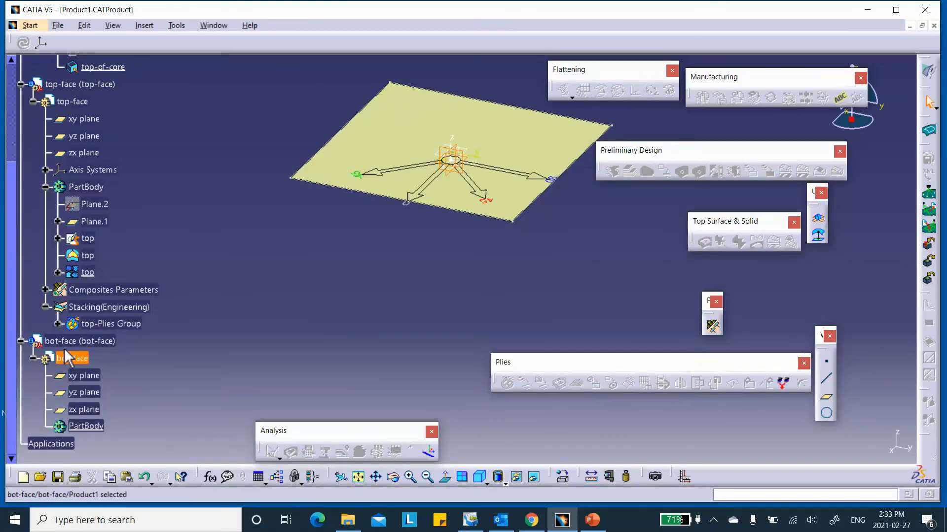
# - Switch the bot-face part to Part Design, then to the Generative Shape Design workbench
pyautogui.click(929, 71)
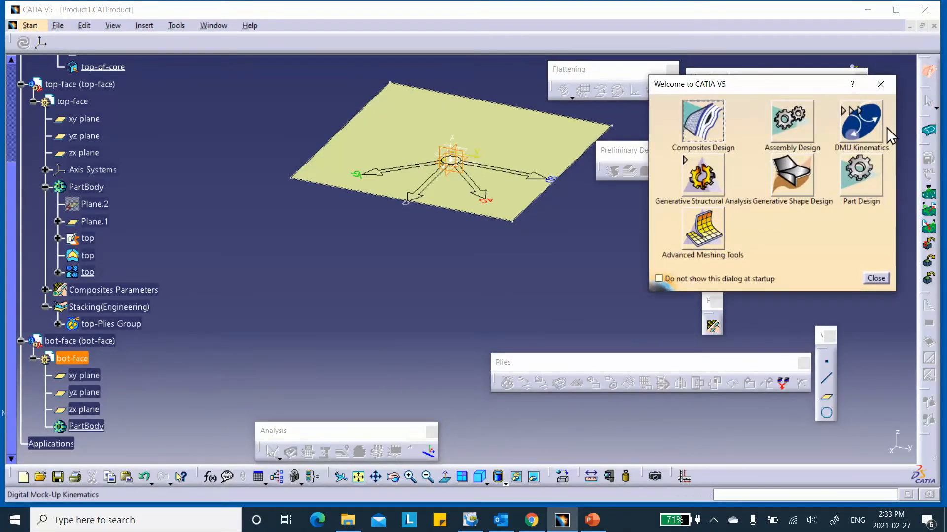
pyautogui.click(881, 84)
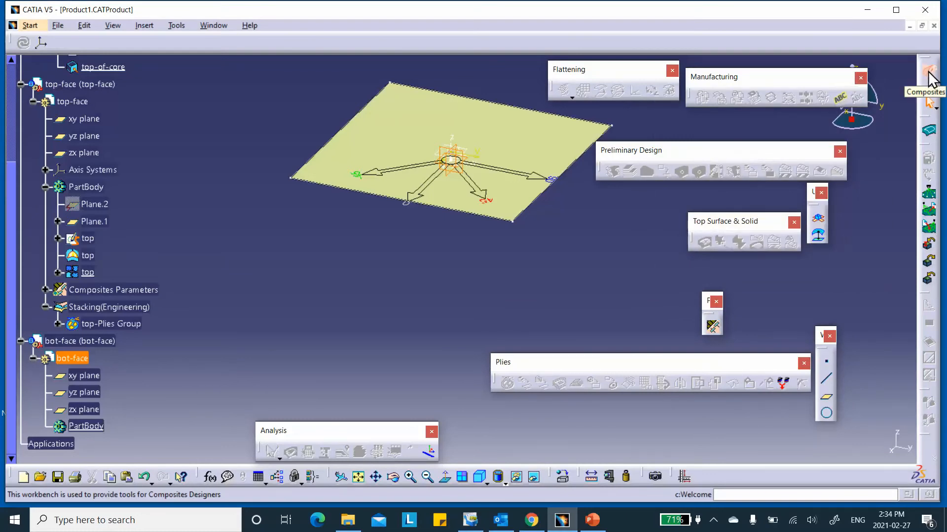
pyautogui.click(929, 75)
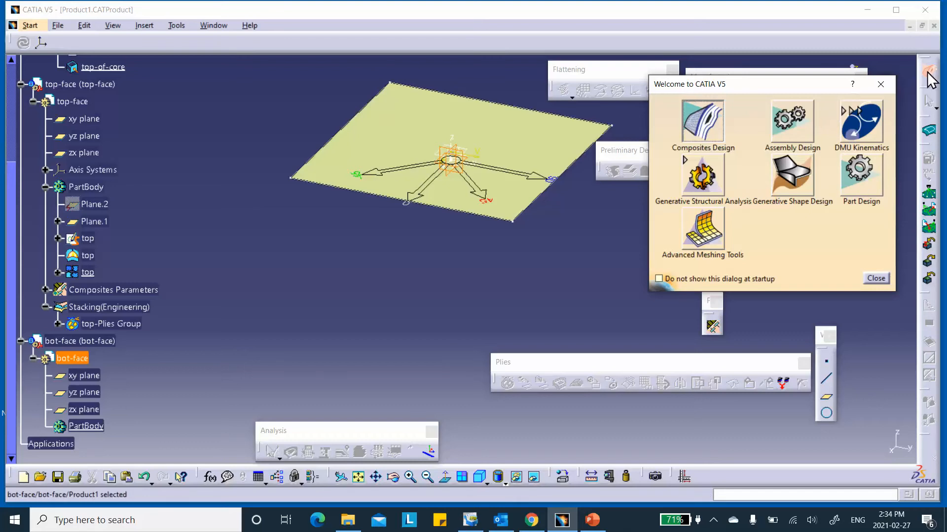
pyautogui.click(859, 176)
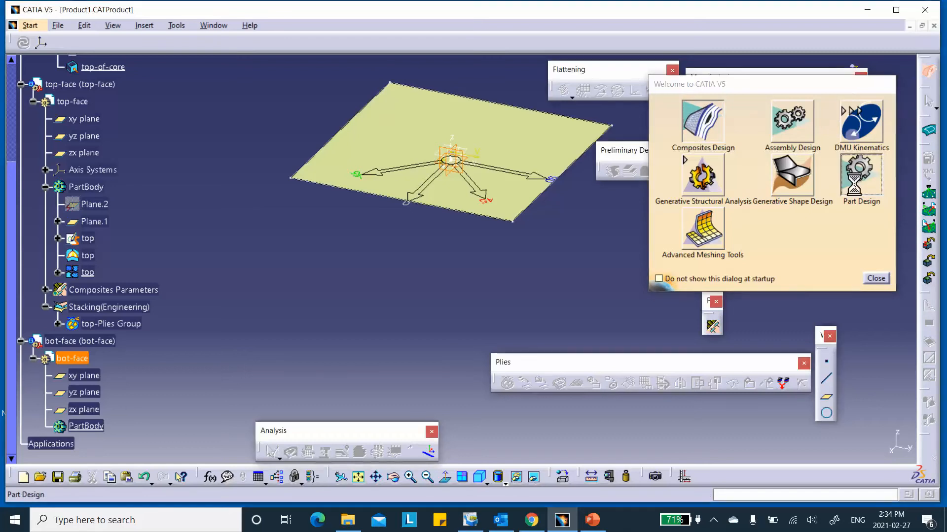
pyautogui.click(928, 48)
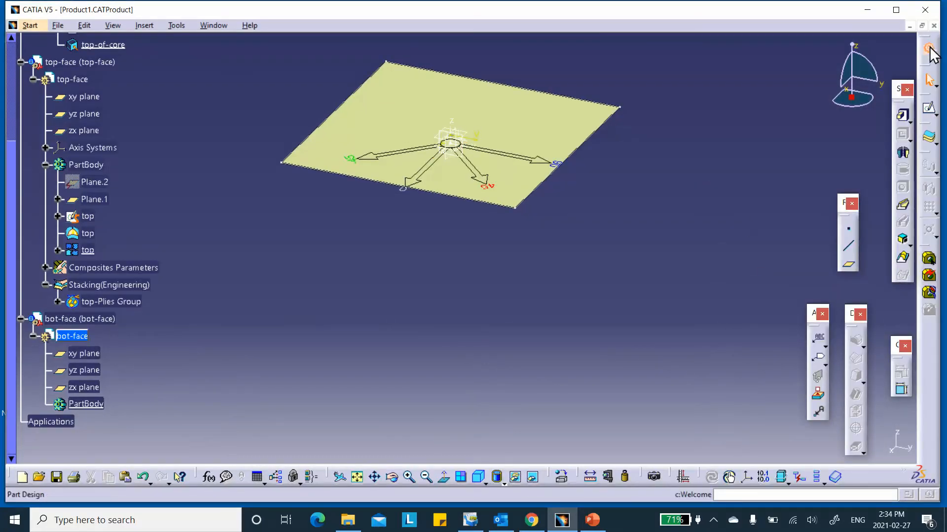
pyautogui.click(790, 177)
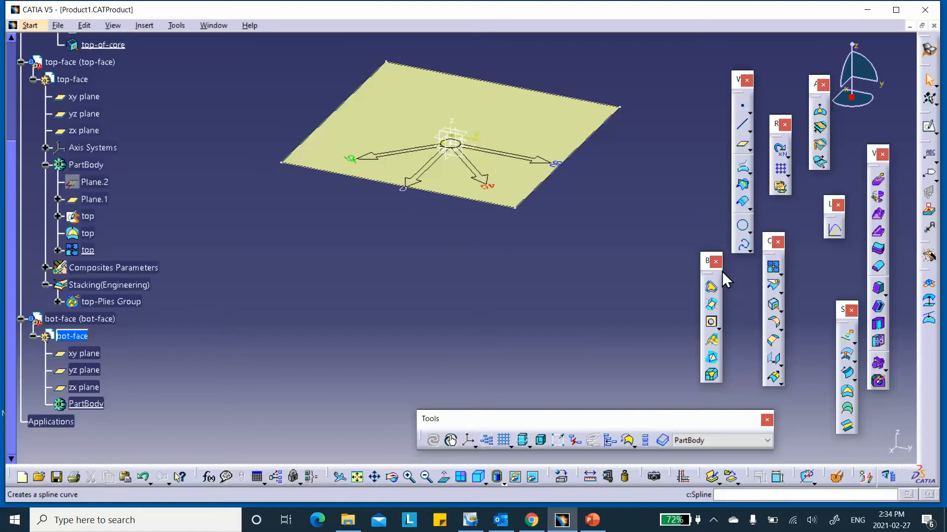
# - Create a plane offset 9.525 mm below the bot-face xy plane, with the offset direction reversed
pyautogui.click(742, 144)
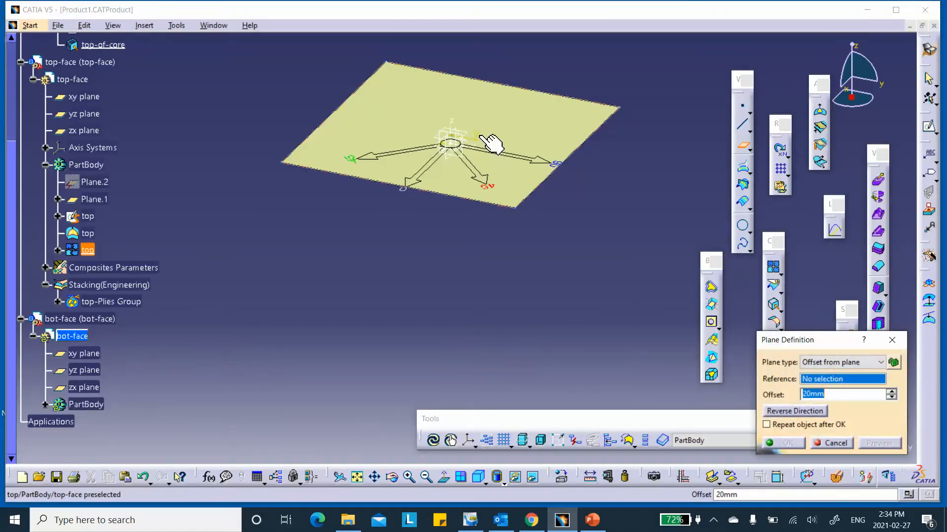
pyautogui.click(467, 142)
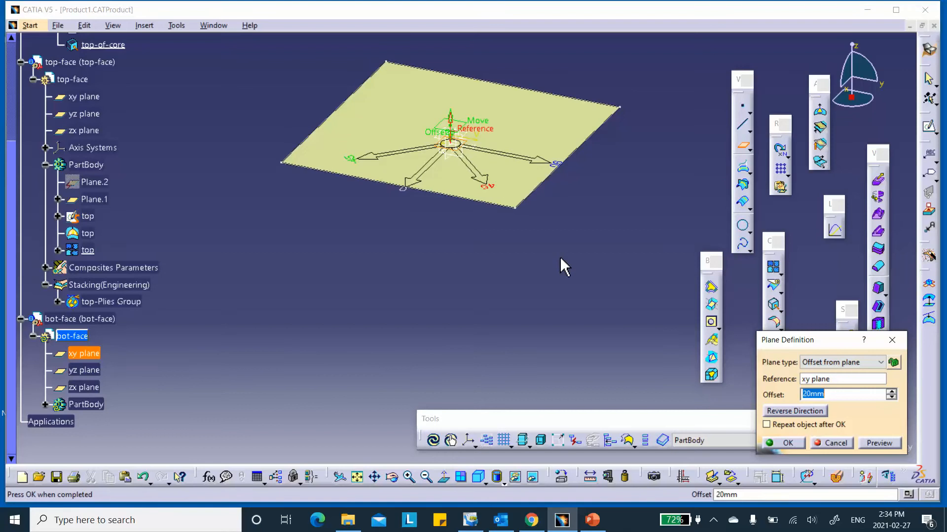
pyautogui.click(797, 413)
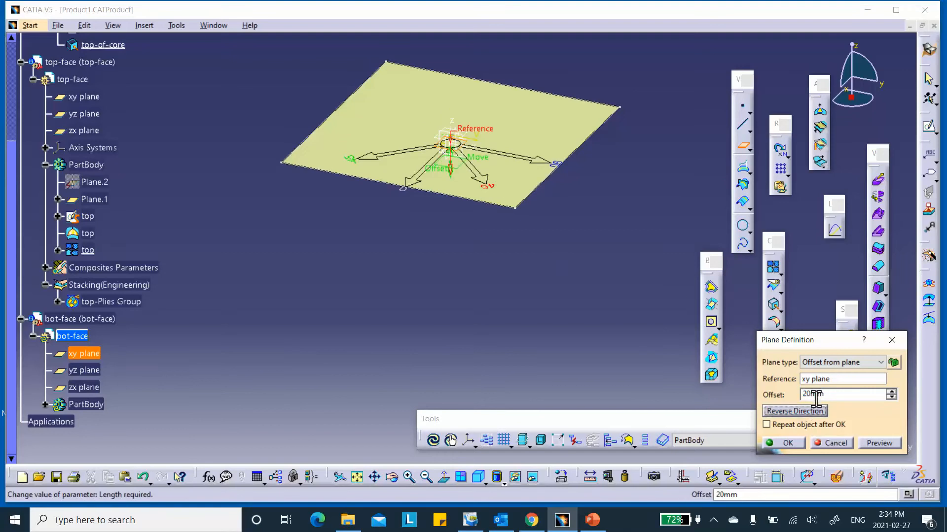
pyautogui.write('9.525')
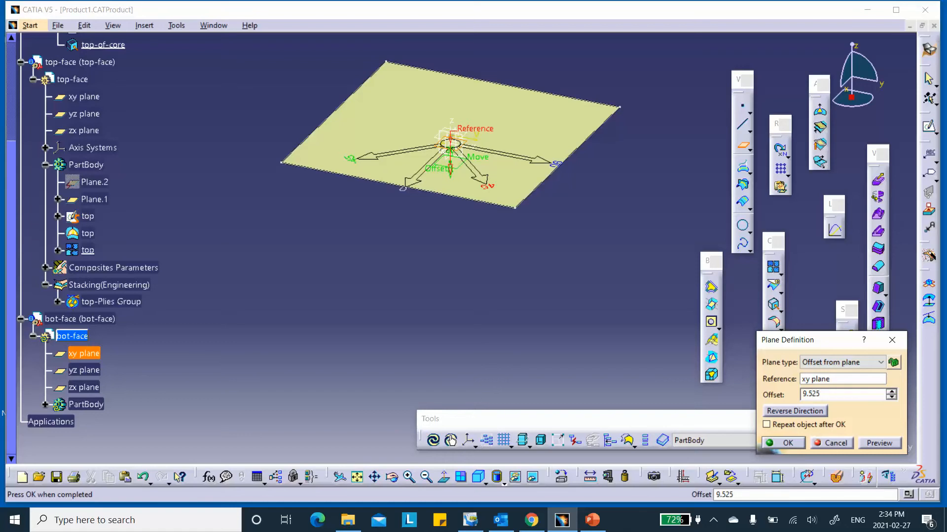
pyautogui.click(783, 442)
pyautogui.keyDown('ctrl'); pyautogui.moveTo(536, 322); pyautogui.dragTo(536, 387, button='middle'); pyautogui.keyUp('ctrl')
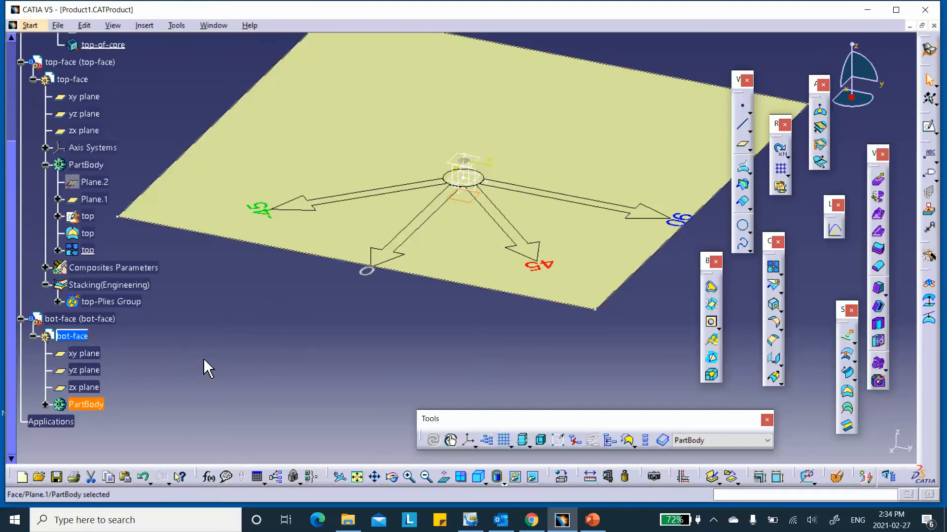
# - Sketch a centered rectangle on the new offset plane
pyautogui.click(930, 128)
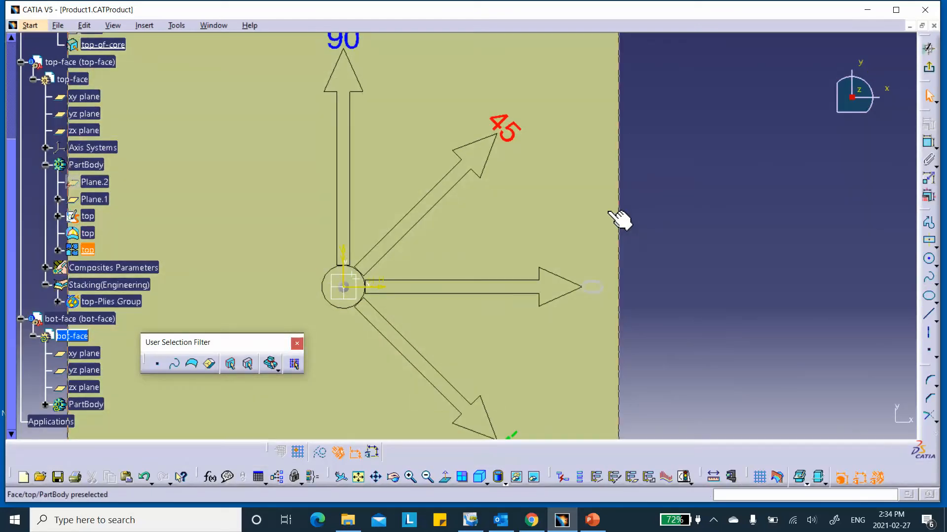
pyautogui.moveTo(619, 217)
pyautogui.mouseDown(button='middle')
pyautogui.moveTo(710, 152)
pyautogui.moveTo(714, 200)
pyautogui.mouseUp(button='middle')
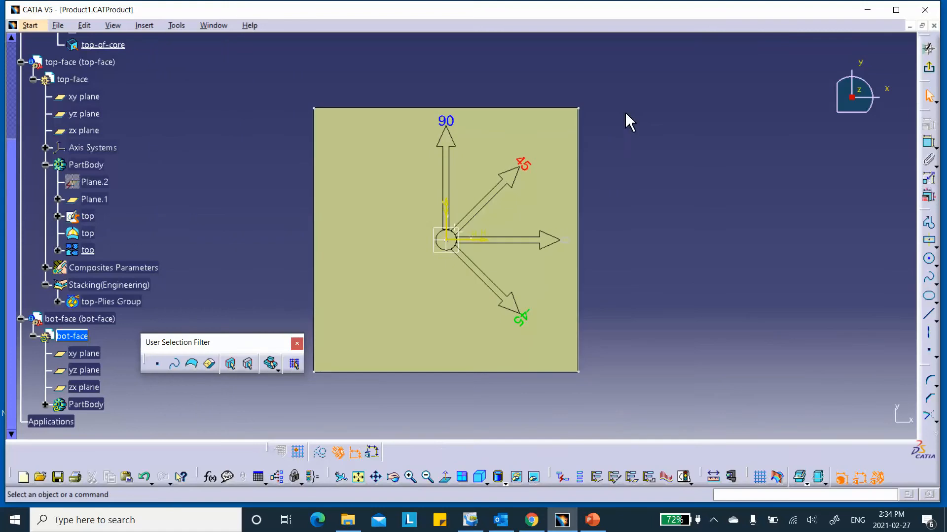
pyautogui.click(930, 243)
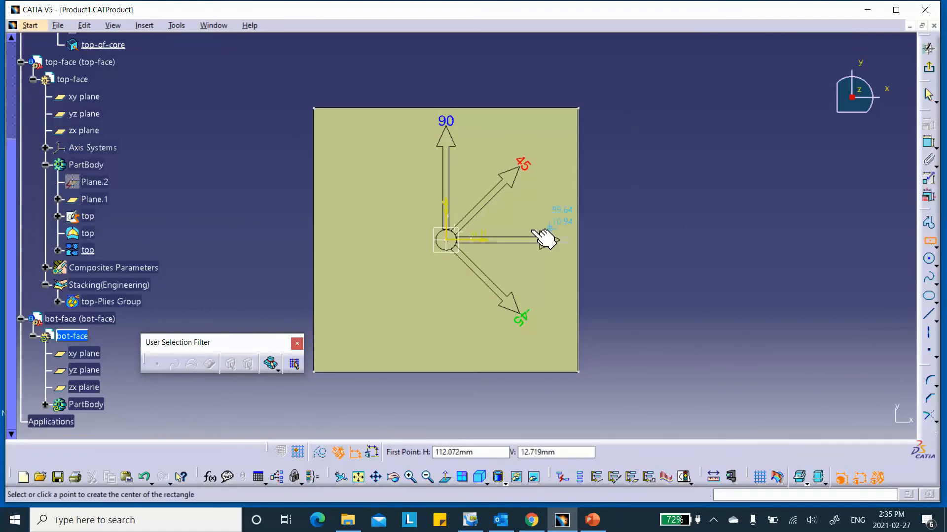
pyautogui.click(449, 241)
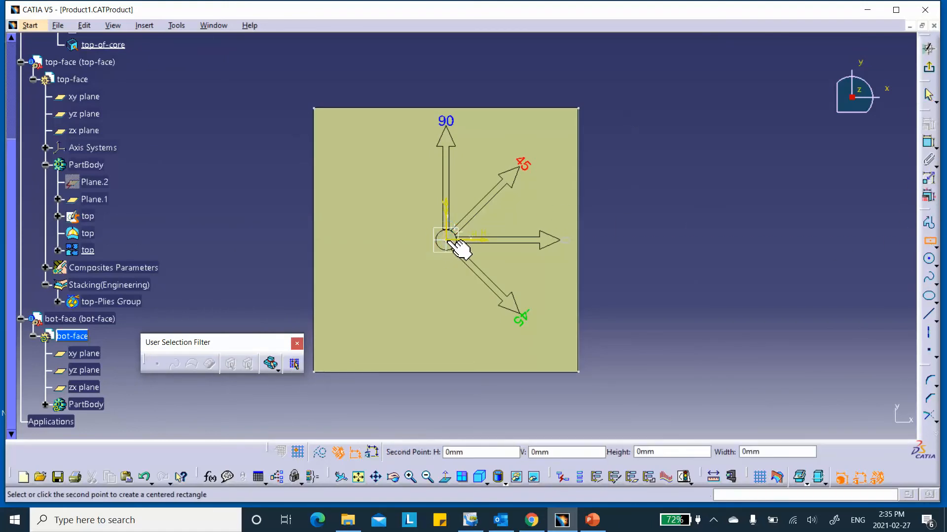
pyautogui.click(664, 398)
# - Dimension the rectangle's top edge and set its width to 254 mm
pyautogui.click(928, 142)
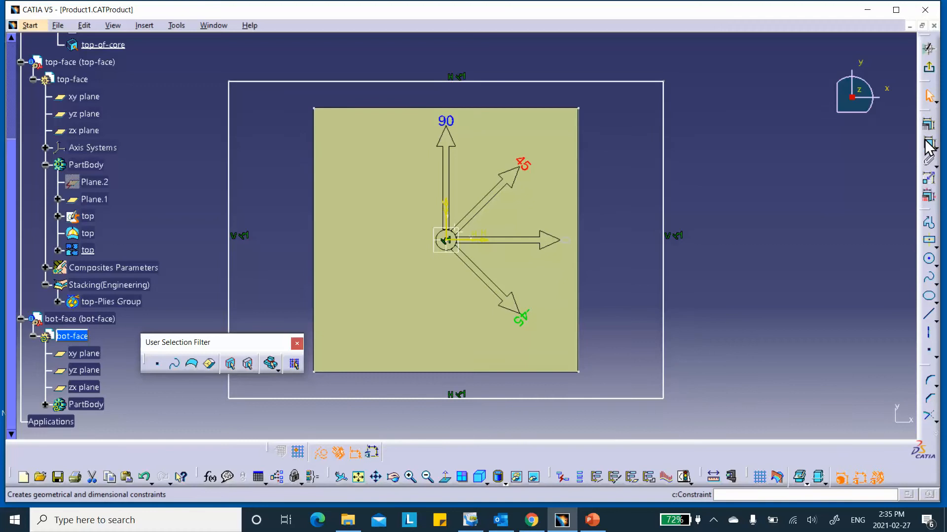
pyautogui.click(554, 83)
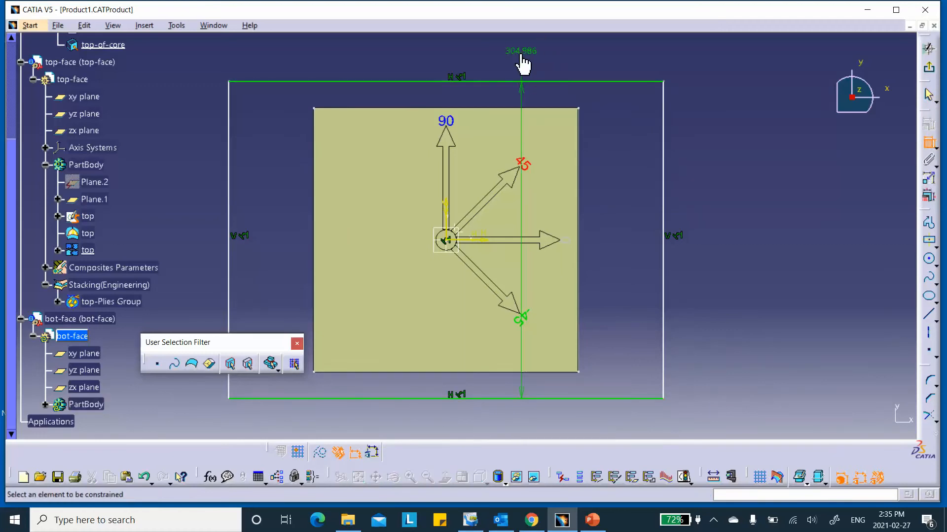
pyautogui.doubleClick(525, 55)
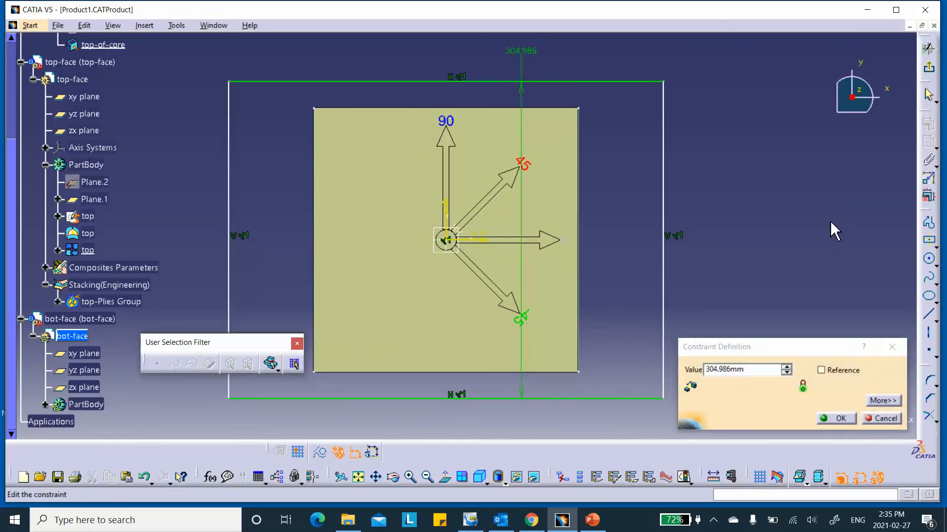
pyautogui.write('254')
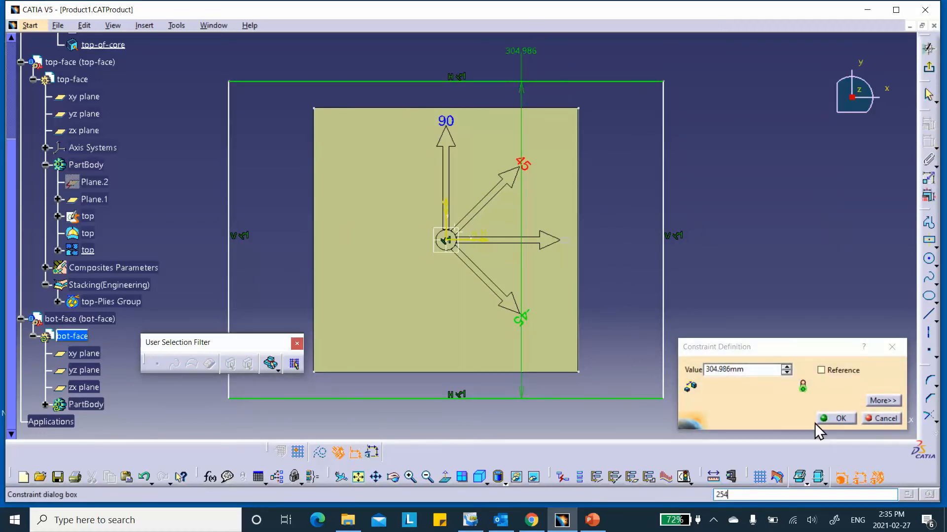
pyautogui.doubleClick(756, 371)
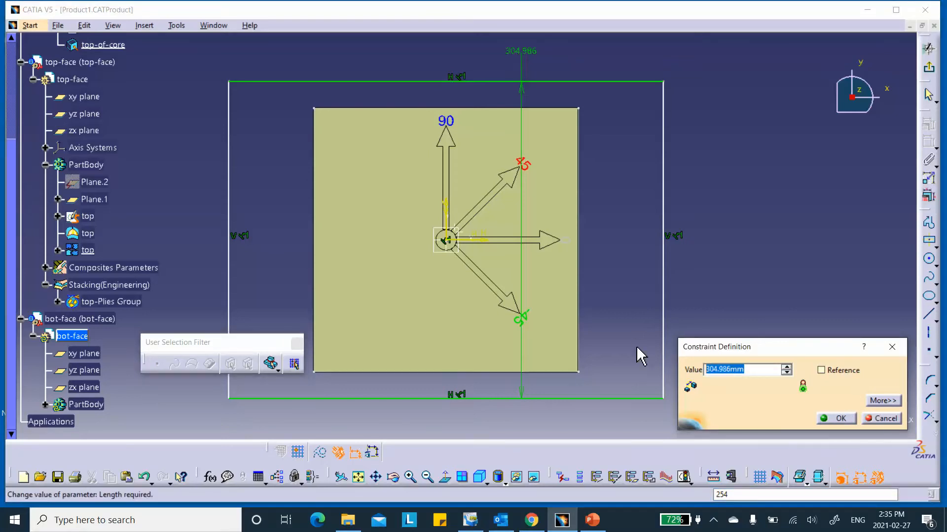
pyautogui.write('2')
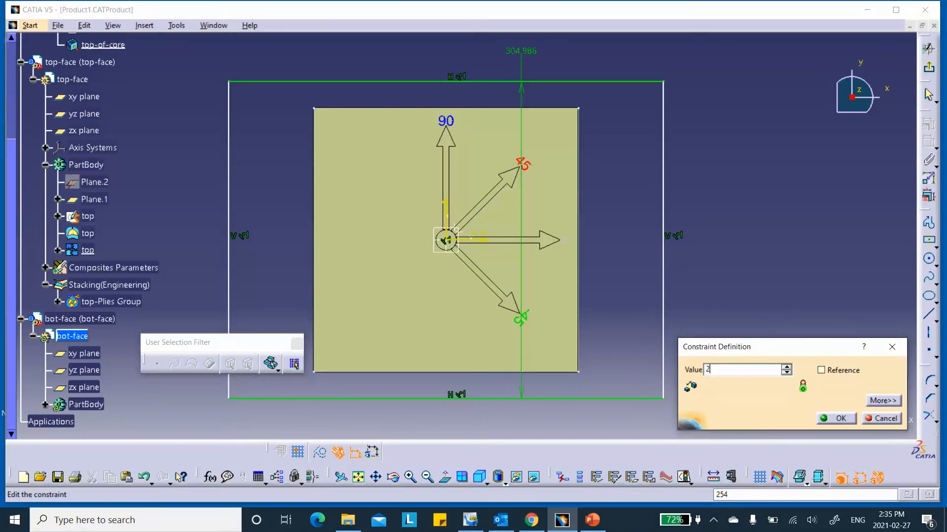
pyautogui.write('54')
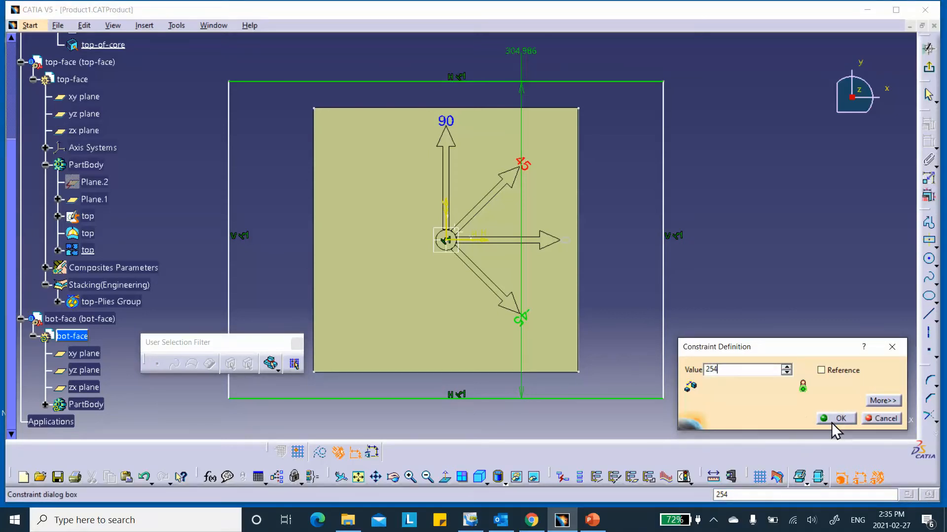
pyautogui.click(835, 418)
# - Add a height dimension on the right edge, then undo the last three constraint steps
pyautogui.click(663, 202)
pyautogui.click(737, 211)
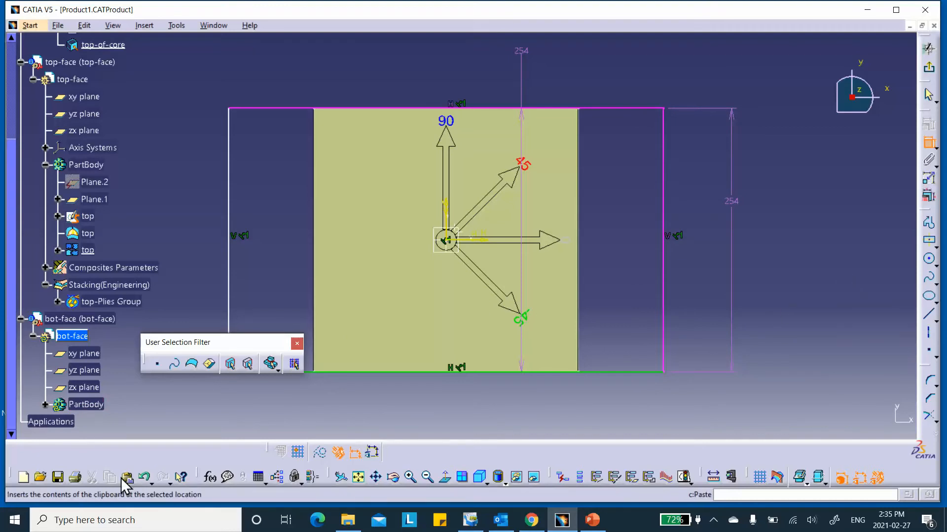
pyautogui.click(145, 479)
pyautogui.click(145, 478)
pyautogui.click(145, 479)
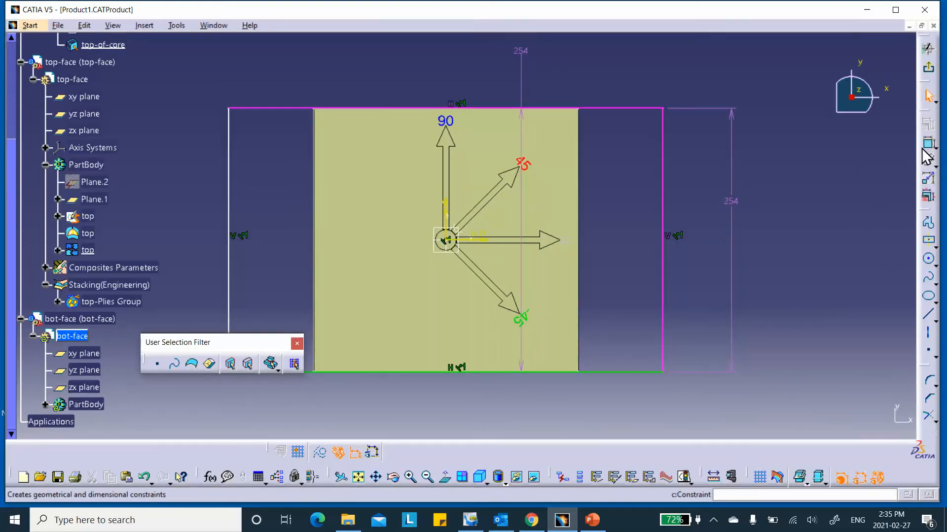
pyautogui.doubleClick(730, 160)
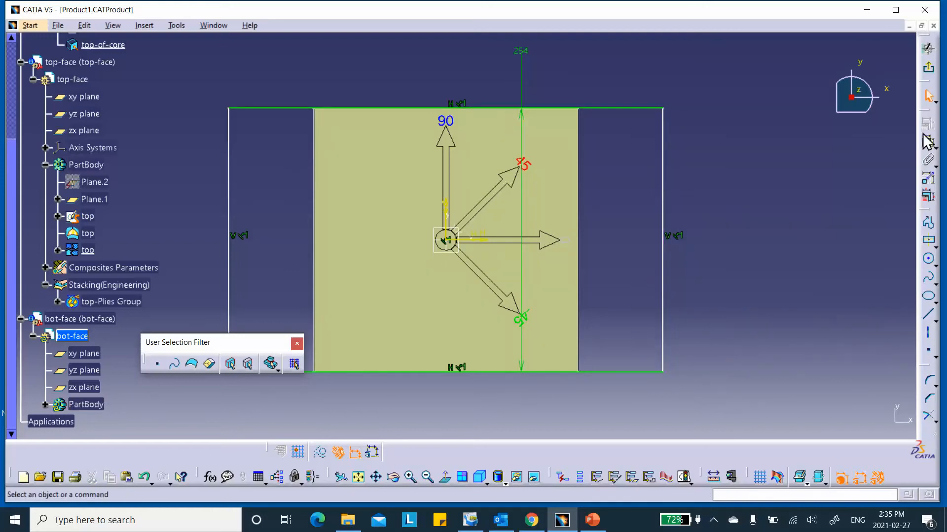
# - Re-dimension the top edge width from 417.188 to 254 mm and exit the sketch
pyautogui.click(930, 147)
pyautogui.click(611, 108)
pyautogui.click(605, 89)
pyautogui.doubleClick(600, 83)
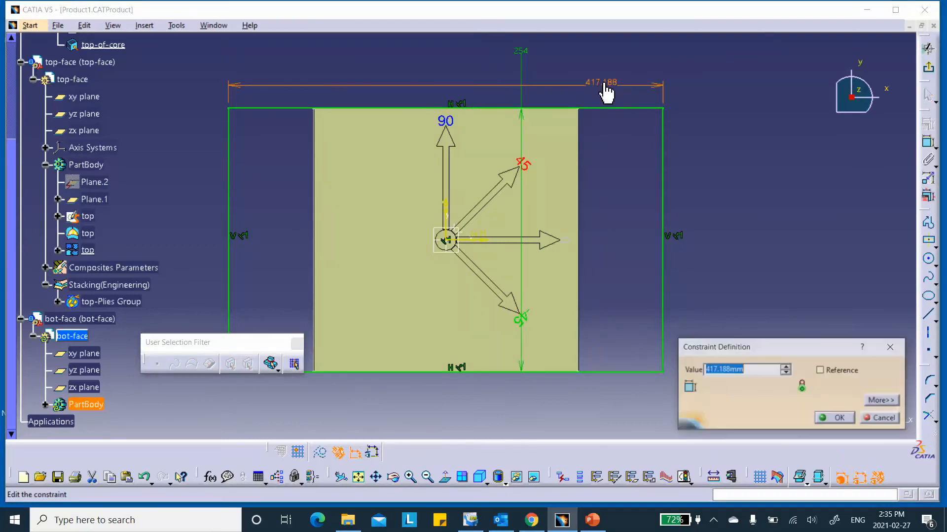
pyautogui.write('254')
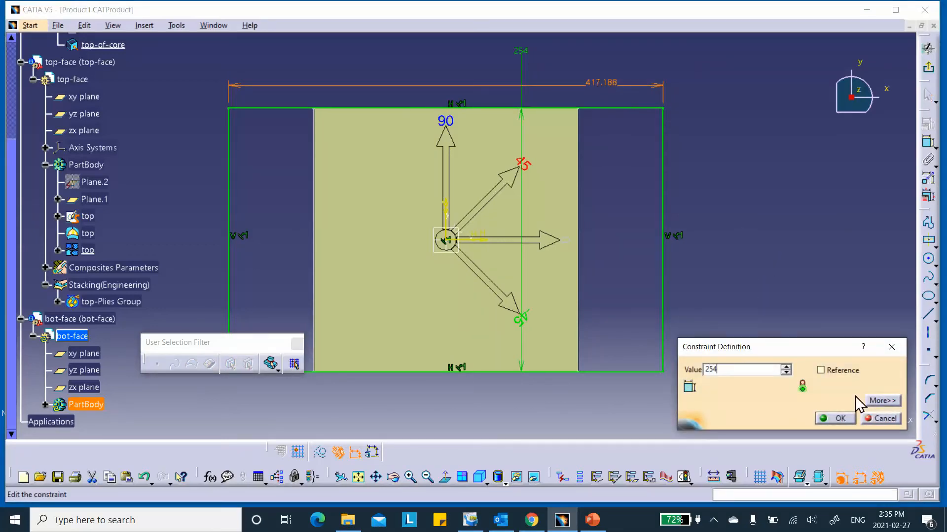
pyautogui.click(838, 419)
pyautogui.click(928, 67)
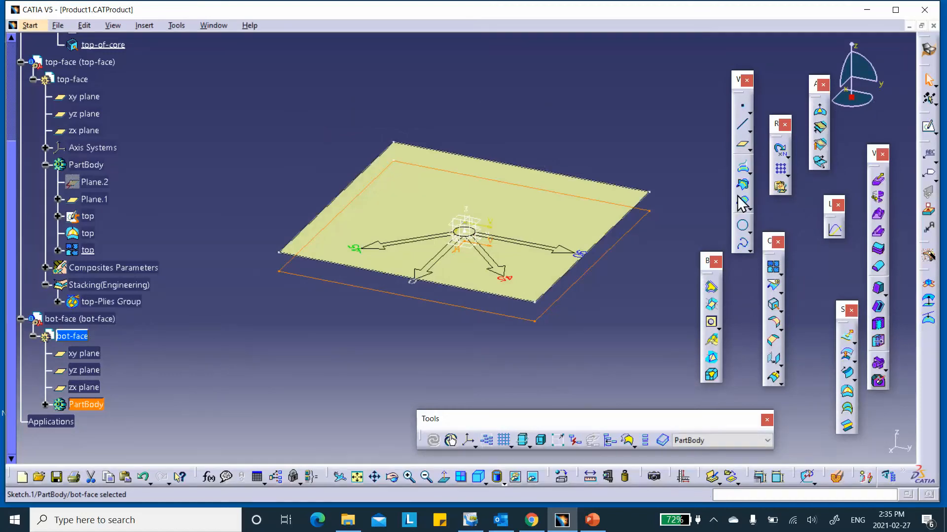
# - Create a Fill surface bounded by the 254 mm square Sketch.1
pyautogui.click(848, 395)
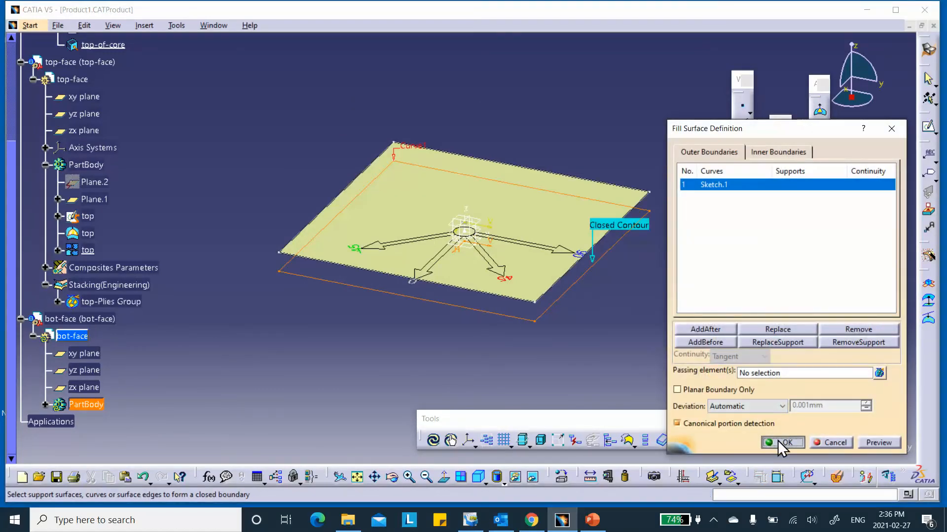
pyautogui.click(780, 443)
pyautogui.scroll(-2, 178, 296)
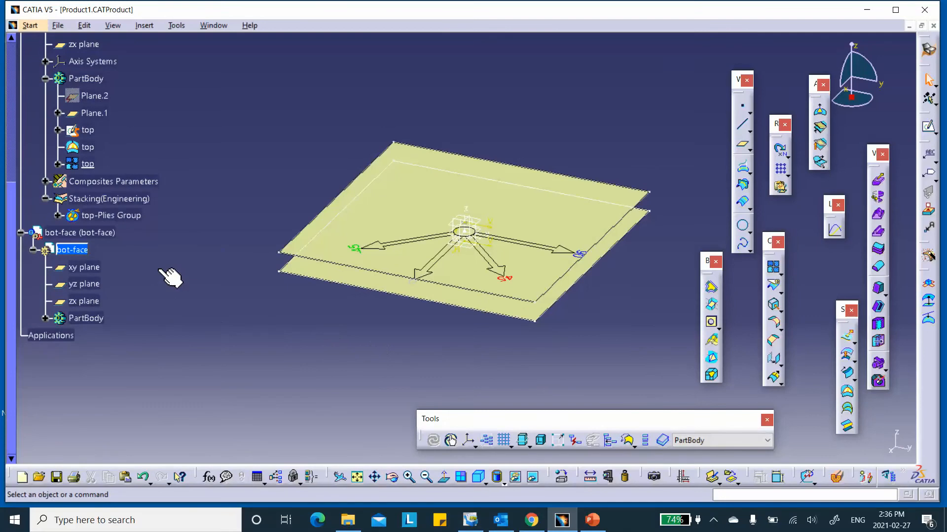
# - Rename Sketch.1 in the bot-face PartBody to bot
pyautogui.click(45, 319)
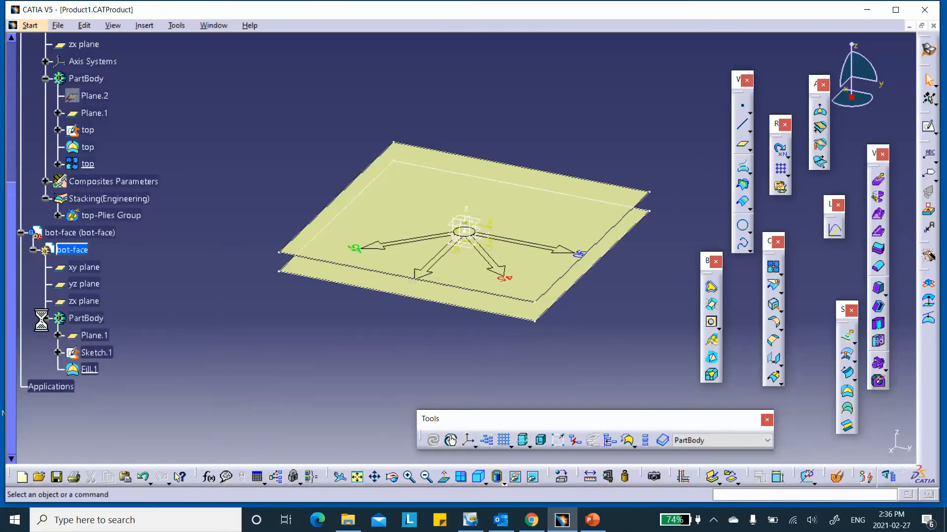
pyautogui.rightClick(105, 351)
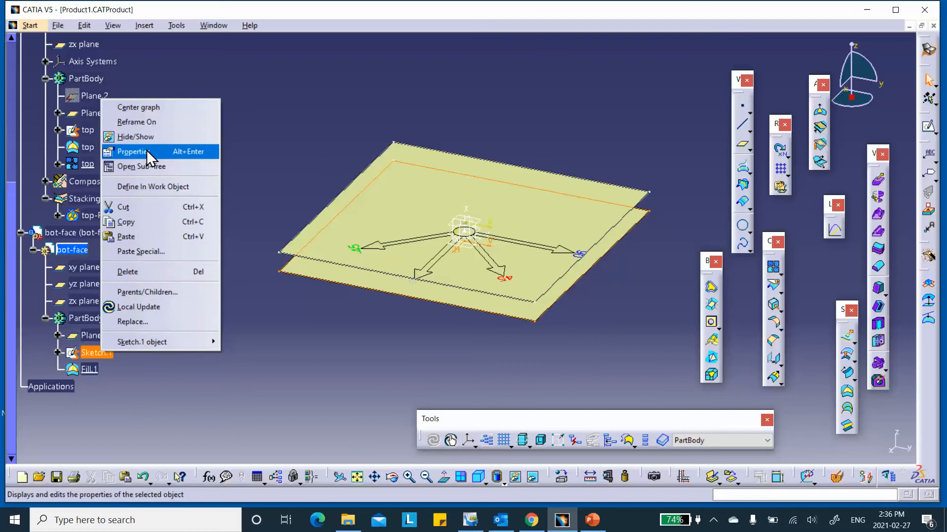
pyautogui.click(146, 153)
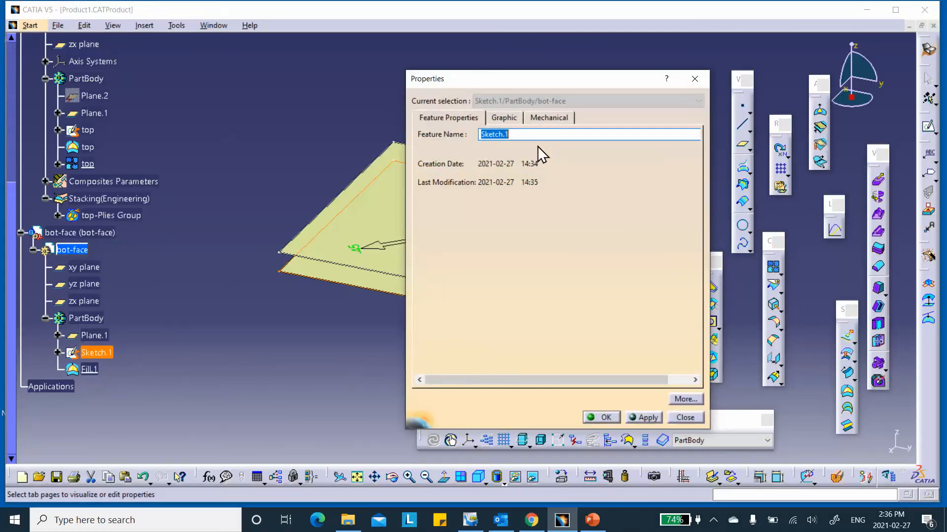
pyautogui.write('bot')
pyautogui.click(602, 418)
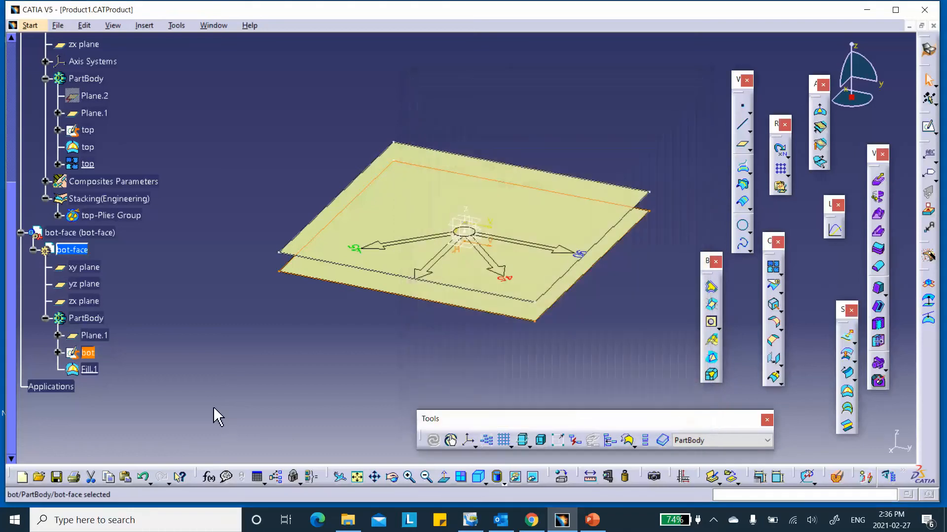
# - Rename the fill surface Fill.1 to bot as well
pyautogui.rightClick(90, 369)
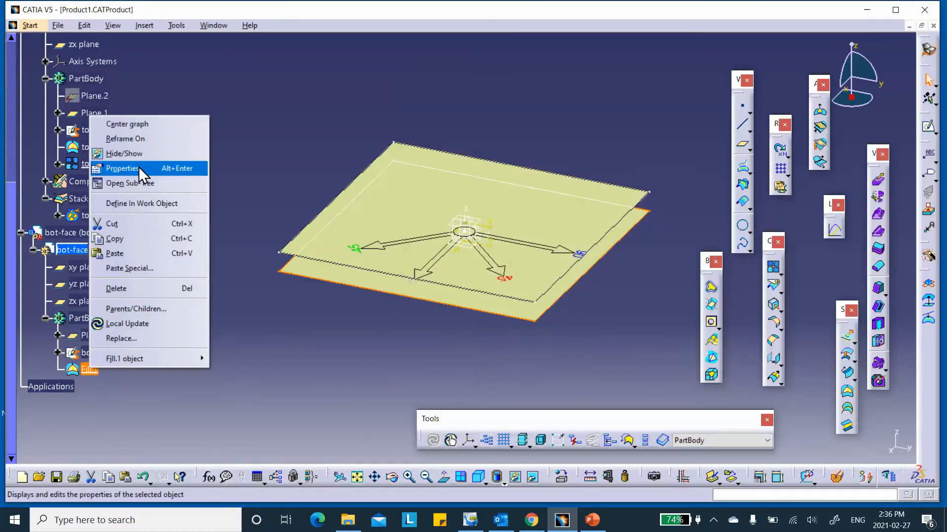
pyautogui.click(123, 168)
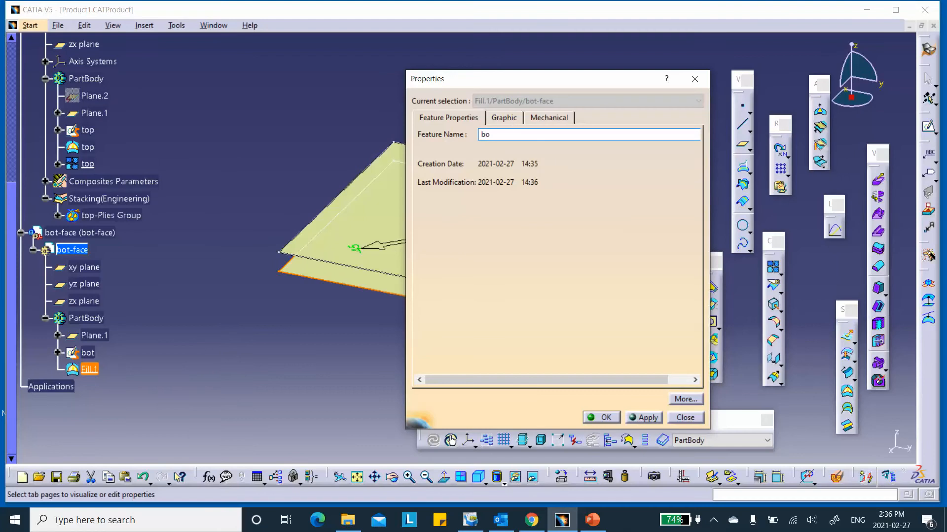
pyautogui.click(600, 417)
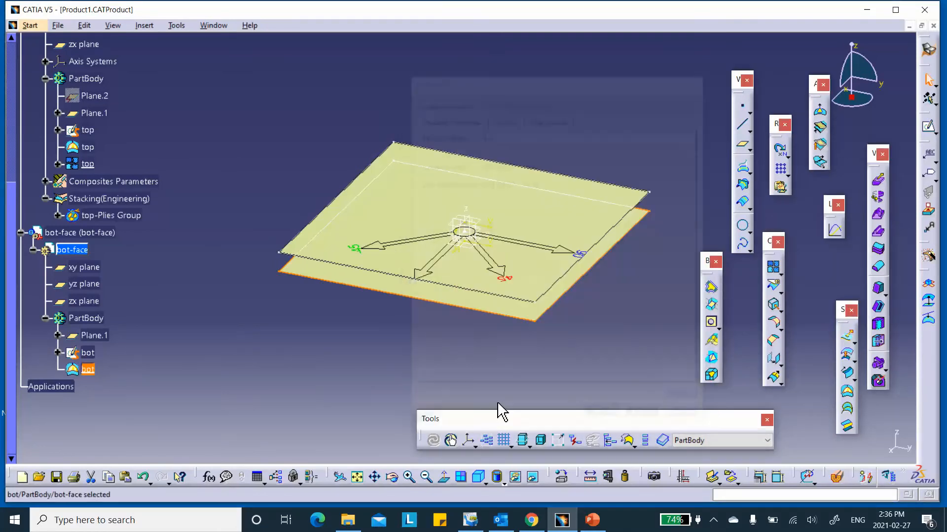
pyautogui.click(773, 268)
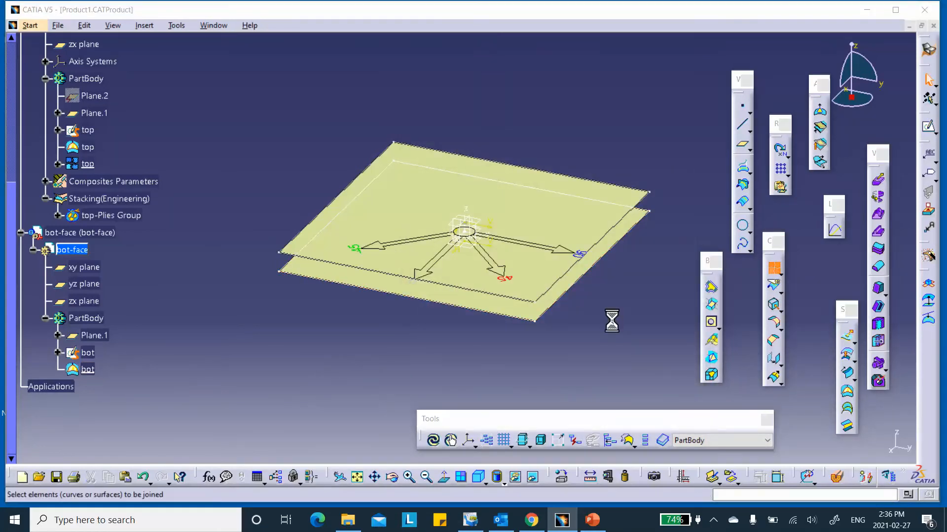
# - Join the bot fill surface into Join.1 and rename the join to bot
pyautogui.click(91, 371)
pyautogui.click(783, 443)
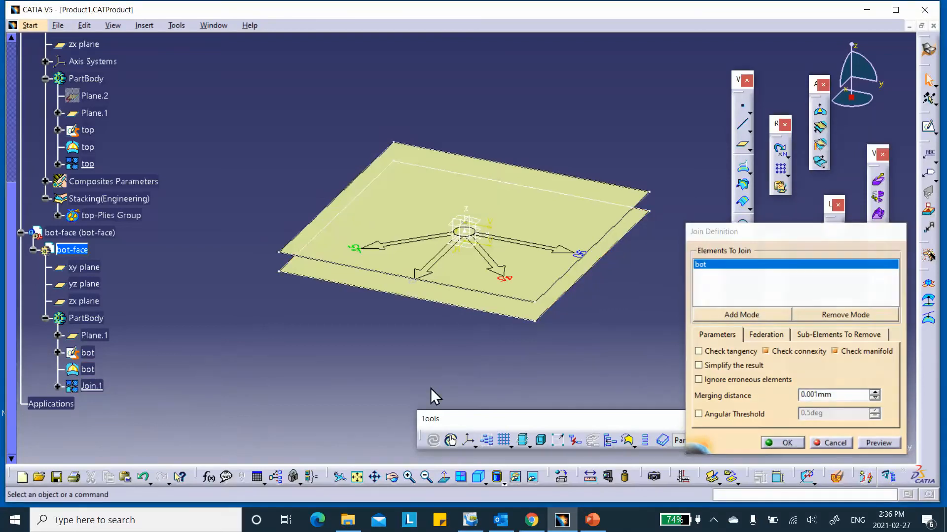
pyautogui.scroll(-2, 138, 180)
pyautogui.rightClick(103, 302)
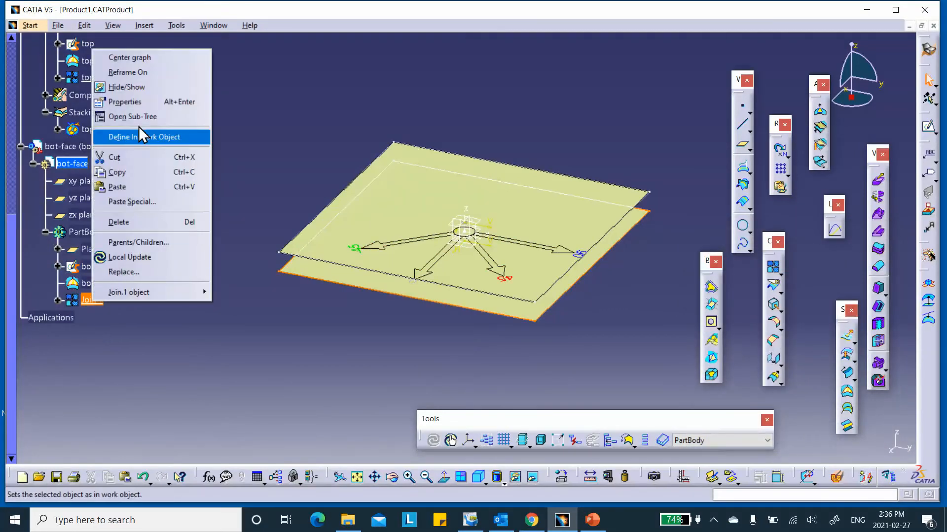
pyautogui.click(126, 101)
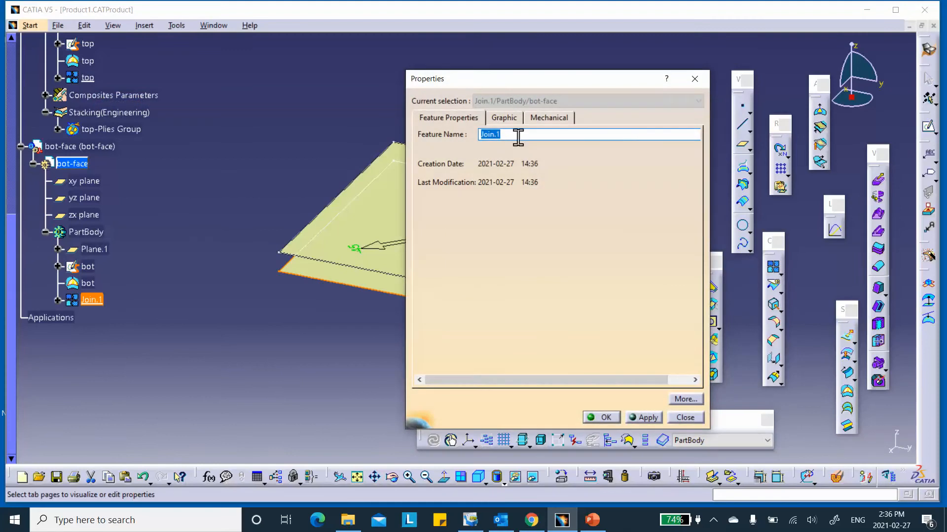
pyautogui.write('bo')
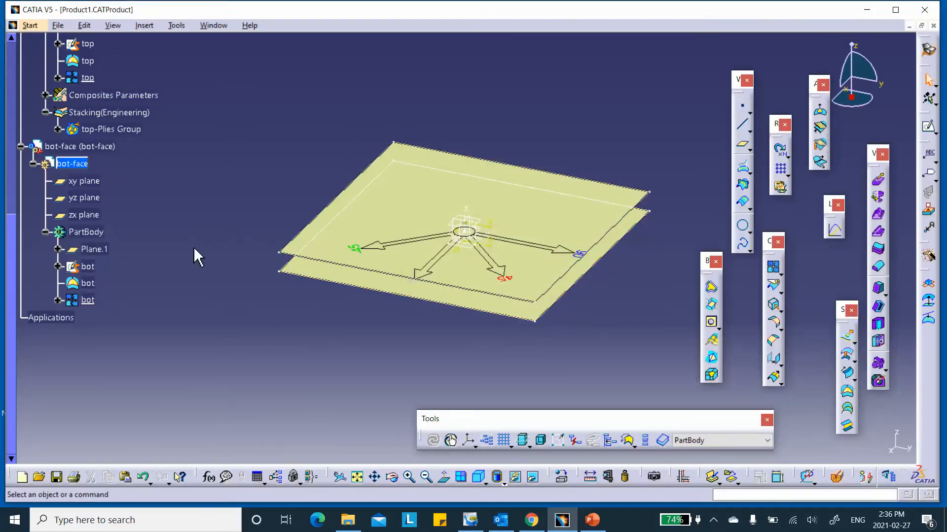
pyautogui.scroll(3, 189, 229)
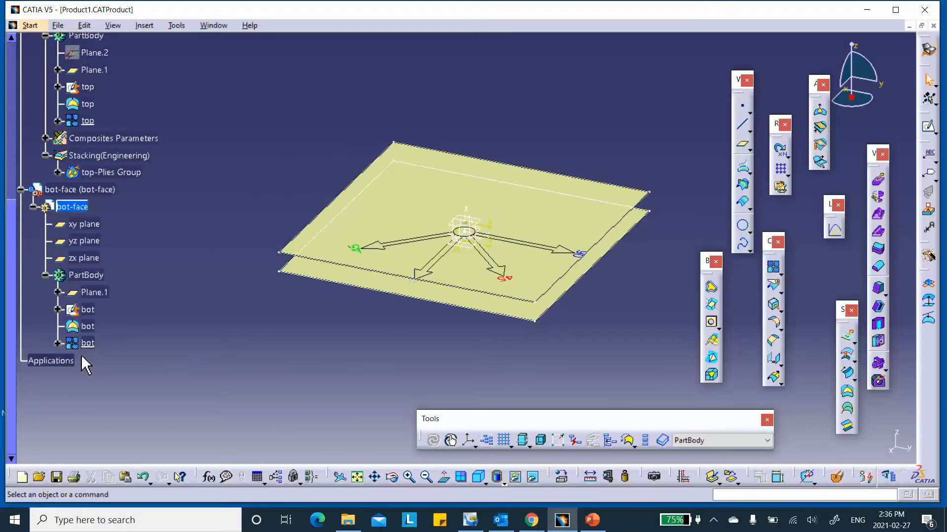
# - Open the Welcome to CATIA V5 workbench chooser for the bot-face part
pyautogui.scroll(-1, 200, 278)
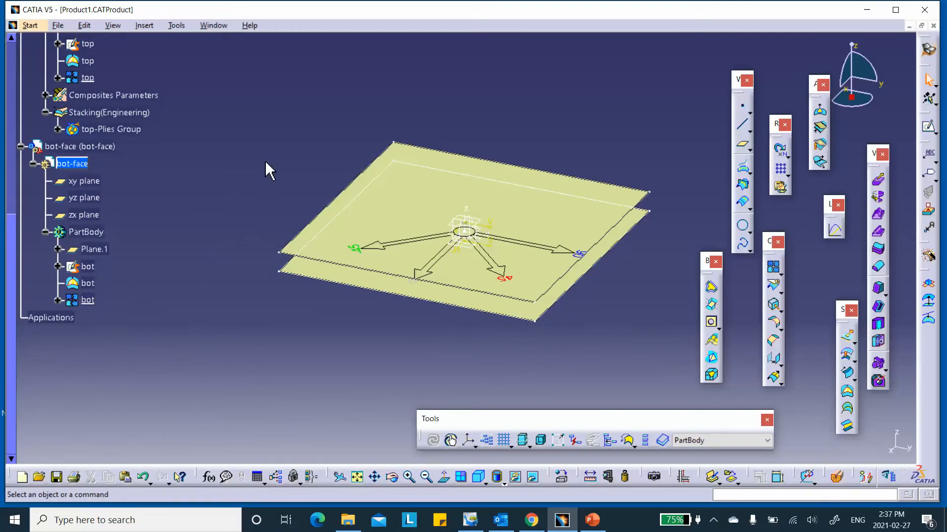
pyautogui.click(928, 49)
# - In Composites Design, add Skin_New Material from the Assembly_Sanswich_CATMaterial1 catalog to the composites parameters
pyautogui.click(691, 121)
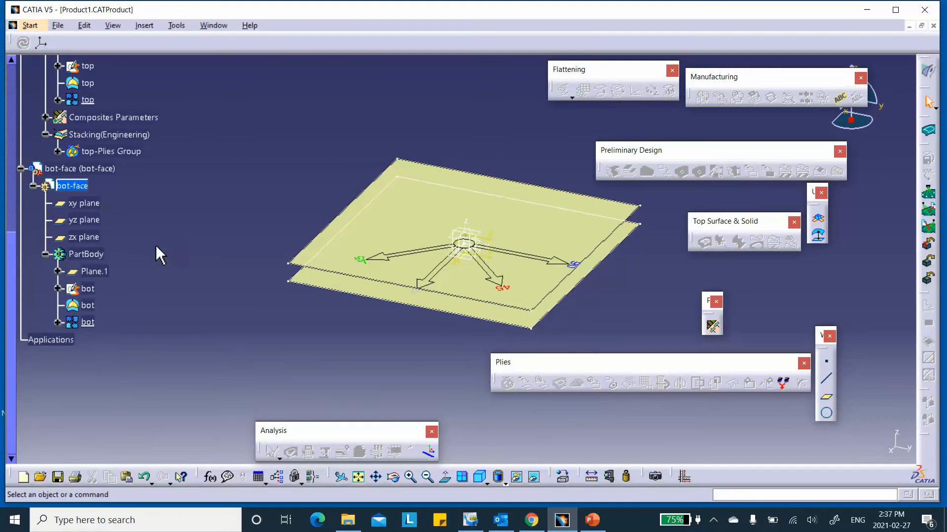
pyautogui.click(713, 326)
pyautogui.click(542, 195)
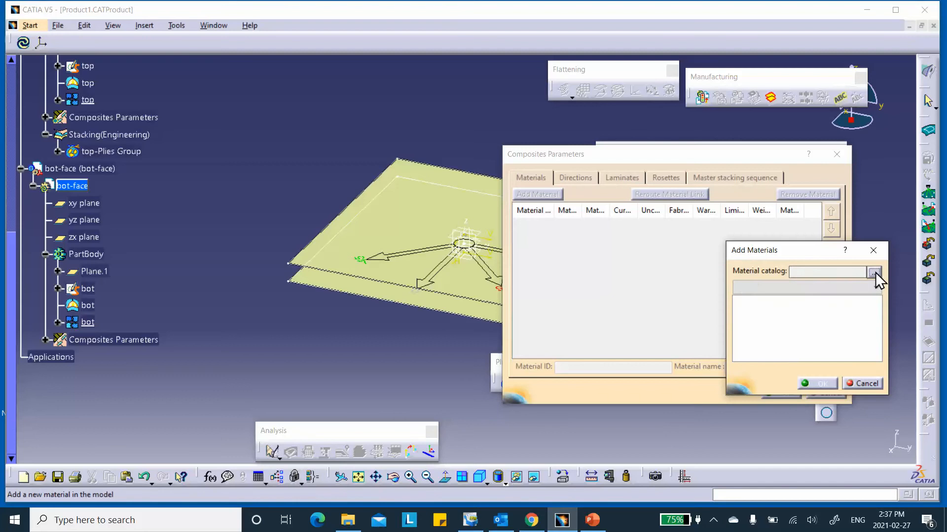
pyautogui.click(875, 274)
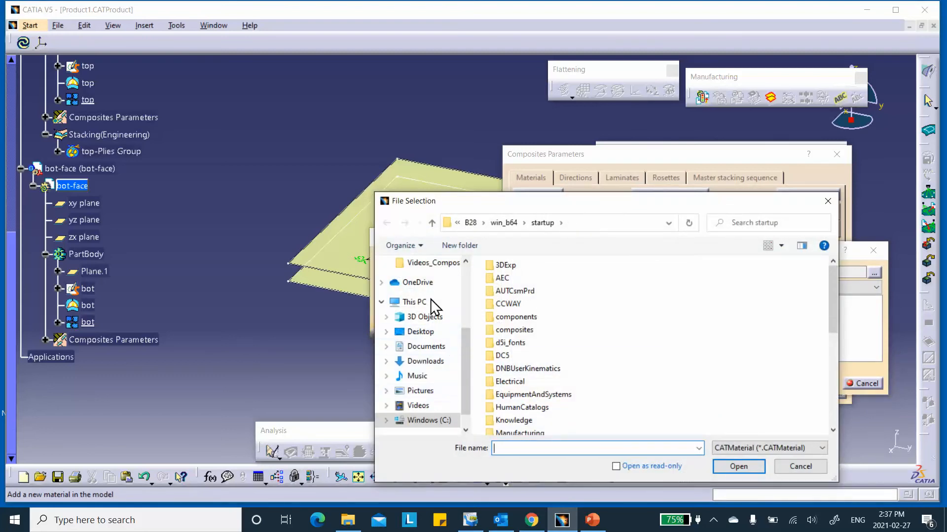
pyautogui.click(420, 332)
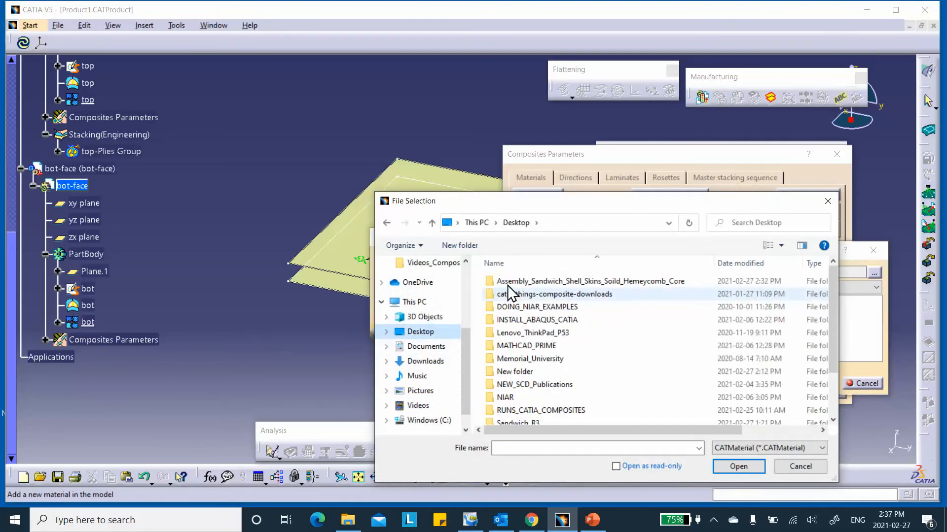
pyautogui.doubleClick(518, 282)
pyautogui.click(527, 282)
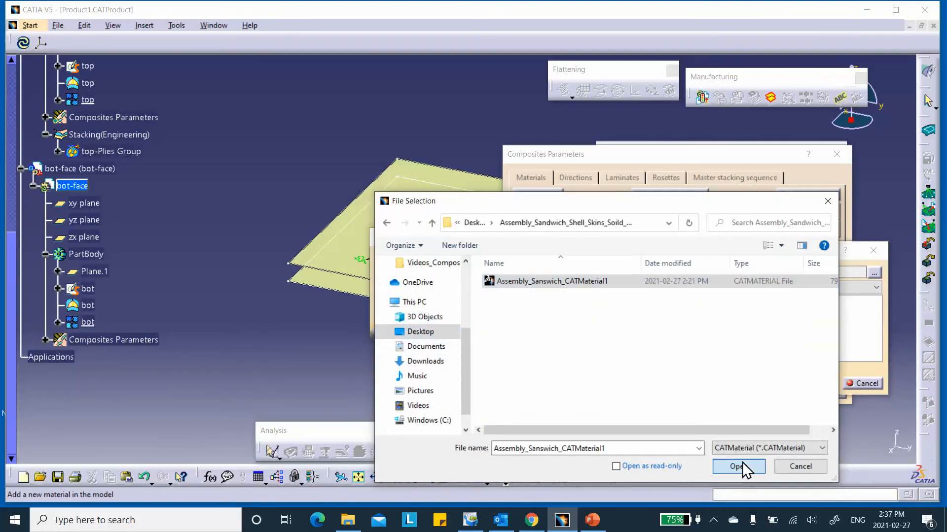
pyautogui.click(740, 466)
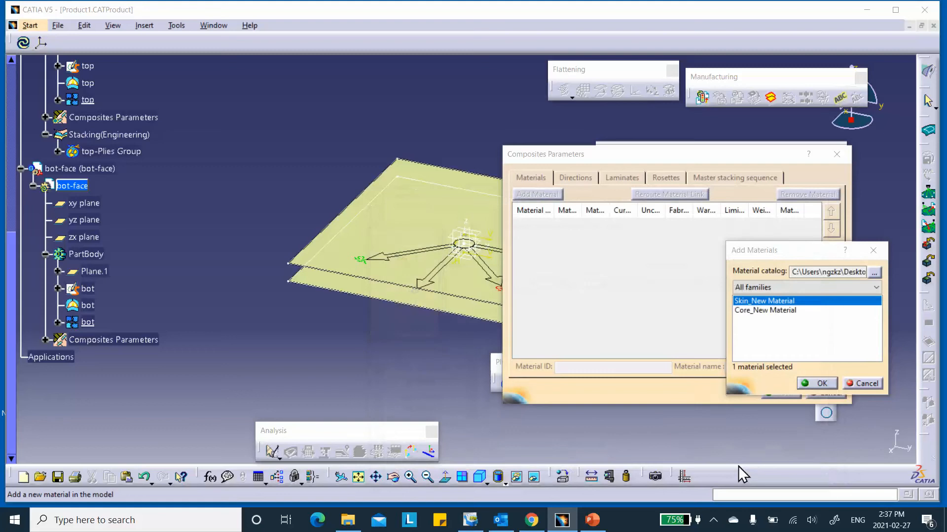
pyautogui.click(828, 385)
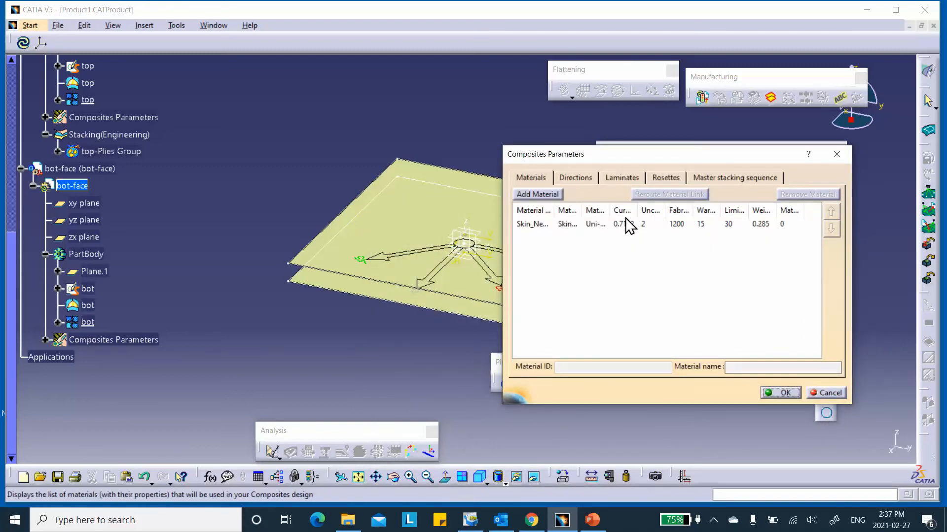
# - Create Rosette.1 on a new axis system at the plate origin and apply the composites parameters
pyautogui.click(663, 177)
pyautogui.click(542, 194)
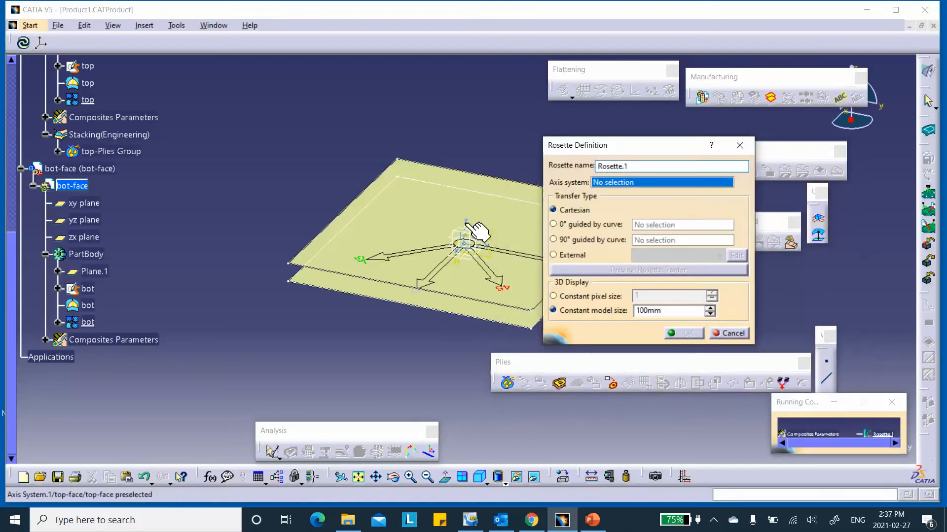
pyautogui.click(468, 224)
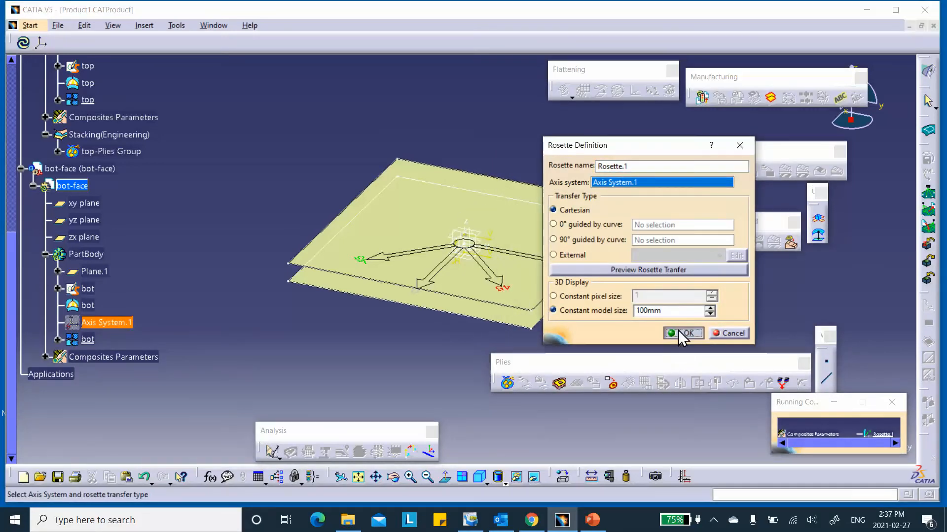
pyautogui.click(682, 334)
pyautogui.click(783, 393)
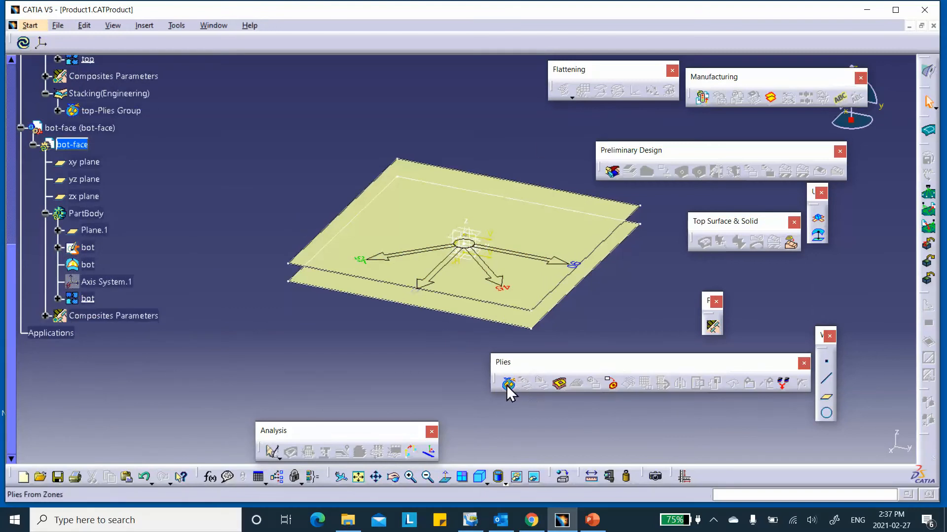
# - Create Plies Group.1 on the bot surface with Rosette.1, draping direction reversed downward
pyautogui.click(45, 316)
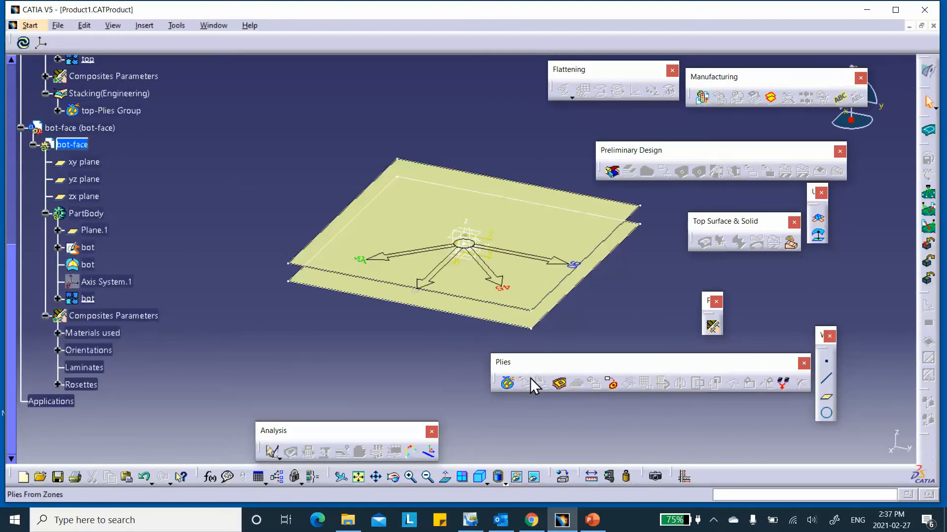
pyautogui.click(507, 384)
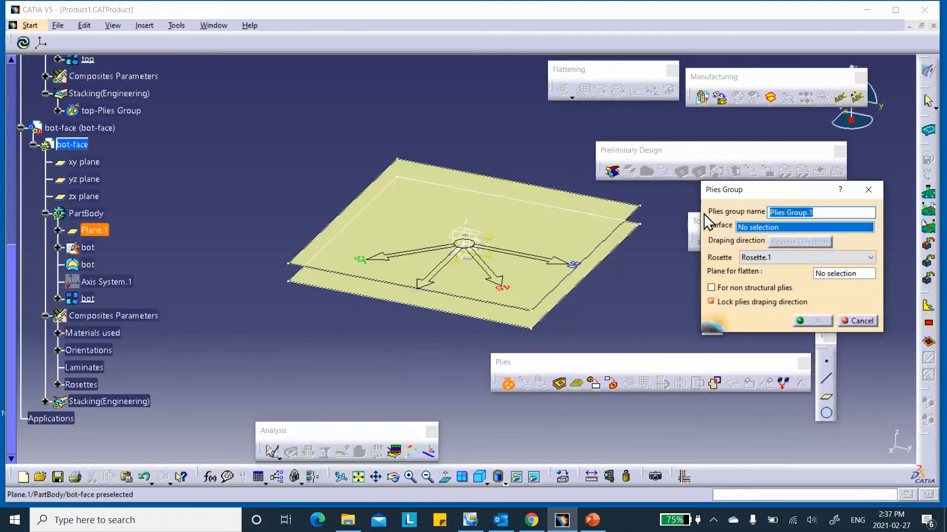
pyautogui.click(88, 299)
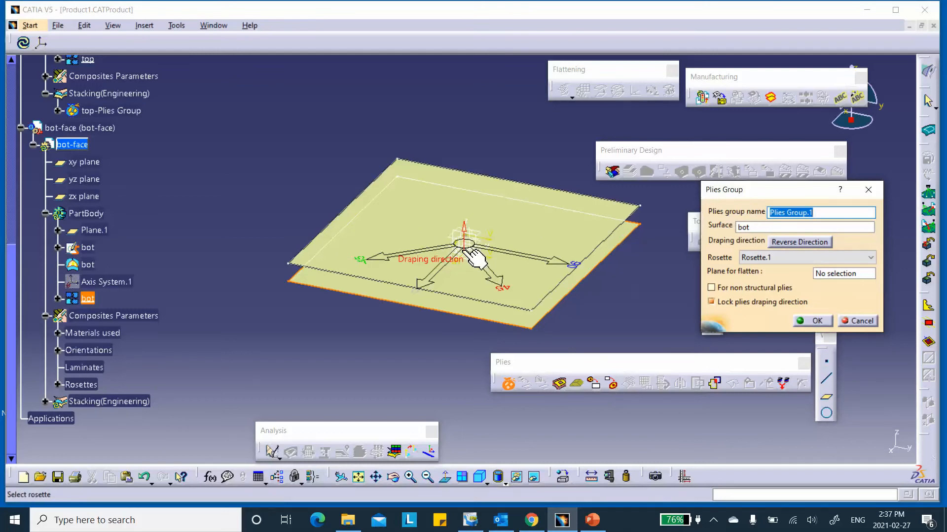
pyautogui.click(789, 242)
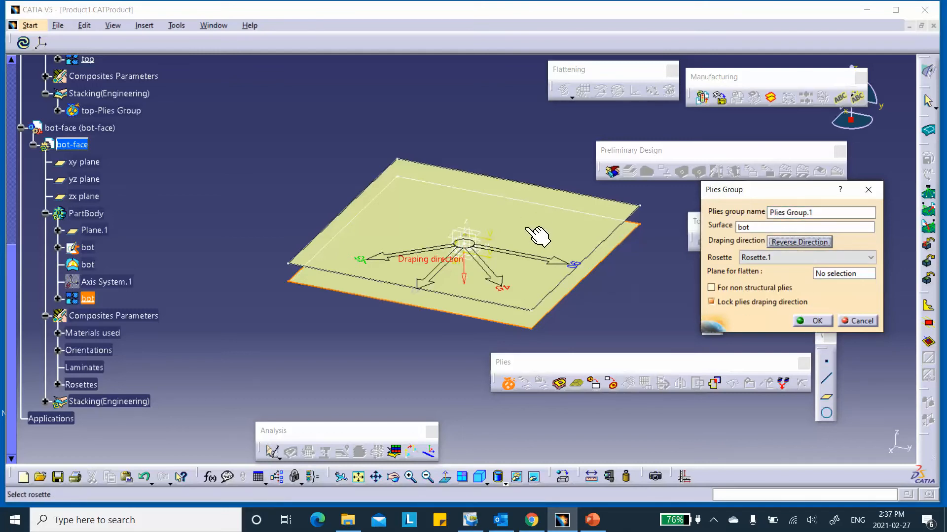
pyautogui.click(816, 321)
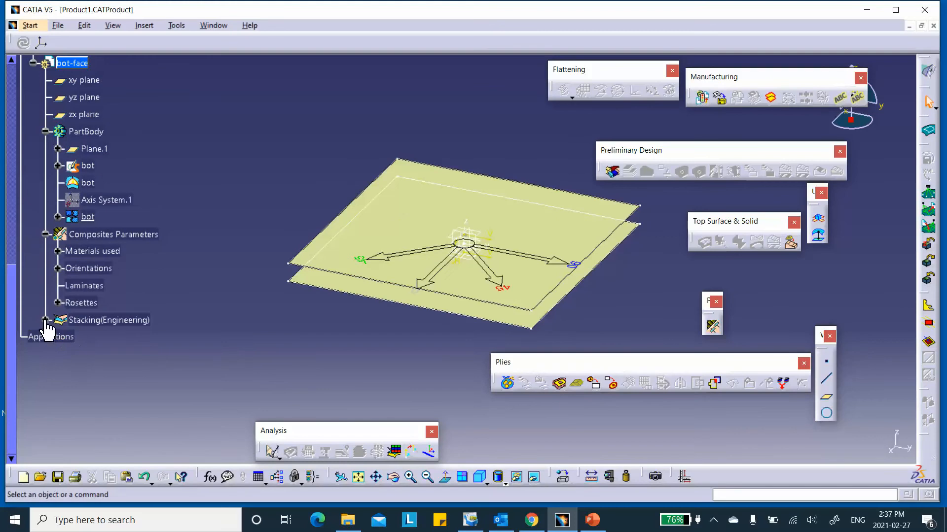
# - Open Plies Group.1's properties under Stacking(Engineering) and close them unchanged
pyautogui.click(45, 320)
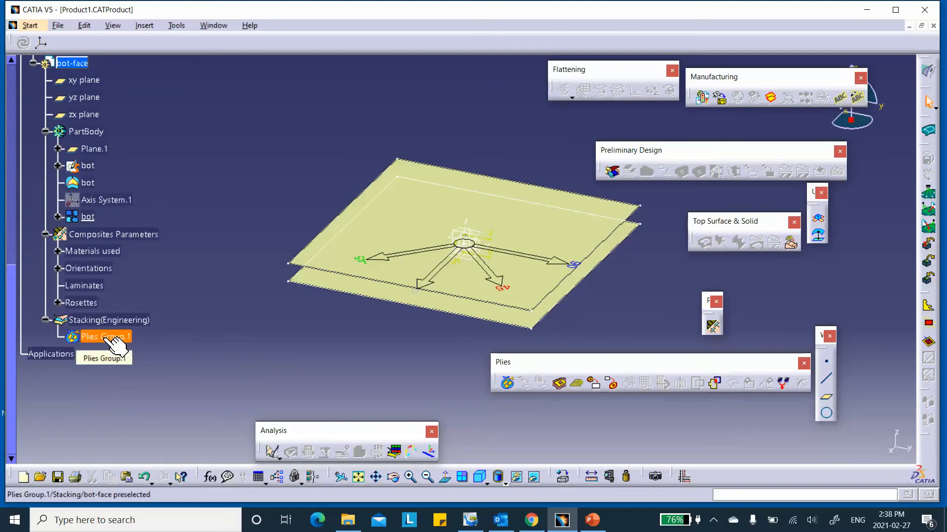
pyautogui.rightClick(115, 343)
pyautogui.click(163, 135)
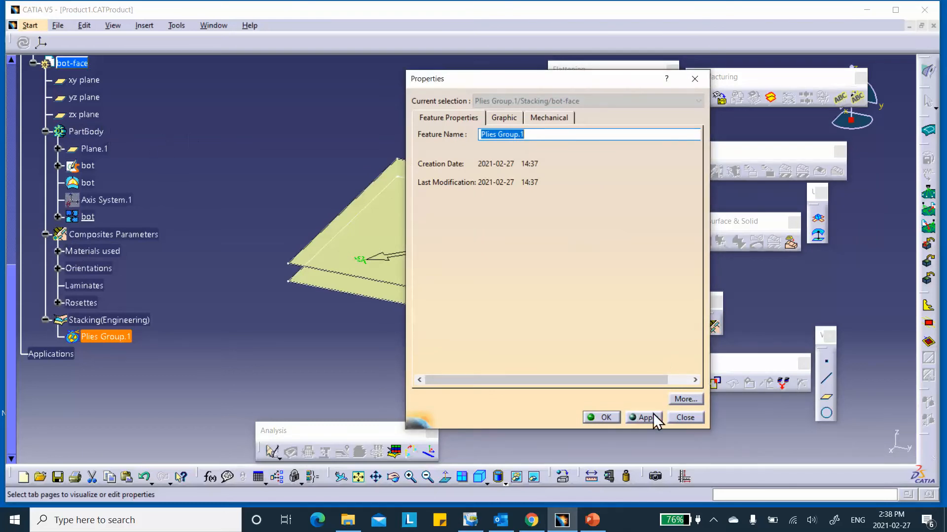
pyautogui.click(672, 418)
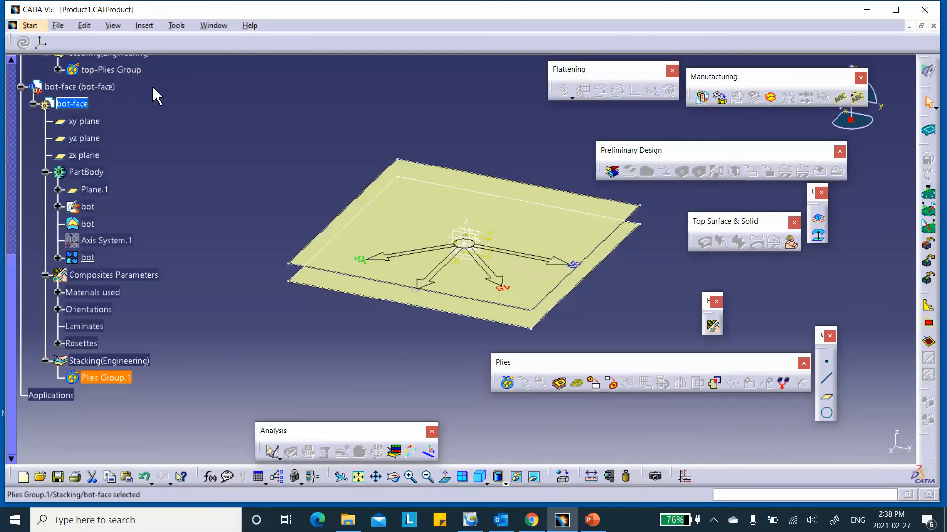
pyautogui.scroll(1, 153, 96)
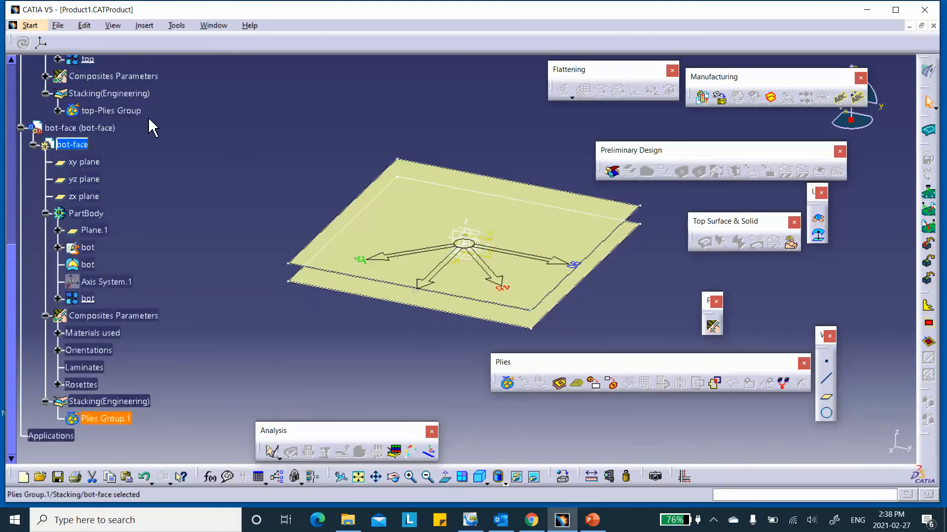
pyautogui.scroll(-1, 154, 121)
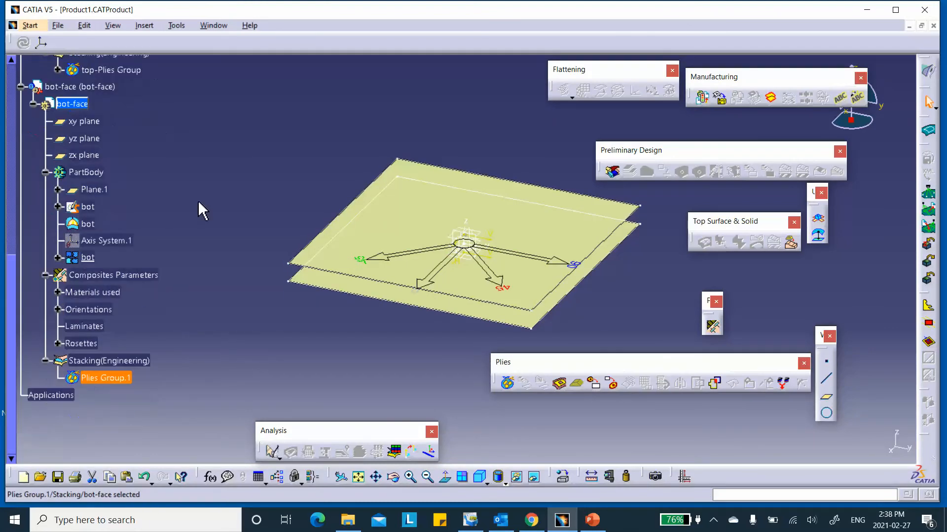
# - Change Plies Group.1's feature name to bot_Plies Group
pyautogui.rightClick(133, 379)
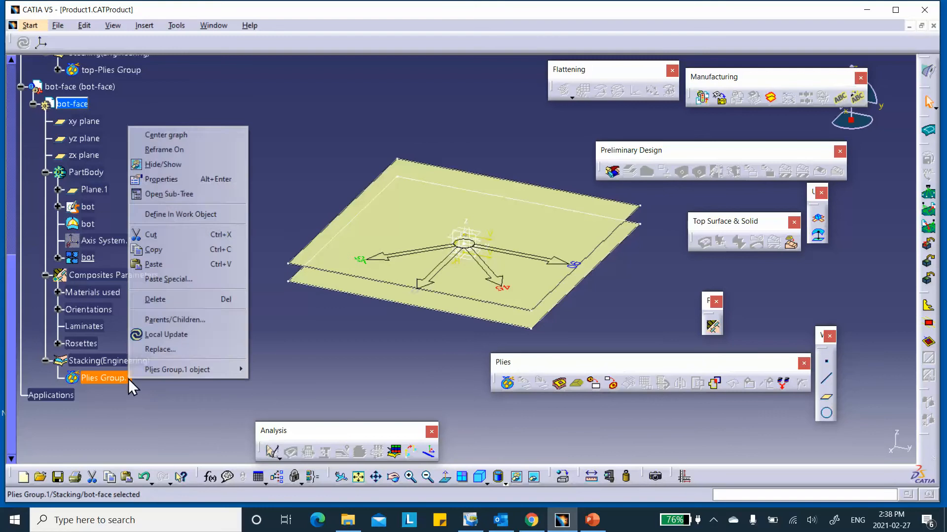
pyautogui.click(179, 180)
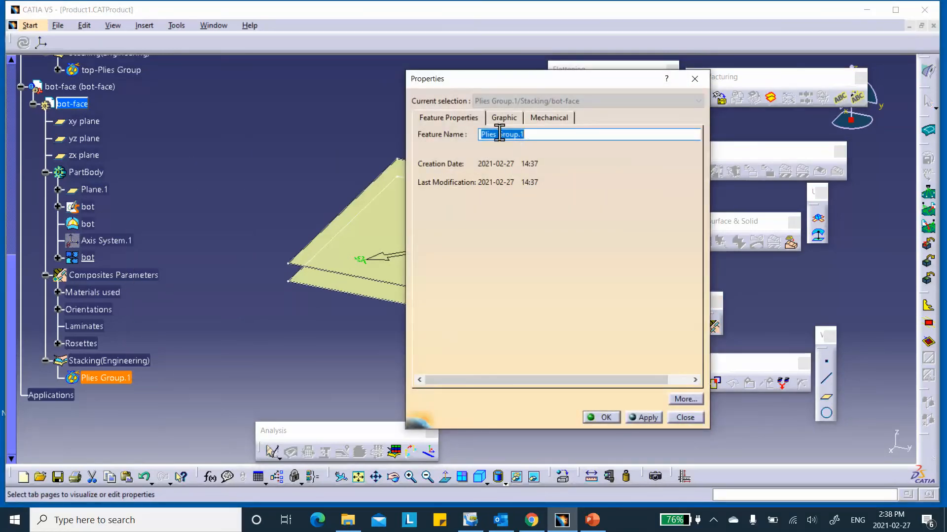
pyautogui.click(480, 134)
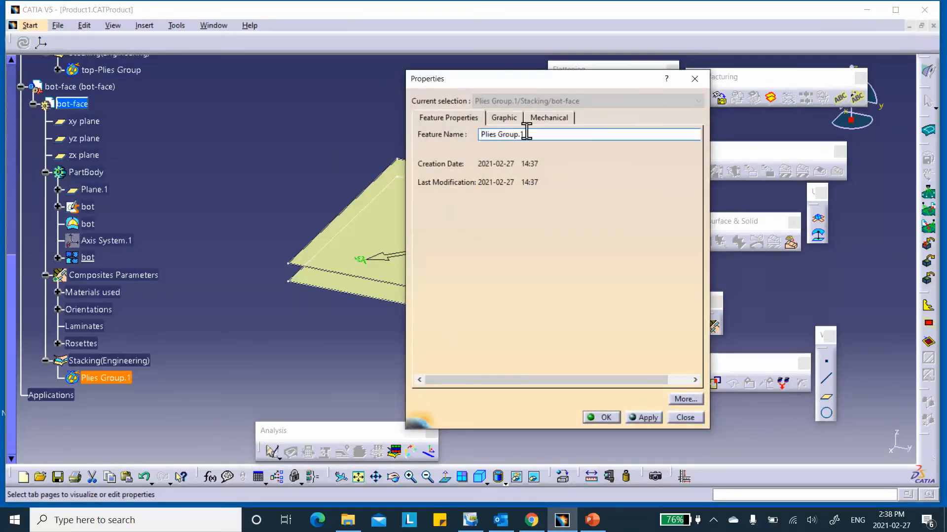
pyautogui.write('bot_')
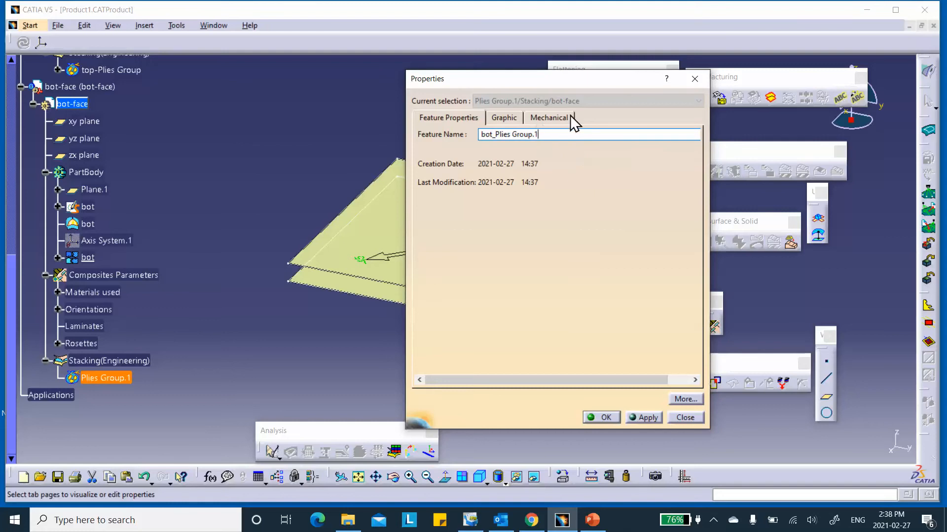
pyautogui.press('BackSpace')
pyautogui.press('BackSpace')
pyautogui.click(603, 417)
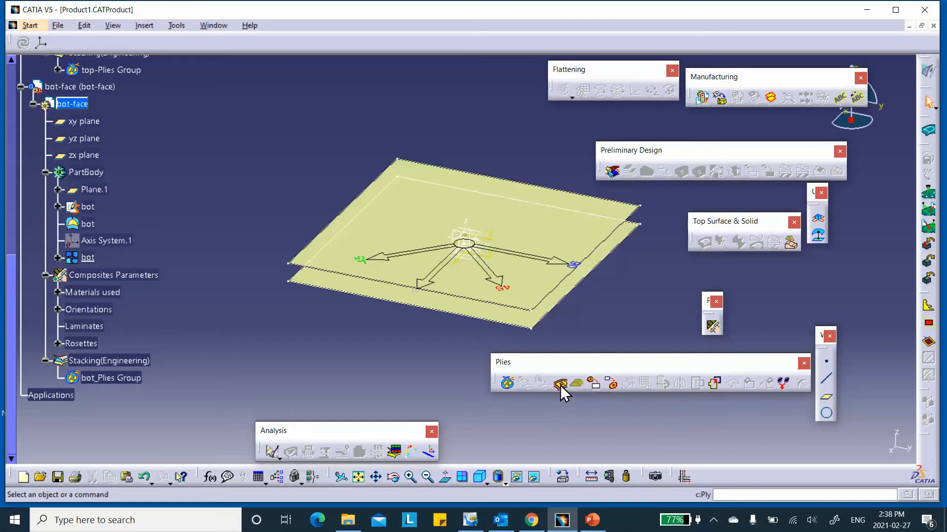
# - Create Ply.1 in bot_Plies Group bounded by the bot sketch (Skin_New Material, 0°, Rosette.1), then save
pyautogui.click(560, 384)
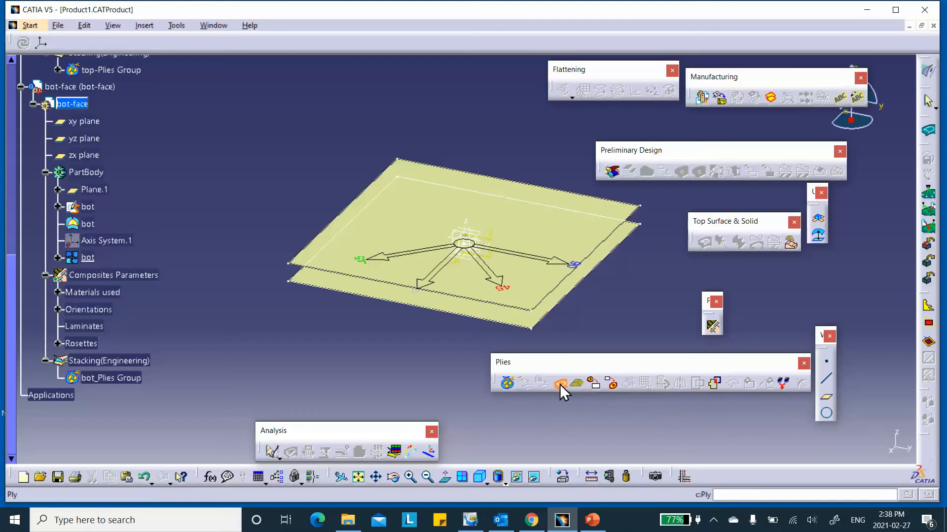
pyautogui.click(129, 381)
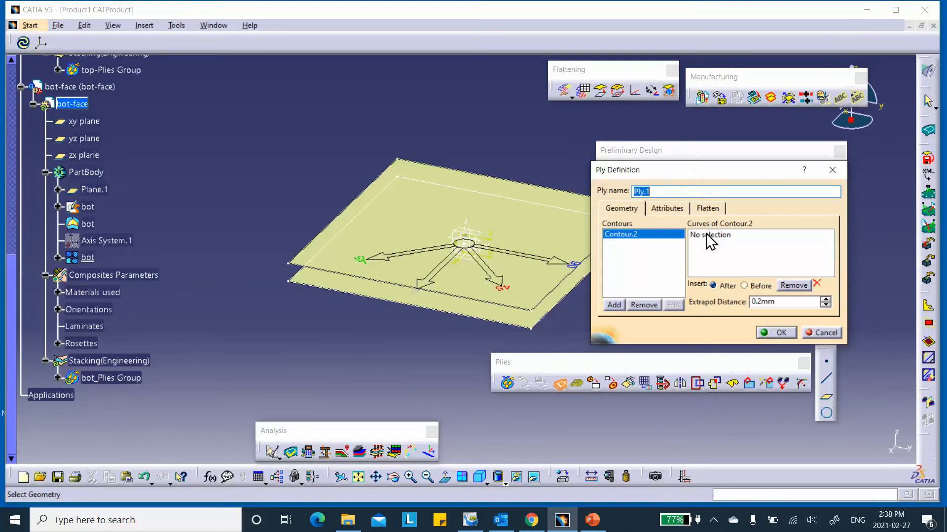
pyautogui.click(705, 236)
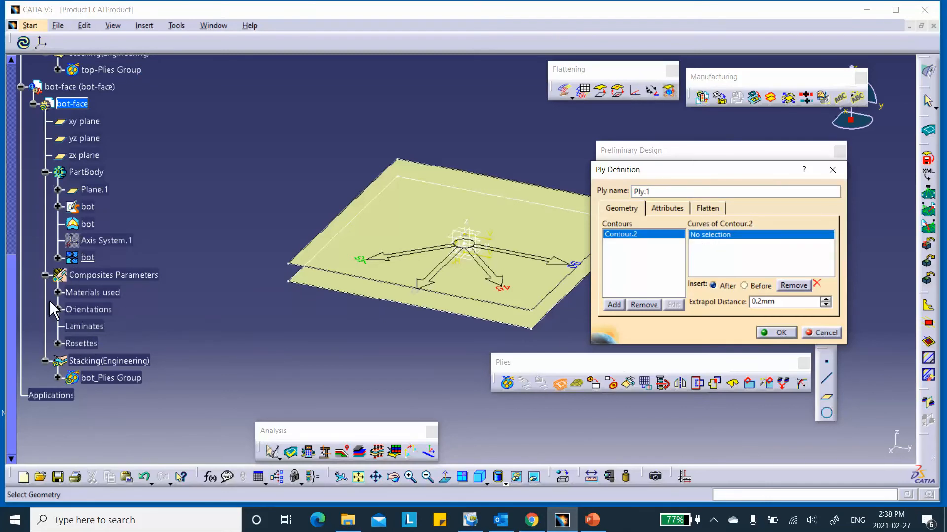
pyautogui.click(94, 208)
pyautogui.click(664, 209)
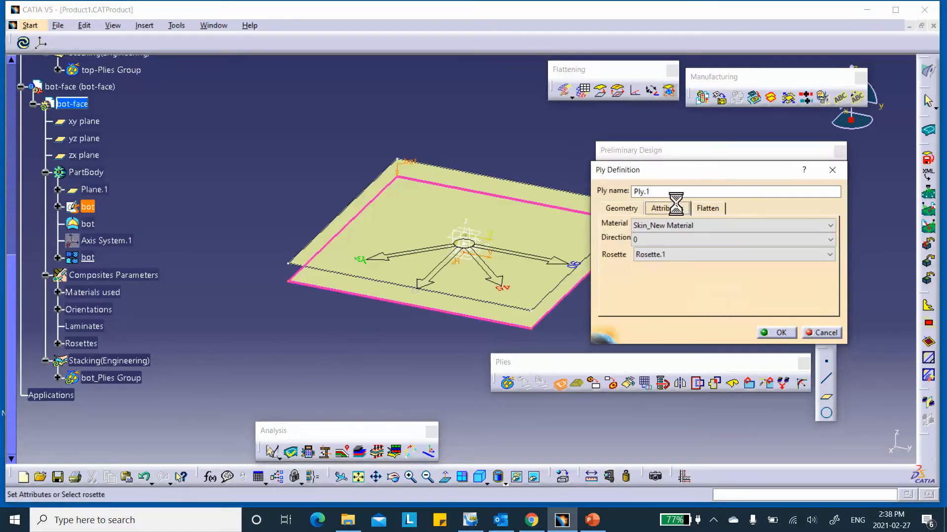
pyautogui.click(776, 333)
pyautogui.scroll(-5, 286, 194)
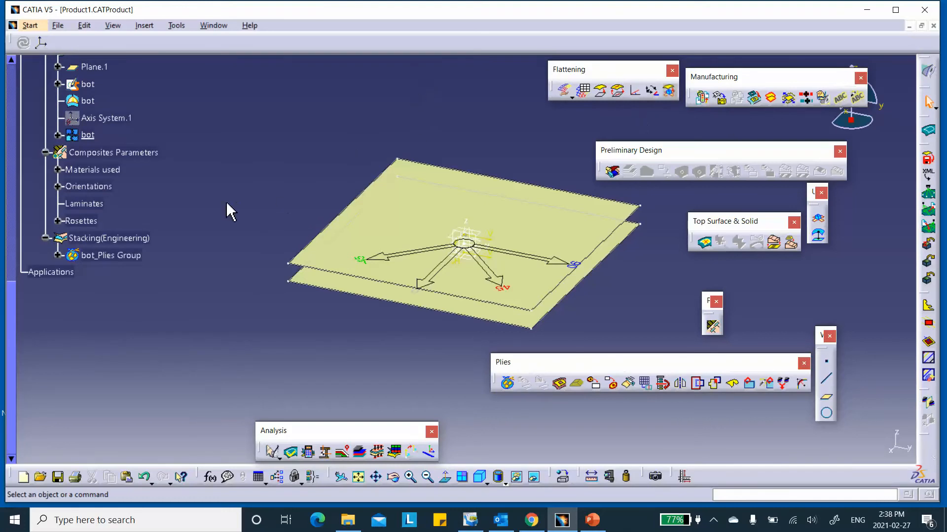
pyautogui.click(55, 478)
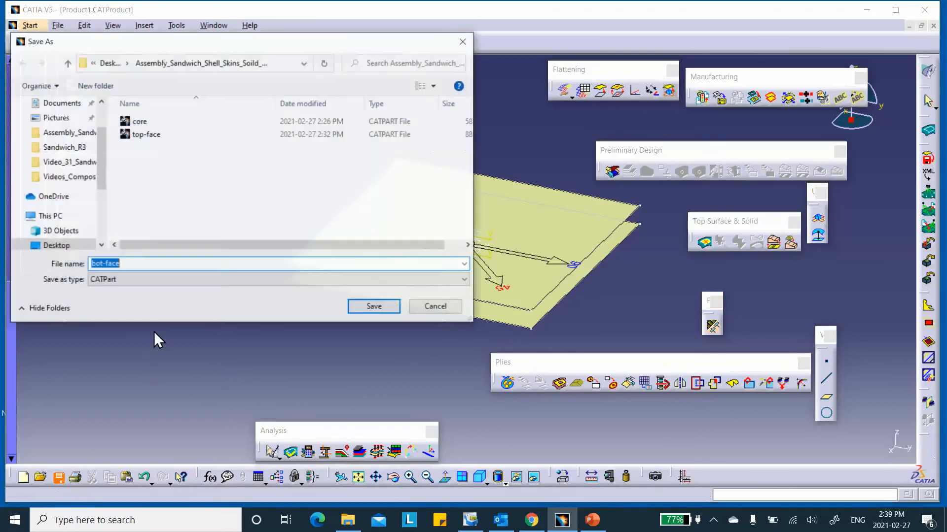
# - Cancel Save As, make Product1 the active assembly, and save it with its linked part files
pyautogui.click(426, 305)
pyautogui.scroll(2, 196, 295)
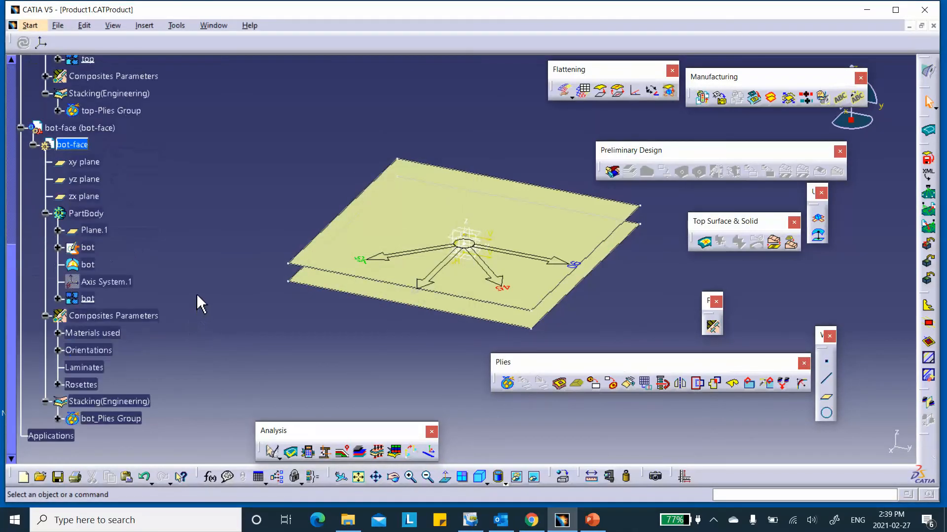
pyautogui.scroll(7, 202, 291)
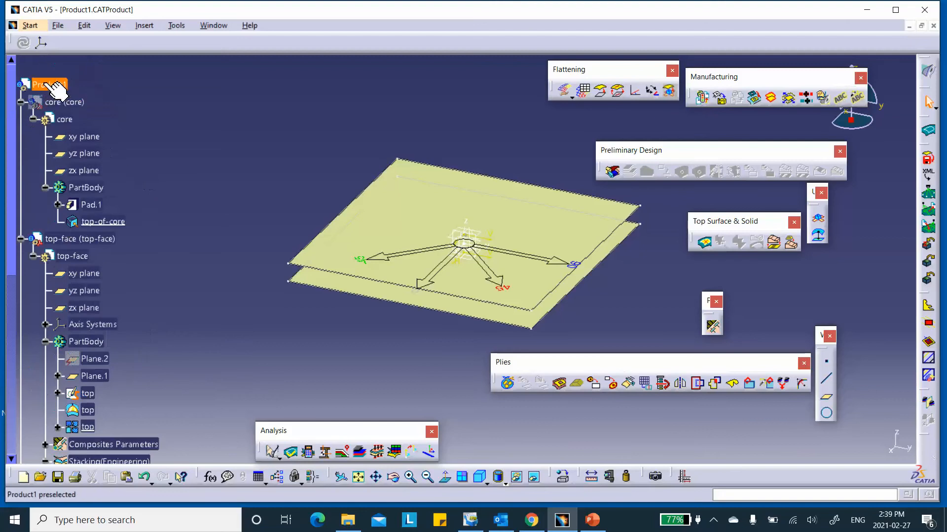
pyautogui.doubleClick(55, 89)
pyautogui.scroll(-6, 196, 158)
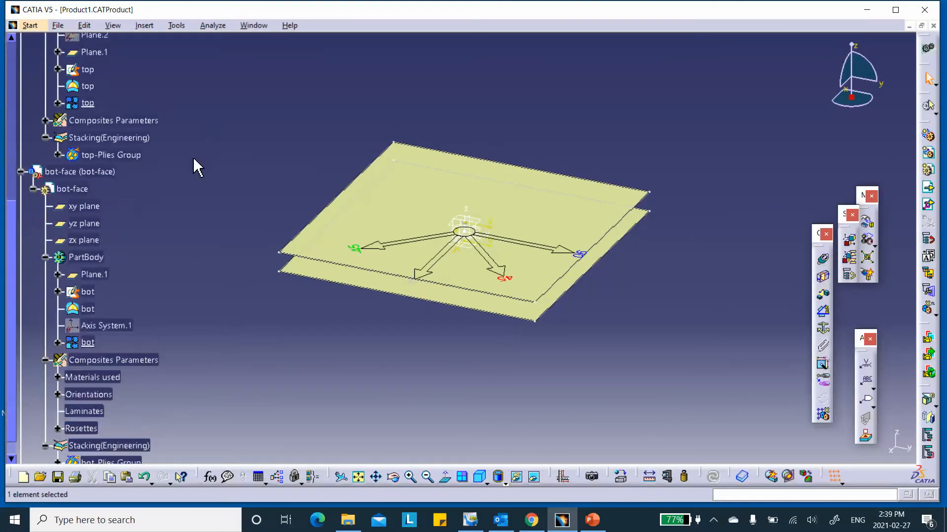
pyautogui.scroll(-3, 193, 157)
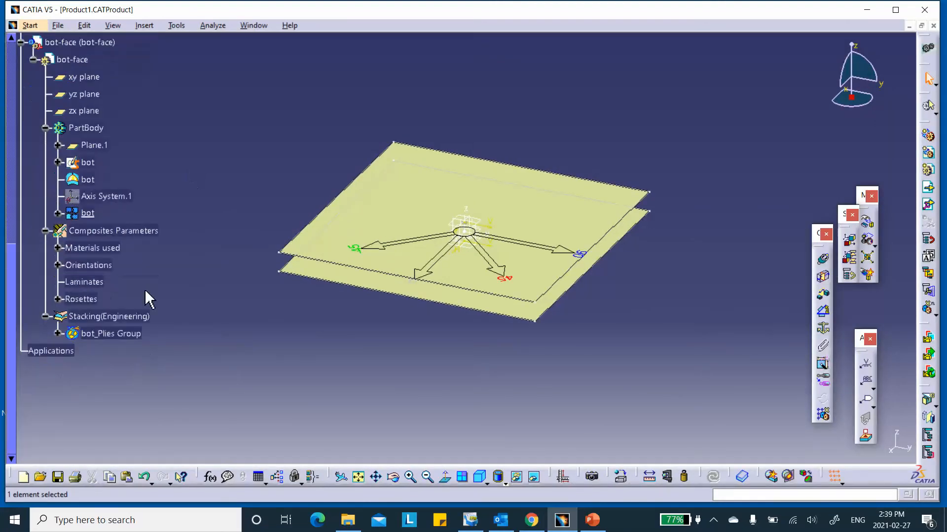
pyautogui.click(58, 477)
pyautogui.click(491, 290)
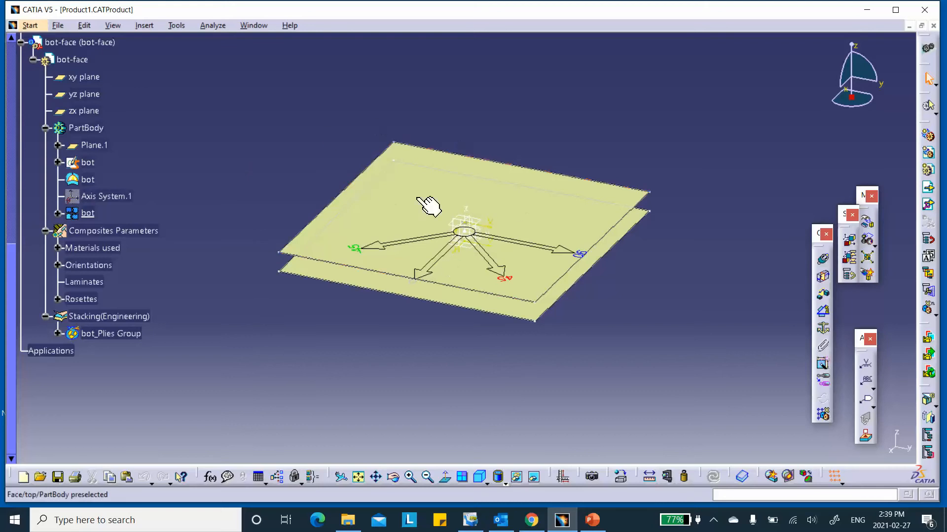
# - Toggle the core part visible, then hidden again, with Hide/Show
pyautogui.scroll(8, 159, 154)
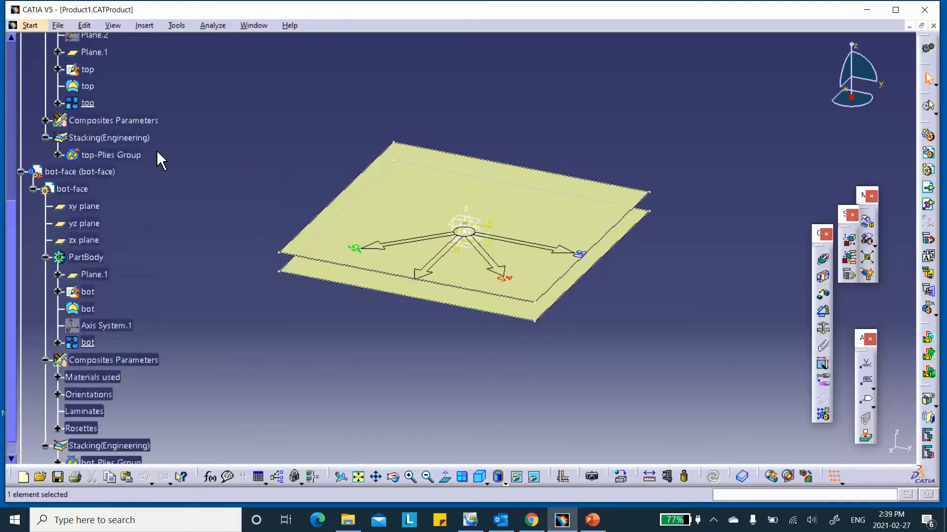
pyautogui.scroll(2, 117, 101)
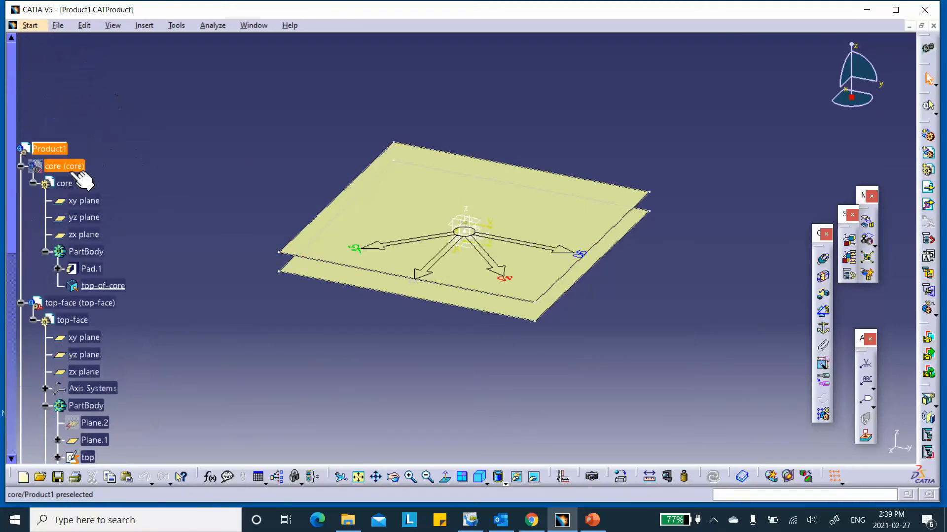
pyautogui.rightClick(70, 166)
pyautogui.click(109, 205)
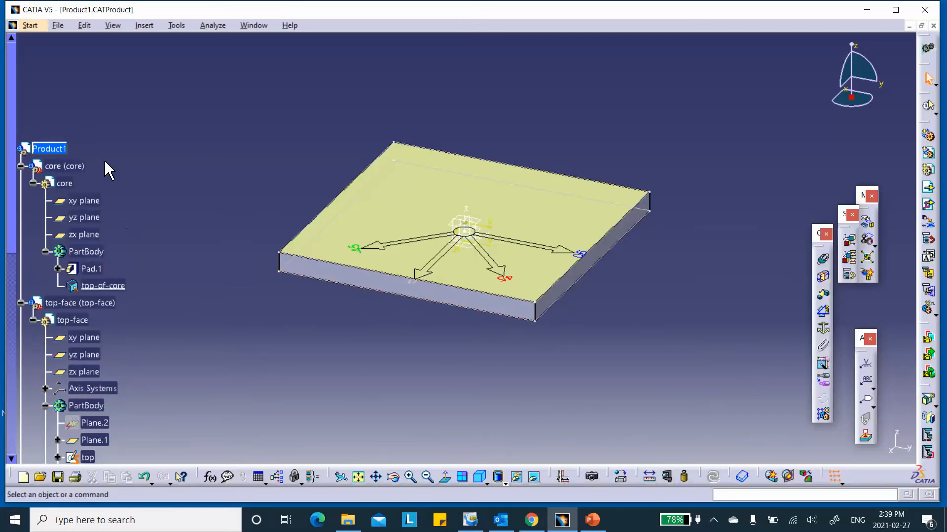
pyautogui.rightClick(71, 185)
pyautogui.click(96, 221)
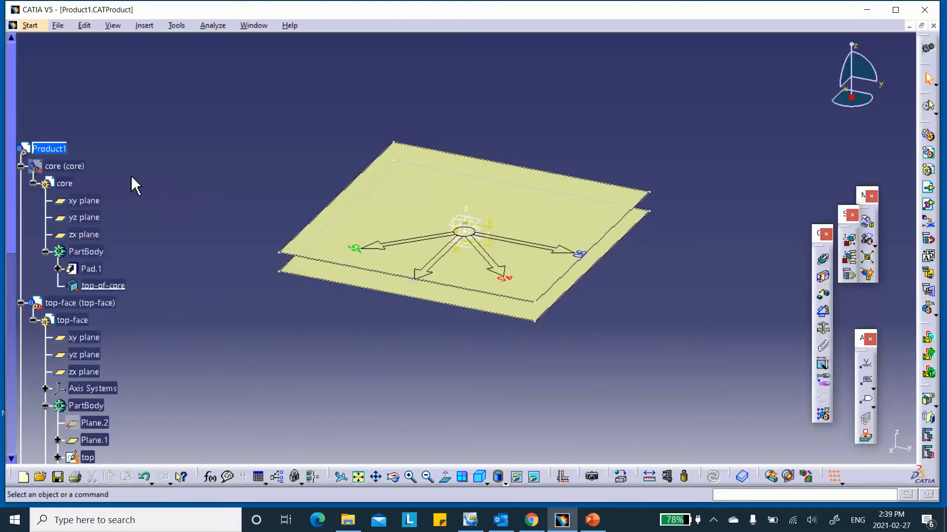
pyautogui.scroll(-3, 132, 176)
# - Show the core part, hide top-face and bot-face, and orbit around the core block
pyautogui.rightClick(60, 79)
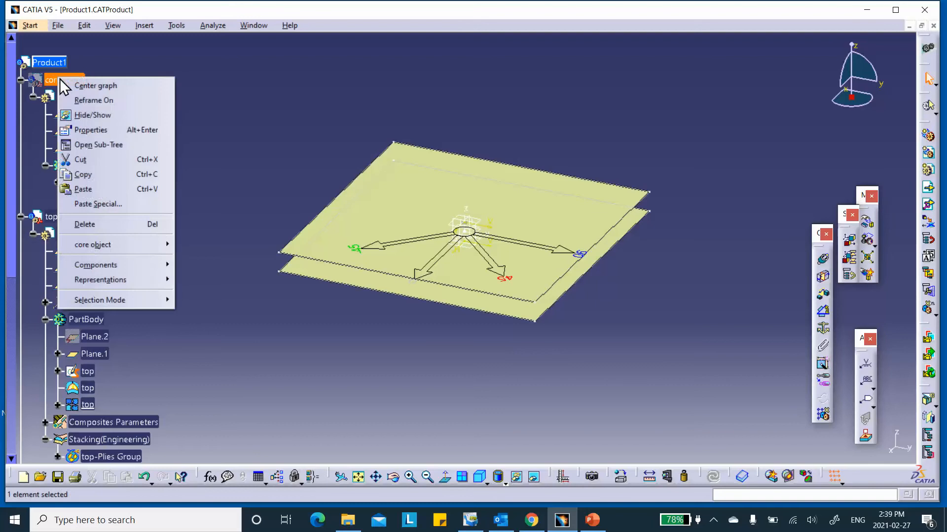
pyautogui.click(80, 114)
pyautogui.scroll(-2, 99, 183)
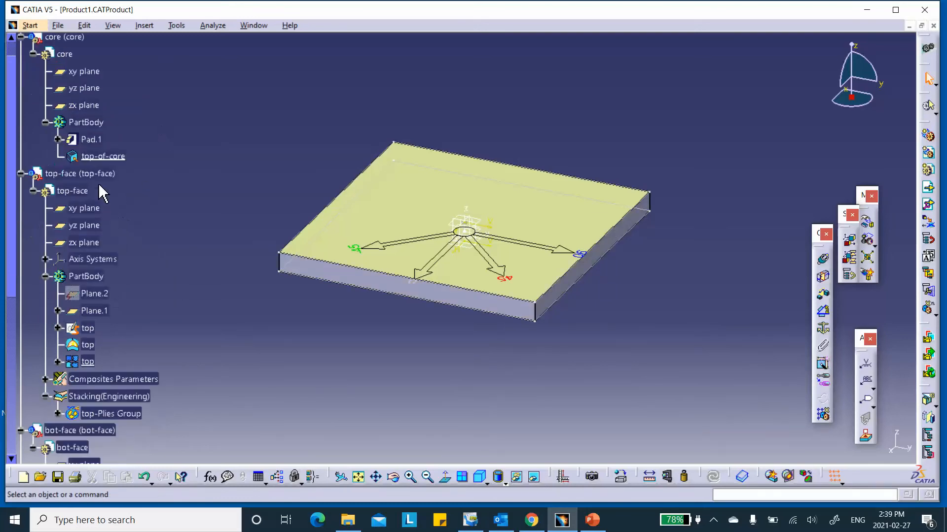
pyautogui.rightClick(100, 174)
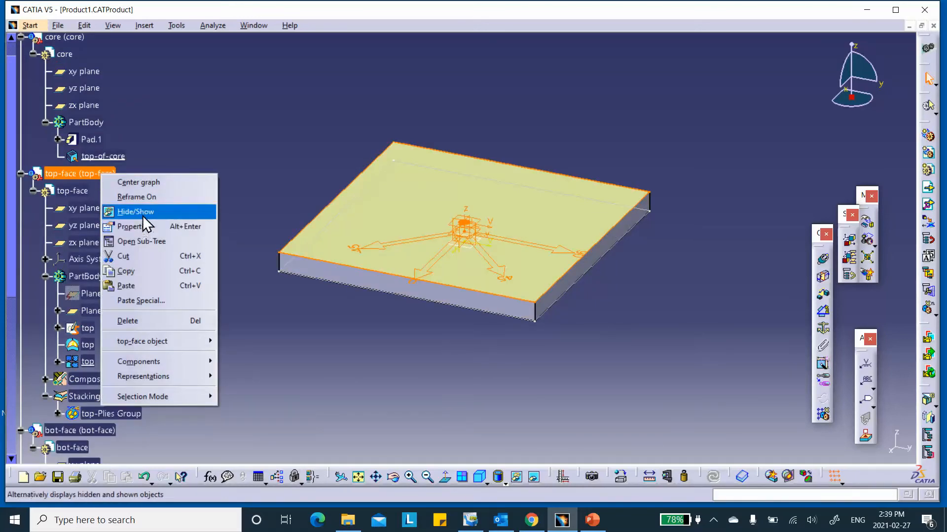
pyautogui.click(143, 217)
pyautogui.scroll(-6, 123, 311)
pyautogui.click(103, 301)
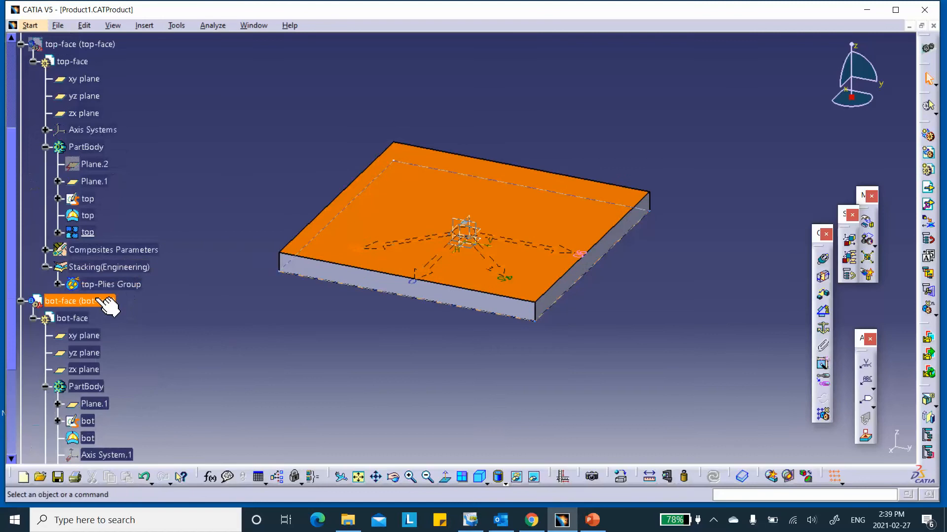
pyautogui.rightClick(90, 303)
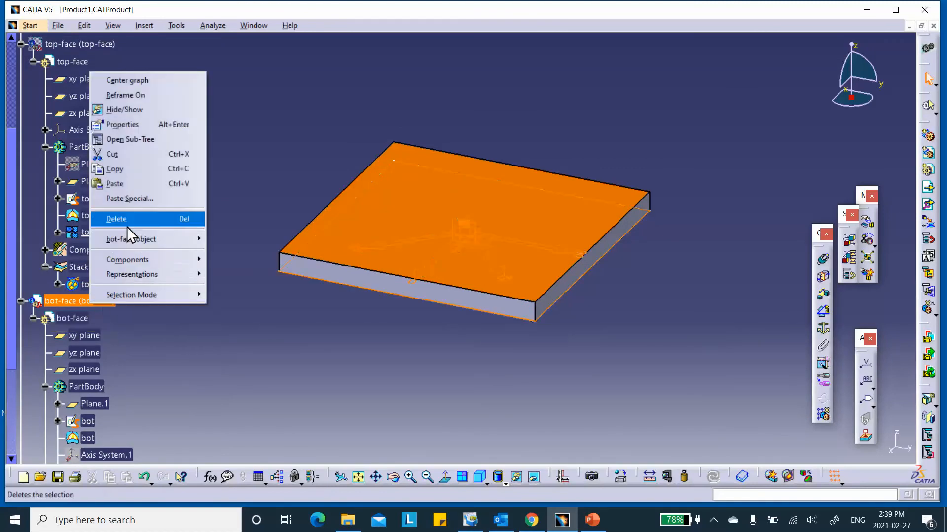
pyautogui.click(124, 109)
pyautogui.moveTo(454, 225); pyautogui.dragTo(482, 250, button='middle')
pyautogui.moveTo(477, 213)
pyautogui.mouseDown(button='middle')
pyautogui.moveTo(474, 201)
pyautogui.moveTo(482, 211)
pyautogui.moveTo(463, 213)
pyautogui.mouseUp(button='middle')
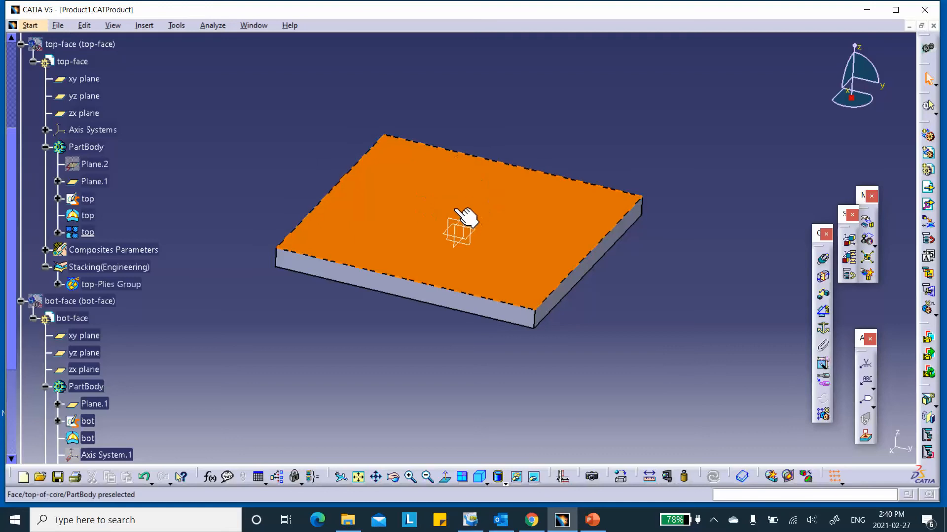
pyautogui.scroll(-4, 232, 157)
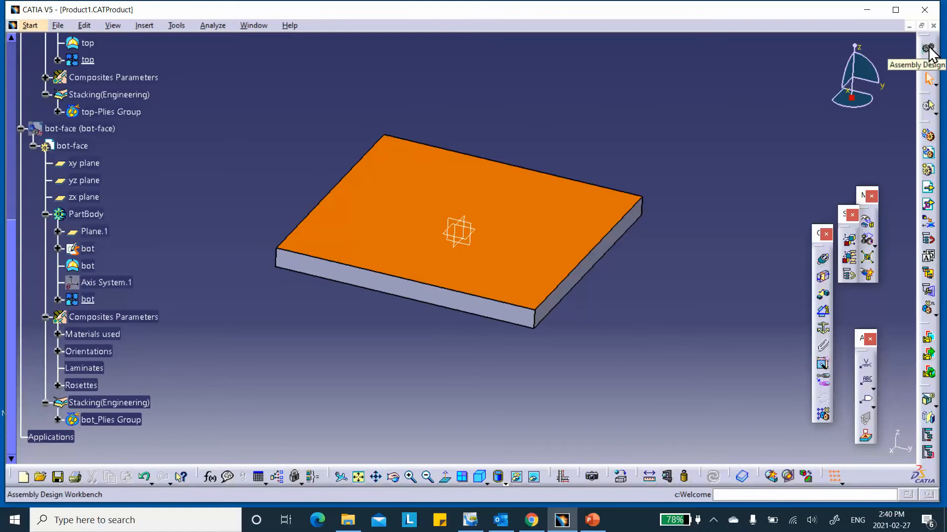
# - Switch to Advanced Meshing Tools and create a Static Analysis case, expanding it in the tree
pyautogui.click(929, 48)
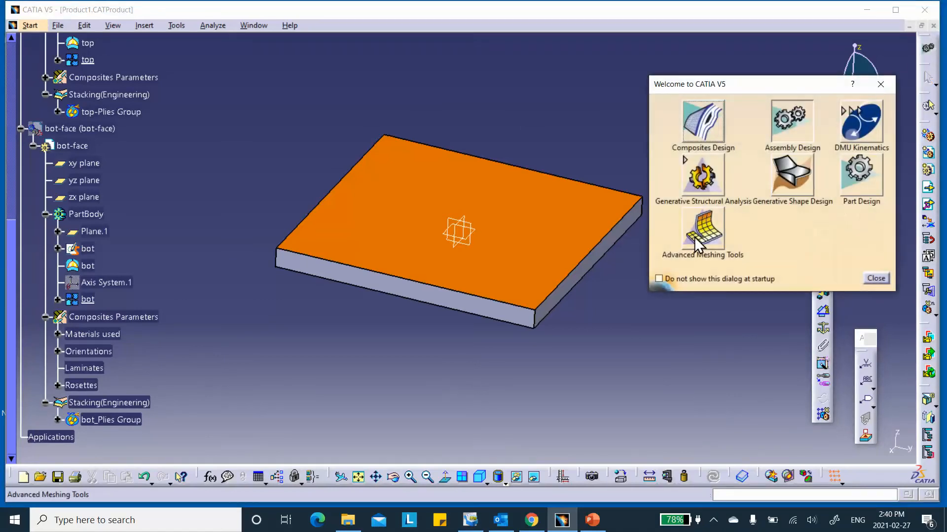
pyautogui.click(702, 230)
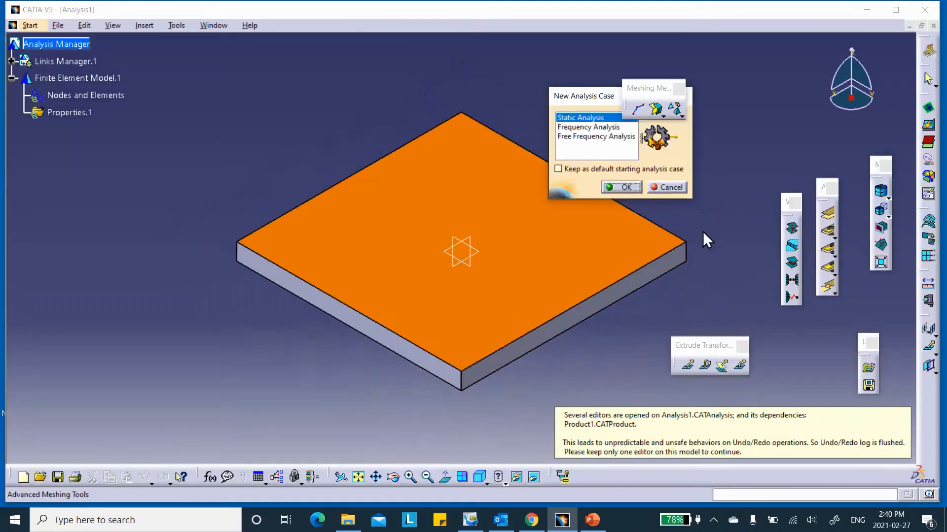
pyautogui.click(622, 187)
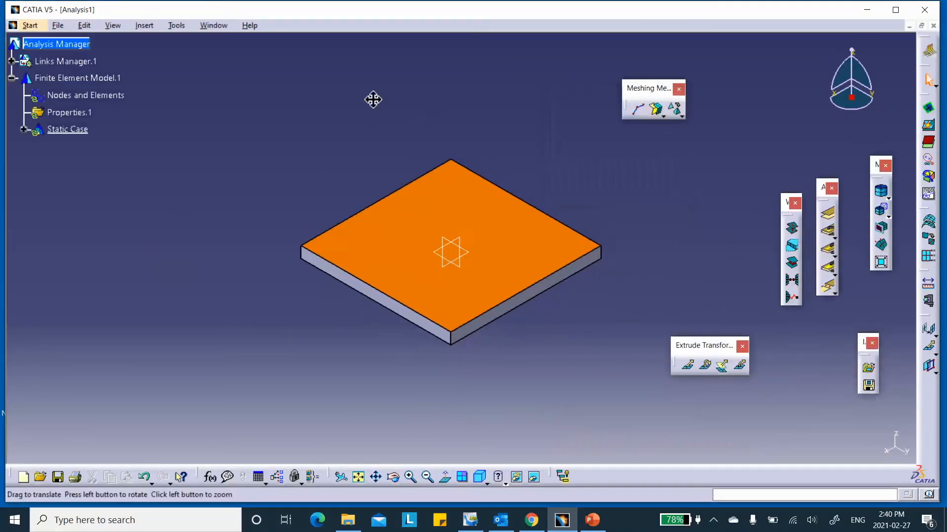
pyautogui.click(23, 130)
pyautogui.scroll(1, 165, 126)
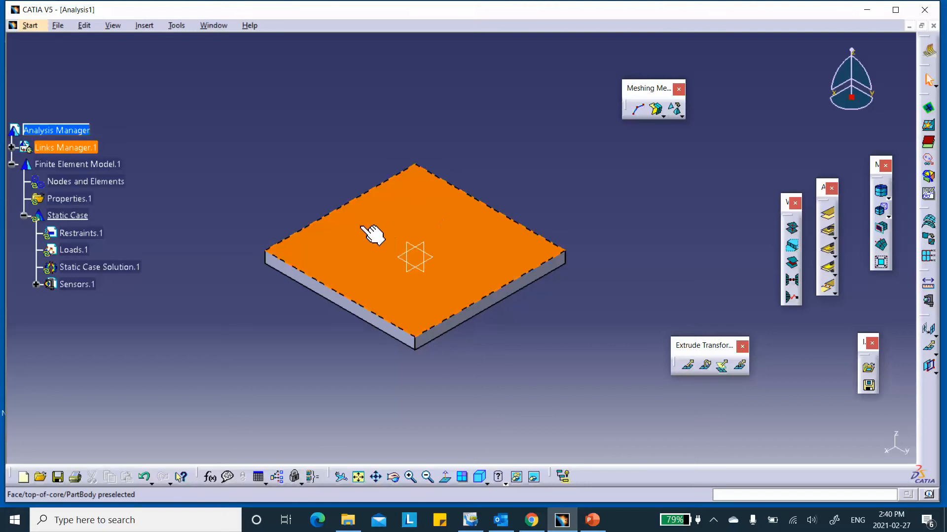
pyautogui.click(656, 112)
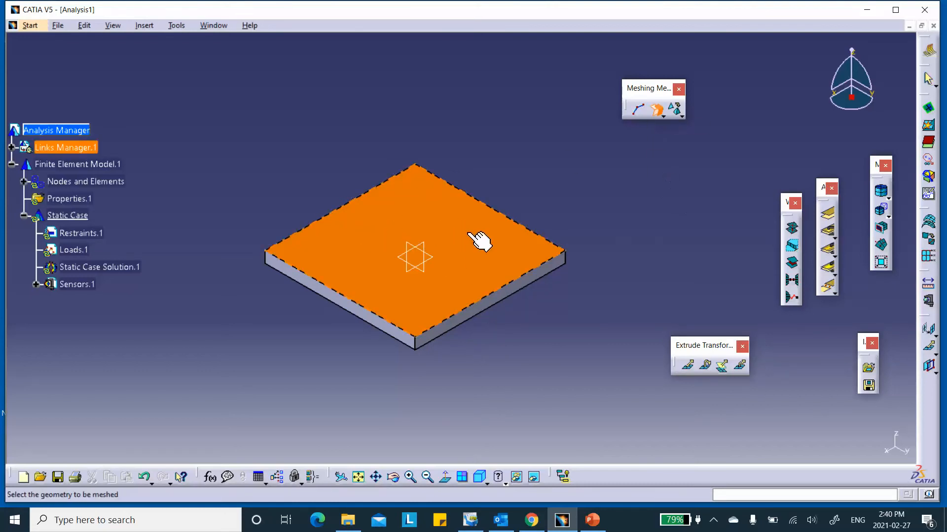
# - Mesh the core's top face with 25.4 mm quadrangles, yielding 341 nodes and 100 elements
pyautogui.click(437, 228)
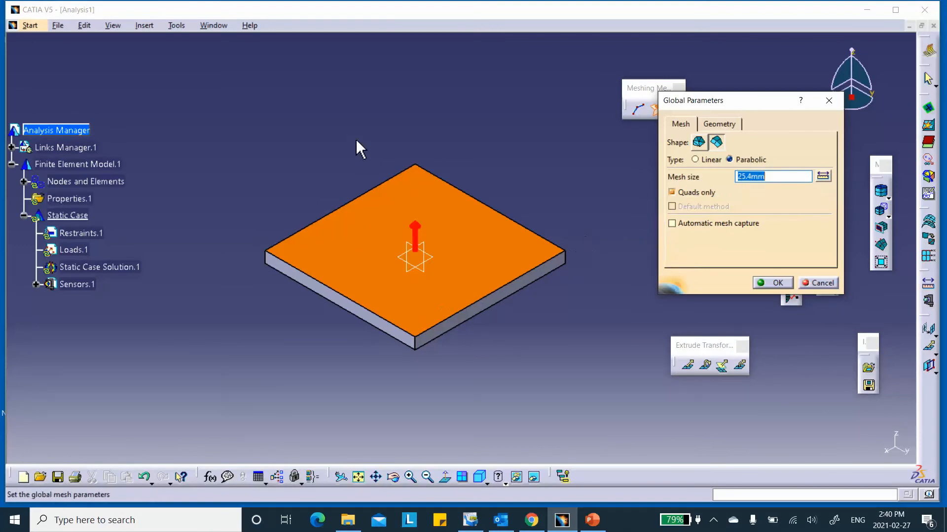
pyautogui.click(773, 284)
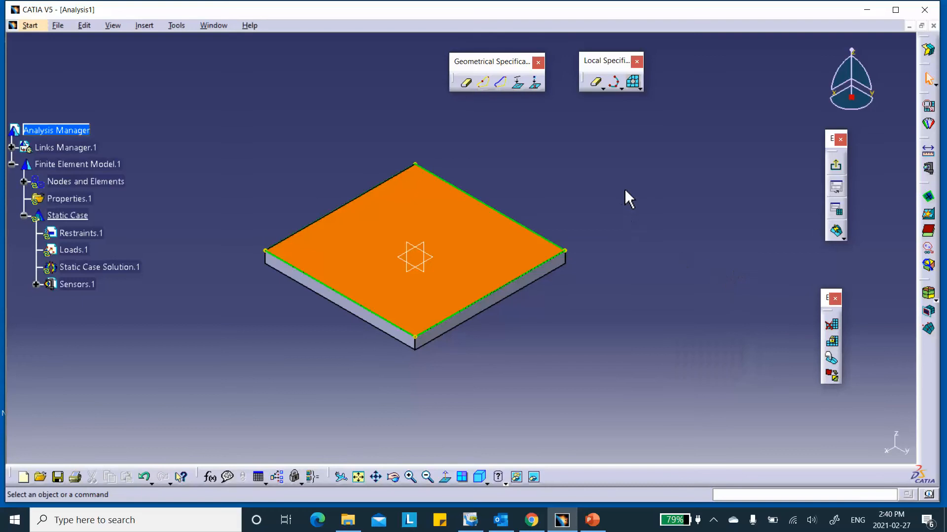
pyautogui.click(838, 233)
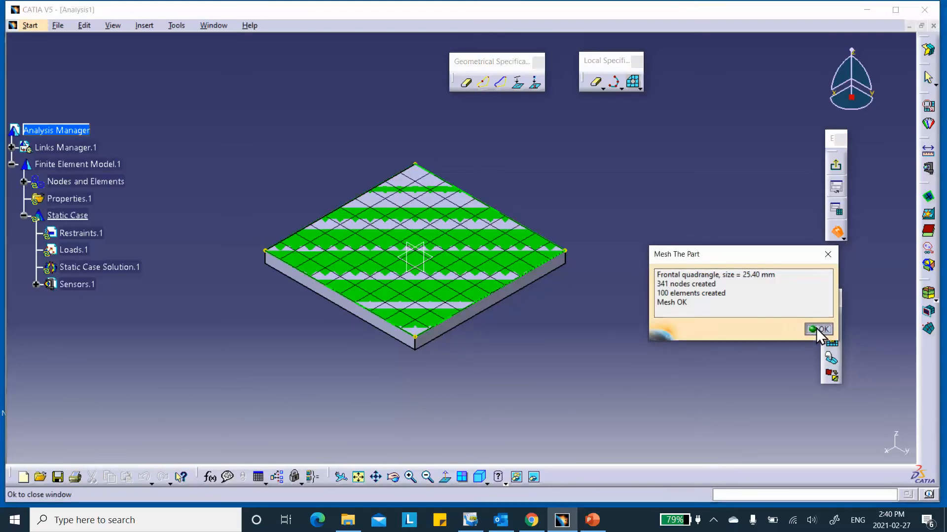
pyautogui.click(816, 329)
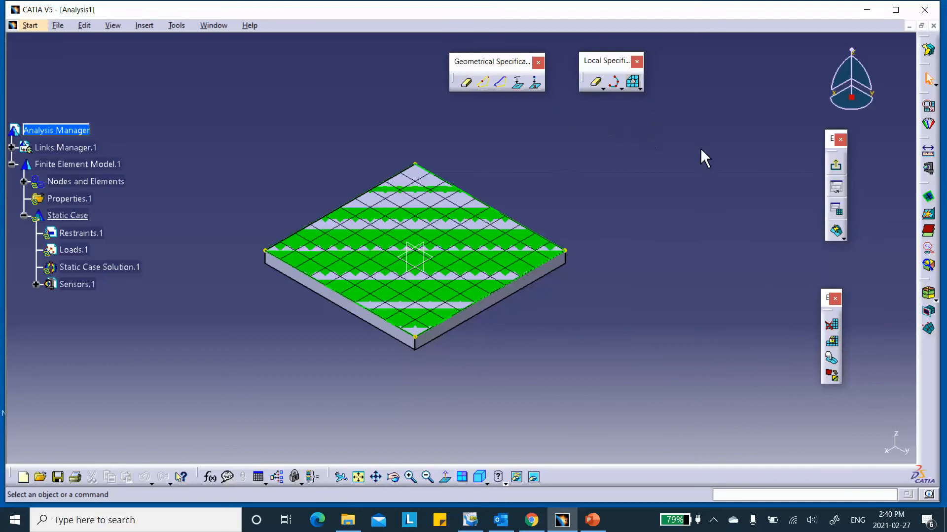
pyautogui.click(836, 165)
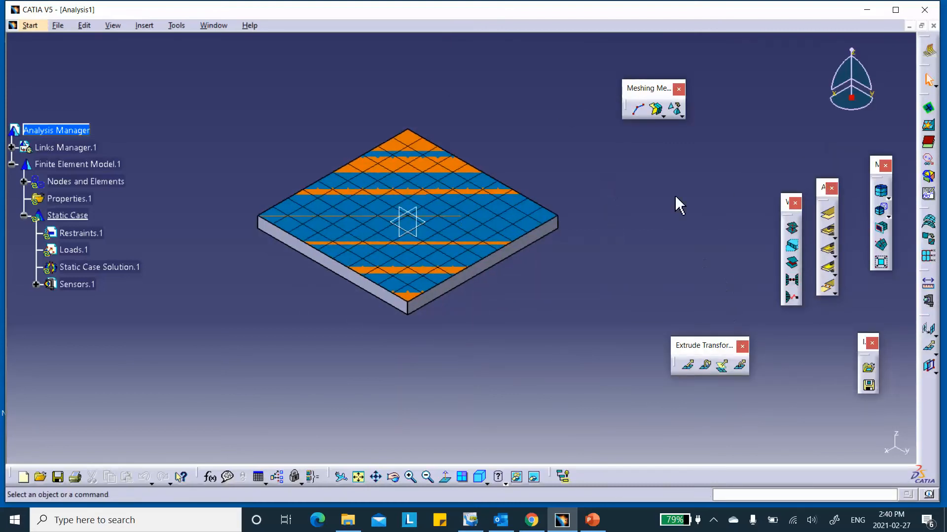
# - Start a Sweep 3D mesh on the core solid with two faces as the bottom sweep limit
pyautogui.click(681, 116)
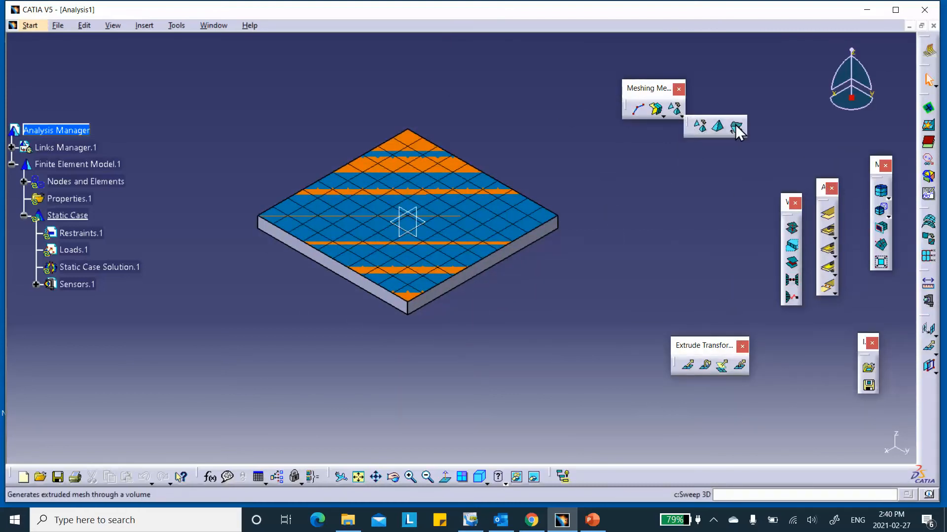
pyautogui.click(736, 128)
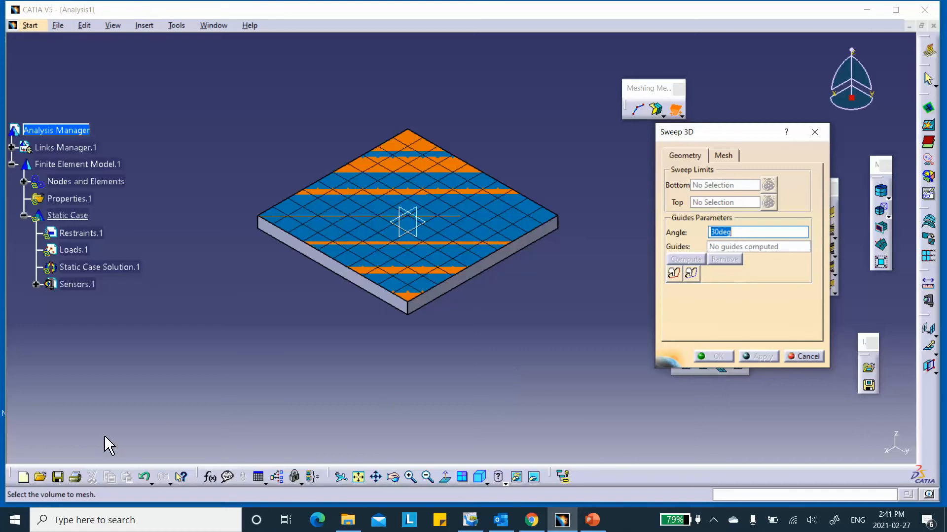
pyautogui.click(18, 506)
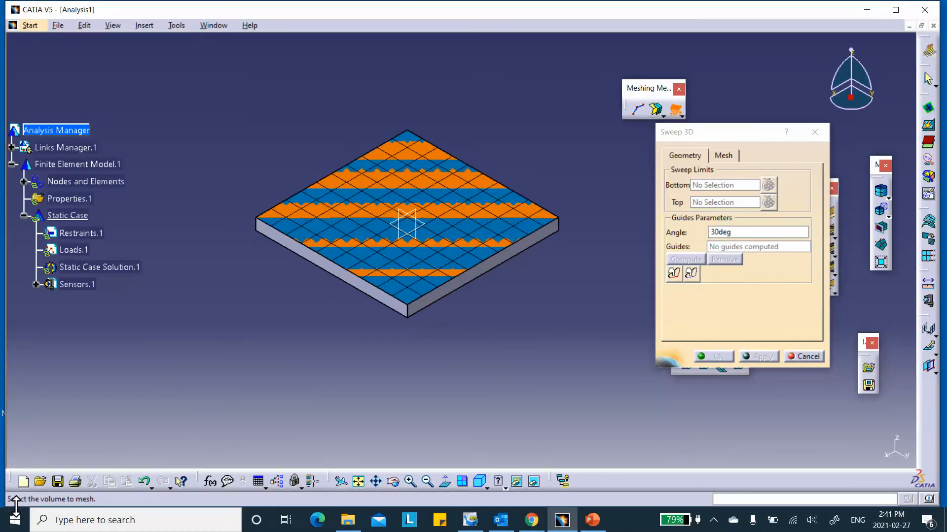
pyautogui.click(320, 261)
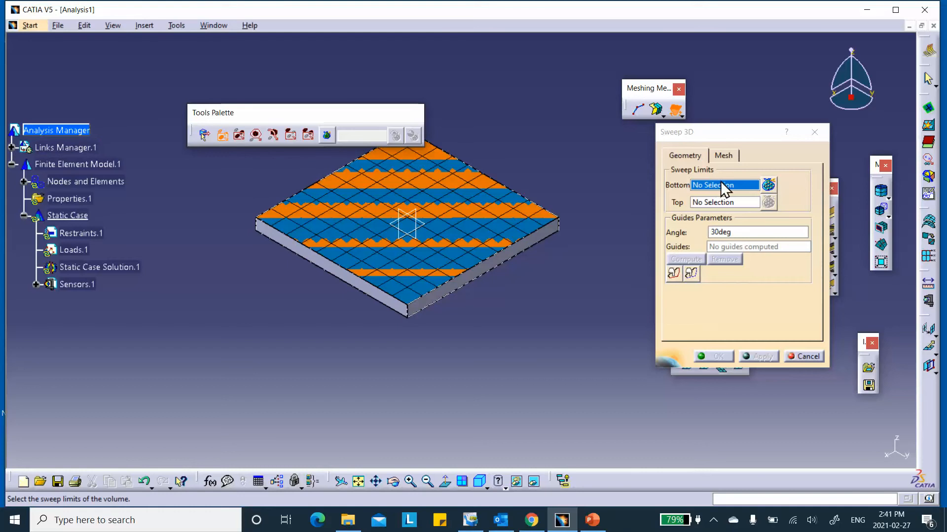
pyautogui.click(458, 185)
pyautogui.moveTo(509, 324); pyautogui.dragTo(548, 301, button='middle')
pyautogui.click(486, 242)
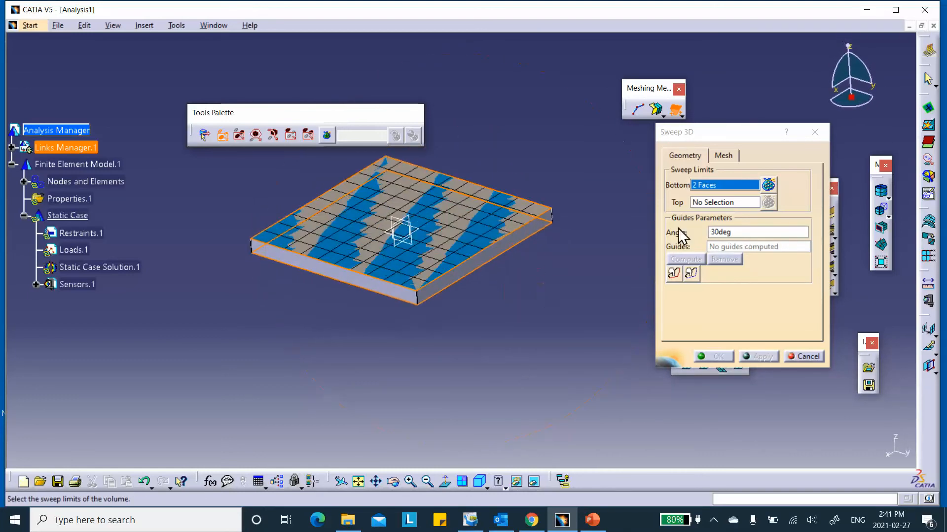
# - Set 10 sweep layers, then cancel the Sweep 3D mesh without creating it
pyautogui.click(723, 157)
pyautogui.doubleClick(729, 253)
pyautogui.write('10')
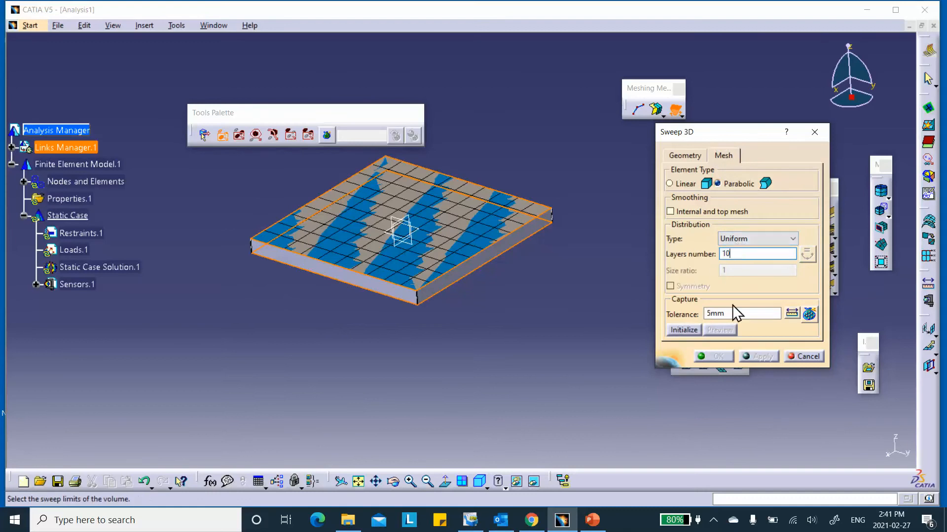
pyautogui.click(685, 156)
pyautogui.click(705, 202)
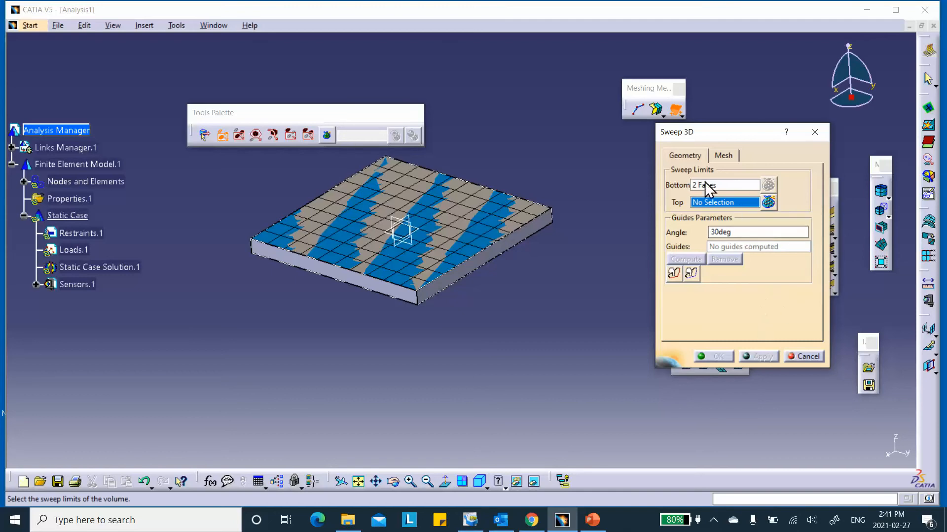
pyautogui.click(807, 356)
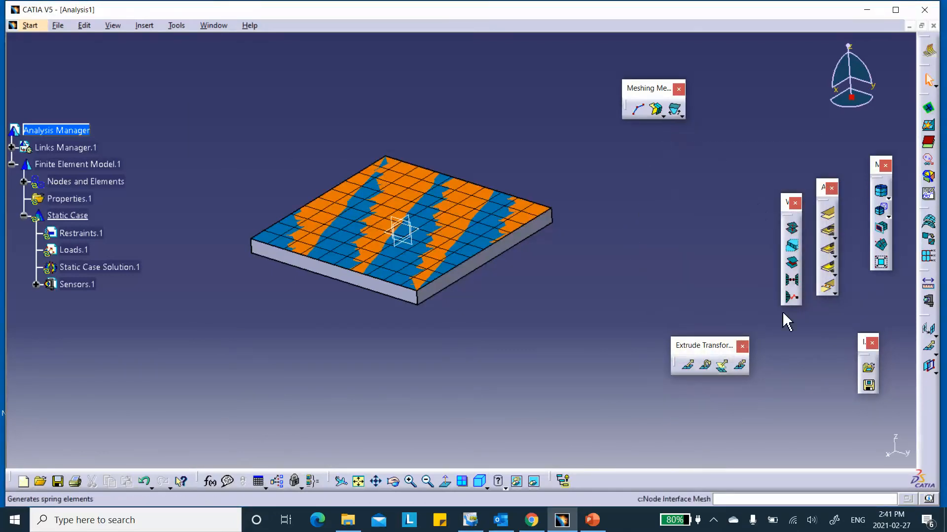
# - Start a Sweep 3D mesh on the plate, with its top face as bottom limit and underside as top limit
pyautogui.click(675, 109)
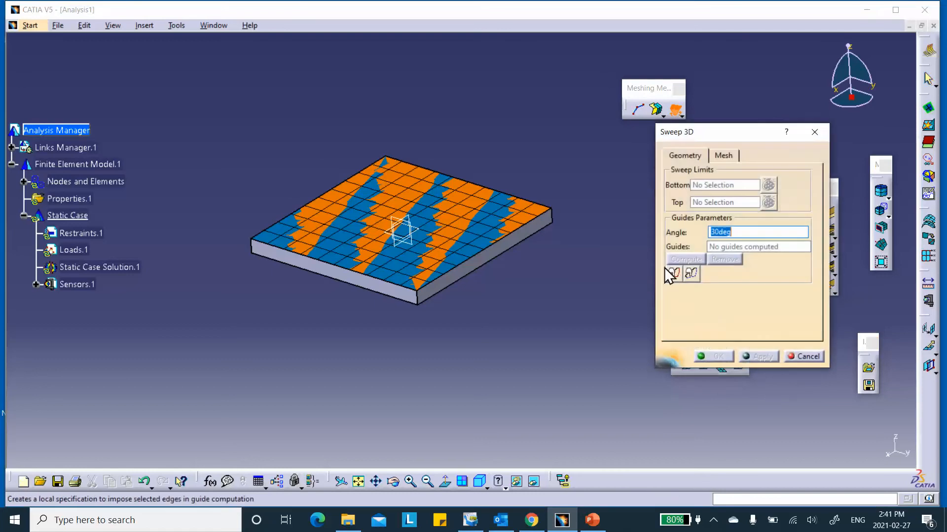
pyautogui.click(459, 289)
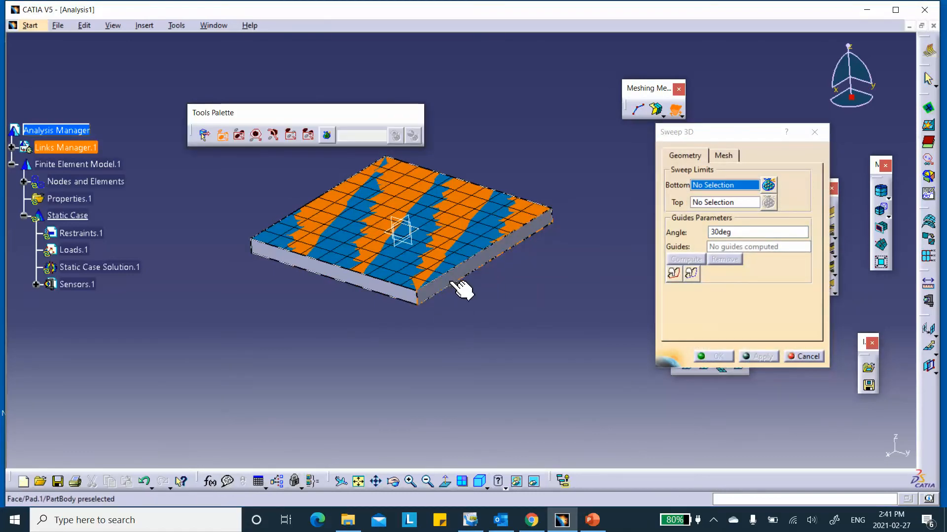
pyautogui.click(463, 203)
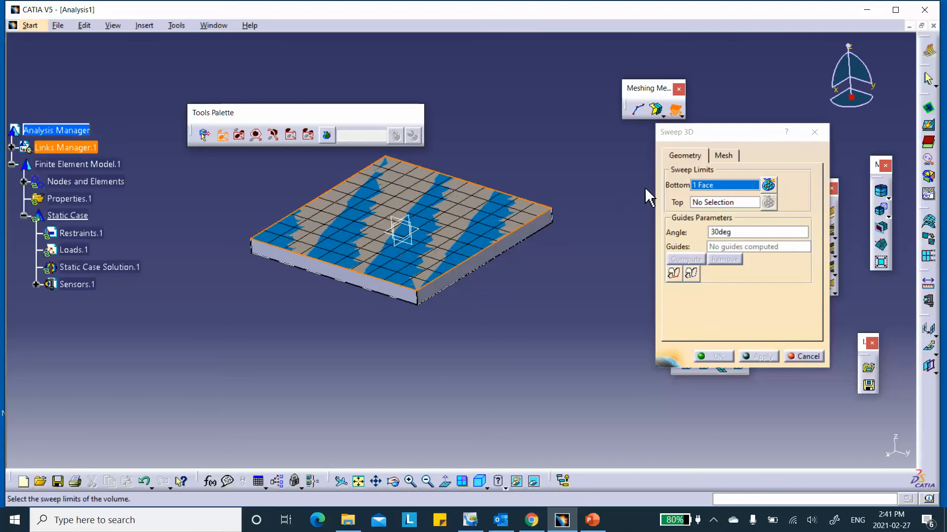
pyautogui.click(715, 203)
pyautogui.moveTo(539, 366); pyautogui.dragTo(472, 221, button='middle')
pyautogui.click(479, 246)
# - Keep 10 sweep layers, then generate and confirm the swept volume mesh
pyautogui.moveTo(477, 137); pyautogui.dragTo(528, 262, button='middle')
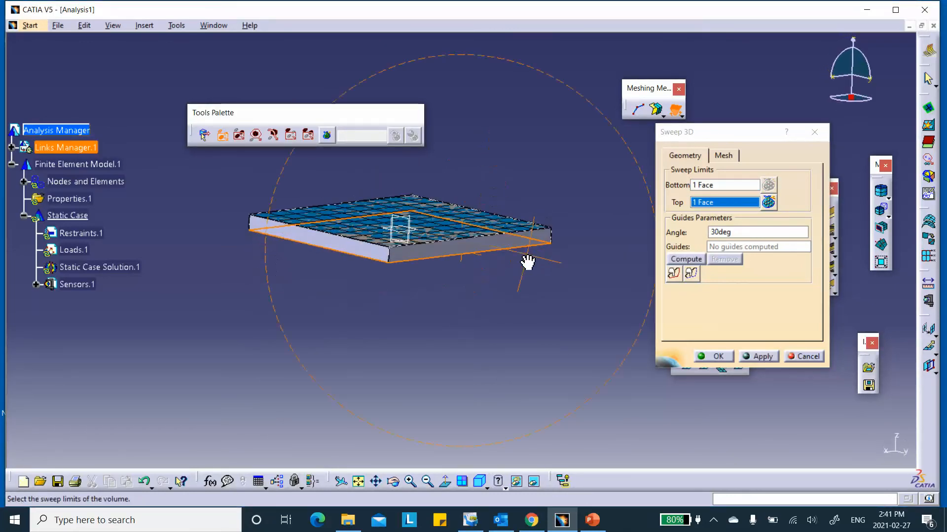
pyautogui.moveTo(416, 212); pyautogui.dragTo(401, 250, button='middle')
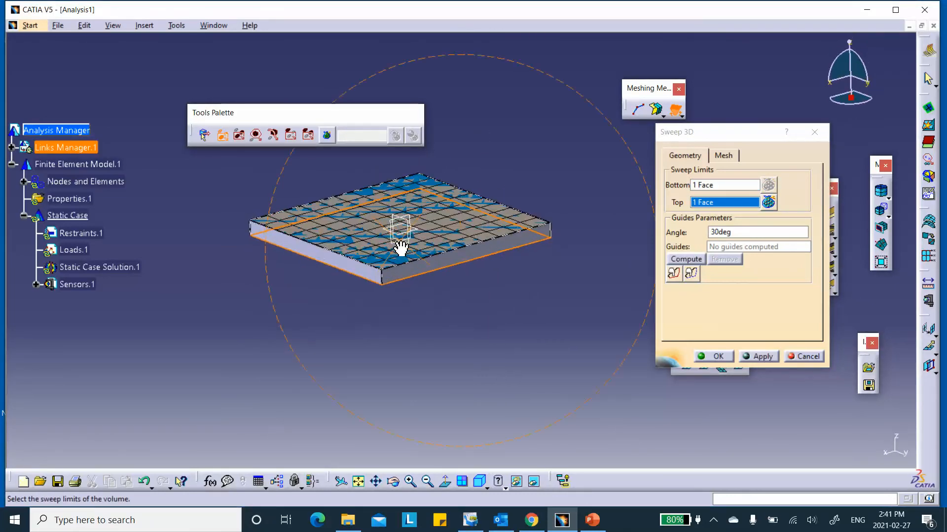
pyautogui.click(723, 157)
pyautogui.doubleClick(729, 254)
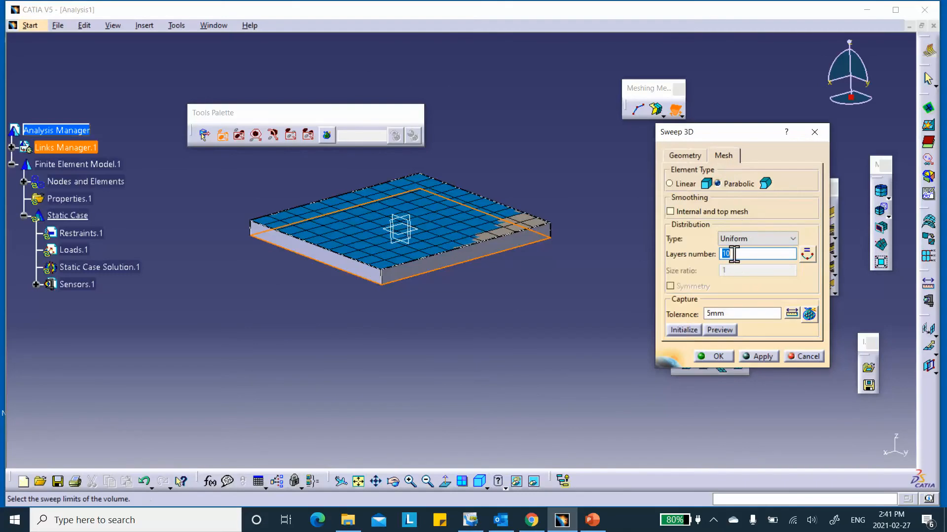
pyautogui.click(761, 356)
pyautogui.keyDown('ctrl'); pyautogui.moveTo(507, 352); pyautogui.dragTo(528, 298, button='middle'); pyautogui.keyUp('ctrl')
pyautogui.click(712, 356)
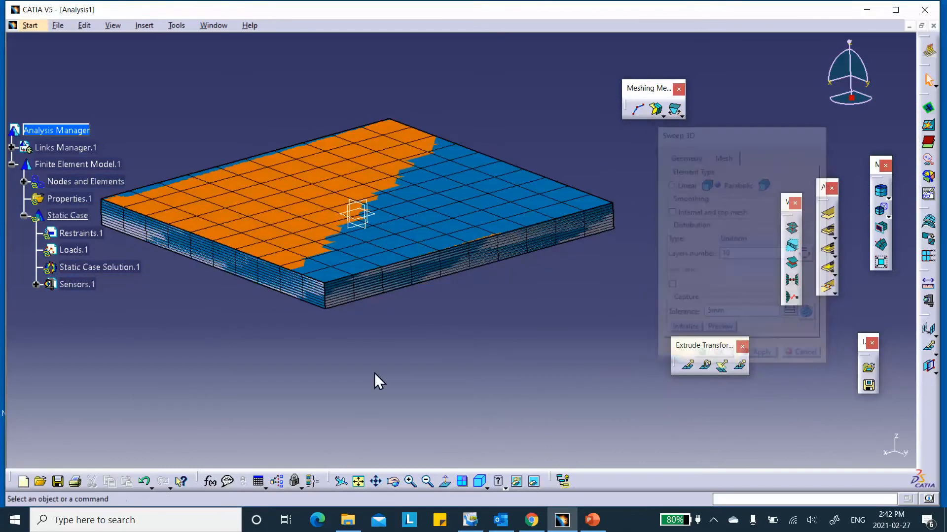
# - Expand Nodes and Elements, delete Surface Mesh.1, then undo the deletion
pyautogui.moveTo(219, 140); pyautogui.dragTo(326, 111, button='middle')
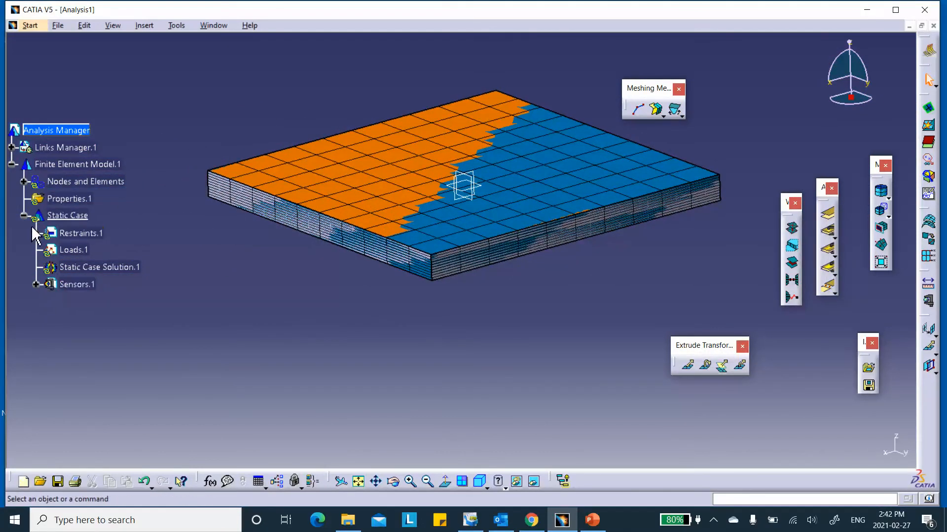
pyautogui.click(24, 181)
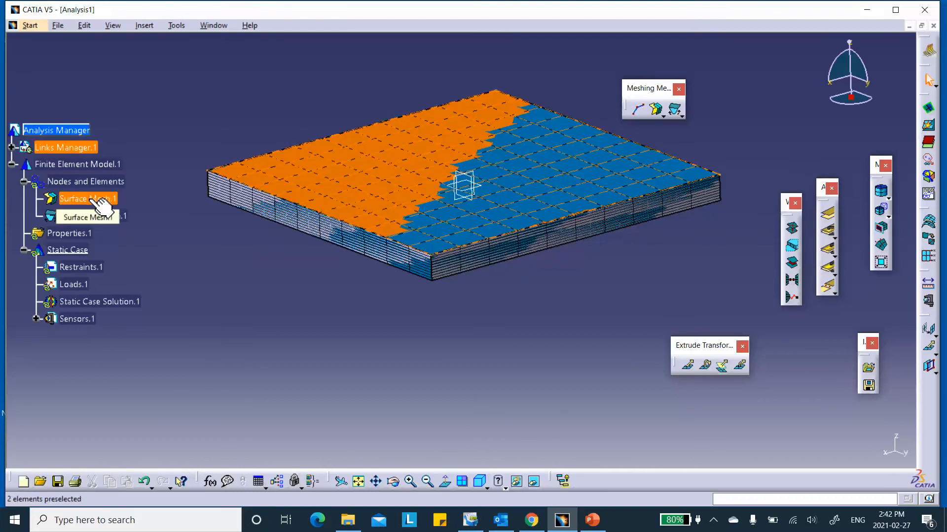
pyautogui.rightClick(91, 199)
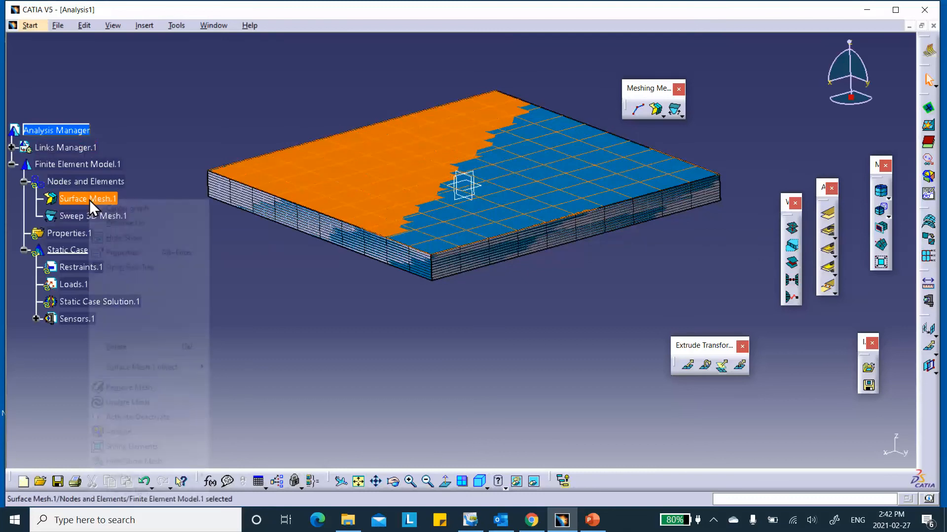
pyautogui.click(143, 348)
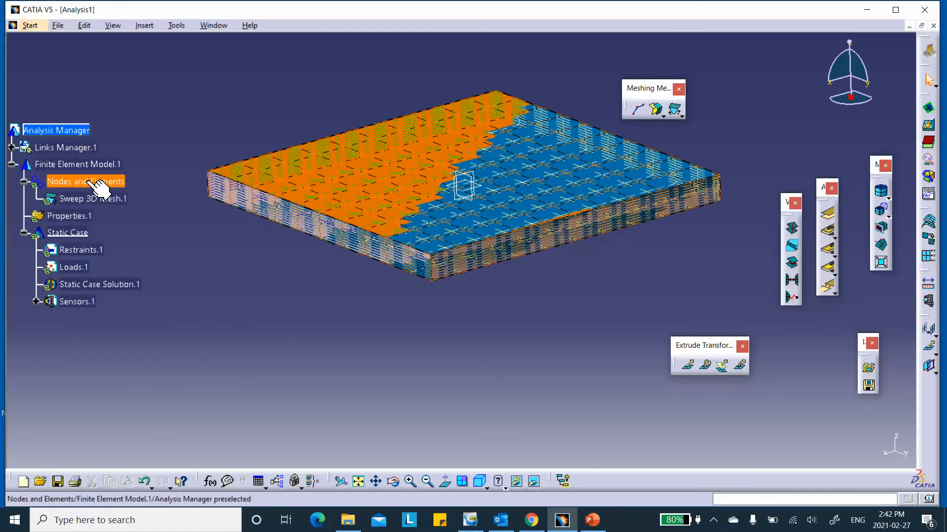
pyautogui.click(144, 483)
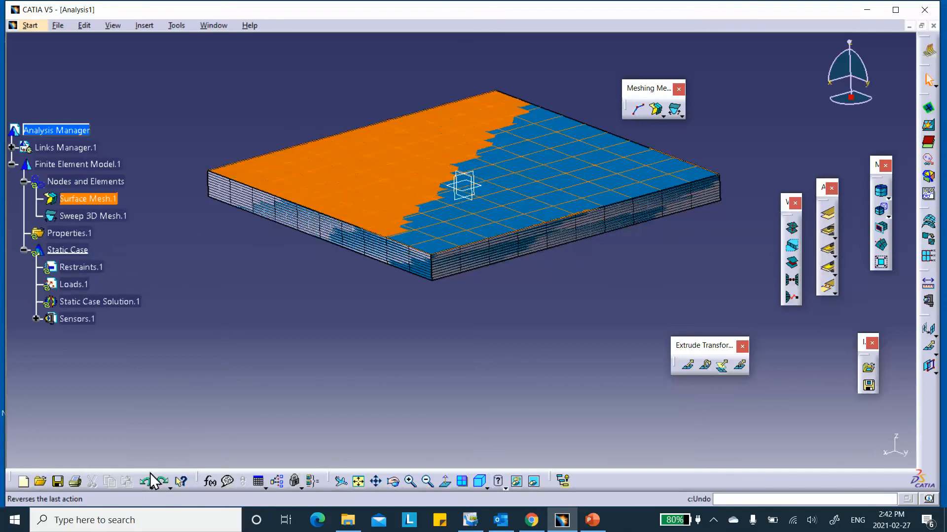
# - Deactivate the Surface Mesh.1 shell mesh, leaving Sweep 3D Mesh.1 unselected
pyautogui.rightClick(108, 199)
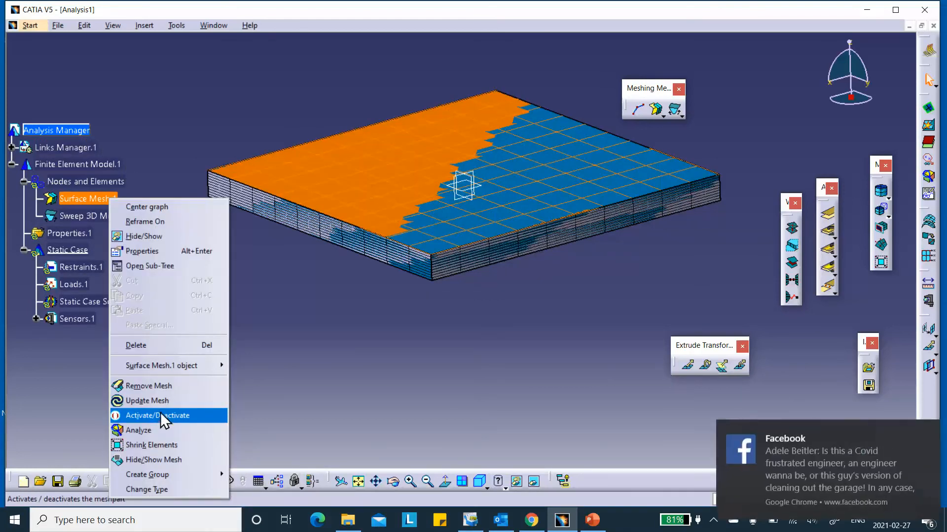
pyautogui.click(304, 393)
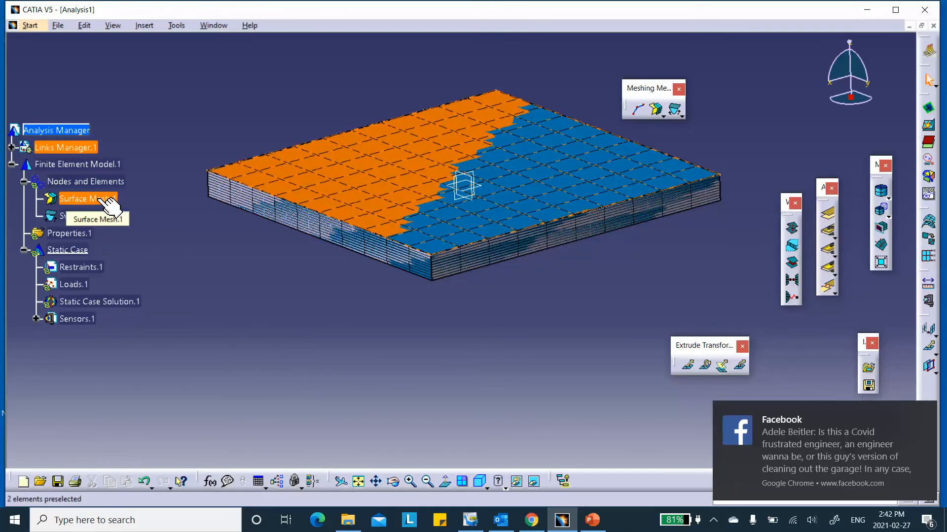
pyautogui.keyDown('ctrl'); pyautogui.click(94, 215); pyautogui.keyUp('ctrl')
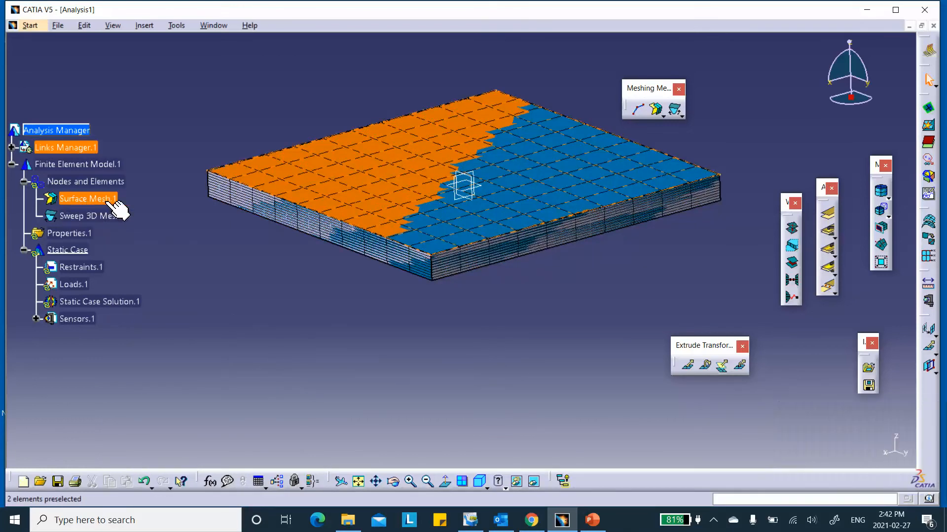
pyautogui.keyDown('ctrl'); pyautogui.click(285, 211); pyautogui.keyUp('ctrl')
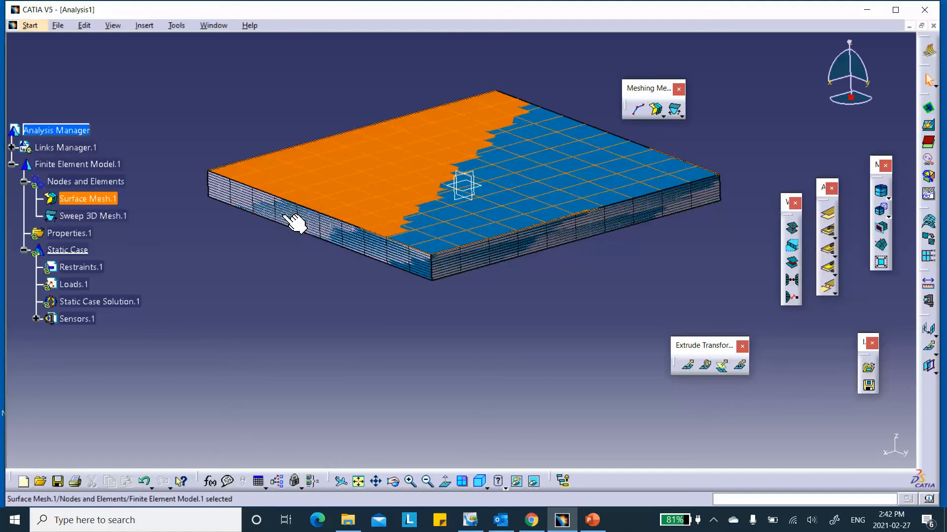
pyautogui.rightClick(94, 202)
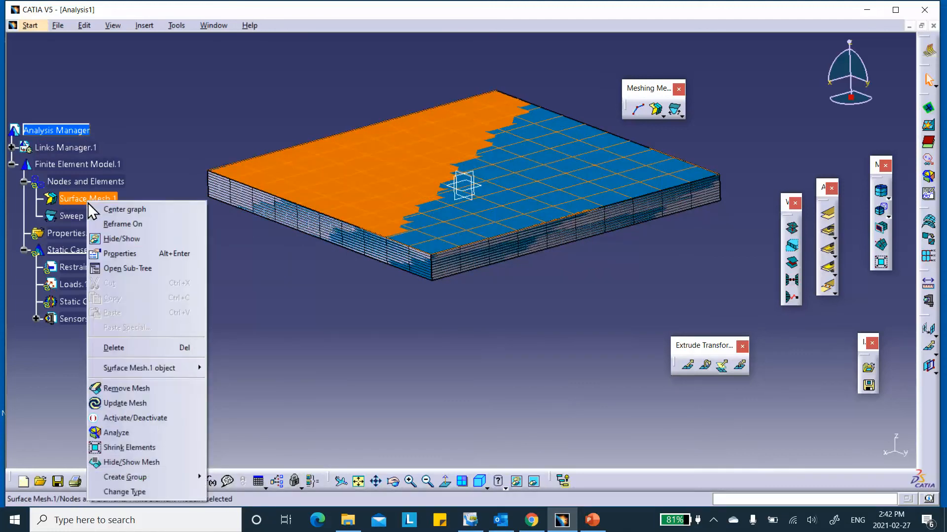
pyautogui.click(147, 420)
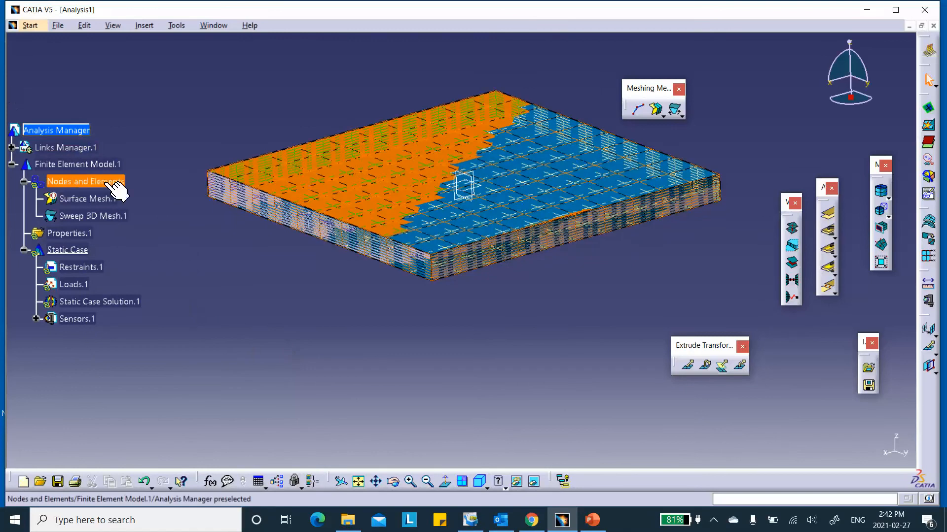
# - Rename Surface Mesh.1 to 'dummy-shell-mesh-for-sweeping' through its Properties
pyautogui.rightClick(101, 200)
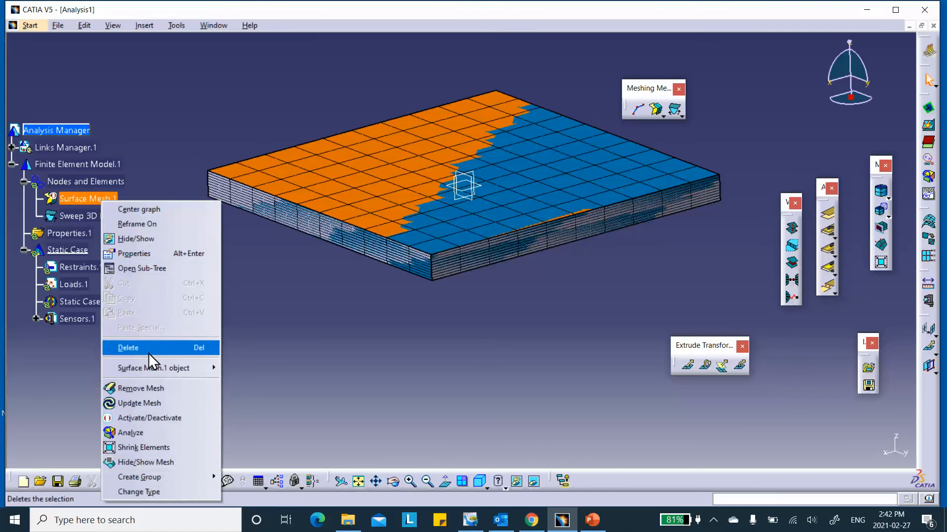
pyautogui.click(140, 253)
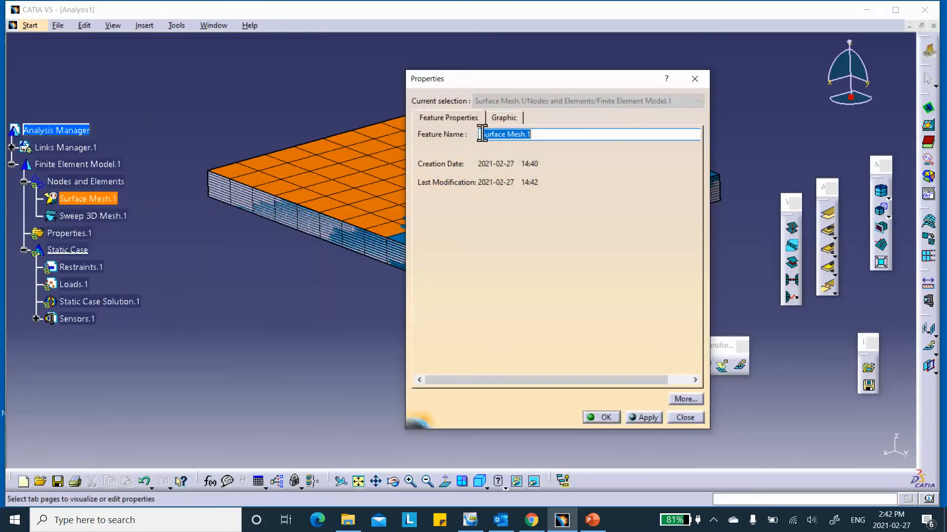
pyautogui.write('dummy-shell-mesh-for-sweeping')
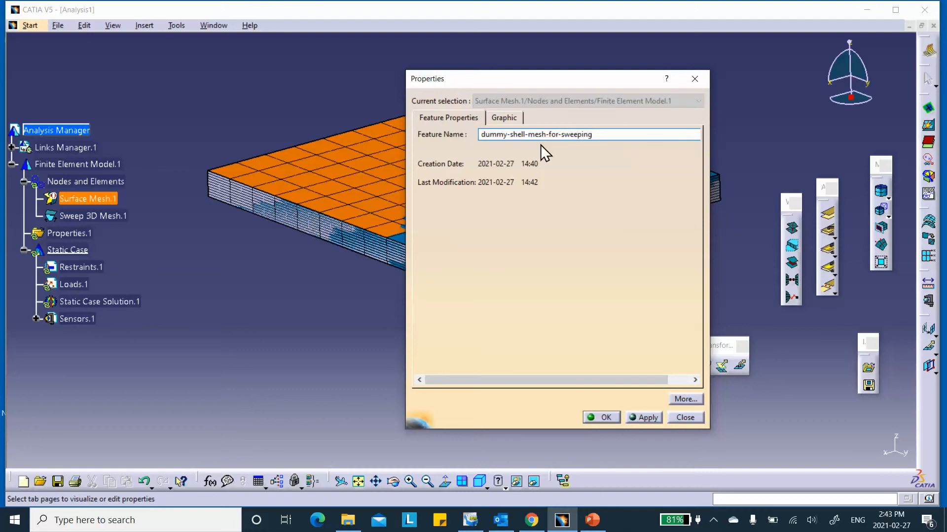
pyautogui.click(604, 417)
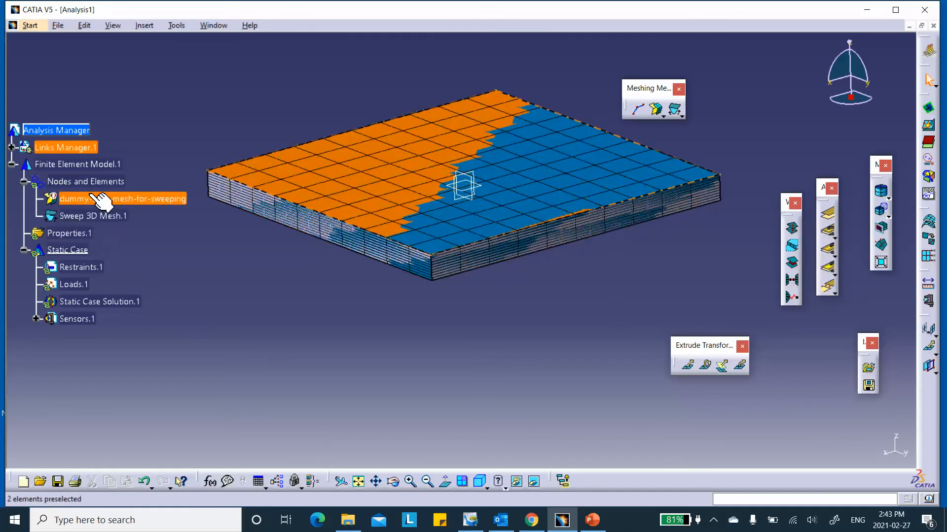
# - Hide Sweep 3D Mesh.1
pyautogui.rightClick(102, 217)
pyautogui.click(285, 405)
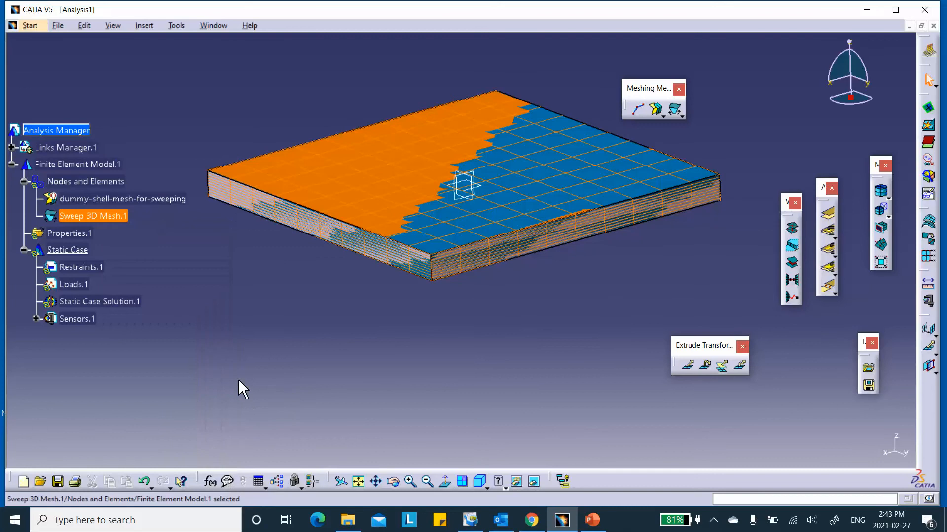
pyautogui.rightClick(114, 217)
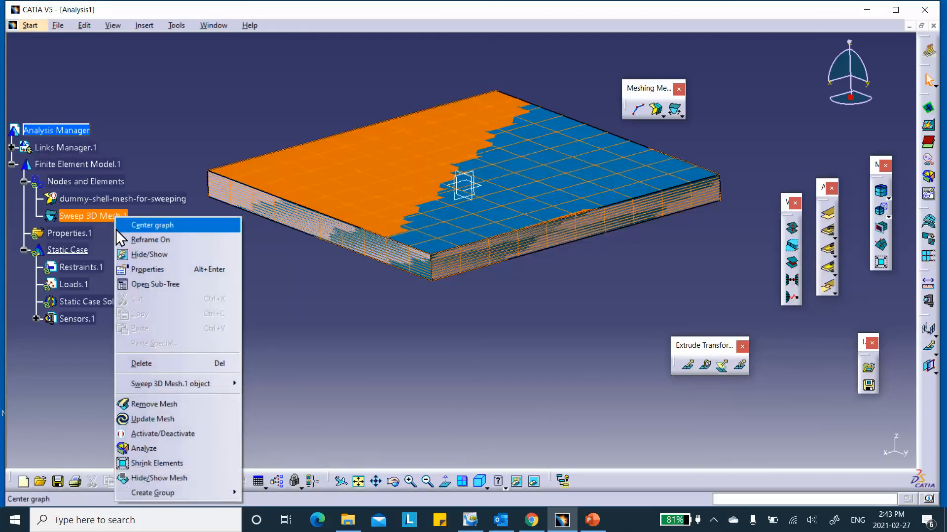
pyautogui.click(133, 255)
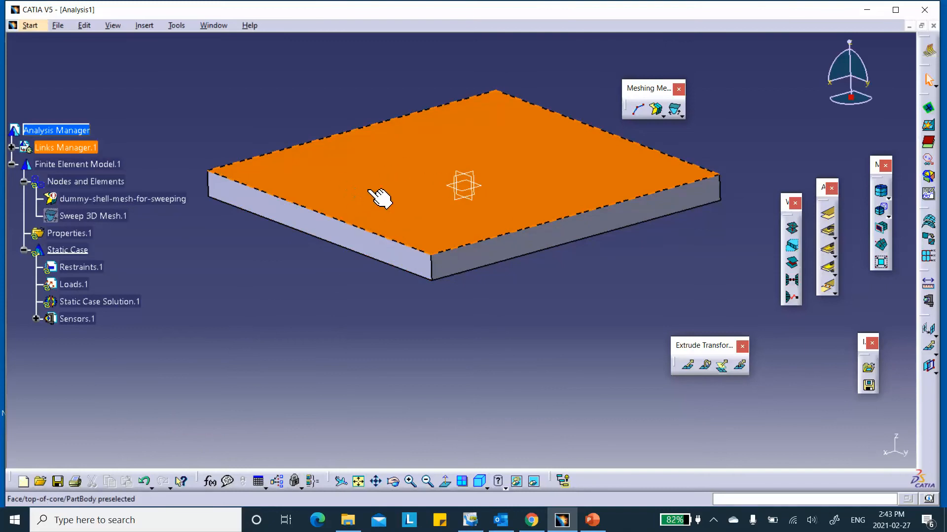
# - Expand Links Manager.1 and Product1, hide the core part and show the top-face part
pyautogui.click(12, 147)
pyautogui.click(24, 164)
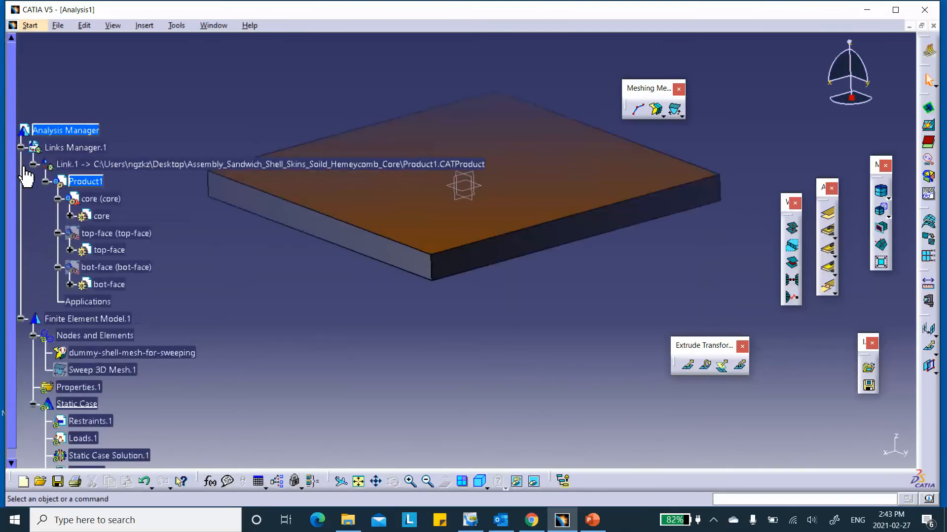
pyautogui.scroll(-3, 49, 164)
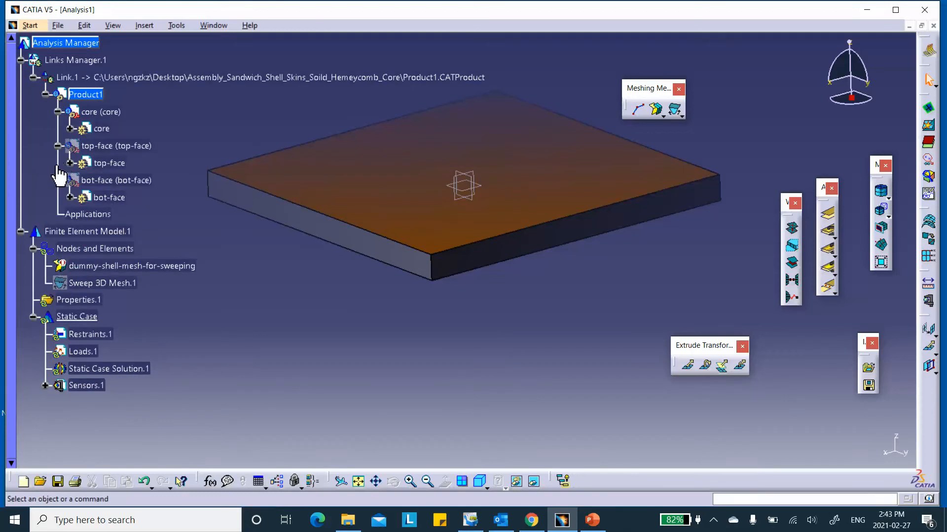
pyautogui.rightClick(111, 114)
pyautogui.click(128, 147)
pyautogui.rightClick(127, 146)
pyautogui.click(158, 184)
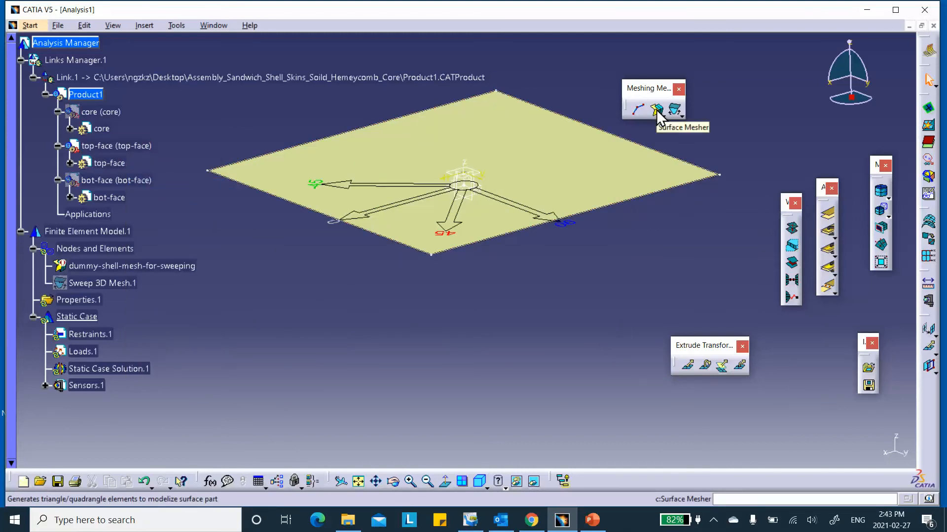
# - Mesh the top-face surface with 25.4 mm quad surface elements
pyautogui.click(656, 110)
pyautogui.click(555, 168)
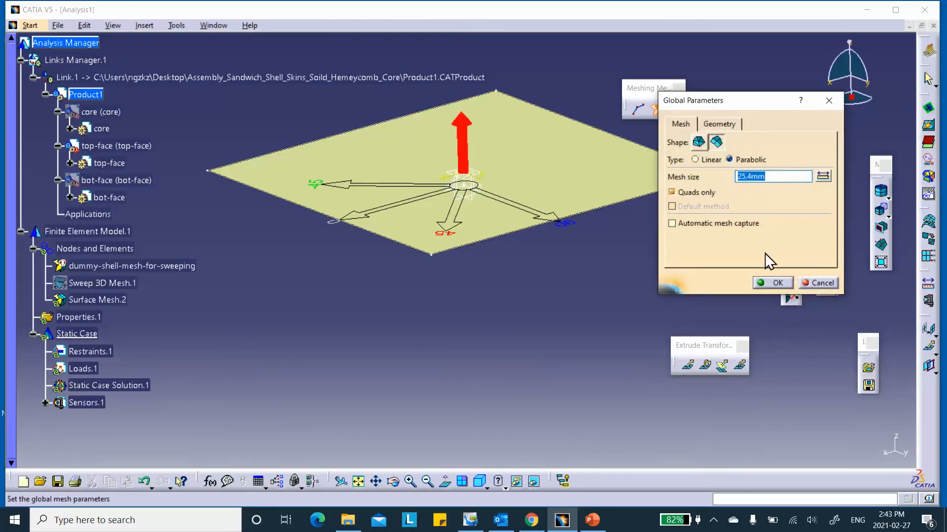
pyautogui.click(777, 283)
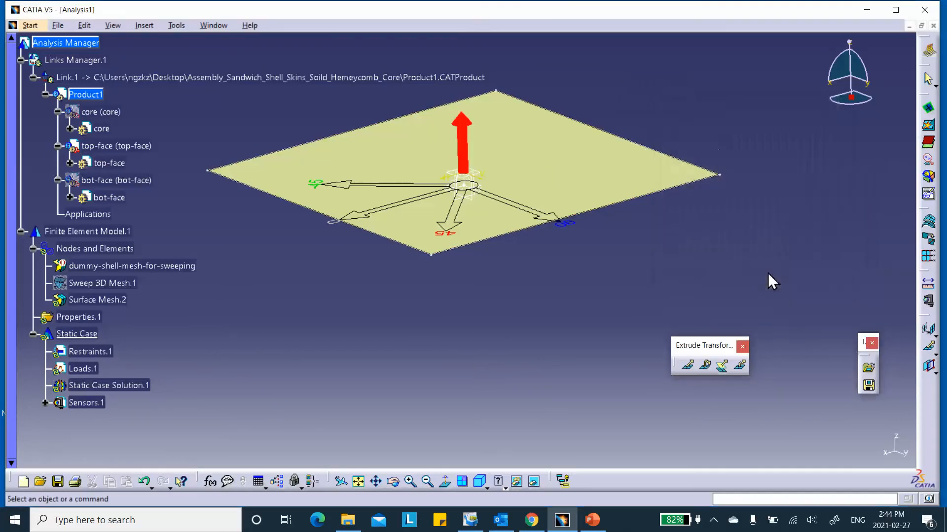
pyautogui.click(837, 232)
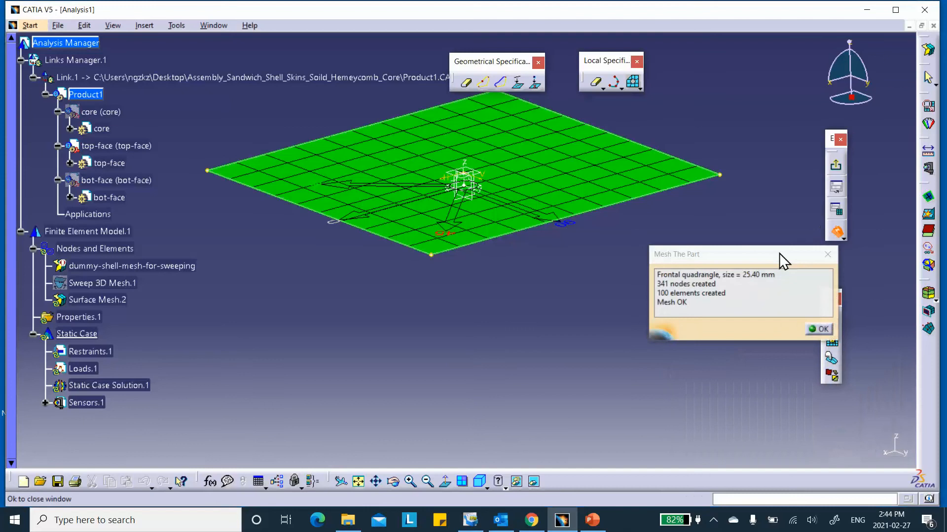
pyautogui.click(819, 329)
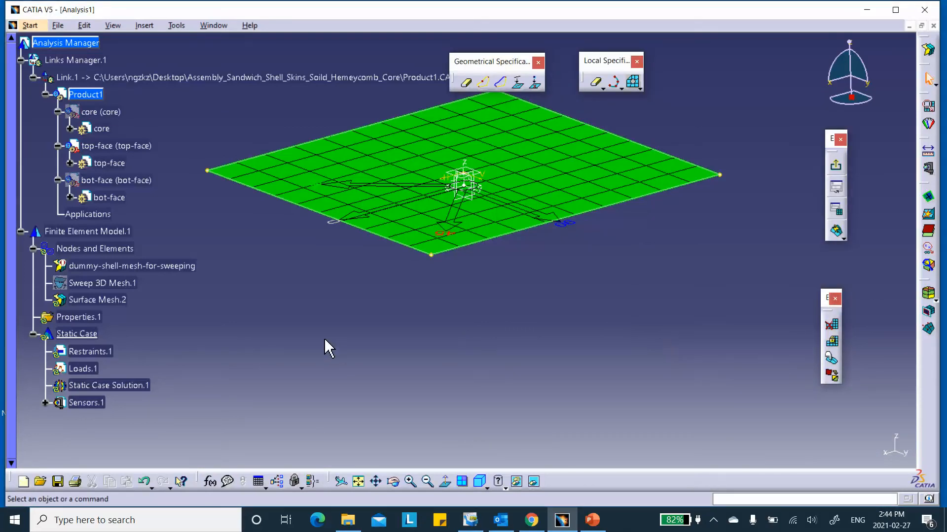
pyautogui.click(838, 165)
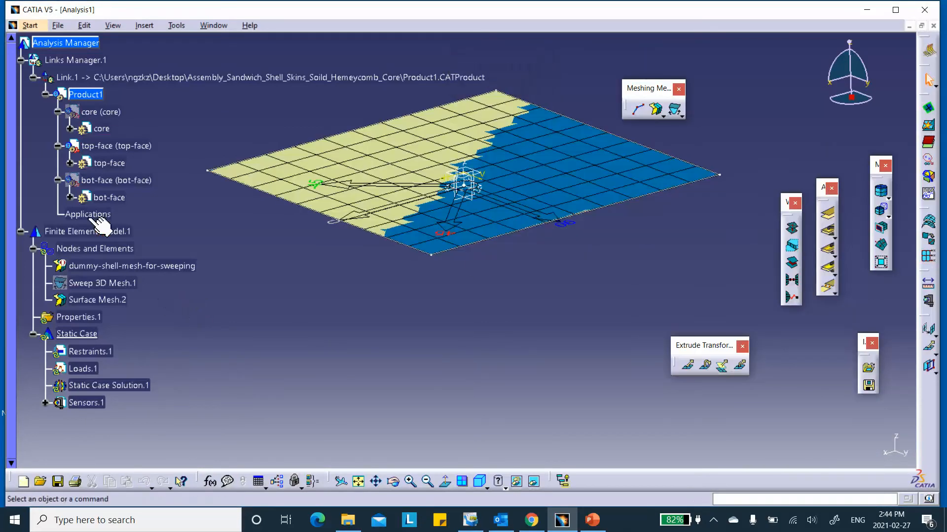
# - Rename Surface Mesh.2 to 'top-shell'
pyautogui.rightClick(89, 301)
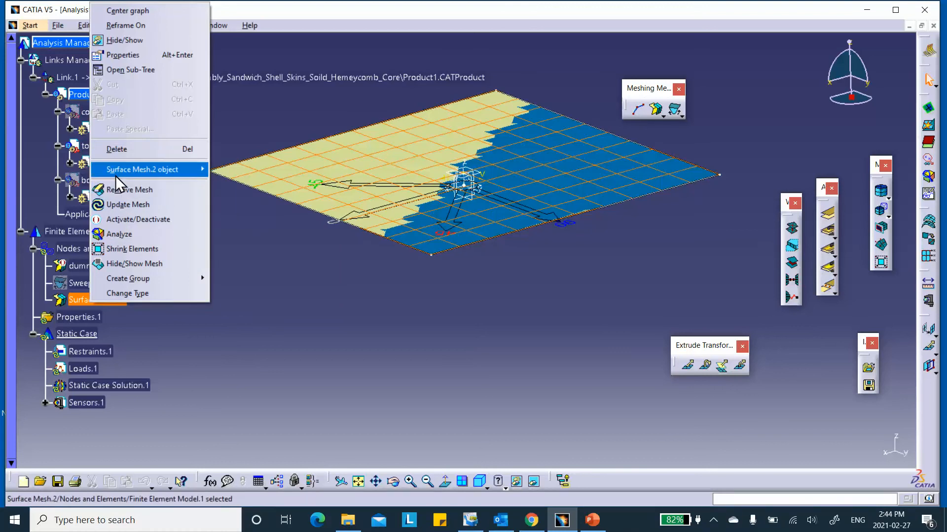
pyautogui.click(123, 55)
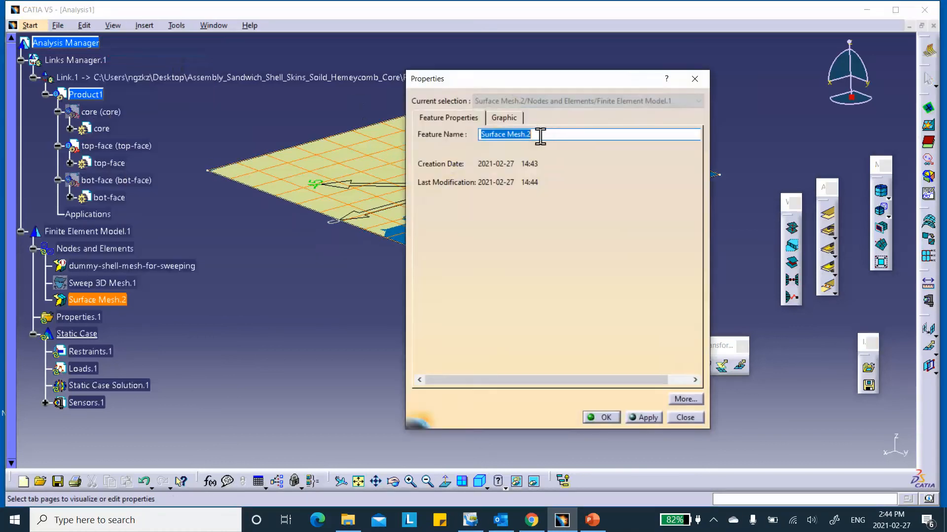
pyautogui.write('t')
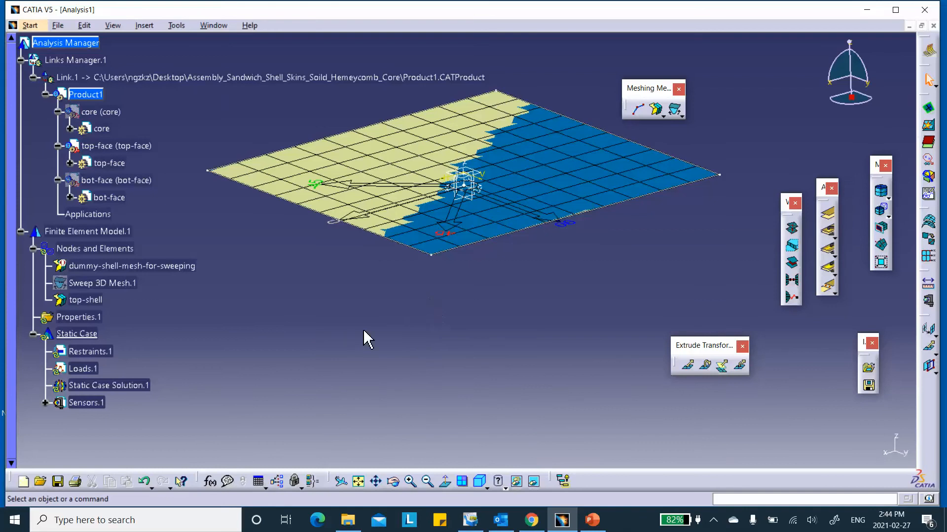
# - Hide the top-face part and show the bot-face part
pyautogui.rightClick(110, 146)
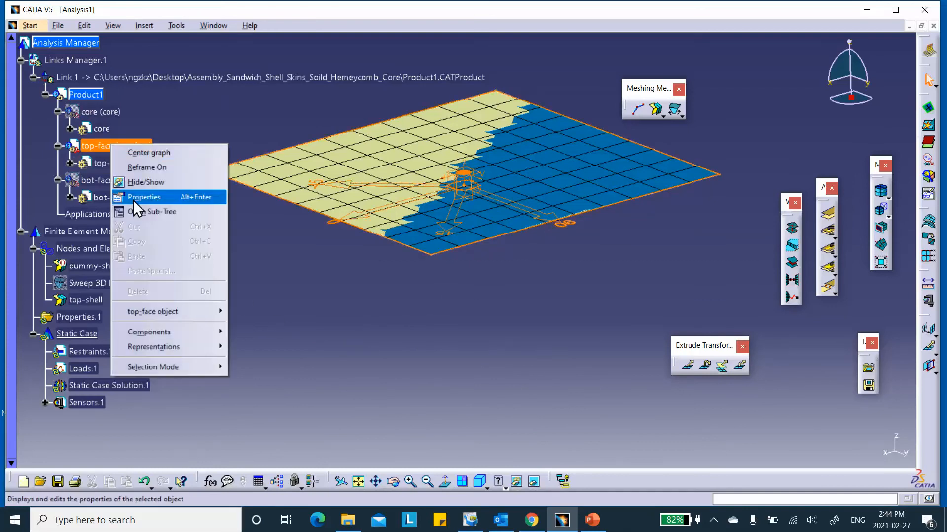
pyautogui.click(144, 182)
pyautogui.rightClick(126, 181)
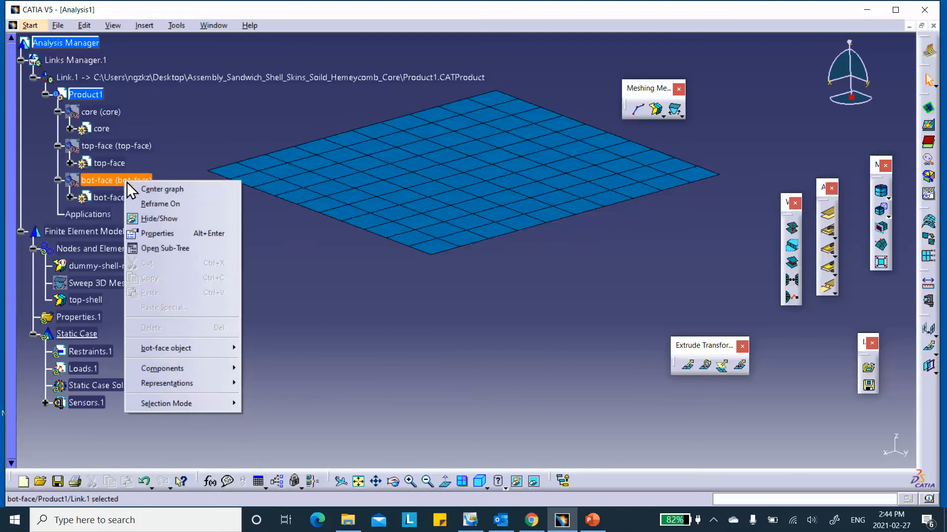
pyautogui.click(152, 218)
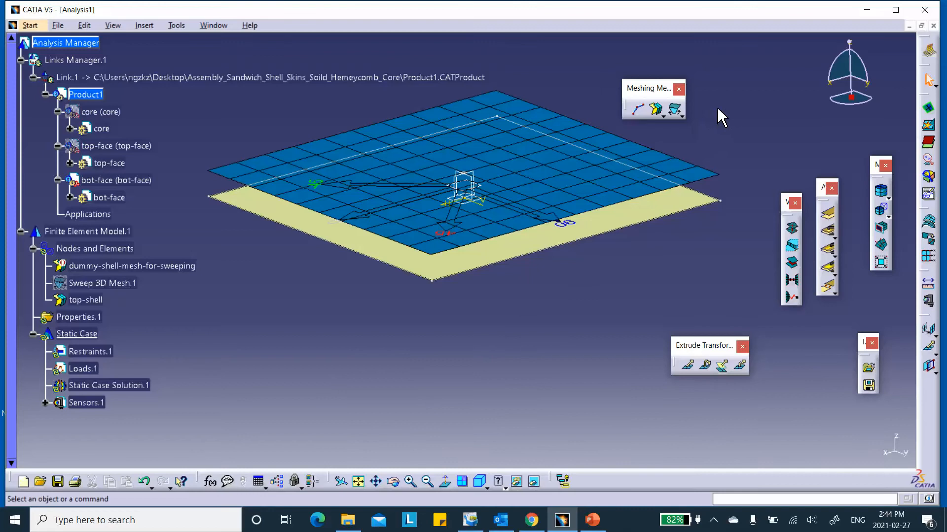
# - Mesh the bottom face with 25.4 mm quad surface elements
pyautogui.click(657, 109)
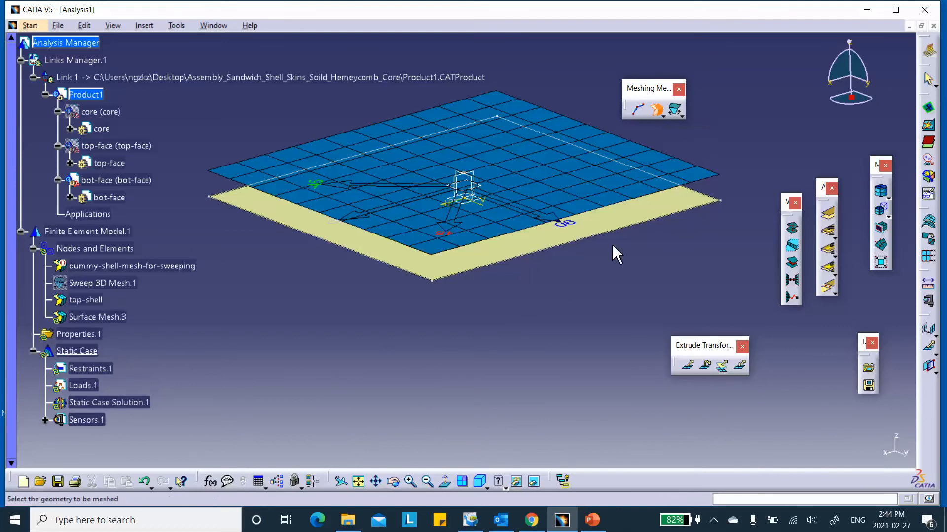
pyautogui.click(501, 247)
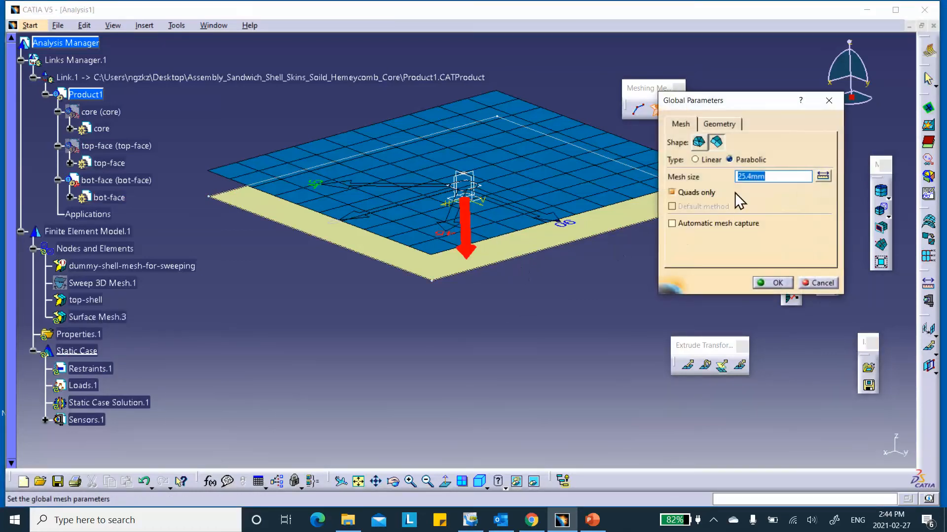
pyautogui.click(771, 282)
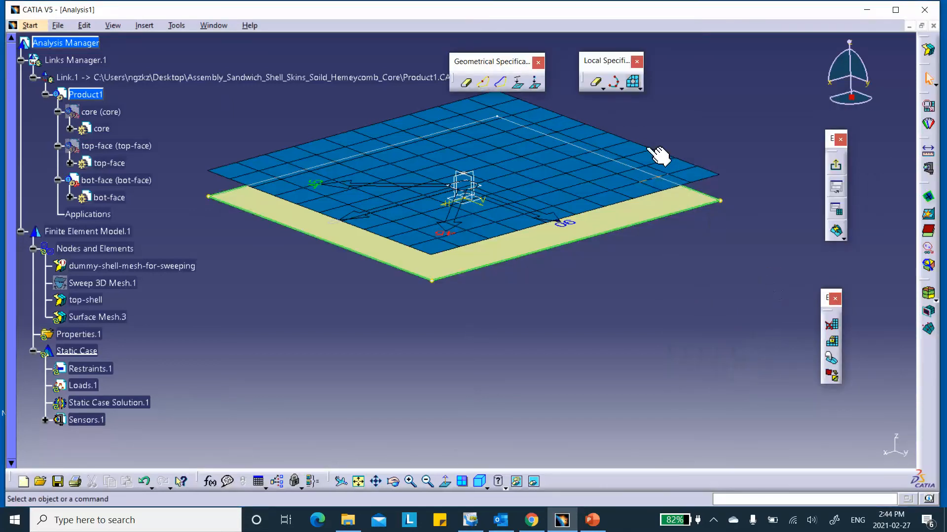
pyautogui.click(837, 233)
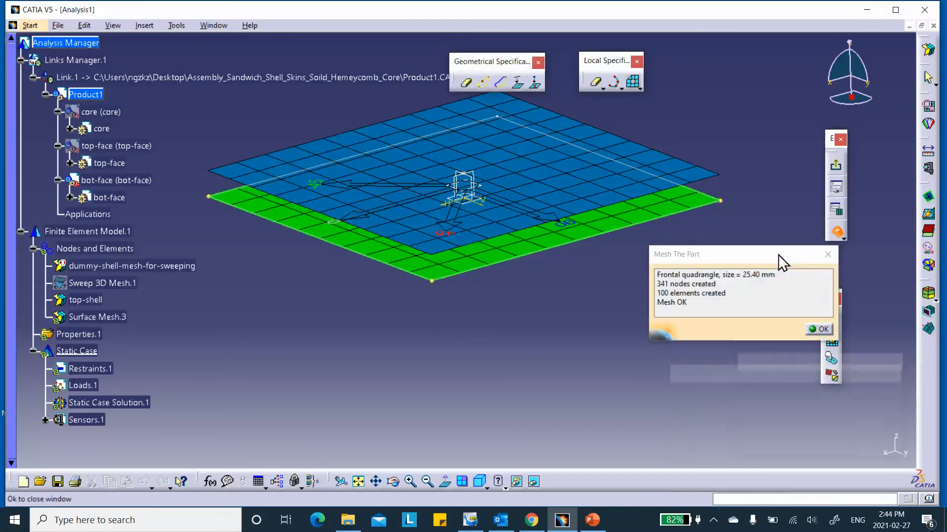
pyautogui.click(819, 330)
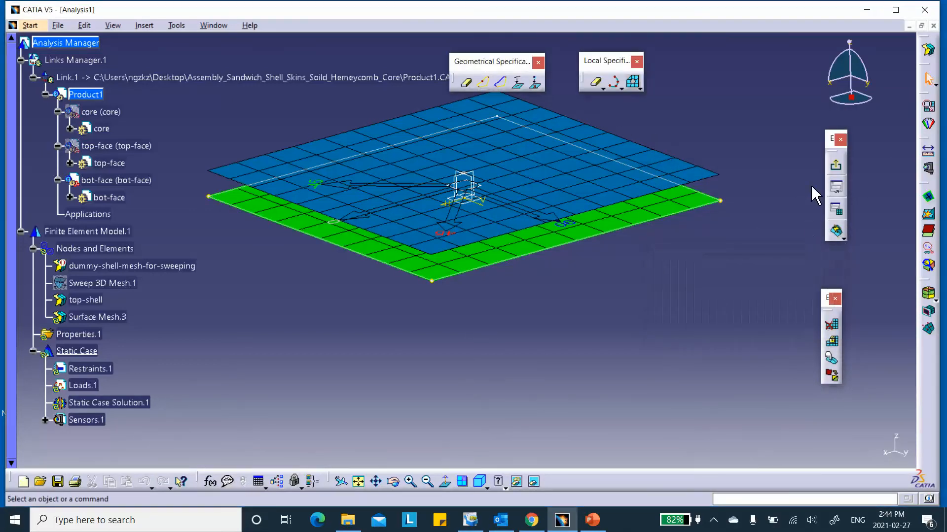
pyautogui.click(835, 165)
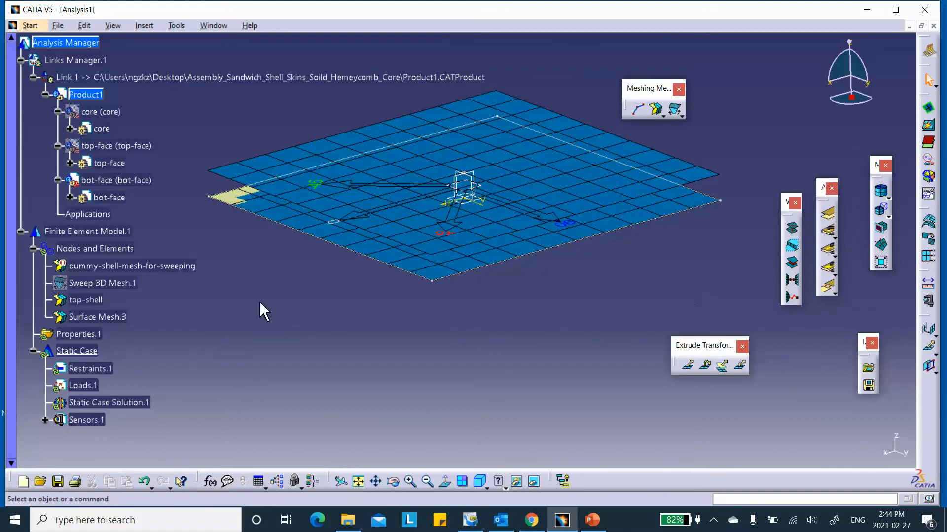
# - Rename Surface Mesh.3 to 'bot-shell' via its Properties
pyautogui.scroll(-1, 161, 314)
pyautogui.click(108, 277)
pyautogui.rightClick(107, 279)
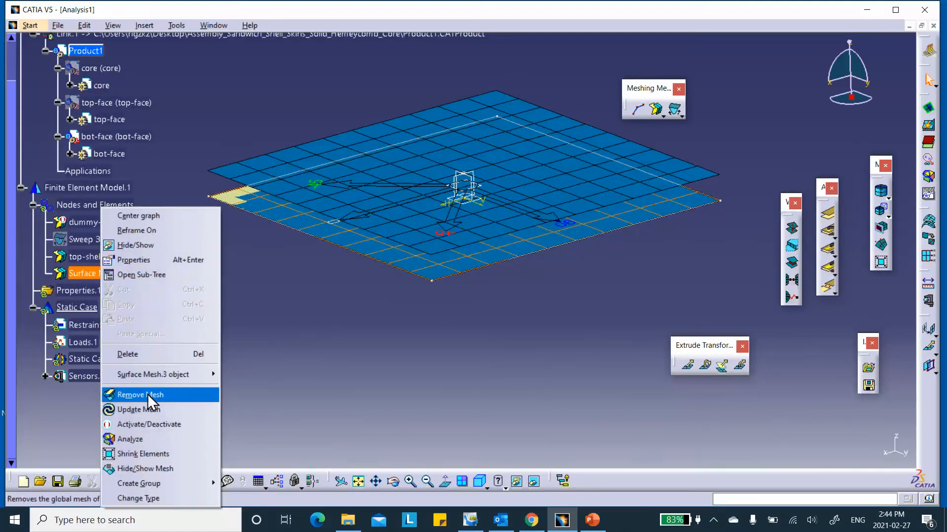
pyautogui.click(133, 260)
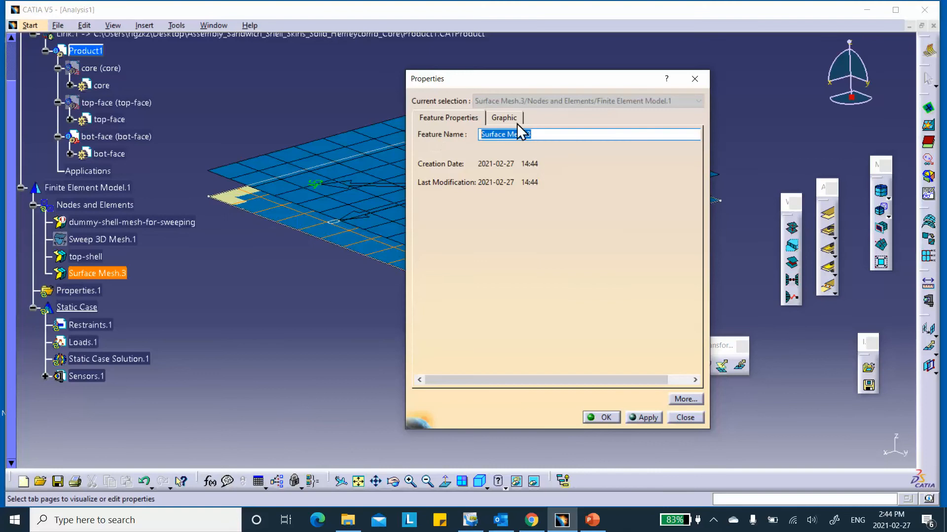
pyautogui.write('bot-shell')
pyautogui.click(604, 418)
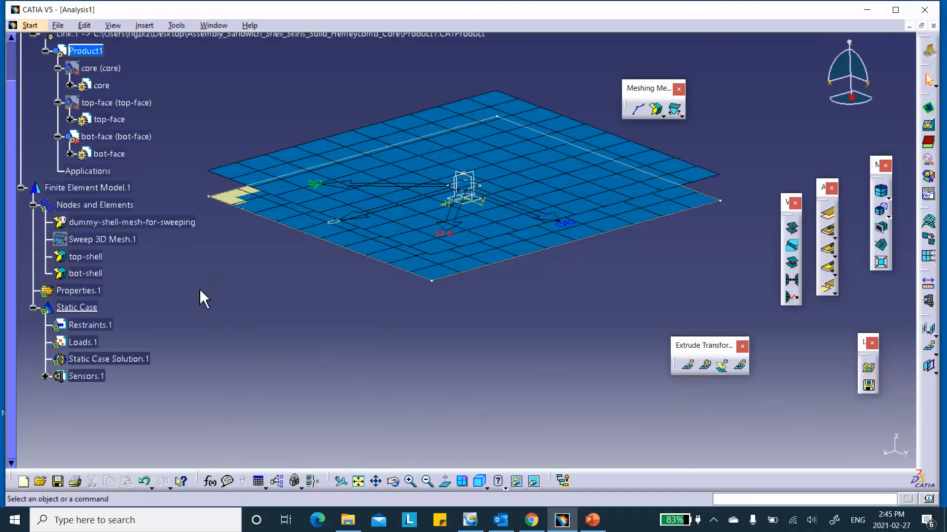
pyautogui.scroll(-1, 209, 291)
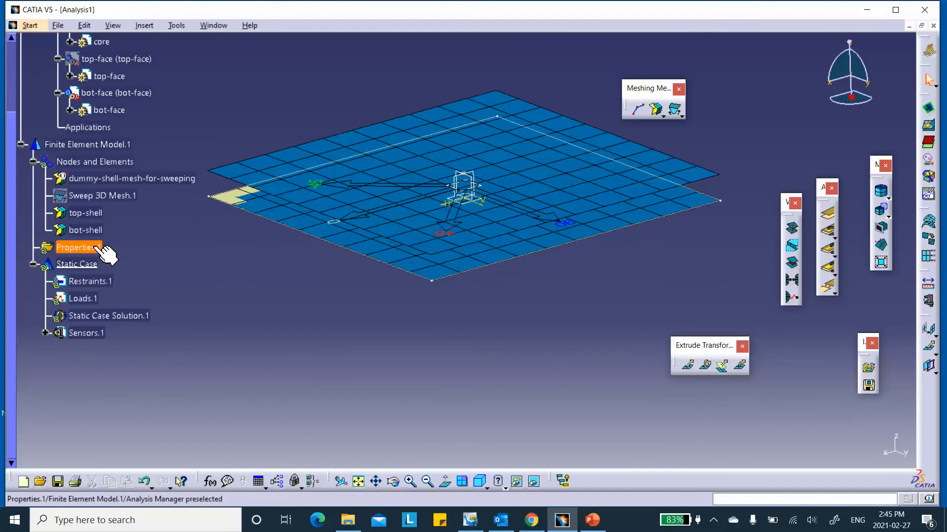
pyautogui.scroll(2, 152, 265)
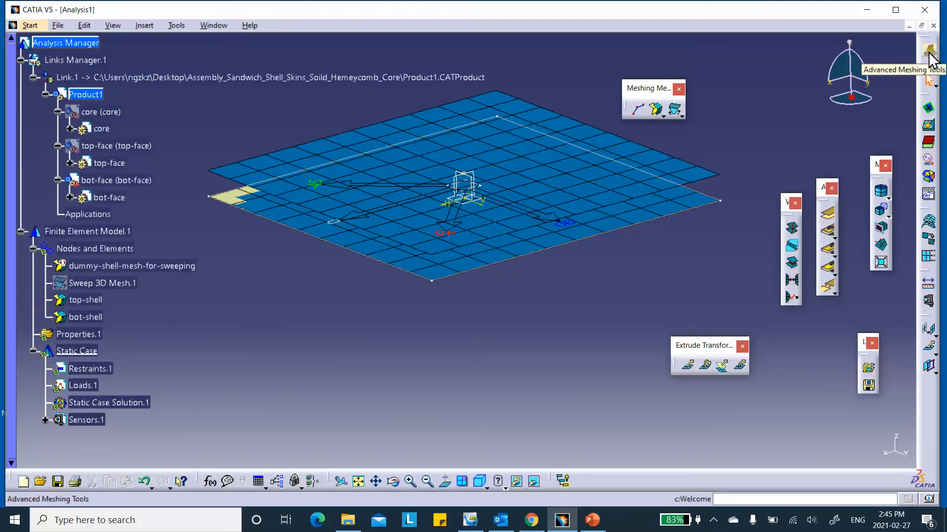
# - Switch to the structural analysis workbench and hide the rosette axes
pyautogui.click(929, 52)
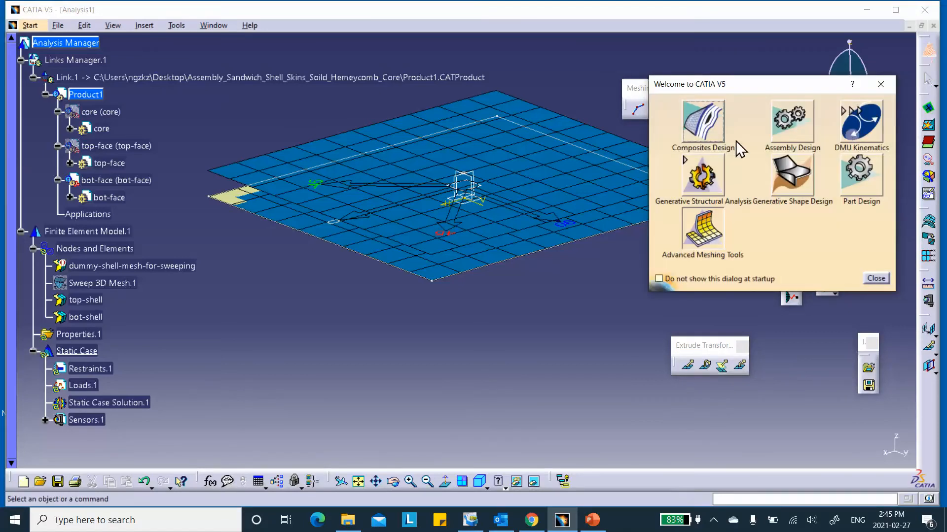
pyautogui.click(702, 180)
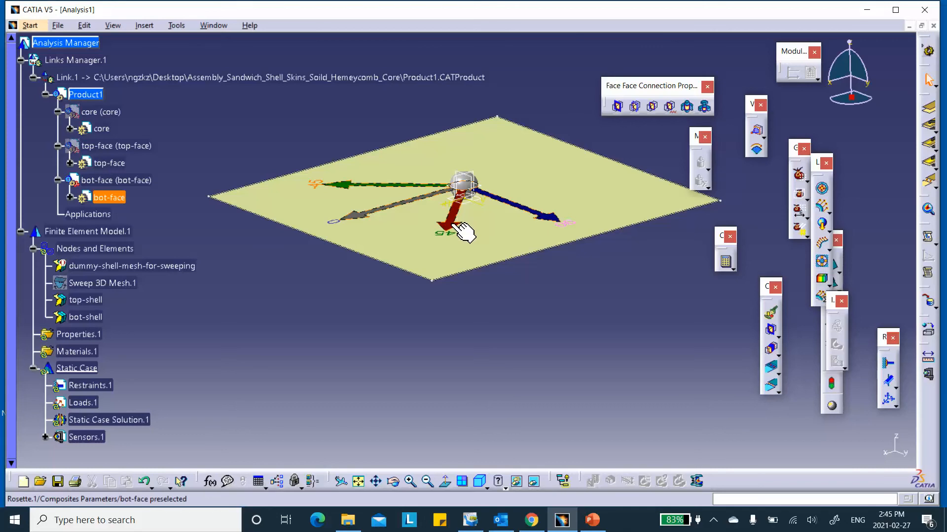
pyautogui.rightClick(451, 225)
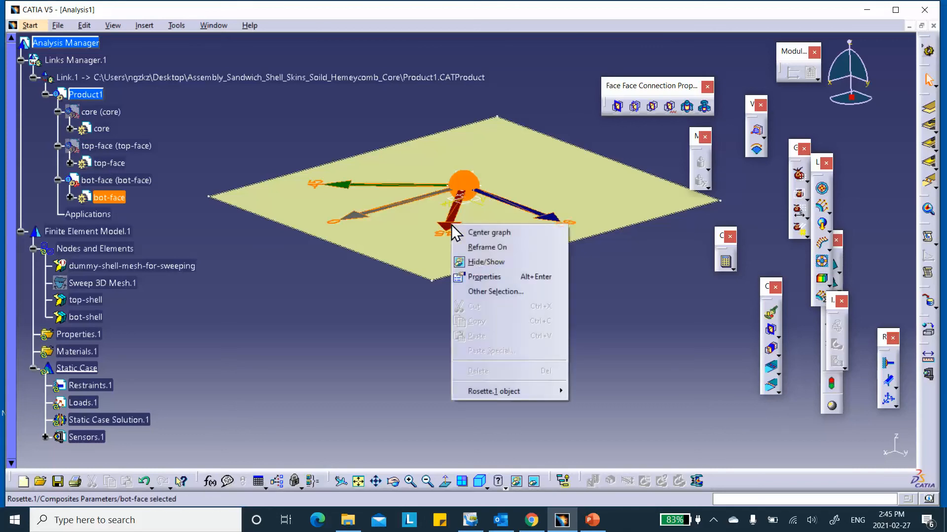
pyautogui.click(472, 262)
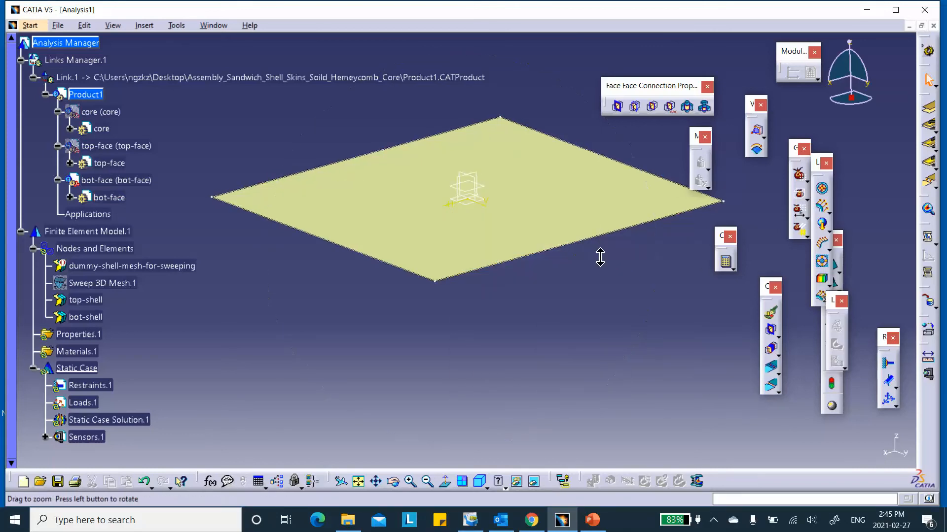
# - Show the top face again alongside the bottom face, hide the rosette, and zoom on both plates
pyautogui.rightClick(120, 143)
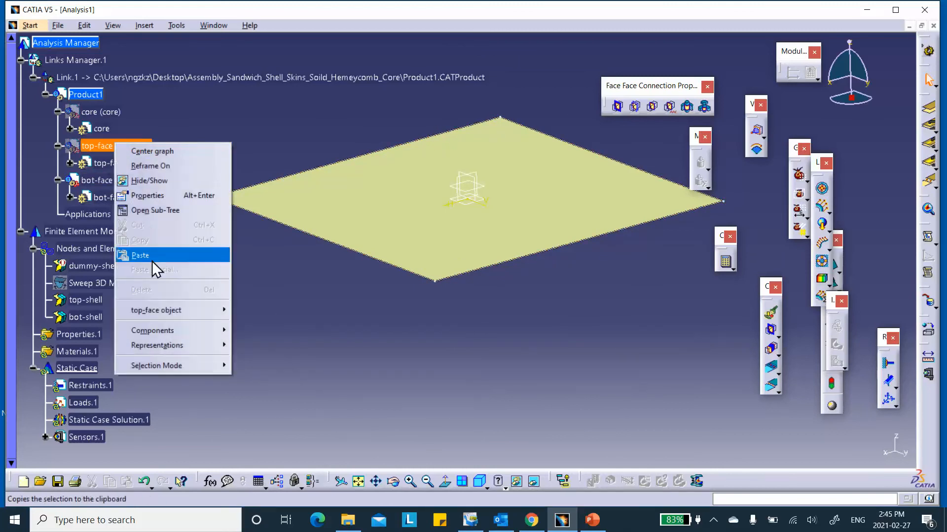
pyautogui.moveTo(163, 309)
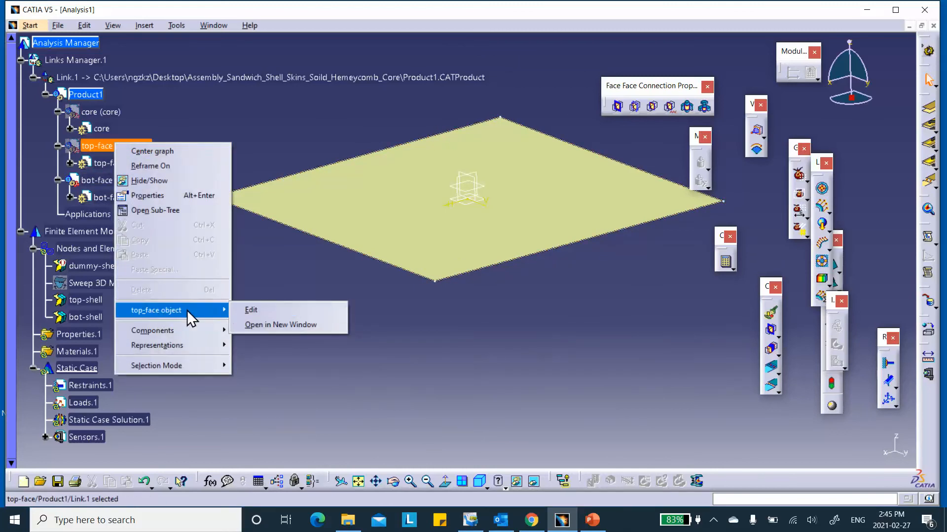
pyautogui.click(99, 149)
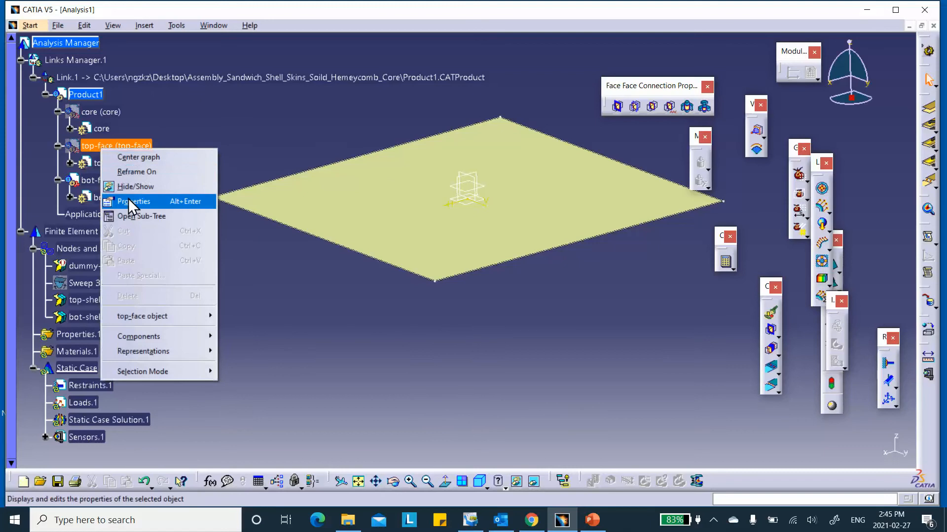
pyautogui.click(128, 190)
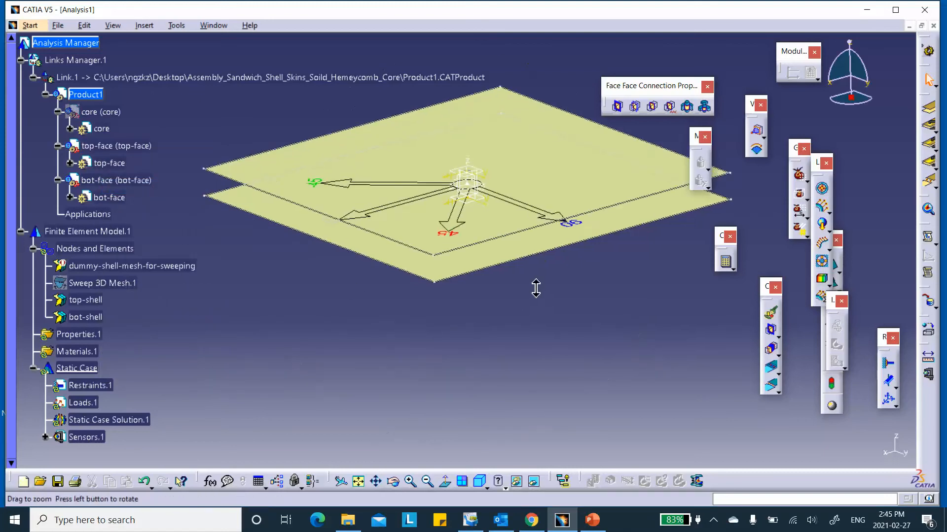
pyautogui.rightClick(454, 224)
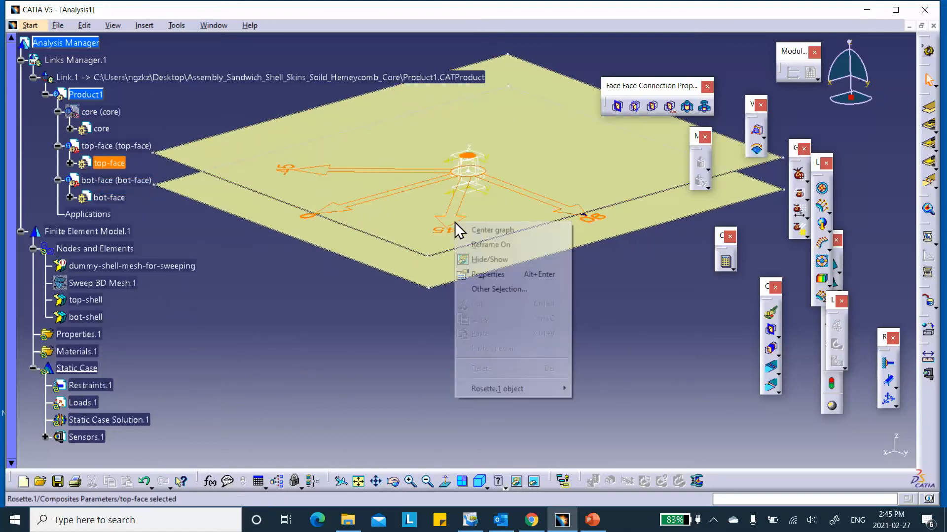
pyautogui.click(478, 259)
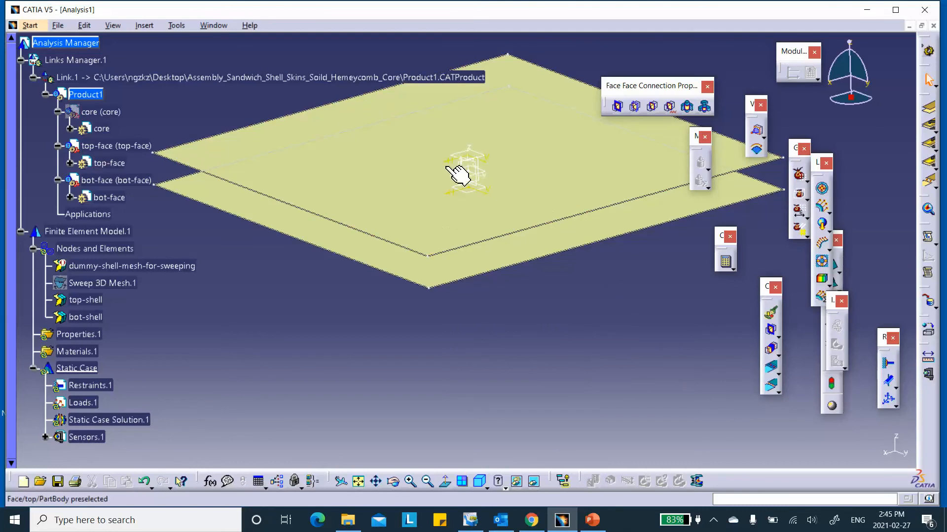
pyautogui.moveTo(366, 189); pyautogui.dragTo(371, 210, button='middle')
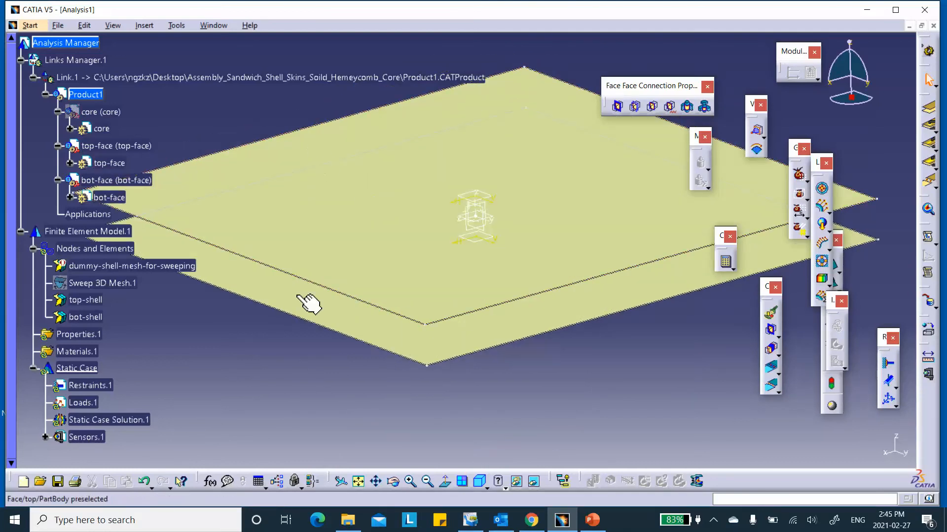
pyautogui.moveTo(315, 285); pyautogui.dragTo(448, 232, button='middle')
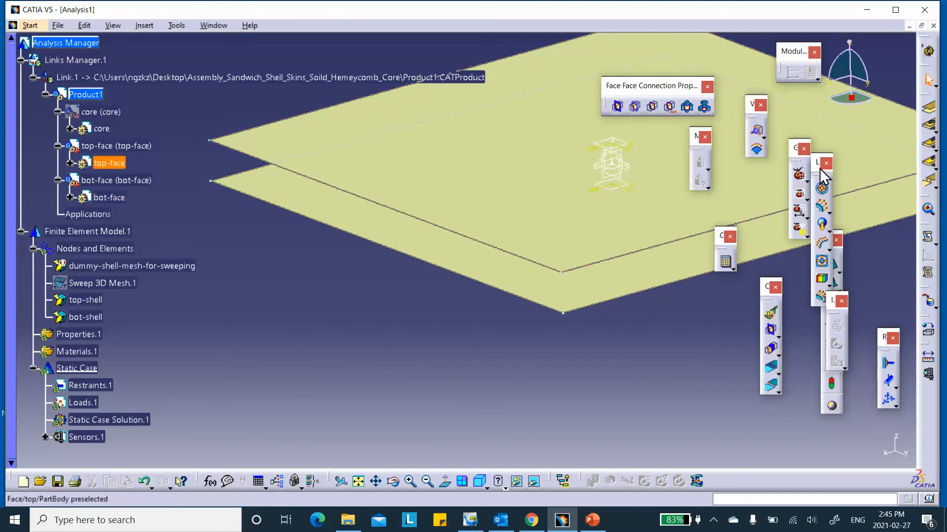
# - Move the two floating tool palettes aside and pick Imported Composite Property from the composite flyout
pyautogui.moveTo(816, 168); pyautogui.dragTo(864, 186)
pyautogui.moveTo(825, 244); pyautogui.dragTo(705, 298)
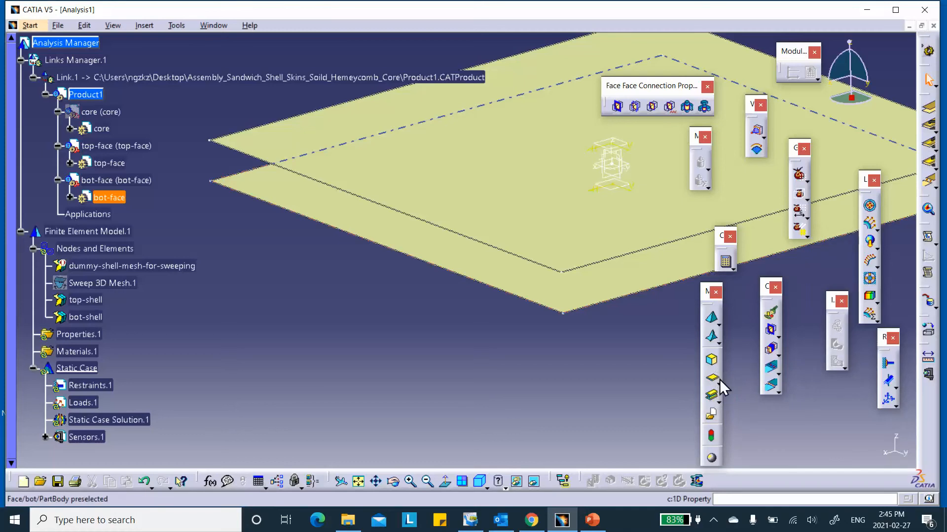
pyautogui.click(719, 394)
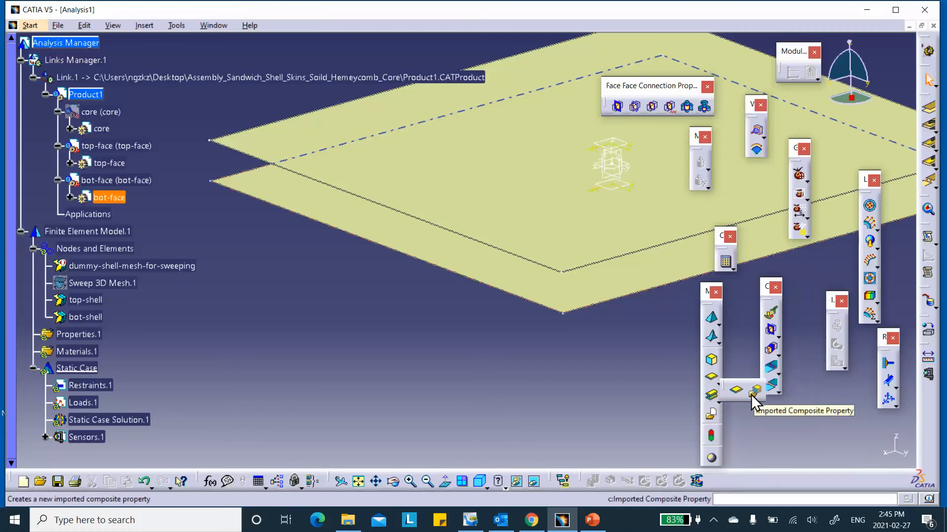
pyautogui.click(754, 393)
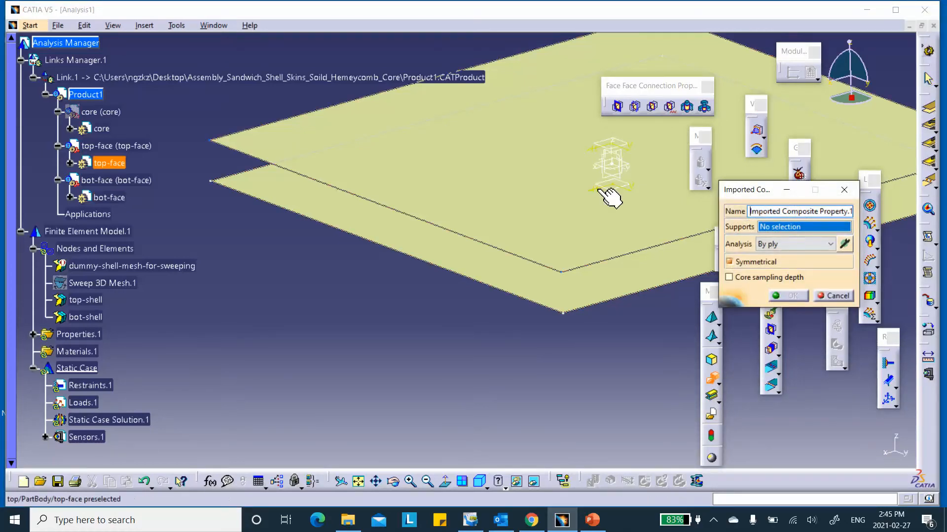
# - Create Imported Composite Property.1 on the top skin face using top-Plies Group, with Symmetrical unchecked
pyautogui.click(373, 114)
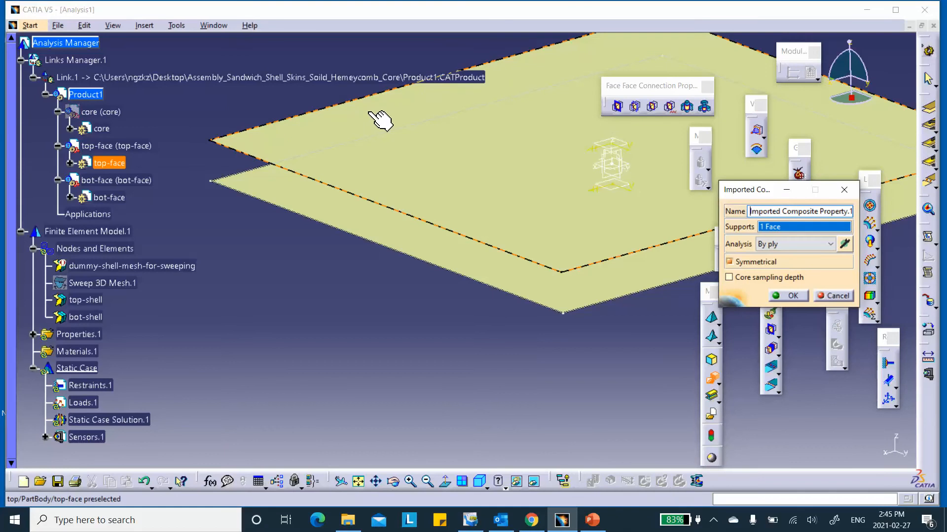
pyautogui.click(842, 243)
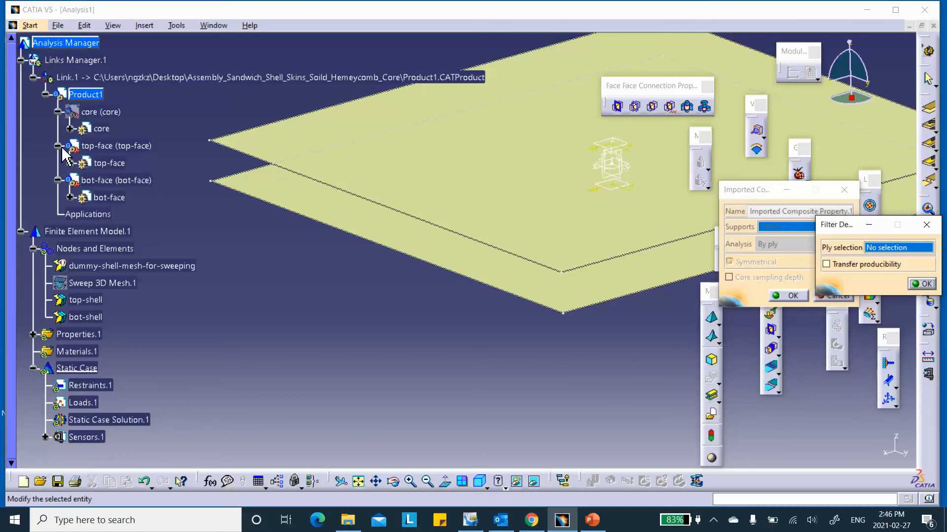
pyautogui.click(70, 163)
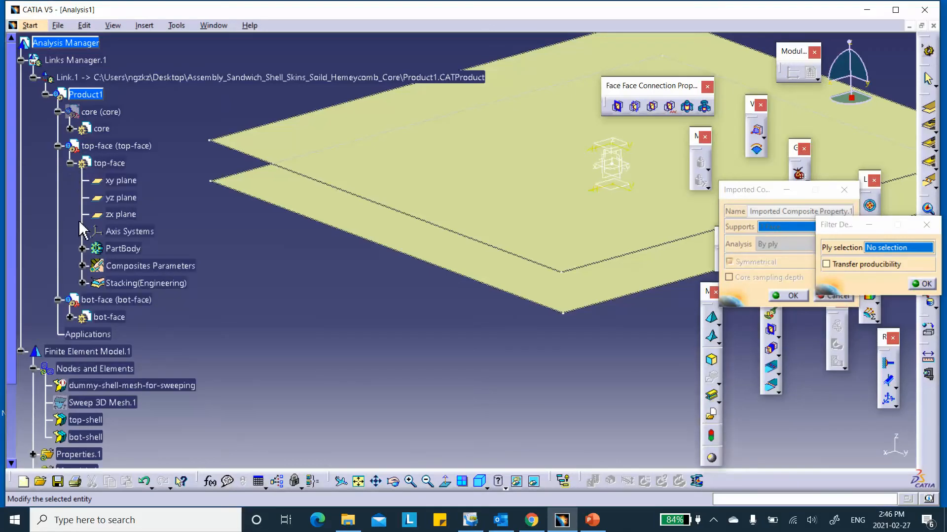
pyautogui.click(82, 283)
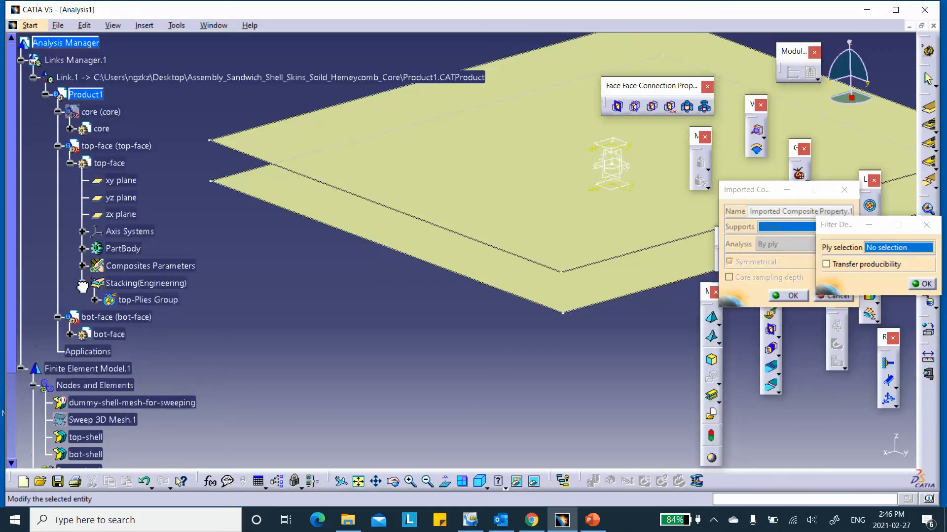
pyautogui.click(147, 300)
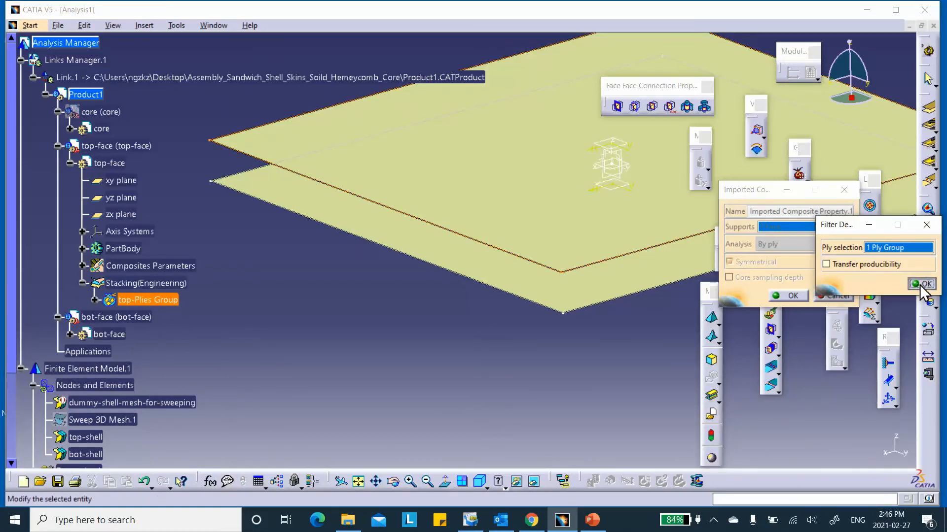
pyautogui.click(921, 285)
pyautogui.click(730, 262)
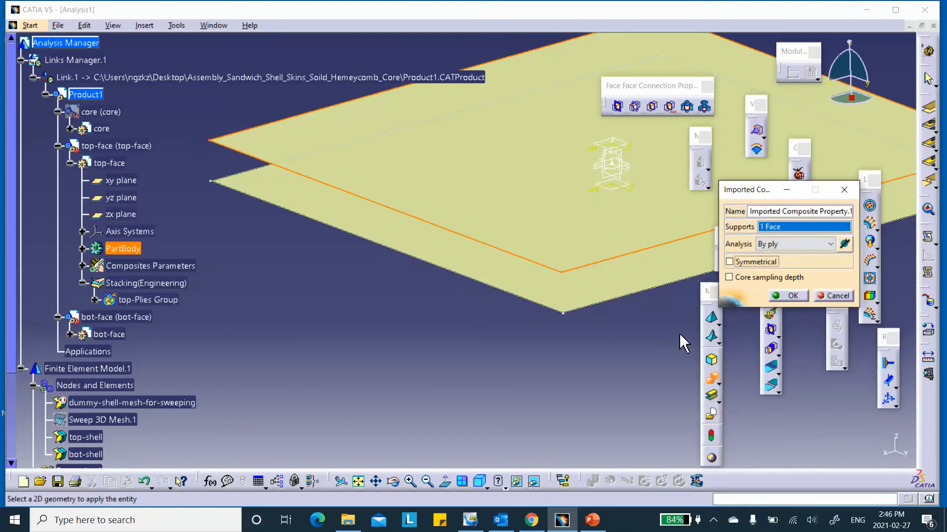
pyautogui.click(790, 296)
pyautogui.scroll(-5, 220, 327)
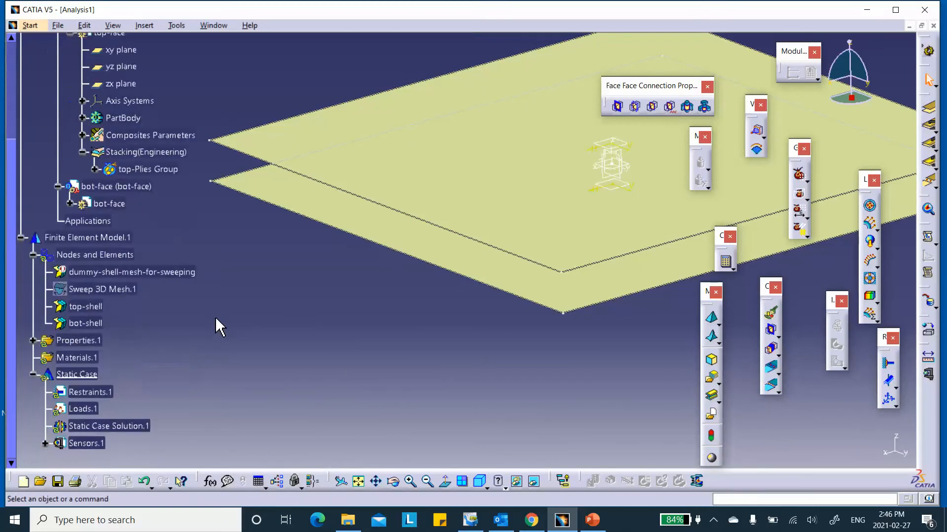
pyautogui.click(33, 297)
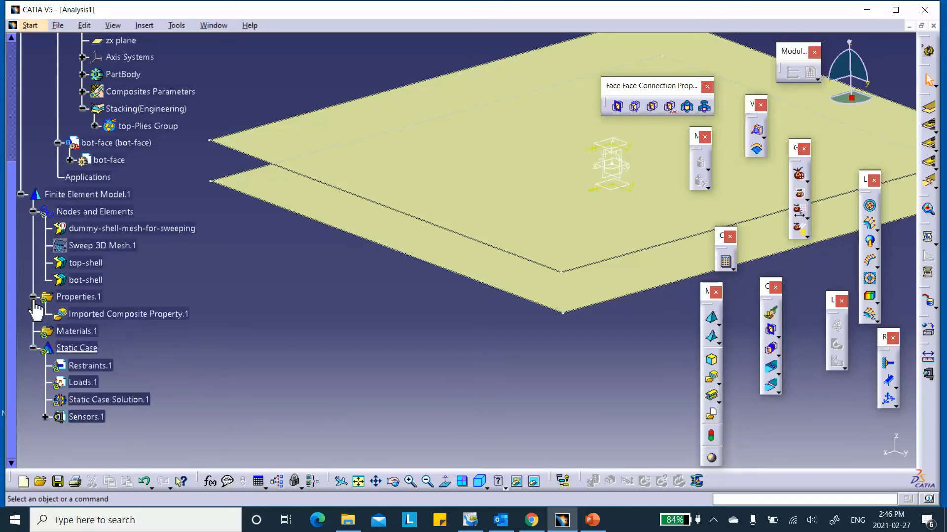
# - Rename Imported Composite Property.1 to 'top-shell' via its Properties
pyautogui.rightClick(134, 315)
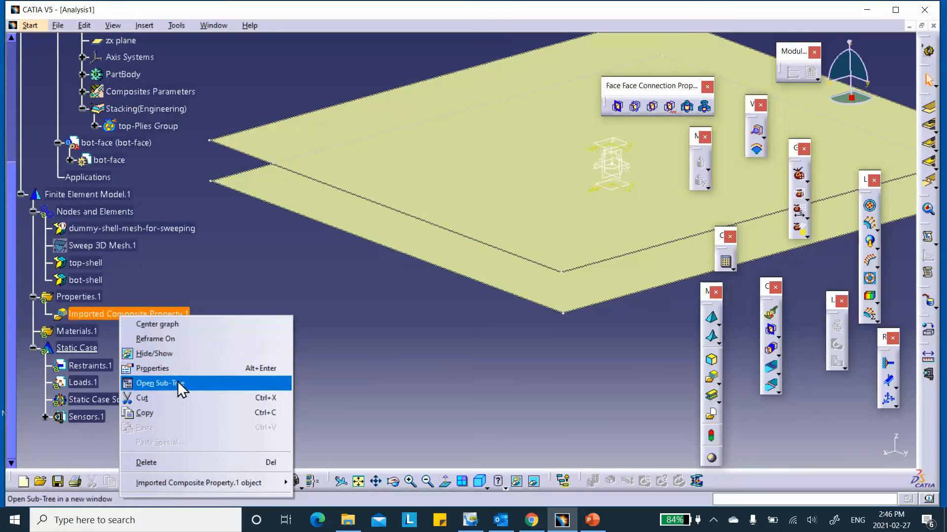
pyautogui.click(170, 368)
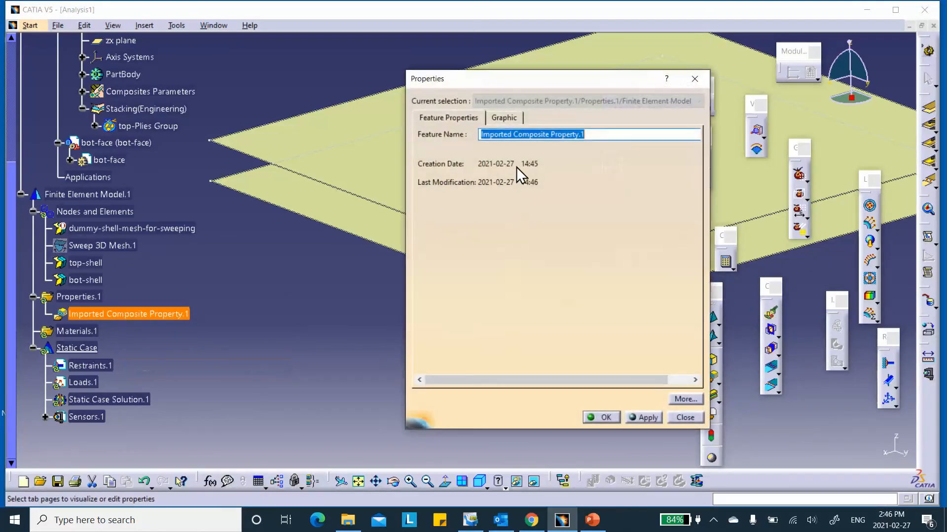
pyautogui.write('top-shell')
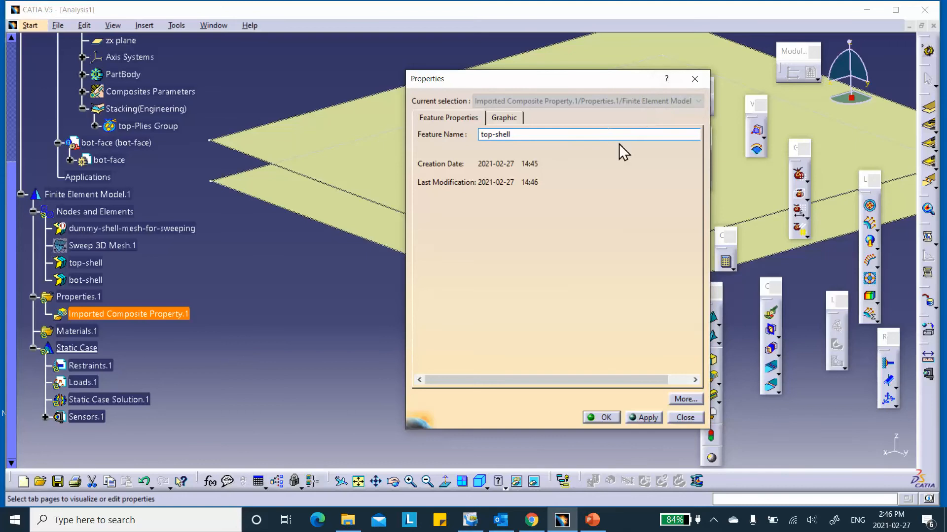
pyautogui.click(604, 419)
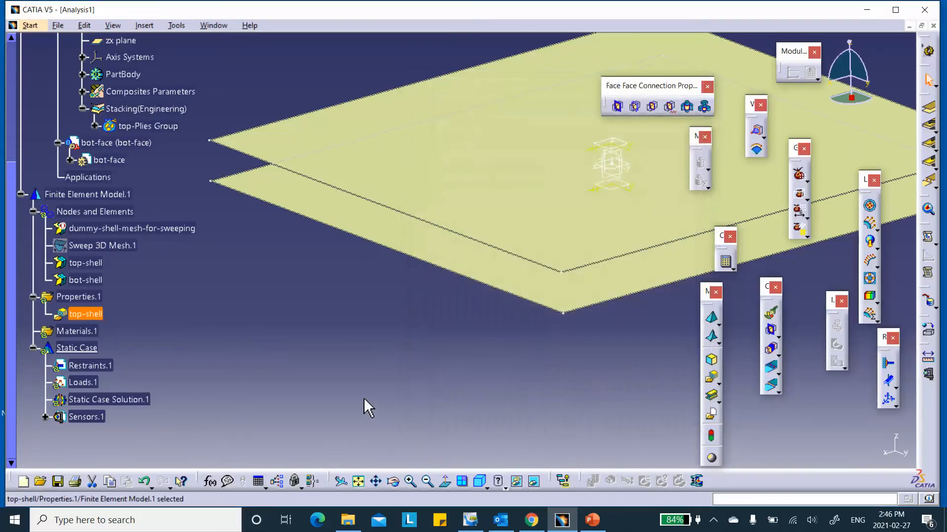
# - Create Imported Composite Property.2 on the bottom skin face filtered to bot_Plies Group
pyautogui.click(711, 378)
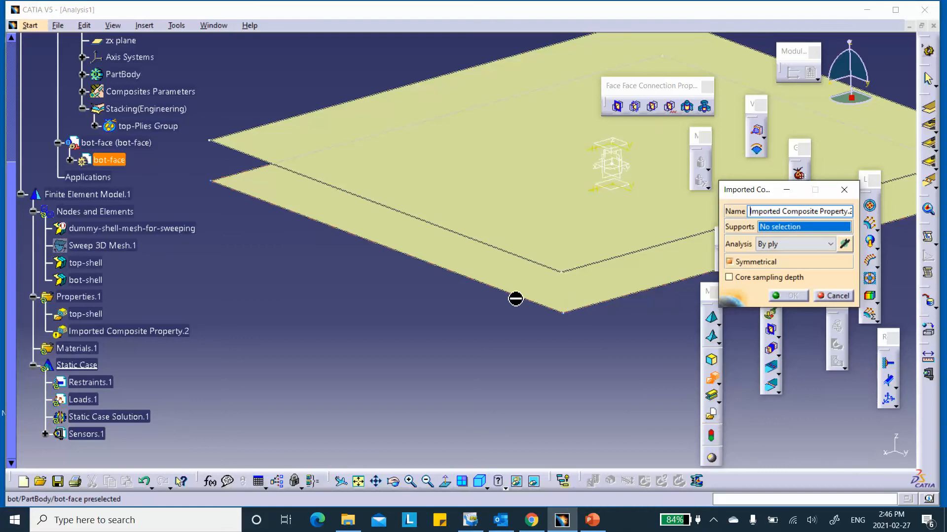
pyautogui.click(460, 255)
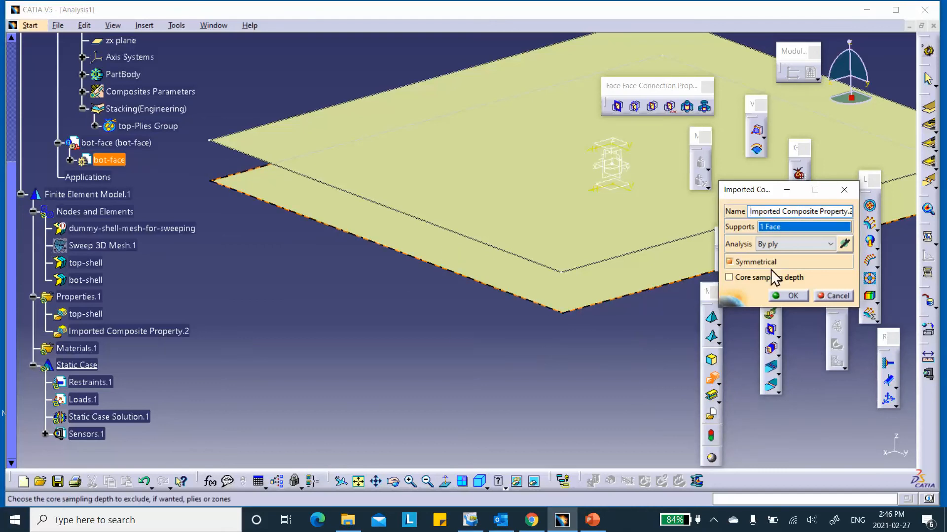
pyautogui.click(846, 243)
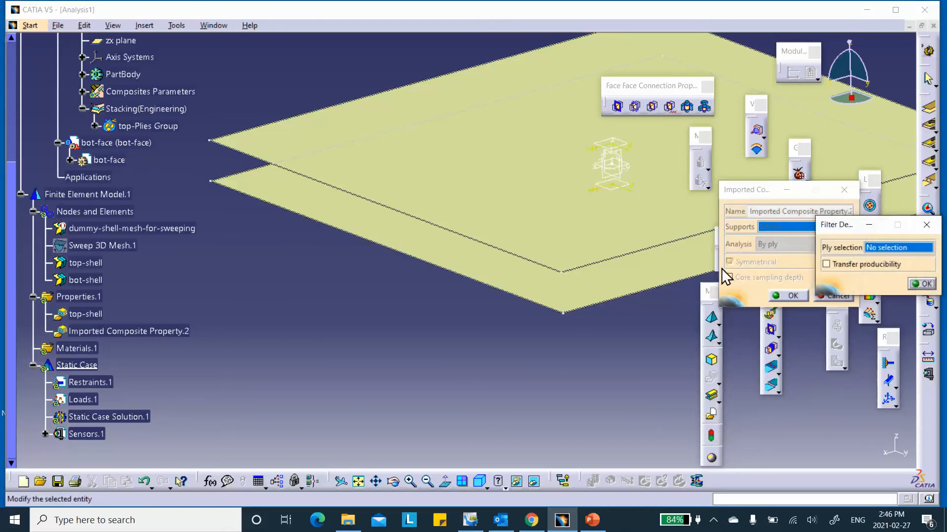
pyautogui.click(70, 161)
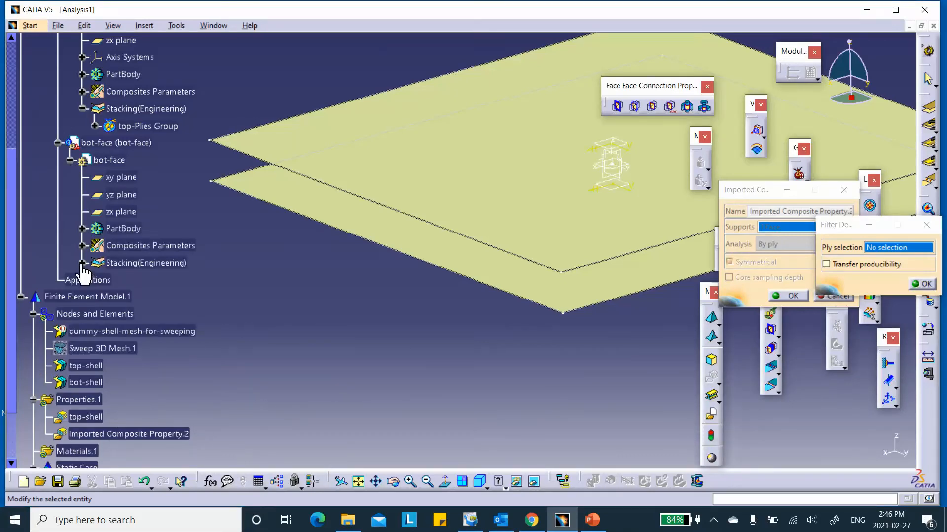
pyautogui.click(82, 264)
pyautogui.click(132, 279)
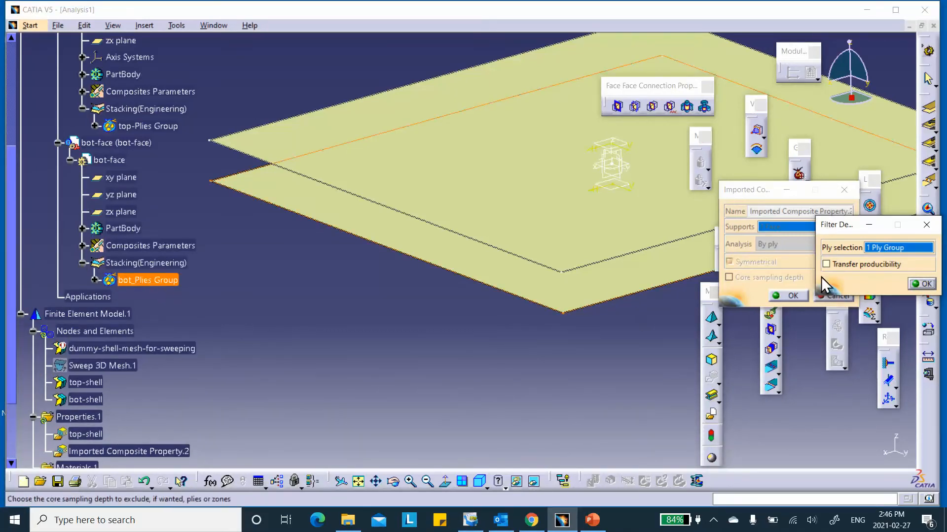
pyautogui.click(921, 284)
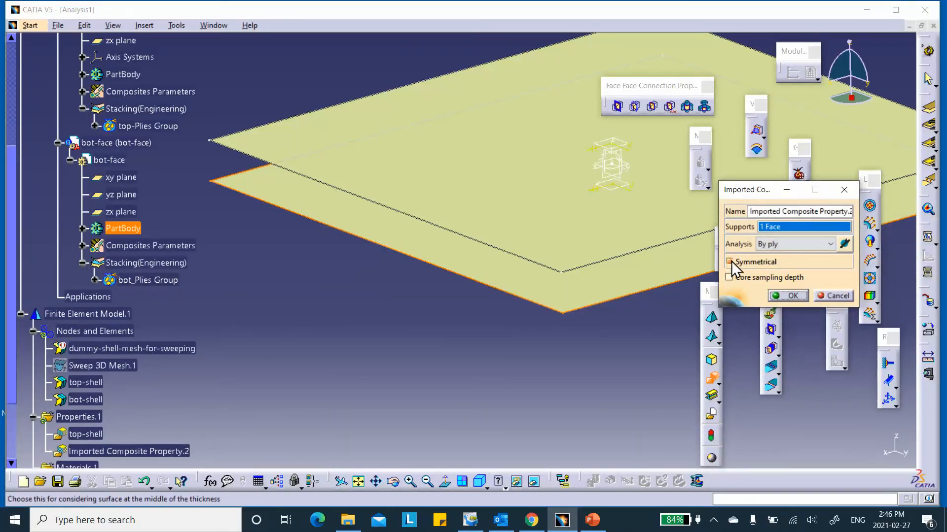
pyautogui.click(788, 295)
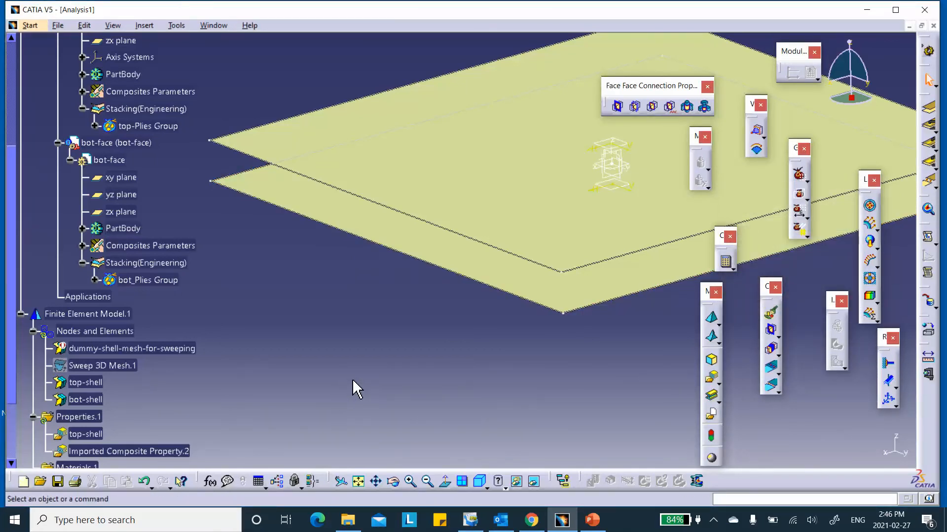
pyautogui.scroll(-5, 320, 382)
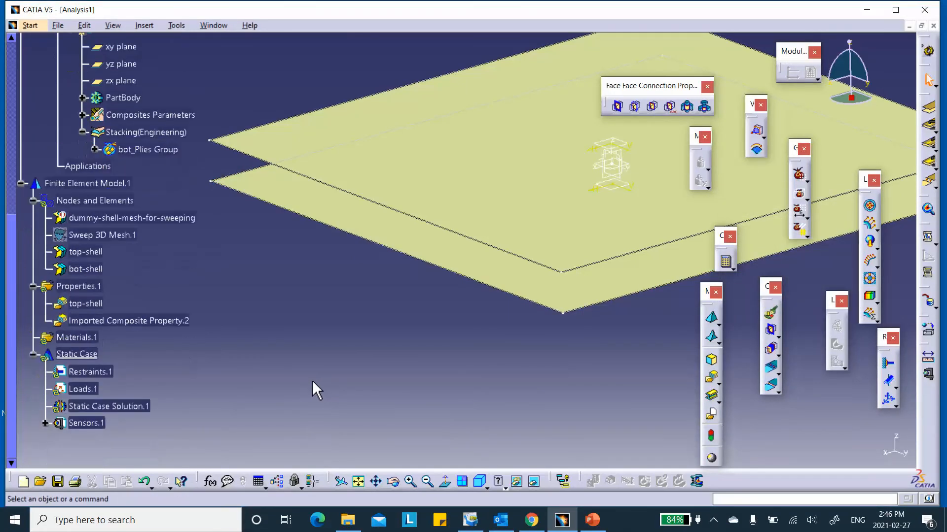
# - Change Imported Composite Property.2's feature name to bot-shell in its Properties dialog
pyautogui.click(131, 236)
pyautogui.rightClick(132, 236)
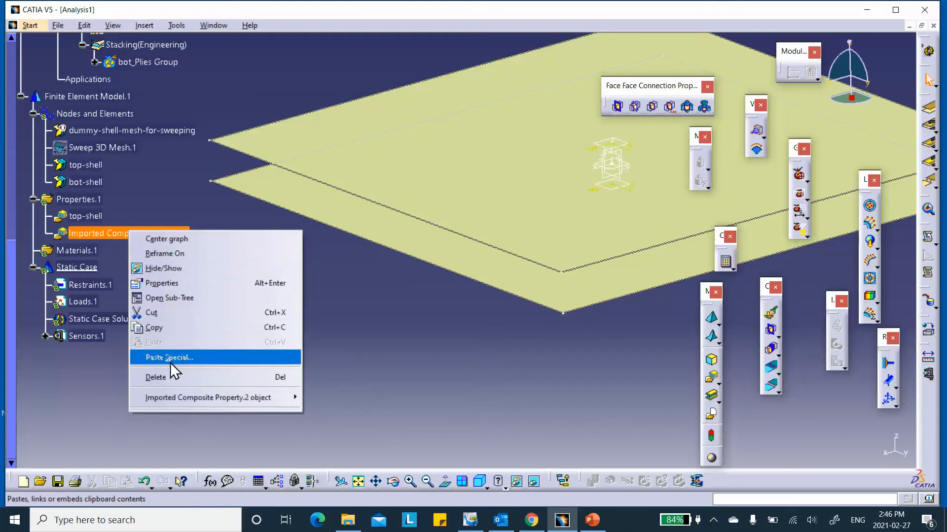
pyautogui.click(174, 284)
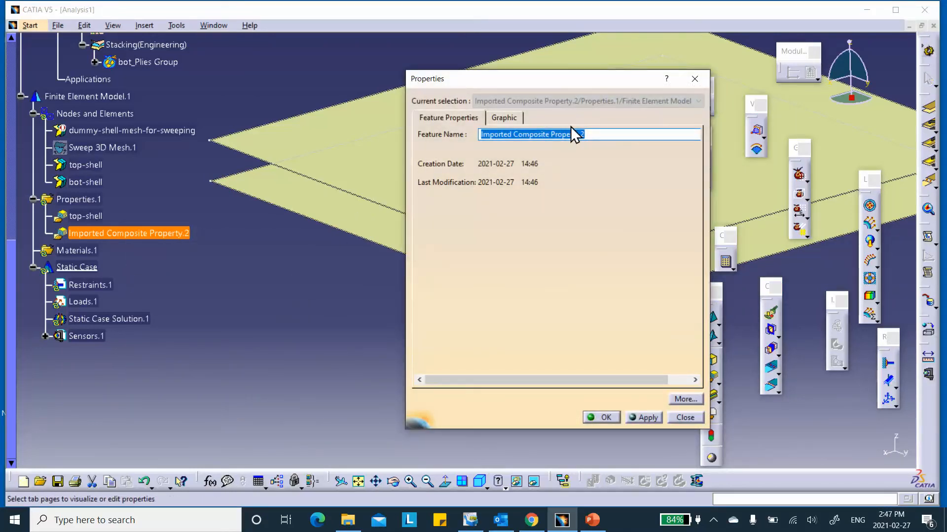
pyautogui.write('bot-shell')
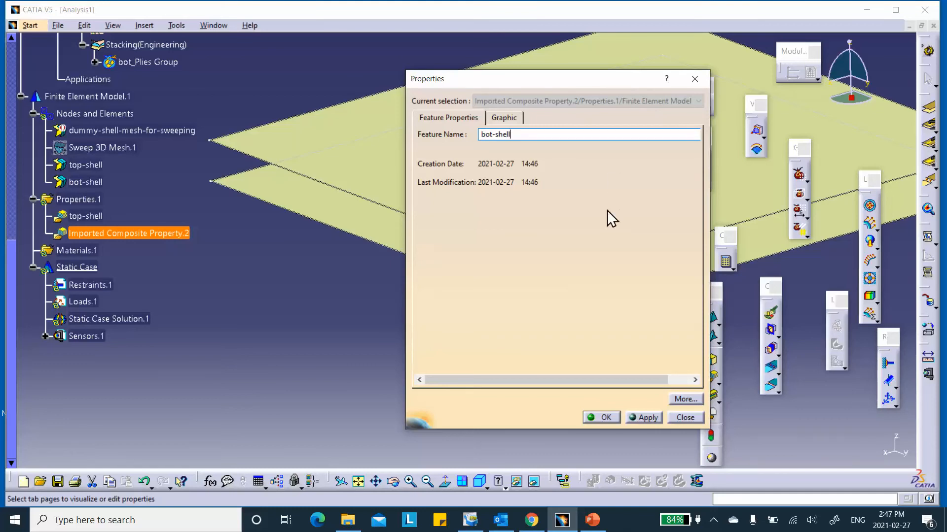
pyautogui.click(600, 417)
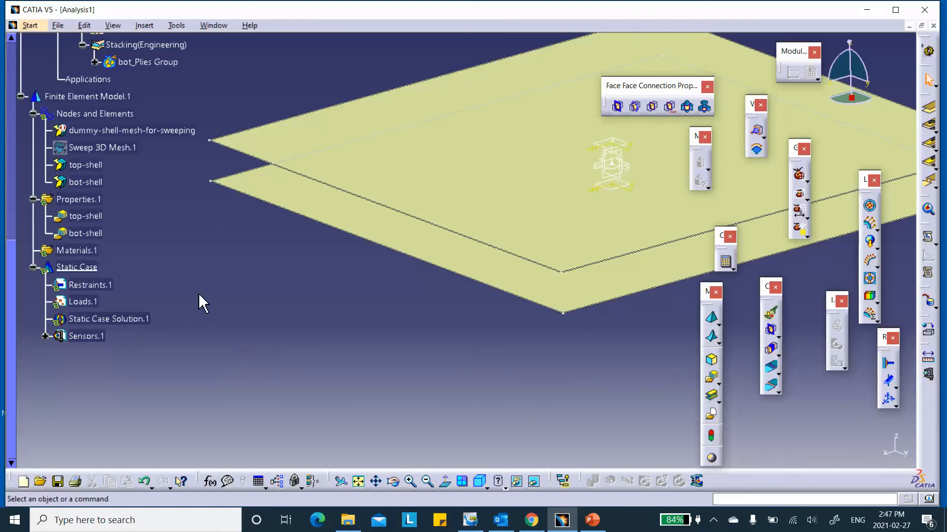
pyautogui.scroll(7, 205, 291)
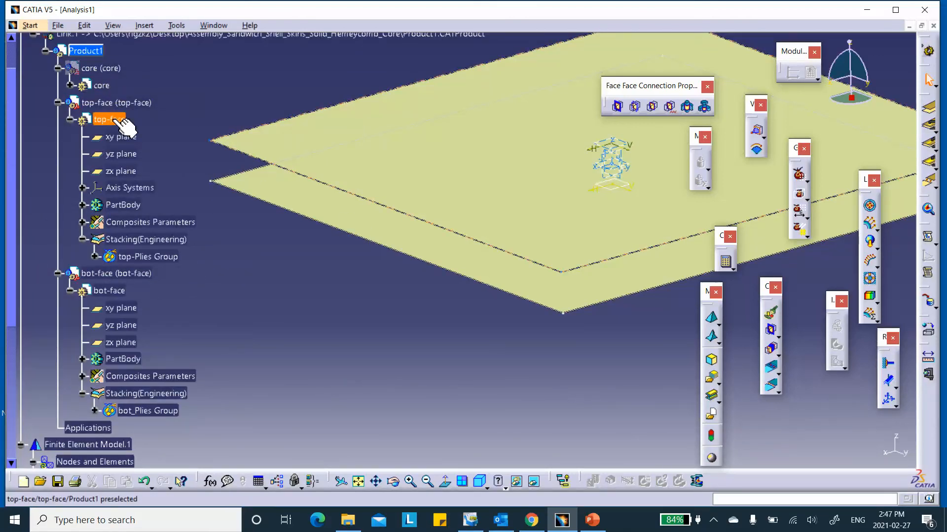
# - Hide the top-face and bot-face skin parts and show the core block
pyautogui.rightClick(114, 103)
pyautogui.click(129, 139)
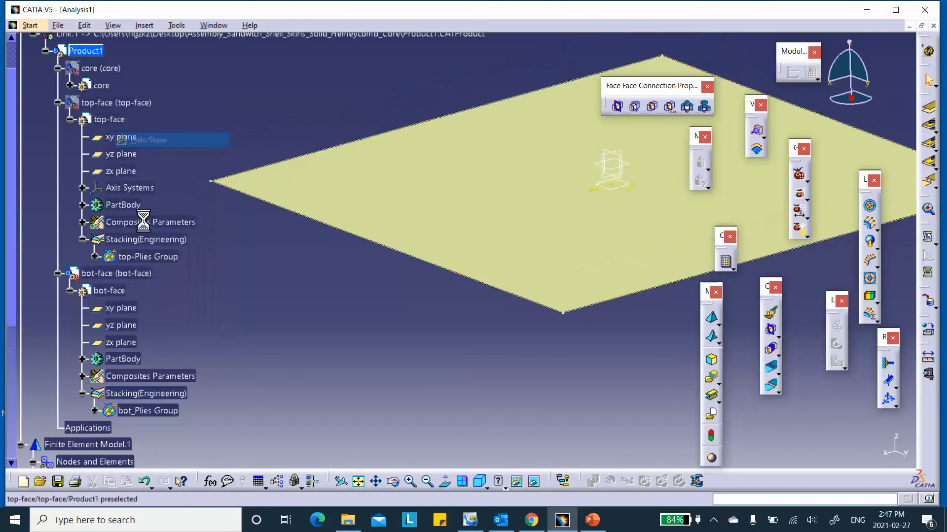
pyautogui.rightClick(139, 273)
pyautogui.click(181, 311)
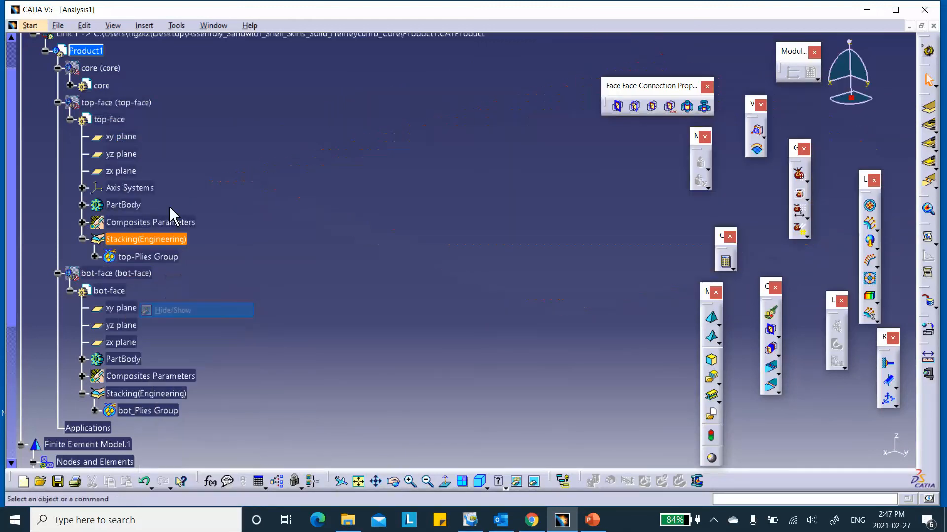
pyautogui.rightClick(100, 69)
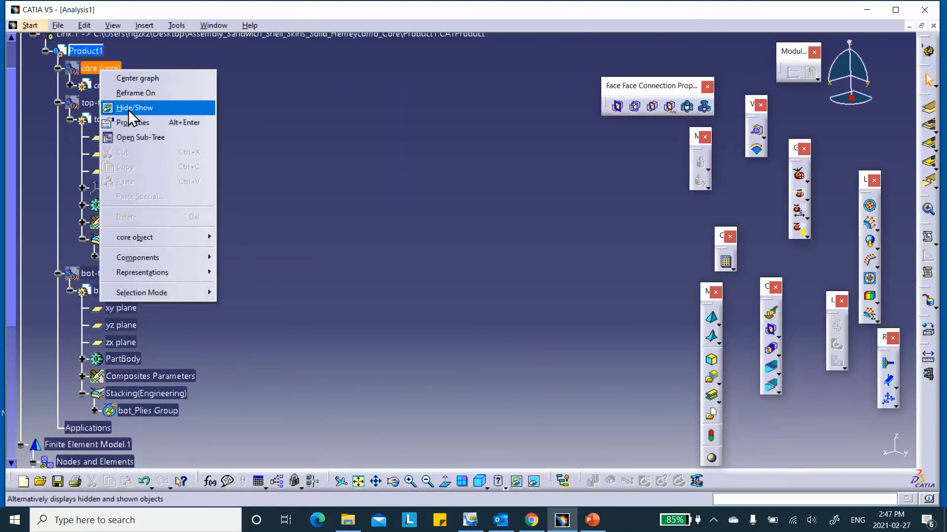
pyautogui.click(128, 110)
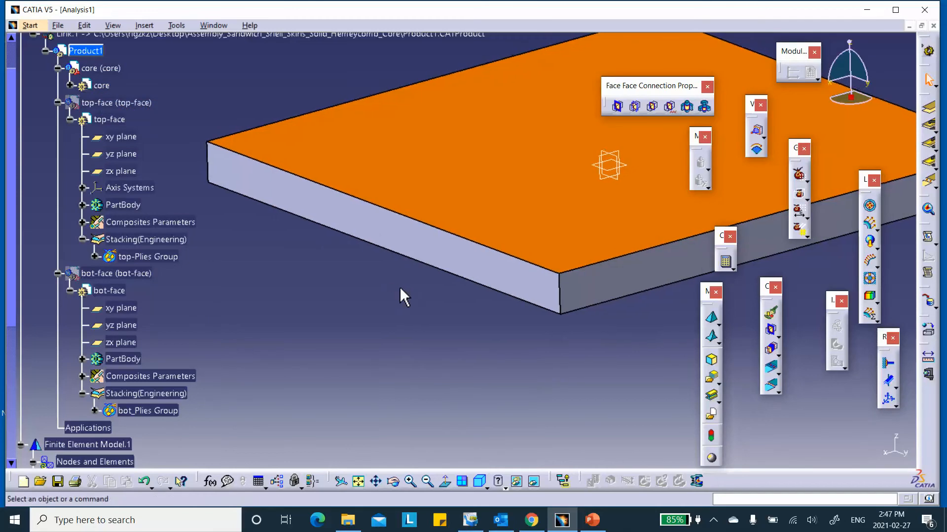
# - Hide the orange top-of-core surface, zoom out, and toggle Sweep 3D Mesh.1 visibility
pyautogui.rightClick(399, 152)
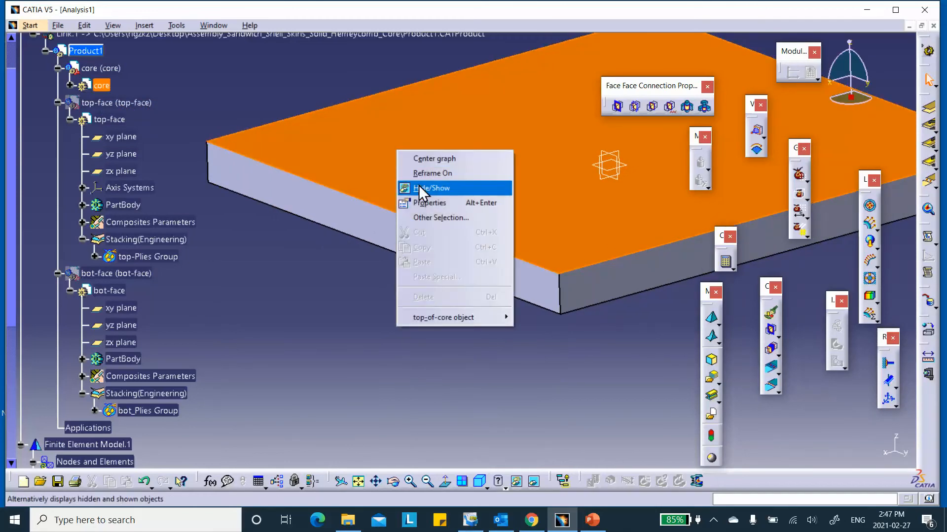
pyautogui.click(419, 188)
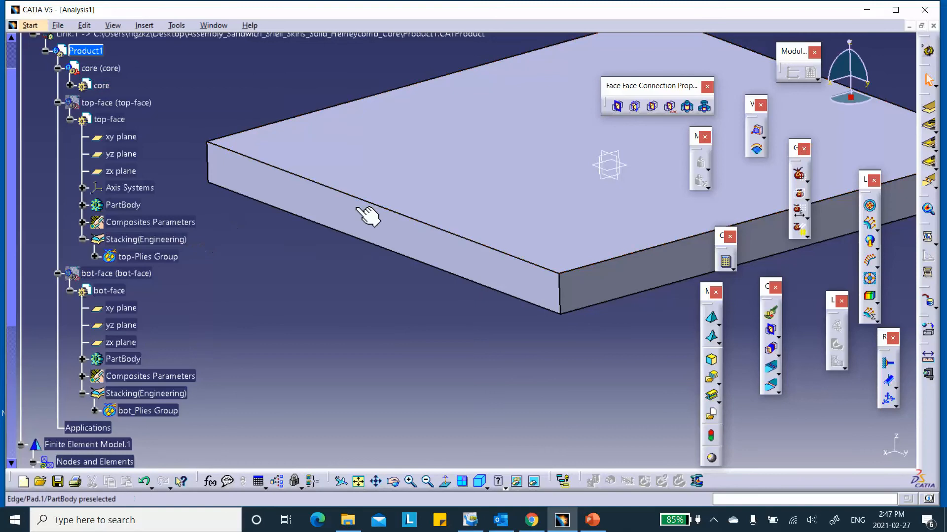
pyautogui.moveTo(333, 289); pyautogui.dragTo(345, 311, button='middle')
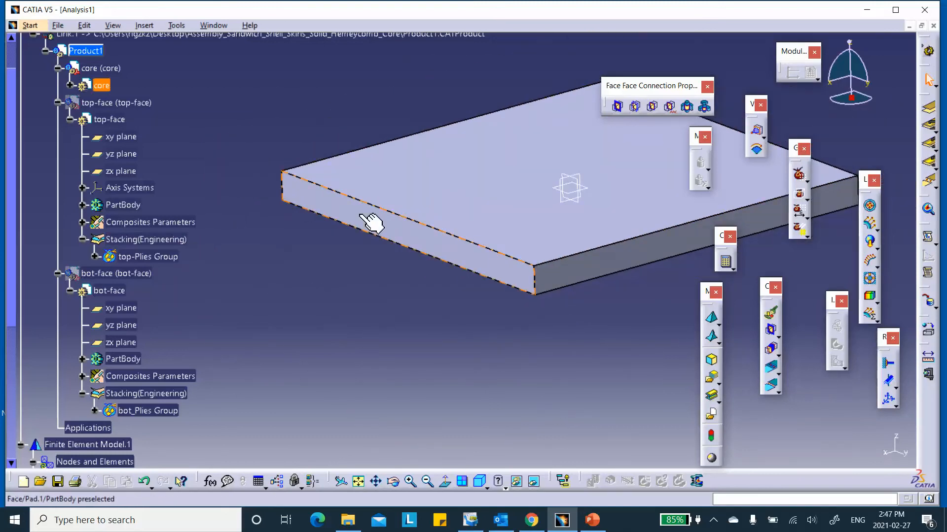
pyautogui.scroll(-5, 325, 293)
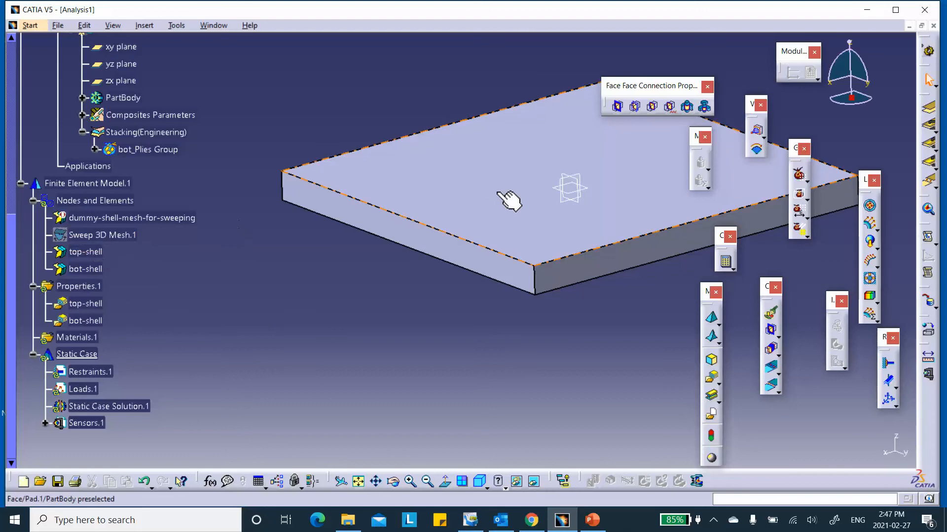
pyautogui.rightClick(106, 238)
pyautogui.click(134, 274)
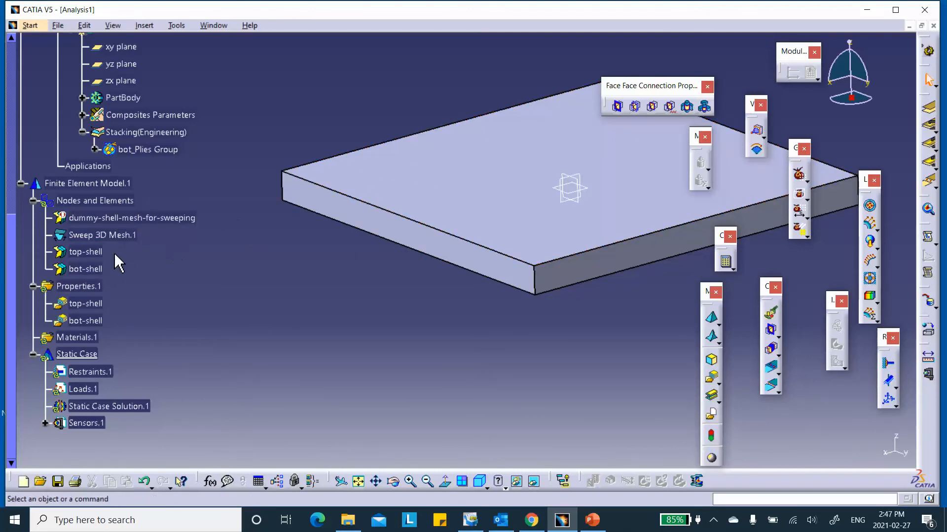
# - Apply Mesh Visualization to Nodes and Elements to display the swept 3D volume mesh
pyautogui.rightClick(79, 203)
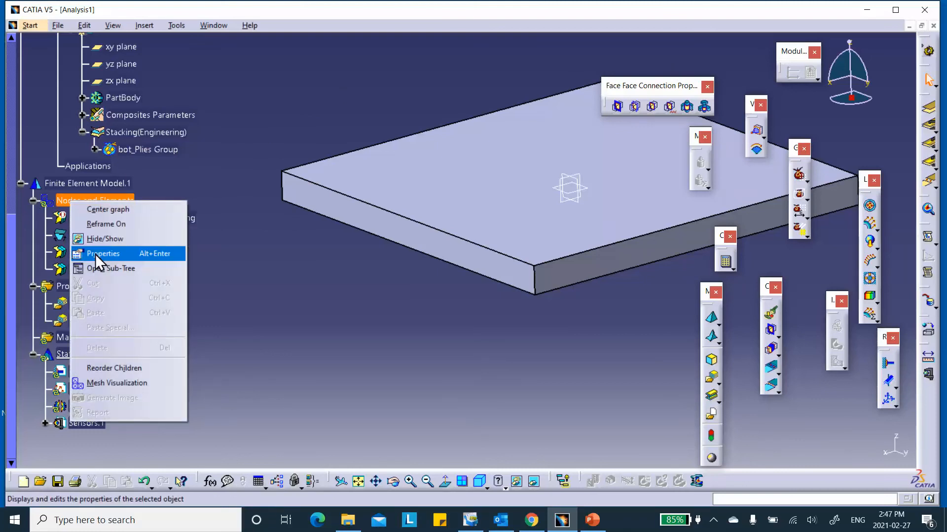
pyautogui.click(129, 384)
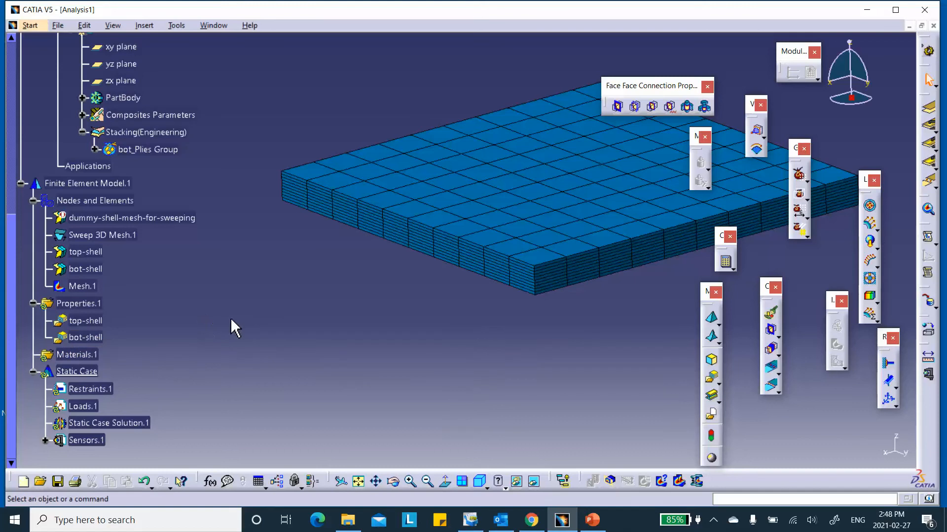
pyautogui.scroll(-1, 215, 280)
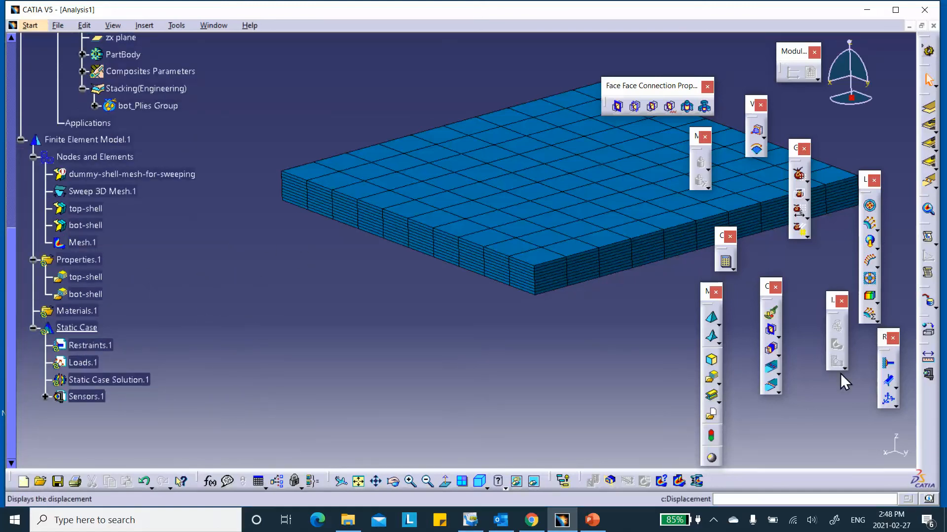
# - Create a user material from Core_New Material in the Assembly_Sanswich_CATMaterial1 library
pyautogui.click(712, 459)
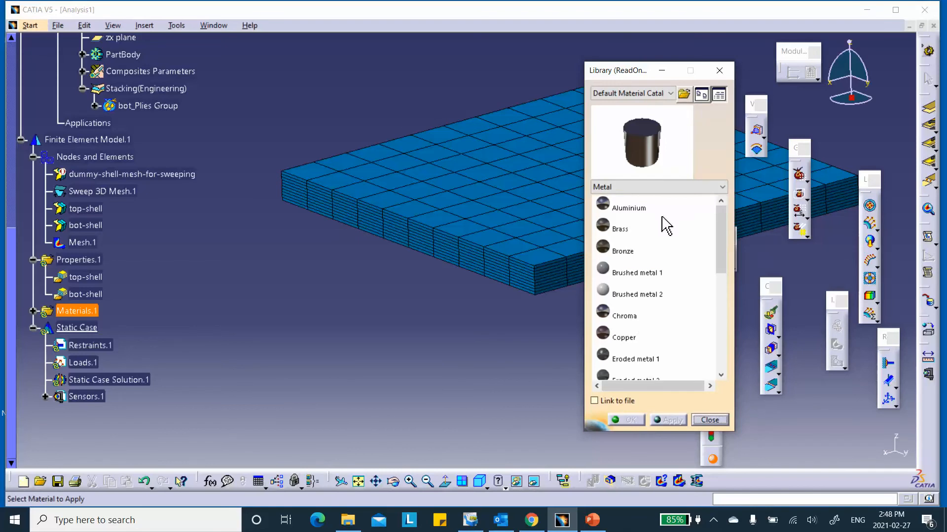
pyautogui.click(684, 94)
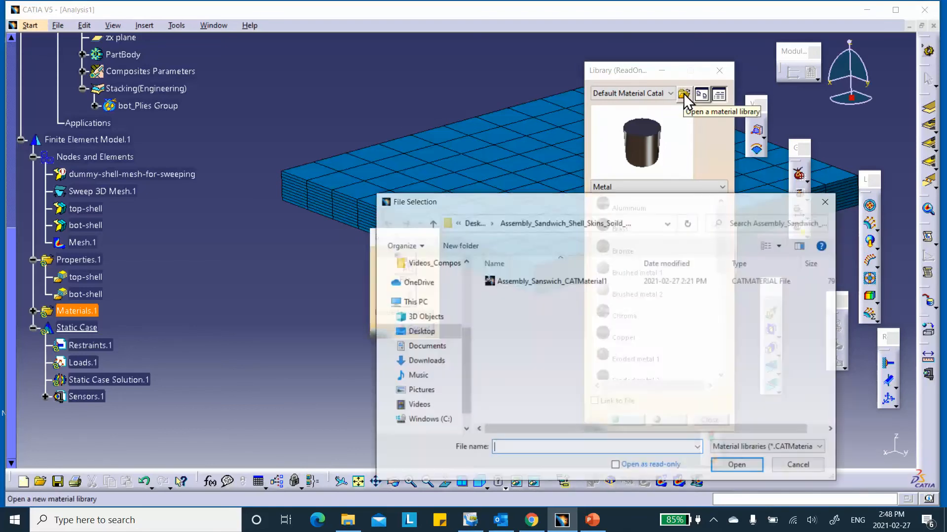
pyautogui.click(533, 282)
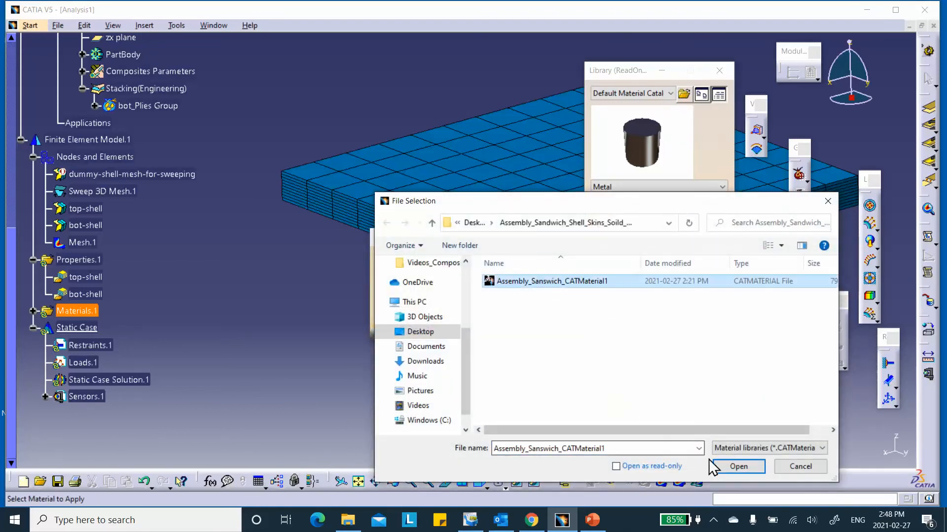
pyautogui.click(736, 467)
pyautogui.click(636, 228)
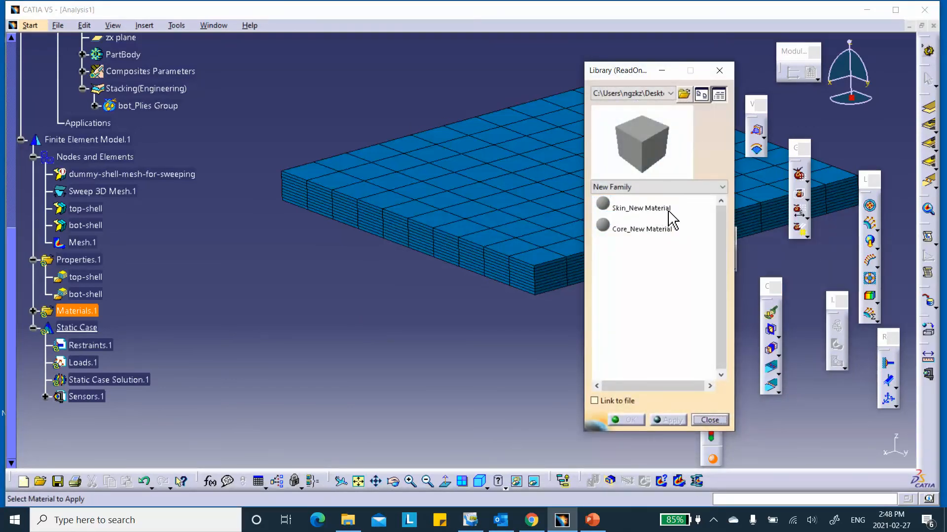
pyautogui.click(646, 231)
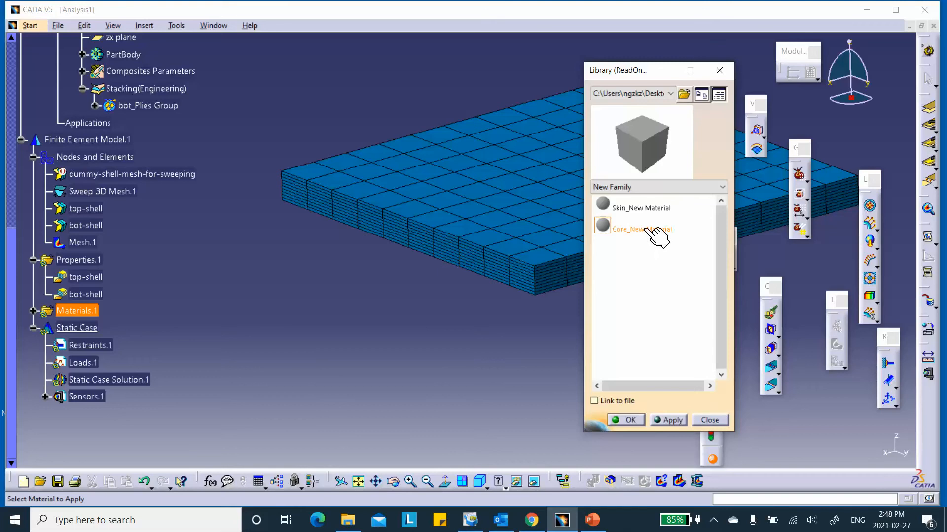
pyautogui.click(626, 419)
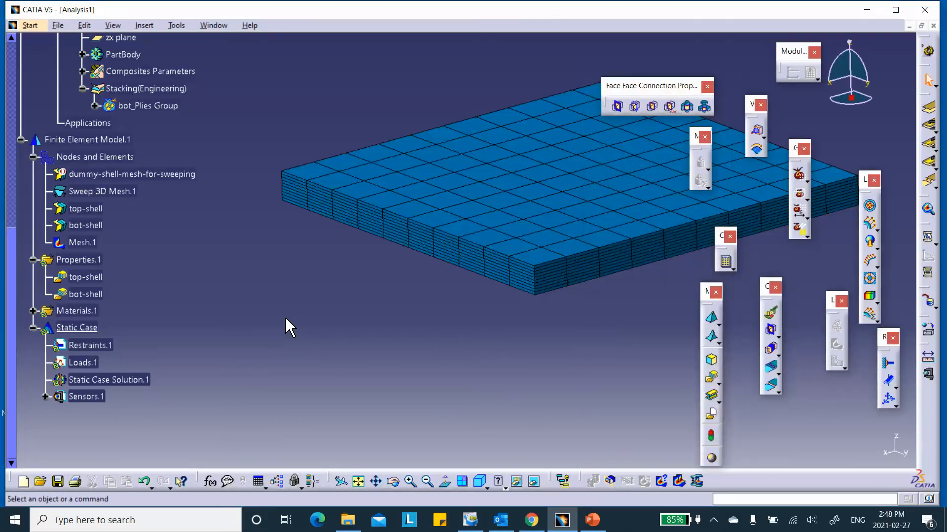
pyautogui.click(33, 311)
# - Change User Material.1's feature name to core_User Material in its Properties
pyautogui.rightClick(103, 328)
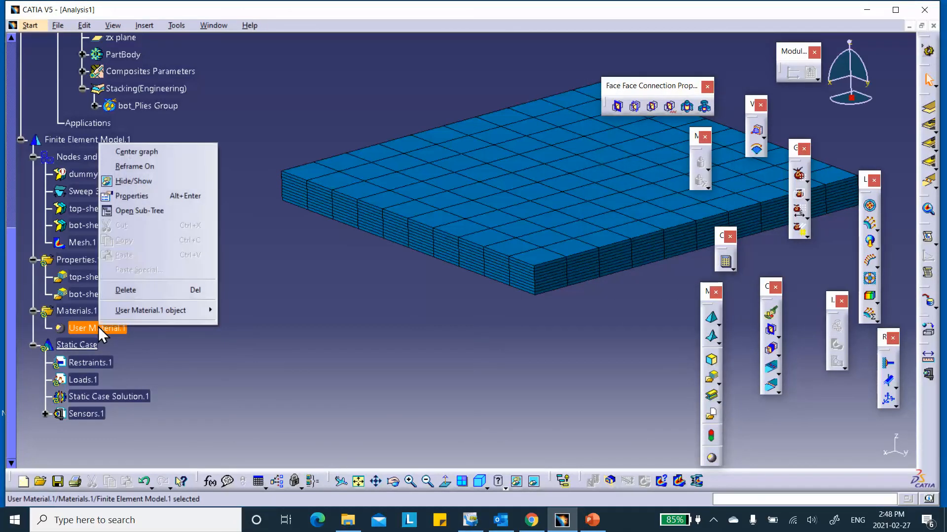
pyautogui.click(147, 197)
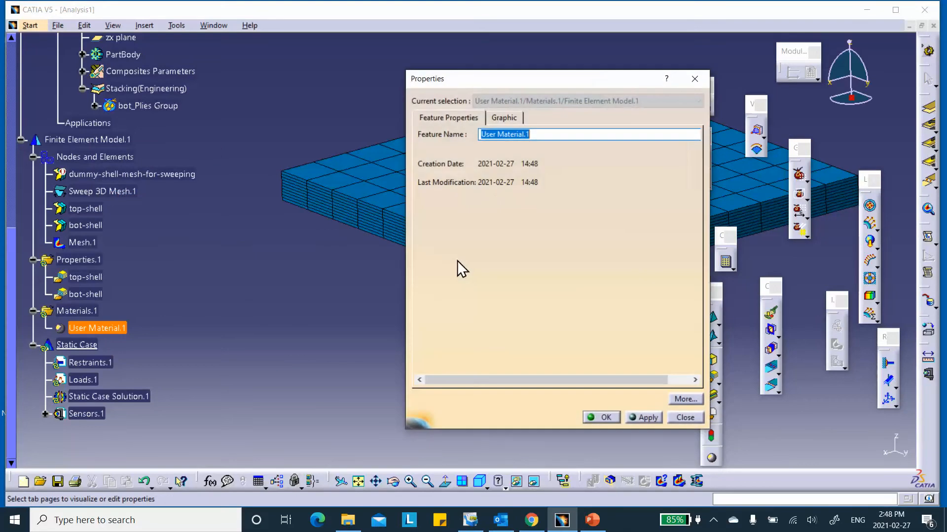
pyautogui.click(481, 135)
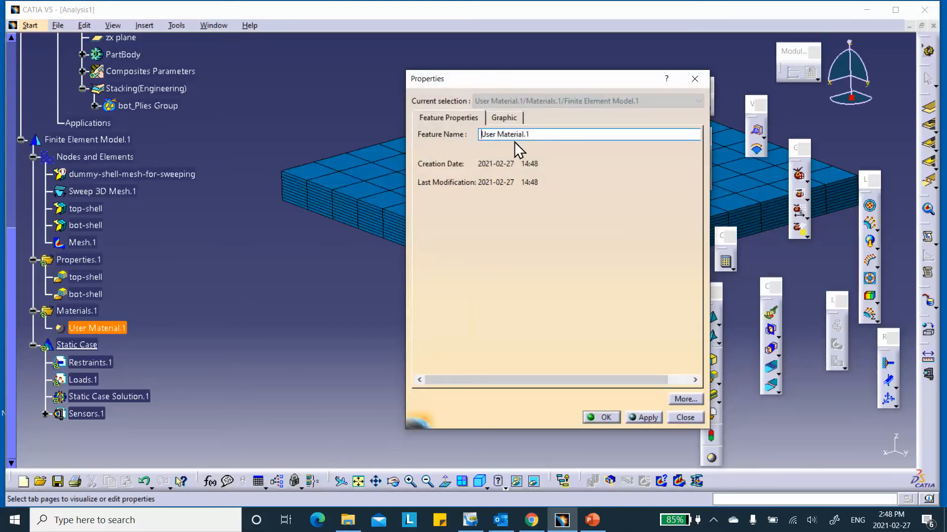
pyautogui.write('core_')
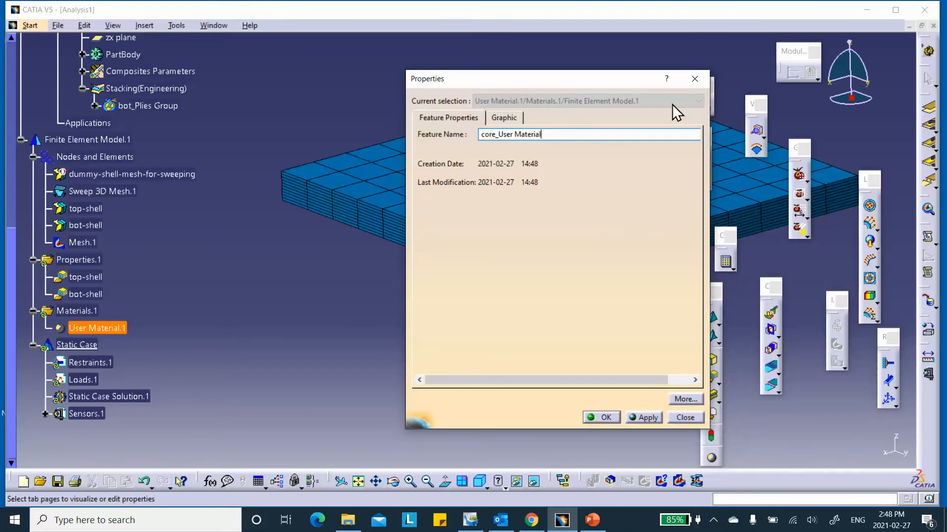
pyautogui.click(604, 418)
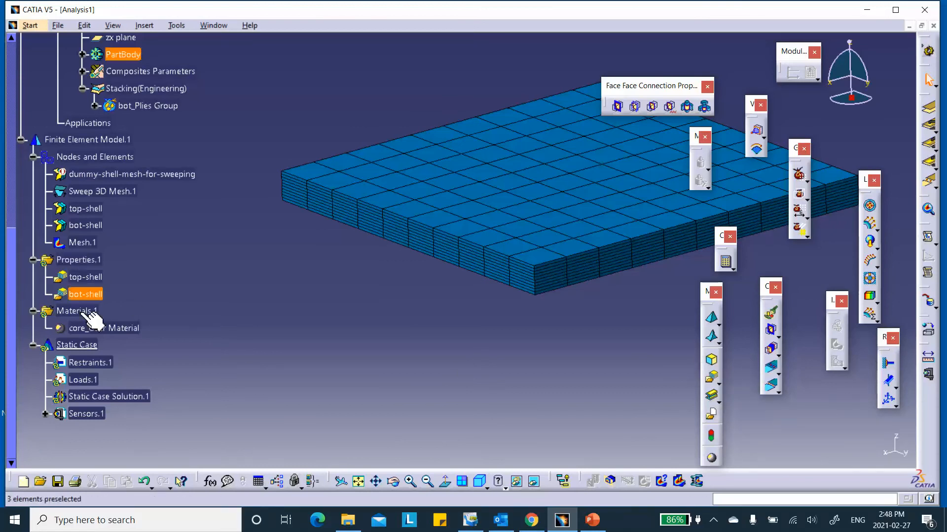
# - Create 3D Property.1 on Sweep 3D Mesh.1 using the user-defined core_User Material
pyautogui.click(705, 357)
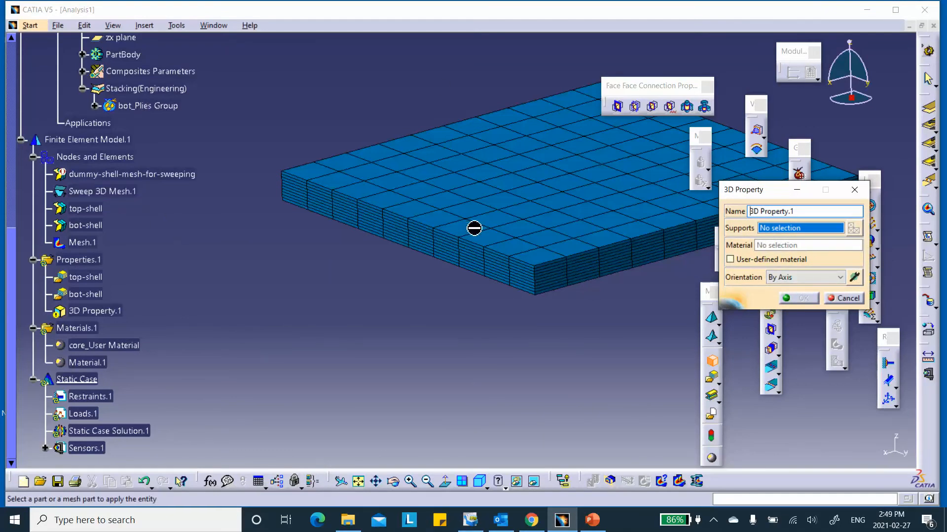
pyautogui.click(109, 194)
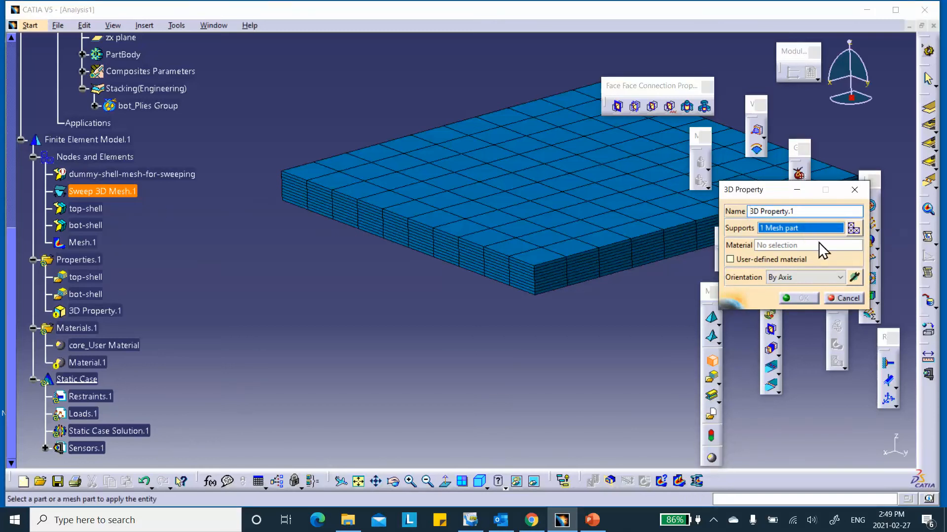
pyautogui.click(730, 259)
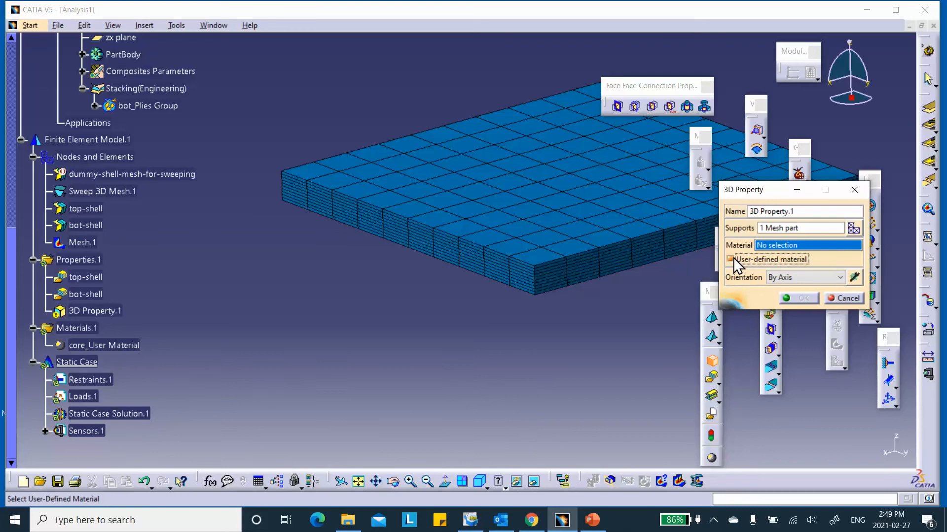
pyautogui.click(94, 345)
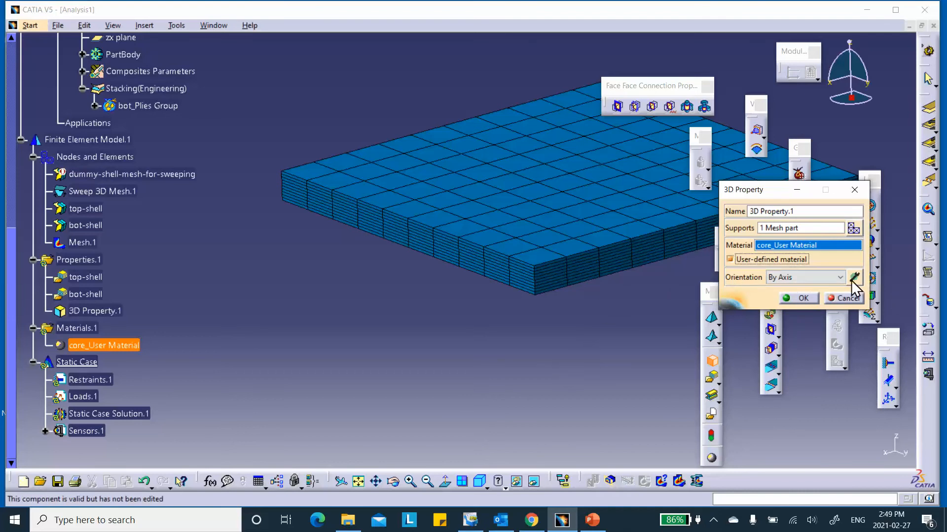
pyautogui.click(797, 298)
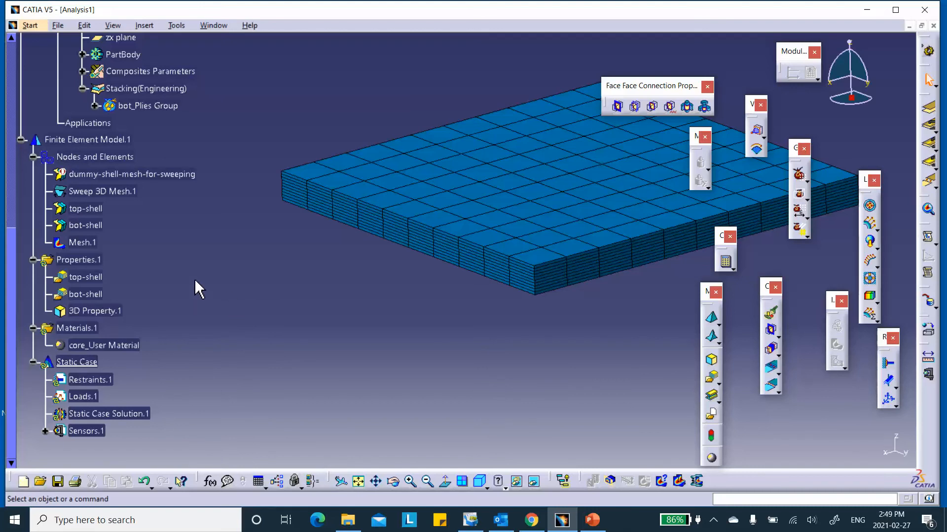
# - Set the top-shell property's graphic fill colour to yellow
pyautogui.scroll(1, 197, 289)
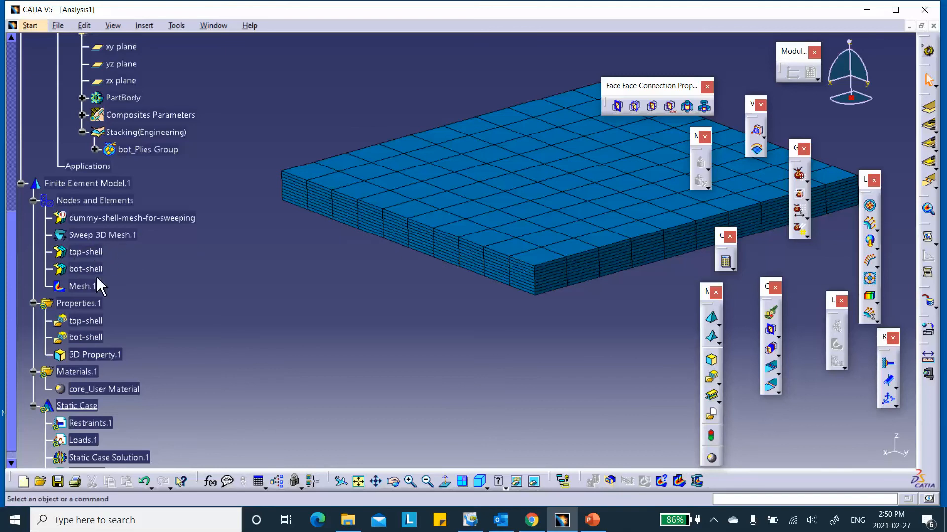
pyautogui.rightClick(90, 250)
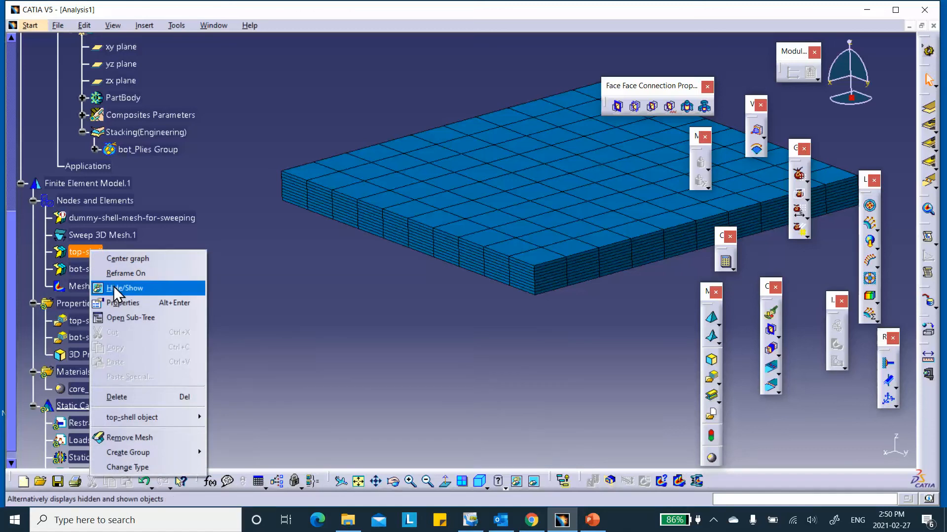
pyautogui.click(117, 303)
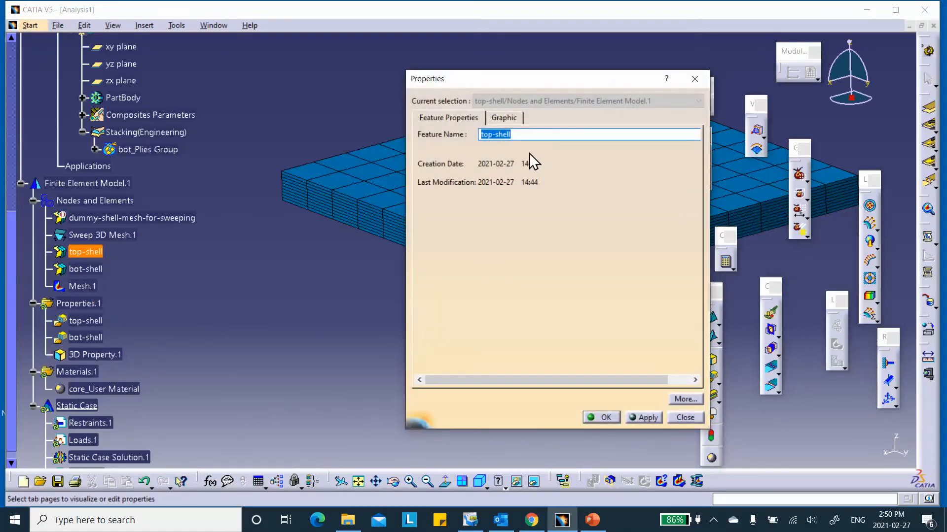
pyautogui.click(507, 118)
pyautogui.click(490, 156)
pyautogui.click(457, 196)
pyautogui.click(607, 417)
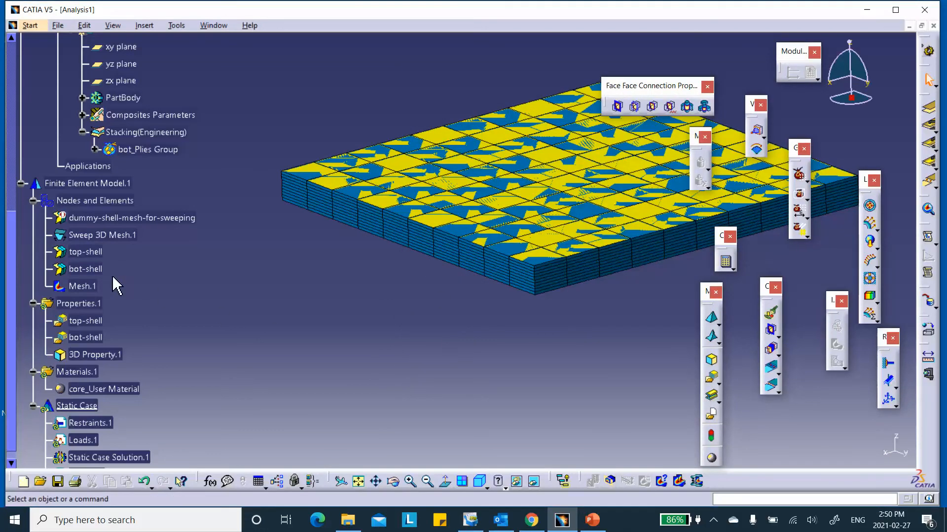
# - Set the bot-shell property's graphic fill colour to magenta
pyautogui.rightClick(91, 273)
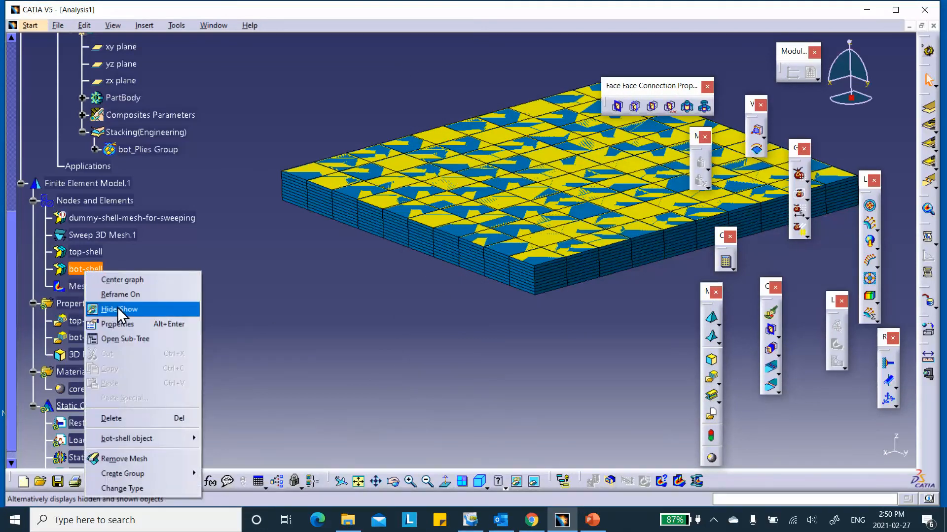
pyautogui.click(123, 324)
pyautogui.click(491, 156)
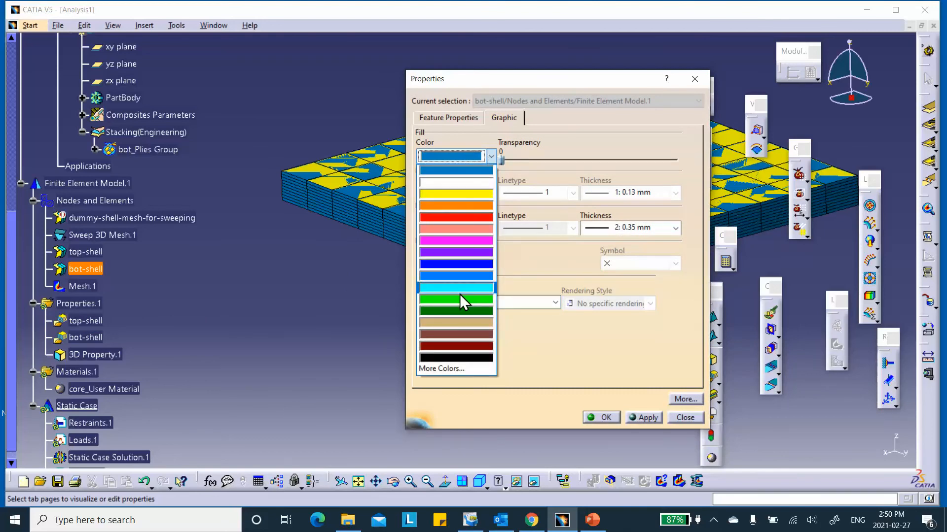
pyautogui.click(453, 241)
pyautogui.click(601, 417)
# - Inspect the panel edge, select mesh element 1100, then zoom and rotate out to the whole plate
pyautogui.moveTo(454, 350); pyautogui.dragTo(306, 363, button='middle')
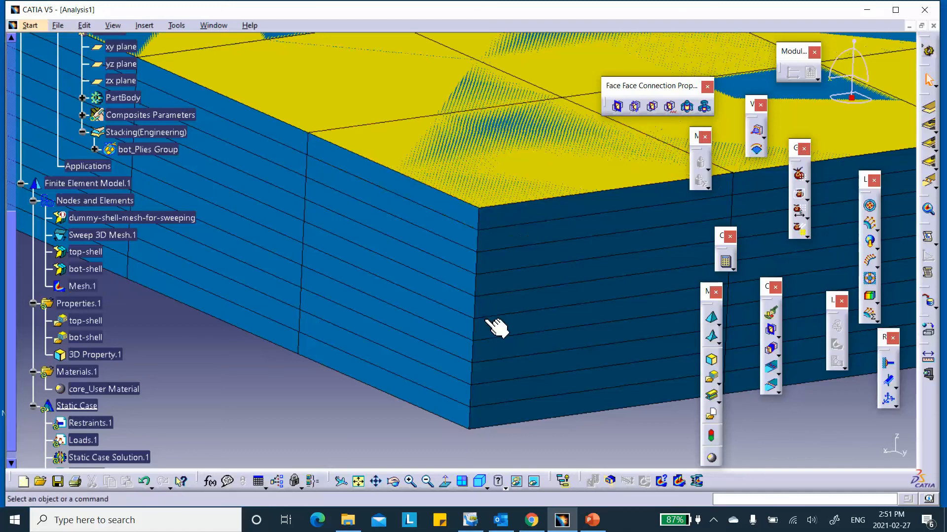
pyautogui.moveTo(539, 353); pyautogui.dragTo(407, 394, button='middle')
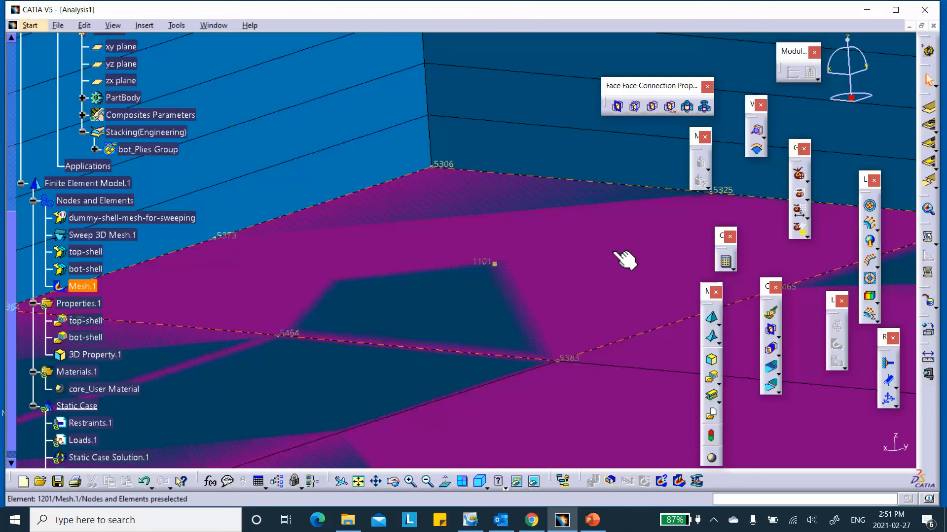
pyautogui.click(591, 160)
pyautogui.moveTo(524, 184); pyautogui.dragTo(450, 332, button='middle')
pyautogui.moveTo(468, 246); pyautogui.dragTo(486, 317, button='middle')
pyautogui.moveTo(386, 281); pyautogui.dragTo(379, 302, button='middle')
pyautogui.scroll(-3, 243, 322)
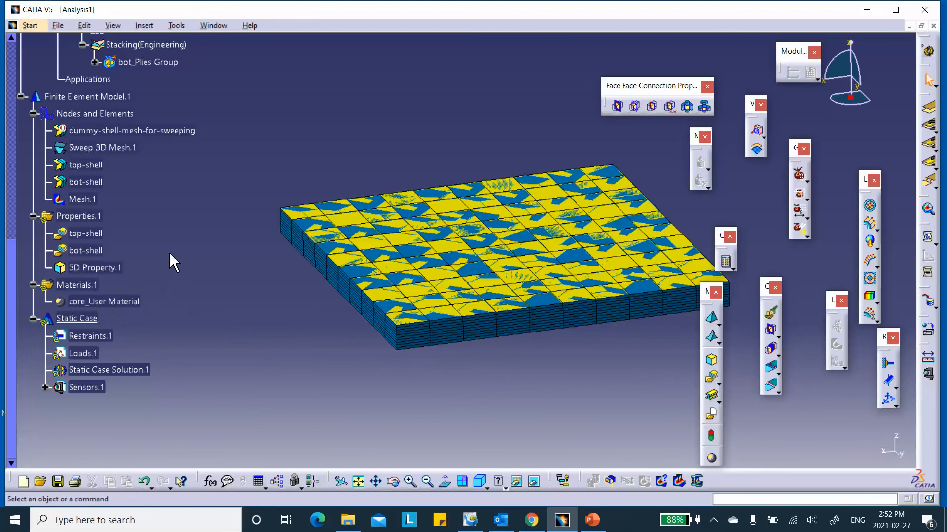
pyautogui.rightClick(83, 200)
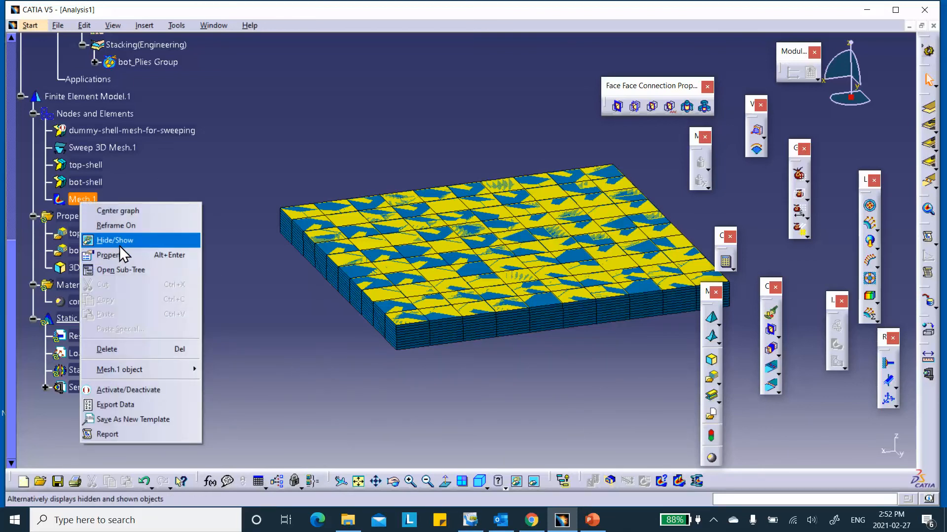
# - Deactivate Mesh.1 and show the top-face and bot-face skin surfaces
pyautogui.click(115, 390)
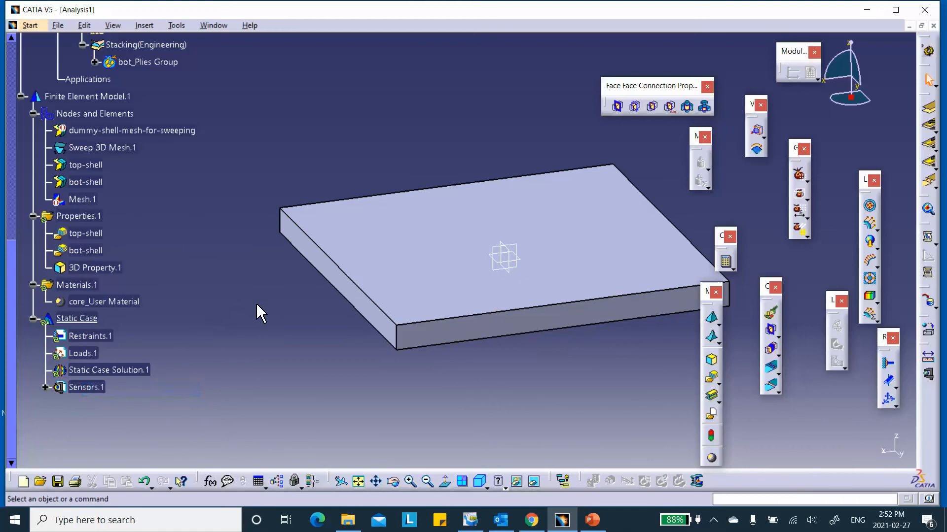
pyautogui.scroll(8, 224, 224)
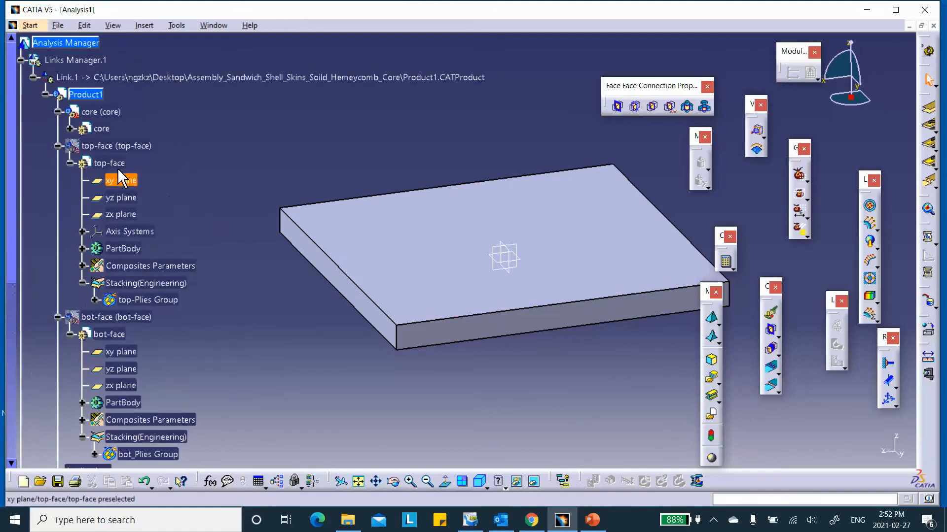
pyautogui.rightClick(136, 150)
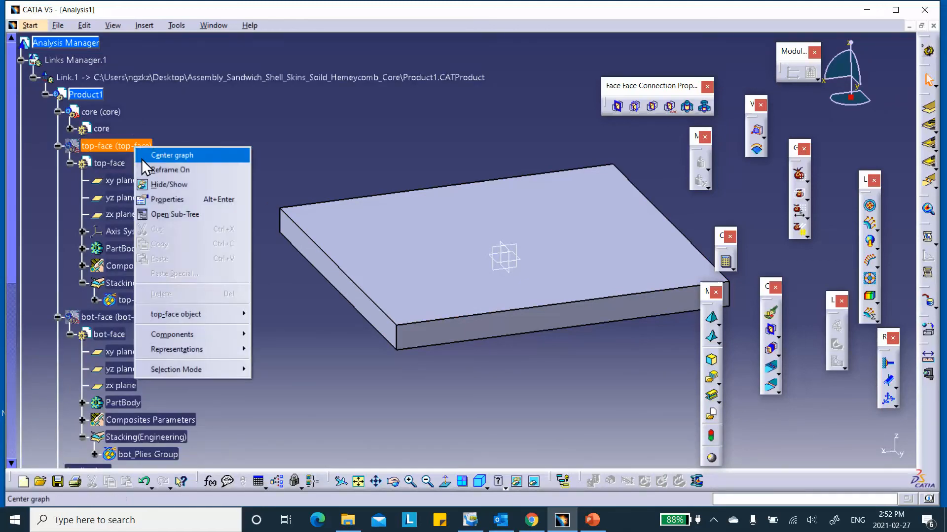
pyautogui.click(158, 187)
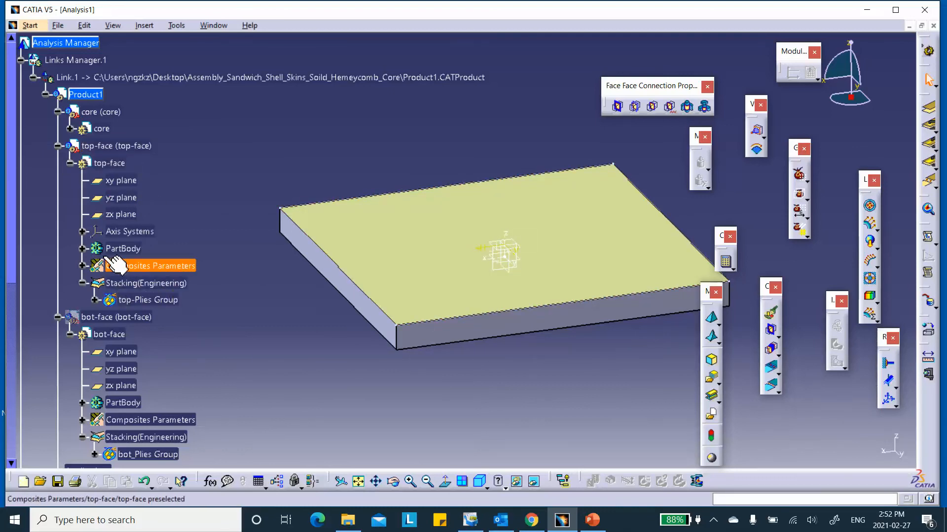
pyautogui.scroll(-3, 148, 266)
pyautogui.rightClick(121, 275)
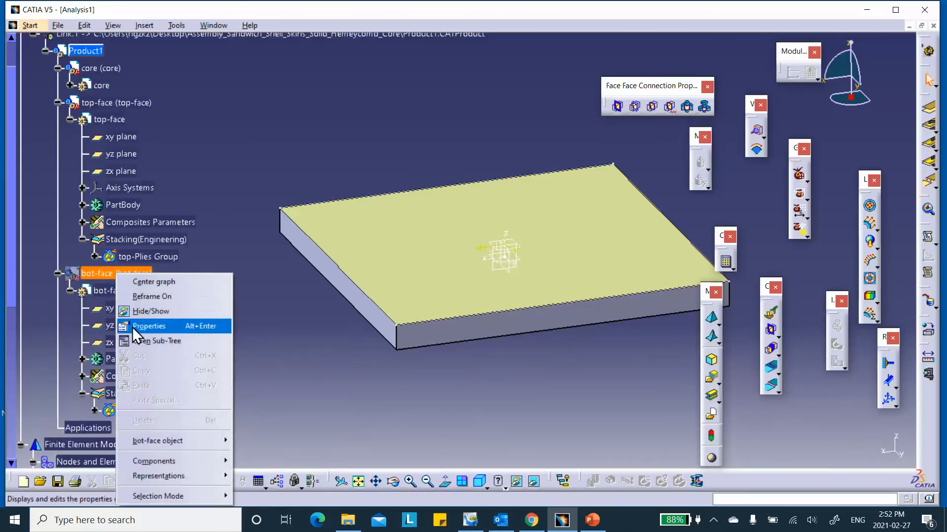
pyautogui.click(138, 313)
# - Zoom in on the plate and rearrange the workspace layout
pyautogui.moveTo(326, 367); pyautogui.dragTo(450, 143, button='middle')
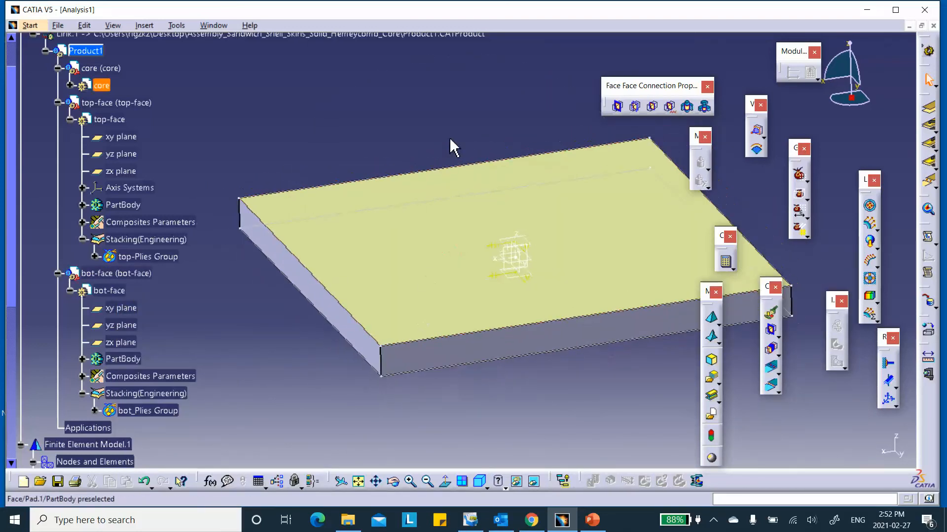
pyautogui.scroll(-10, 196, 160)
pyautogui.scroll(-8, 196, 161)
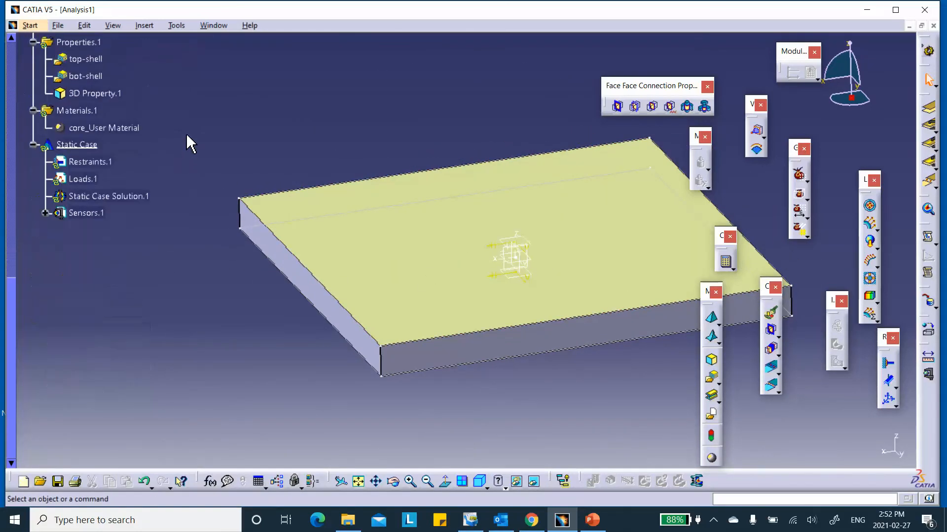
pyautogui.moveTo(929, 95); pyautogui.dragTo(285, 85)
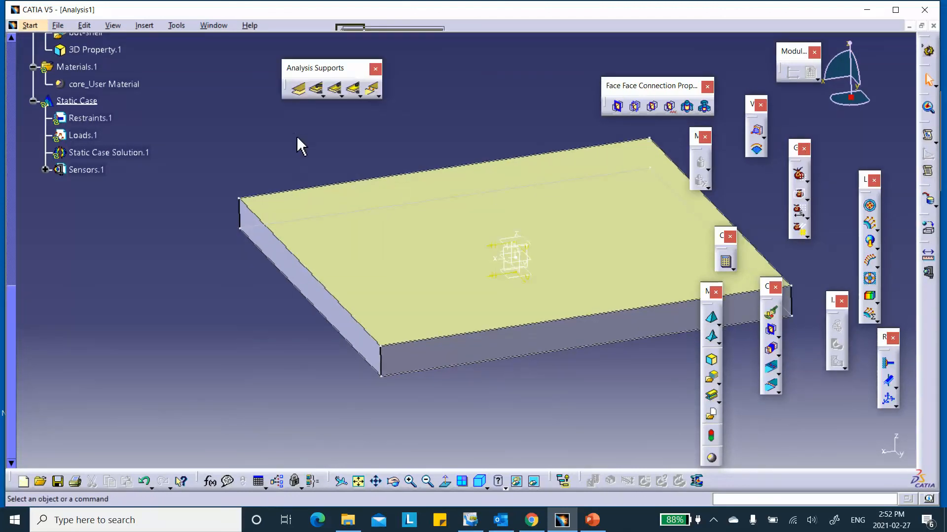
pyautogui.click(298, 91)
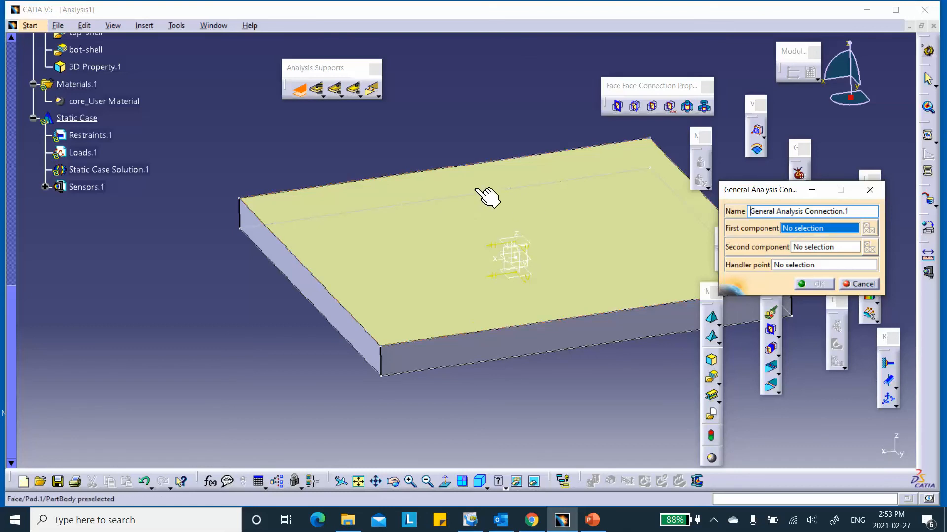
pyautogui.click(345, 197)
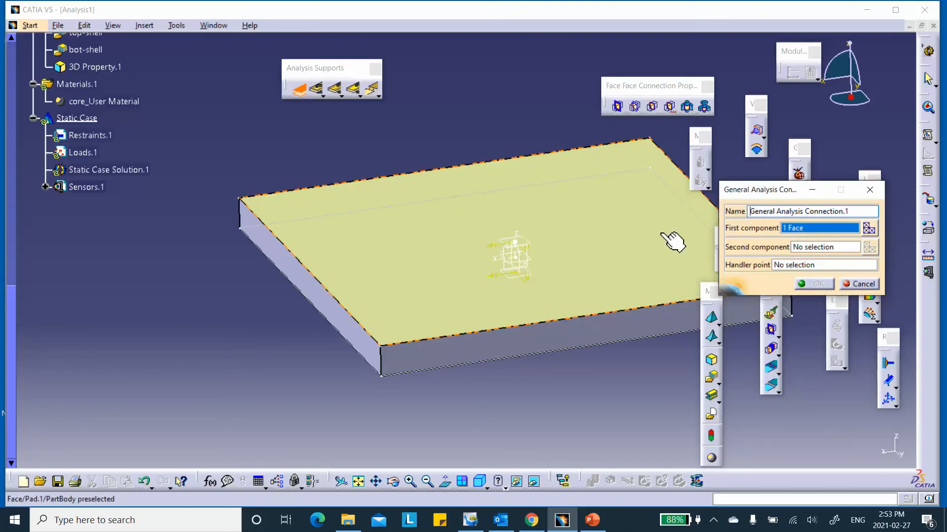
pyautogui.scroll(2, 151, 119)
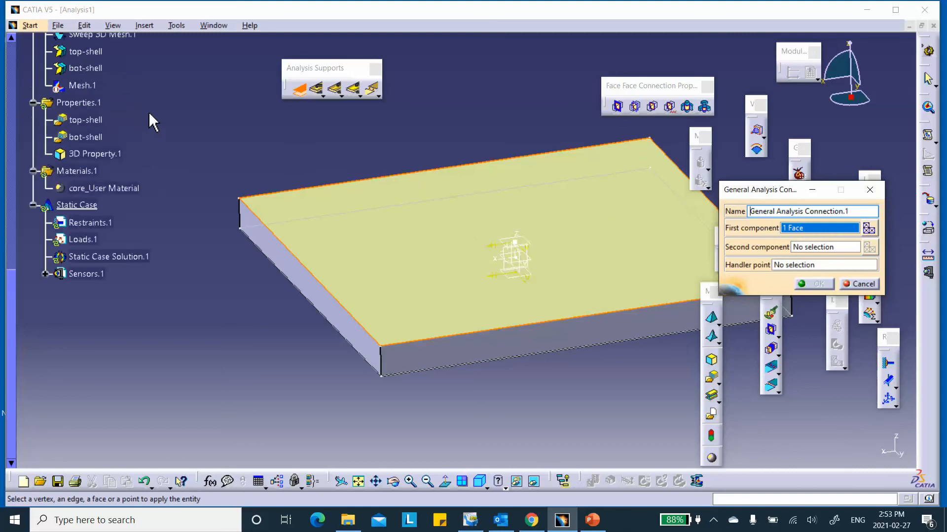
pyautogui.scroll(3, 151, 120)
pyautogui.scroll(6, 145, 89)
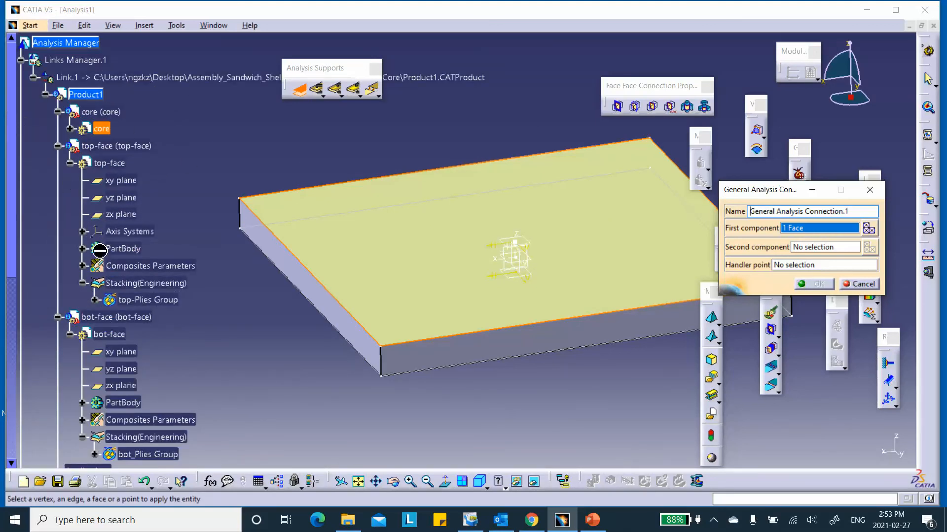
pyautogui.click(83, 249)
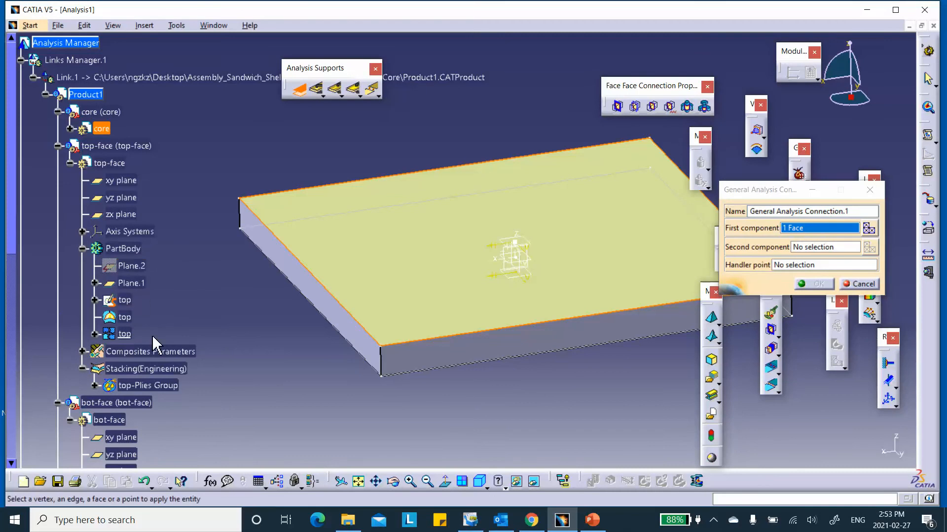
pyautogui.click(128, 334)
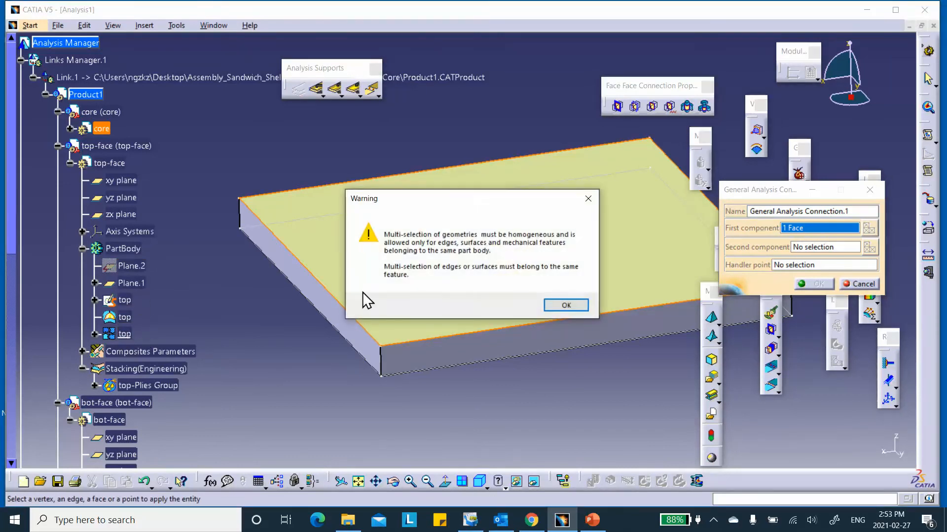
pyautogui.click(581, 306)
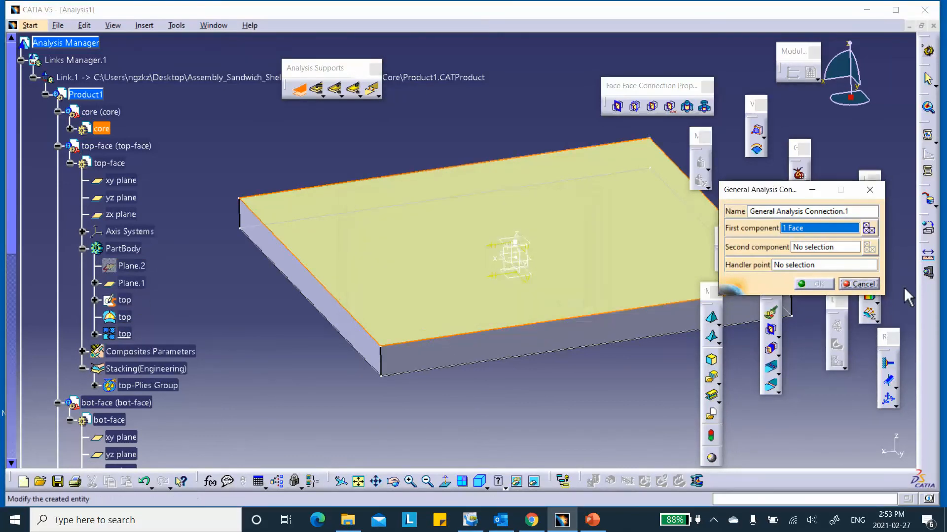
pyautogui.click(869, 285)
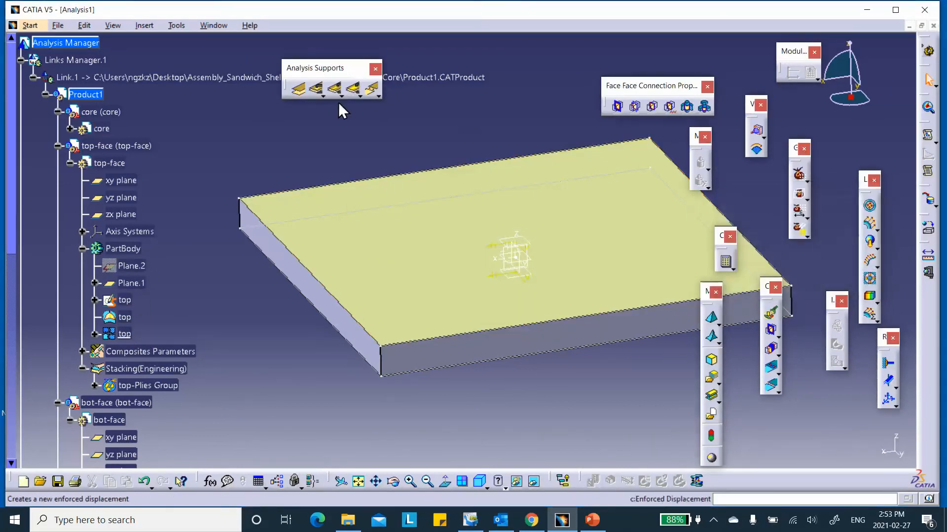
# - Create General Analysis Connection.1 with the top surface as first component, then target the second component
pyautogui.click(298, 90)
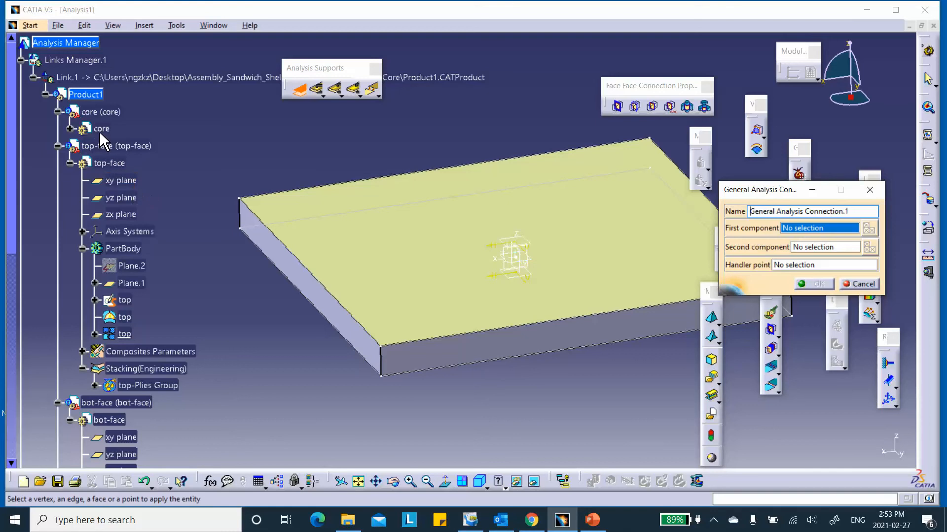
pyautogui.scroll(-3, 158, 148)
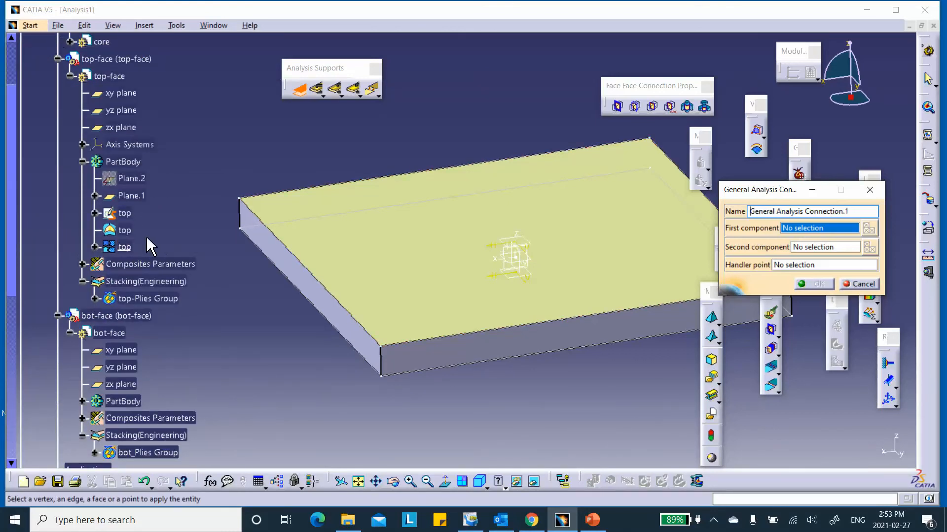
pyautogui.click(125, 246)
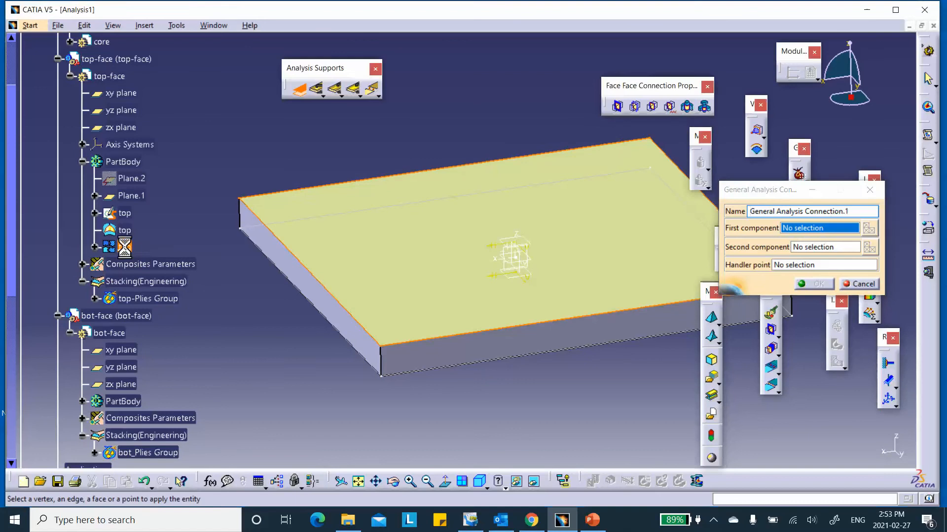
pyautogui.click(828, 247)
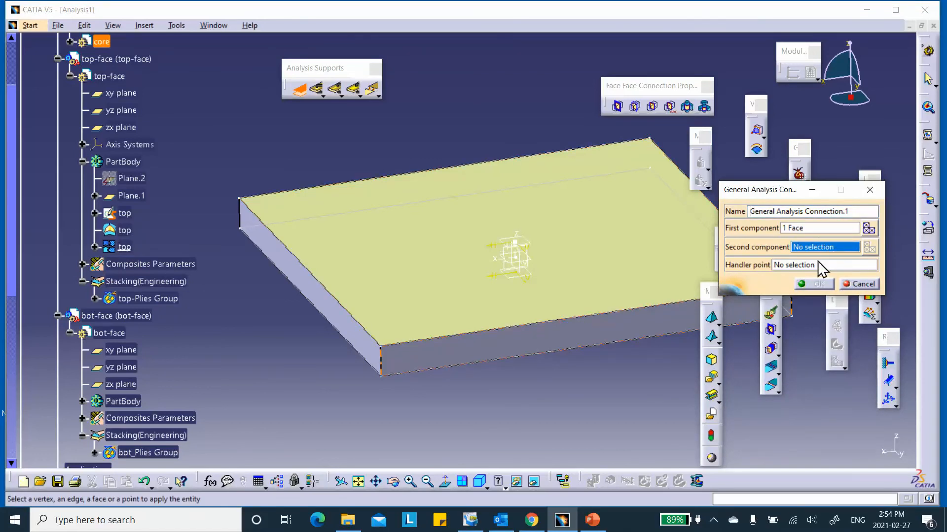
pyautogui.rightClick(302, 208)
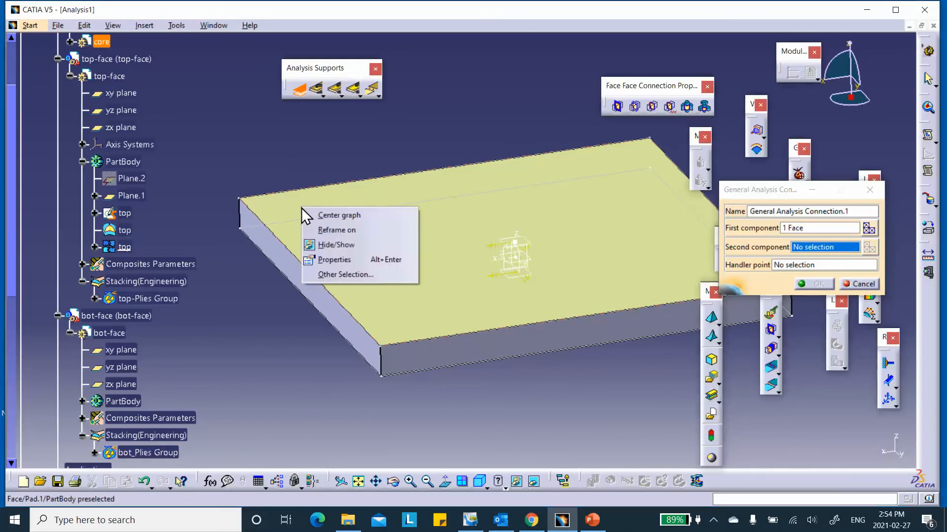
# - Hide the core's solid pad and show its top face surface so it can be picked
pyautogui.click(321, 243)
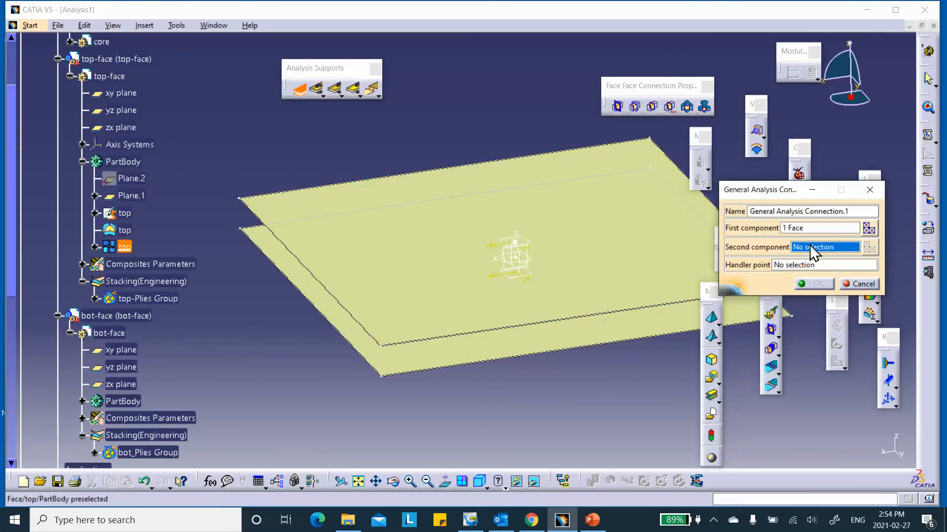
pyautogui.click(535, 483)
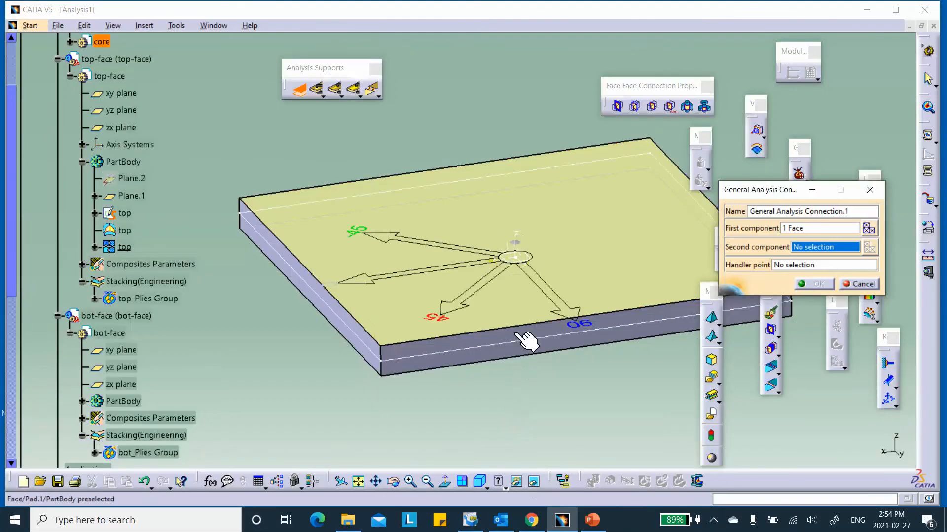
pyautogui.rightClick(313, 236)
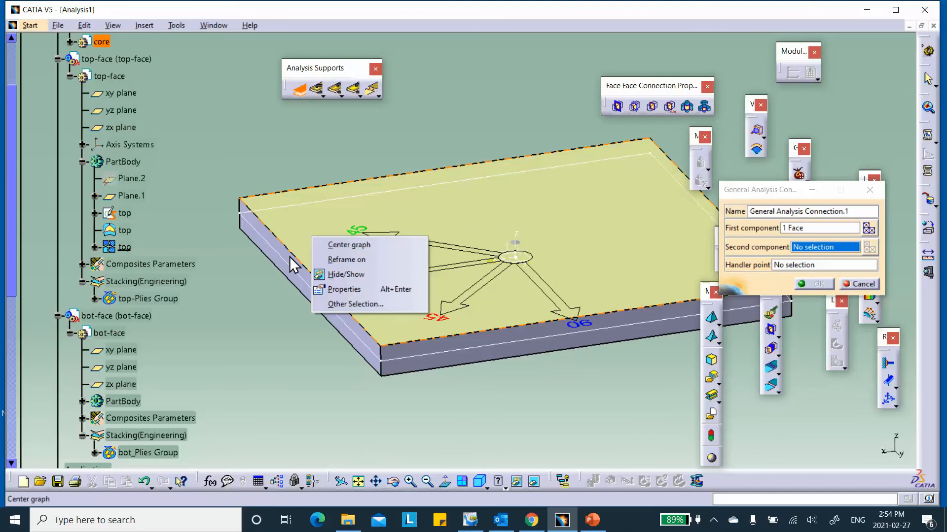
pyautogui.click(343, 275)
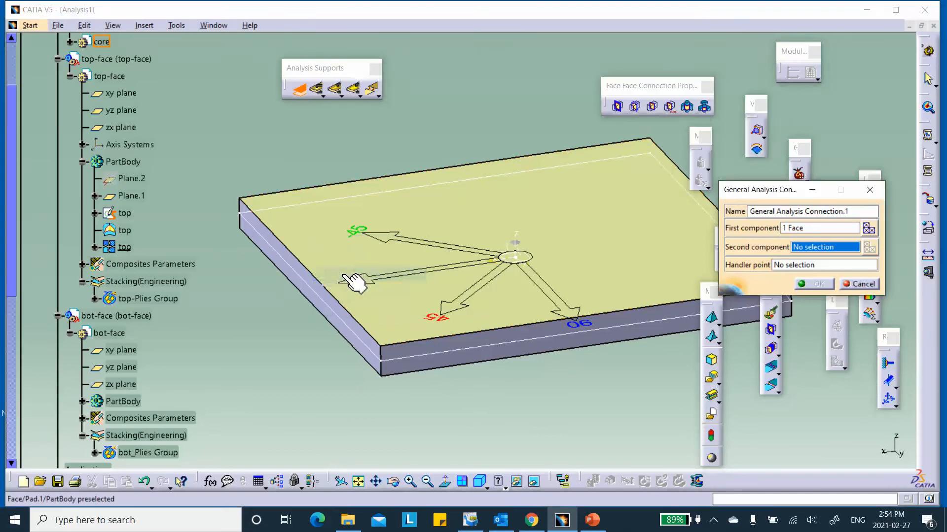
pyautogui.rightClick(313, 237)
pyautogui.click(341, 274)
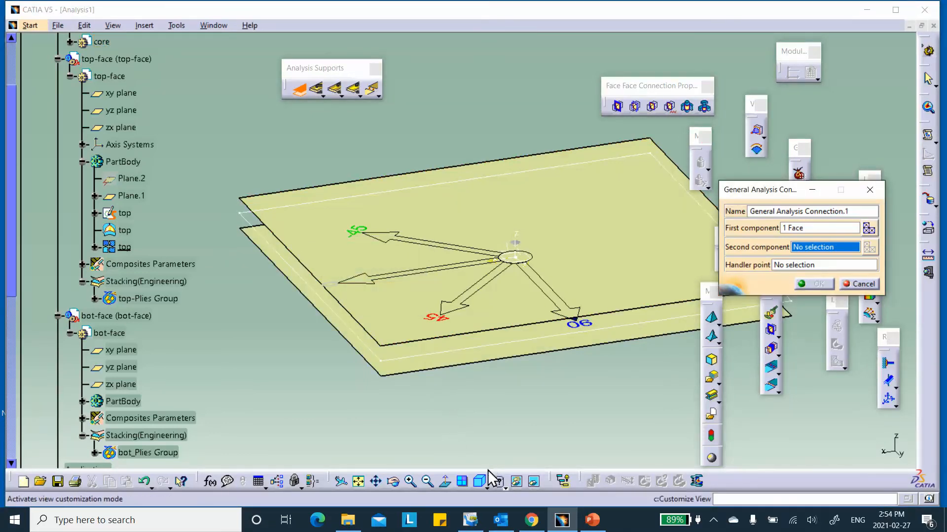
pyautogui.click(534, 482)
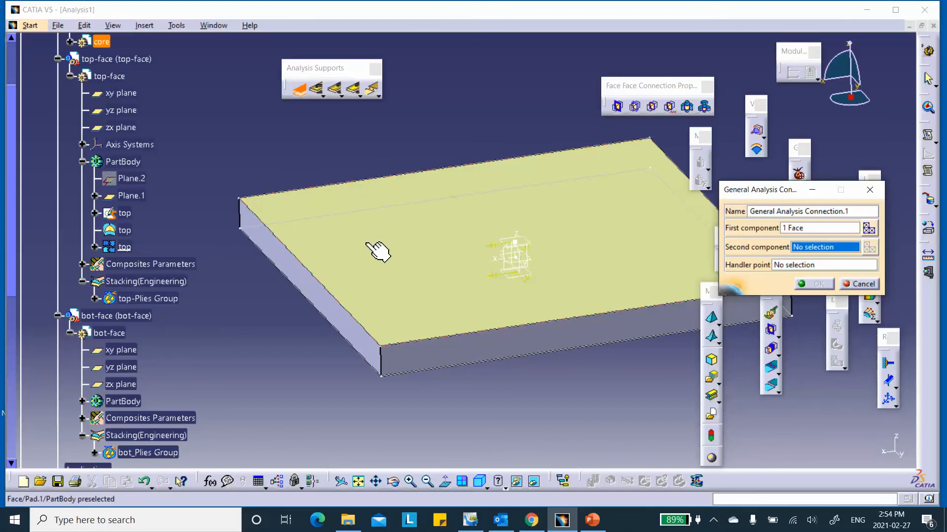
# - Pick top-of-core under core > PartBody as the second component and create the connection
pyautogui.click(70, 41)
pyautogui.click(82, 110)
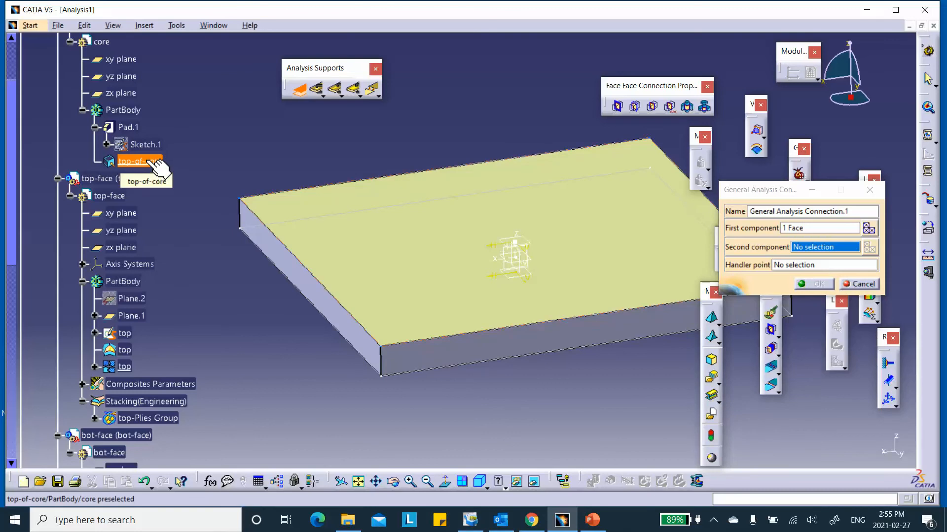
pyautogui.click(151, 162)
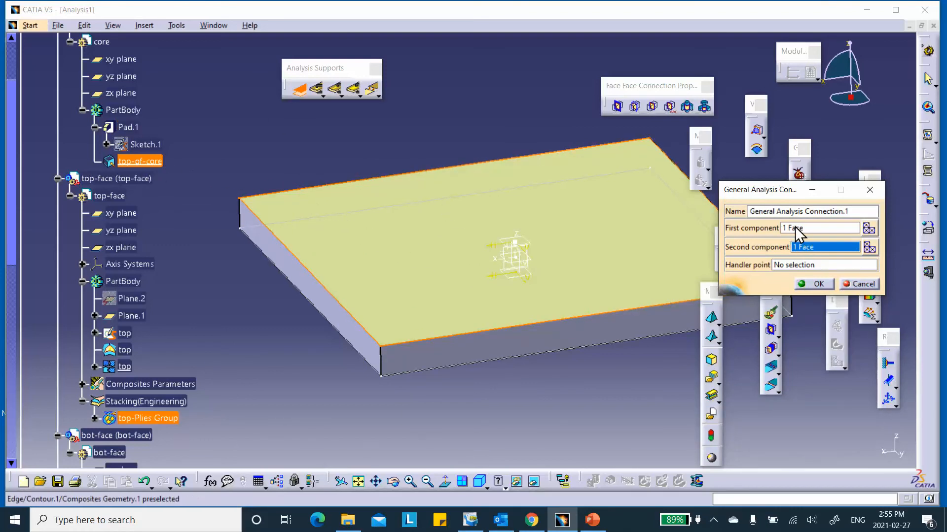
pyautogui.click(817, 284)
# - Rename General Analysis Connection.1 to top-skin-top-face-block through its Properties
pyautogui.moveTo(237, 133); pyautogui.dragTo(235, 131, button='middle')
pyautogui.scroll(-10, 234, 132)
pyautogui.scroll(-3, 235, 148)
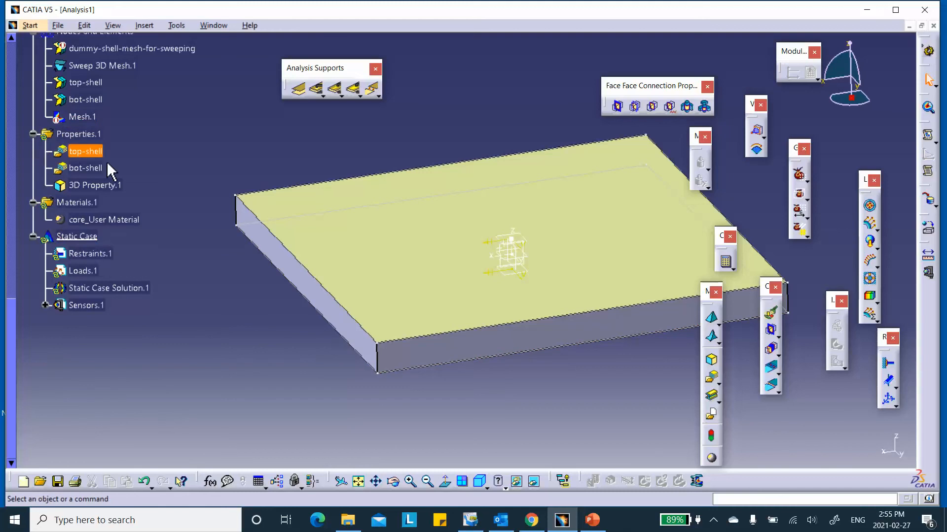
pyautogui.scroll(5, 103, 155)
pyautogui.click(20, 84)
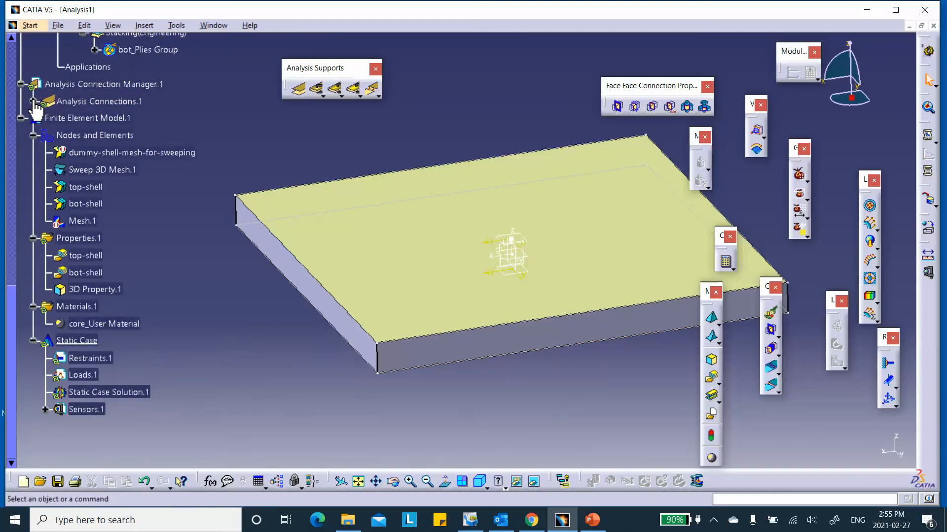
pyautogui.click(33, 101)
pyautogui.rightClick(103, 117)
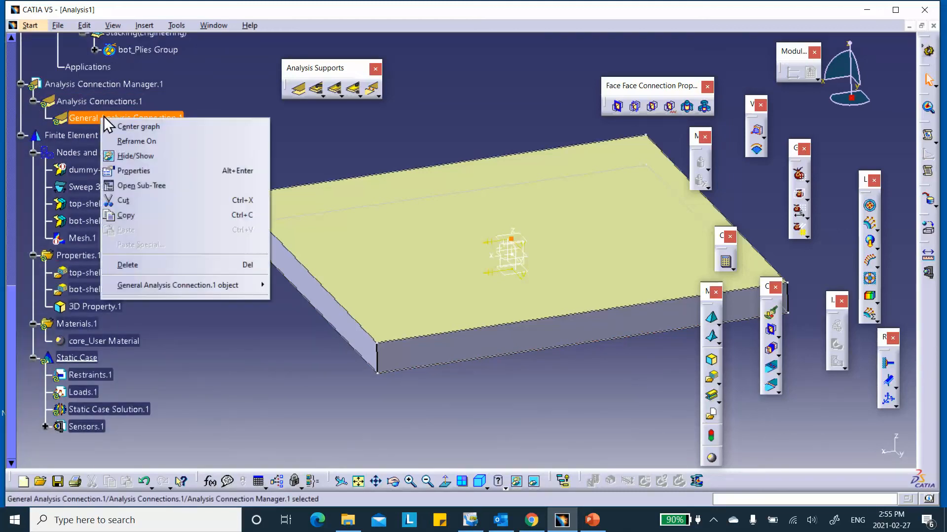
pyautogui.click(139, 170)
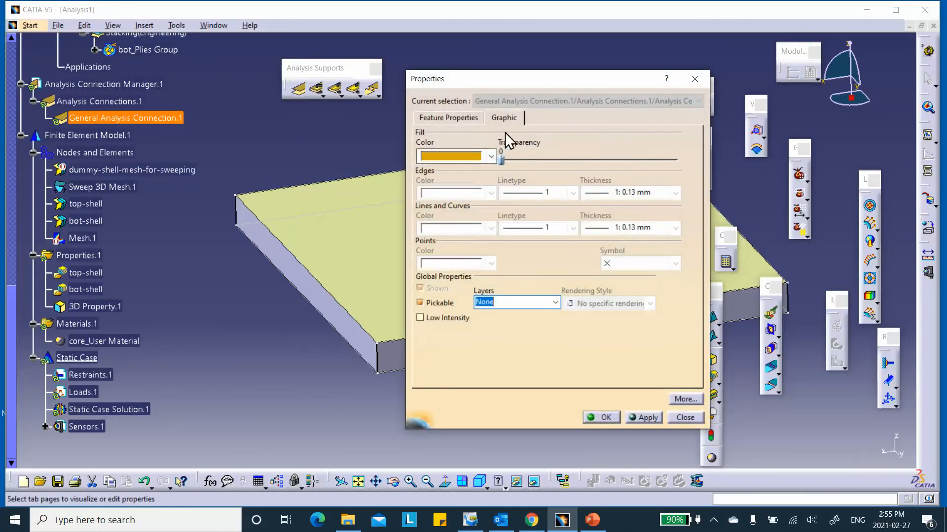
pyautogui.click(446, 117)
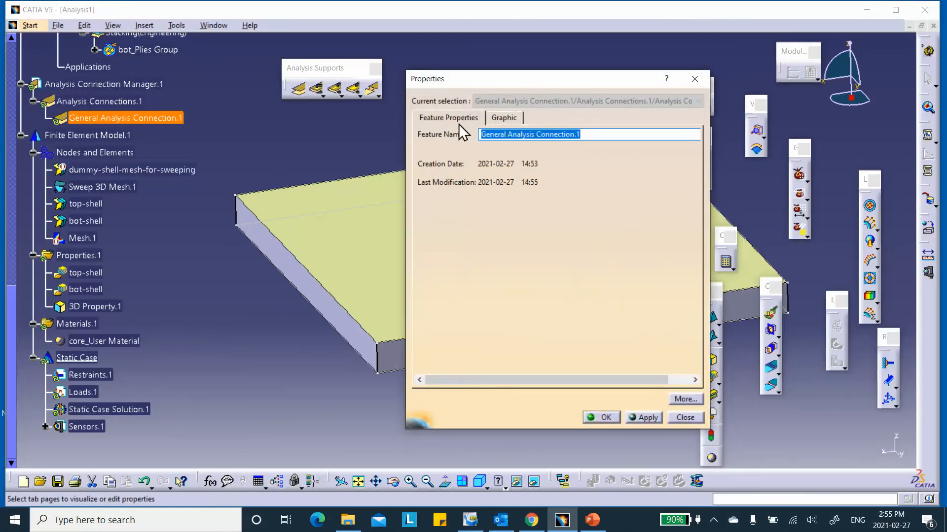
pyautogui.write('top-skin-top-face-block')
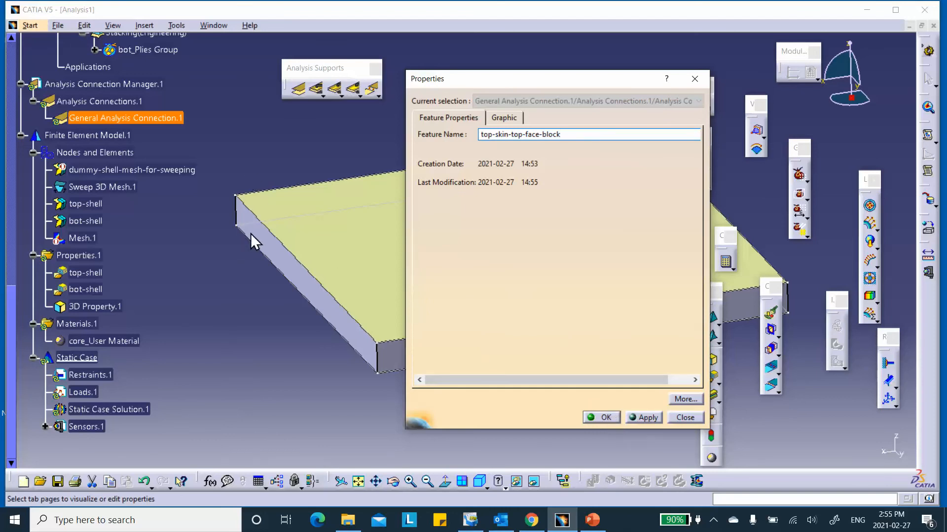
pyautogui.click(604, 417)
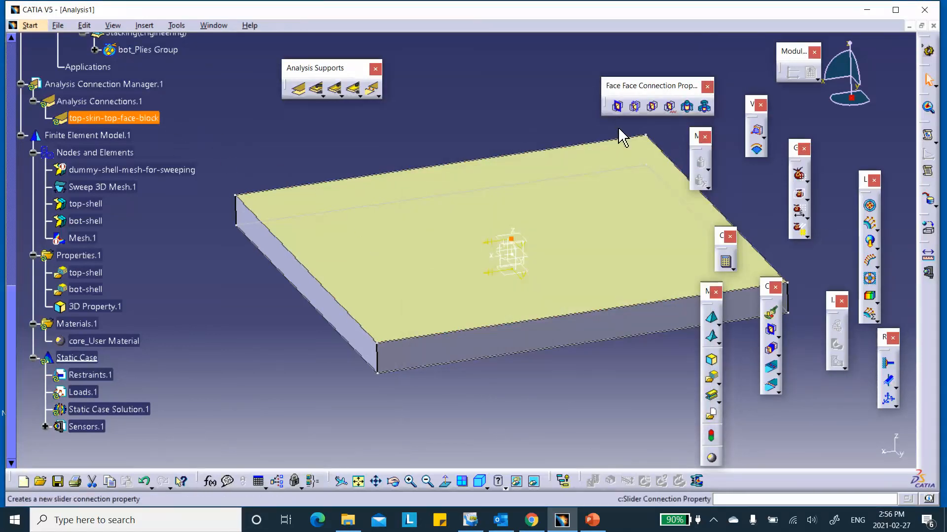
# - Start a new general analysis connection with the bot surface as its first component
pyautogui.click(298, 88)
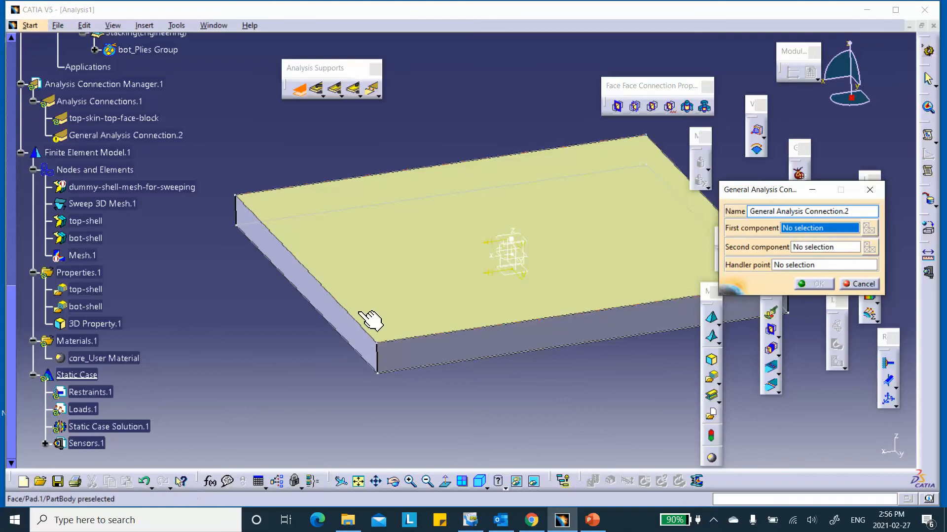
pyautogui.scroll(-3, 186, 270)
pyautogui.scroll(4, 177, 267)
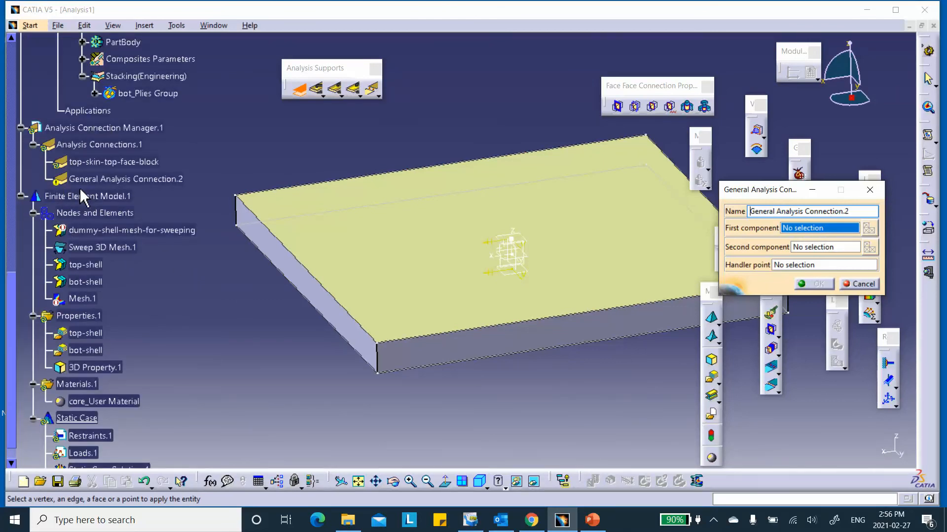
pyautogui.scroll(3, 98, 158)
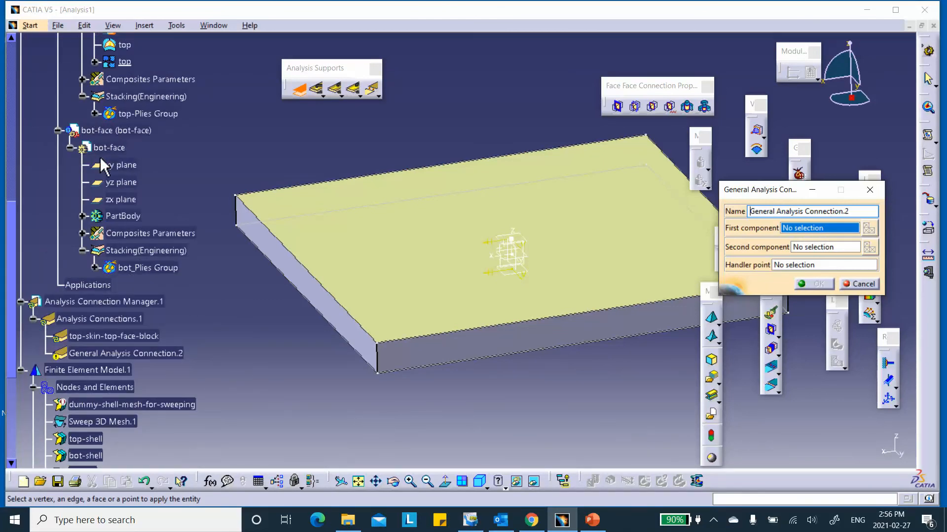
pyautogui.click(82, 216)
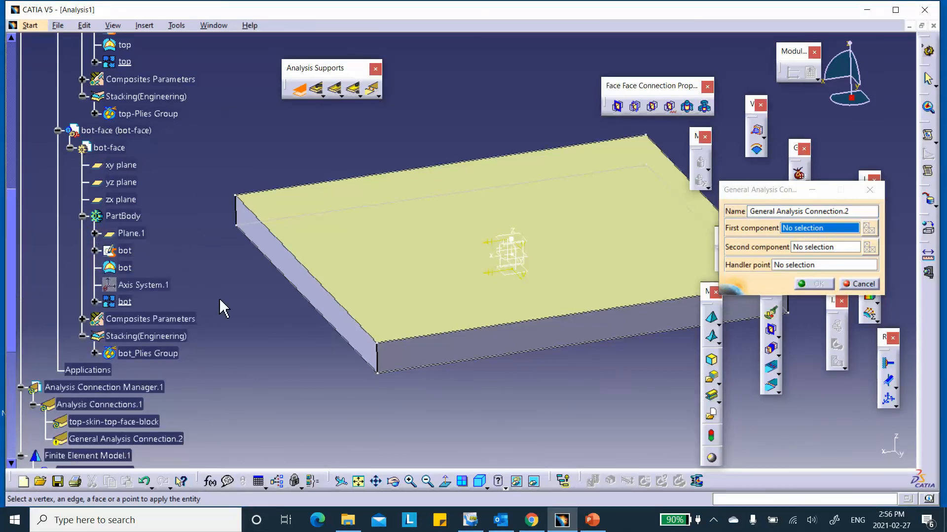
pyautogui.click(124, 301)
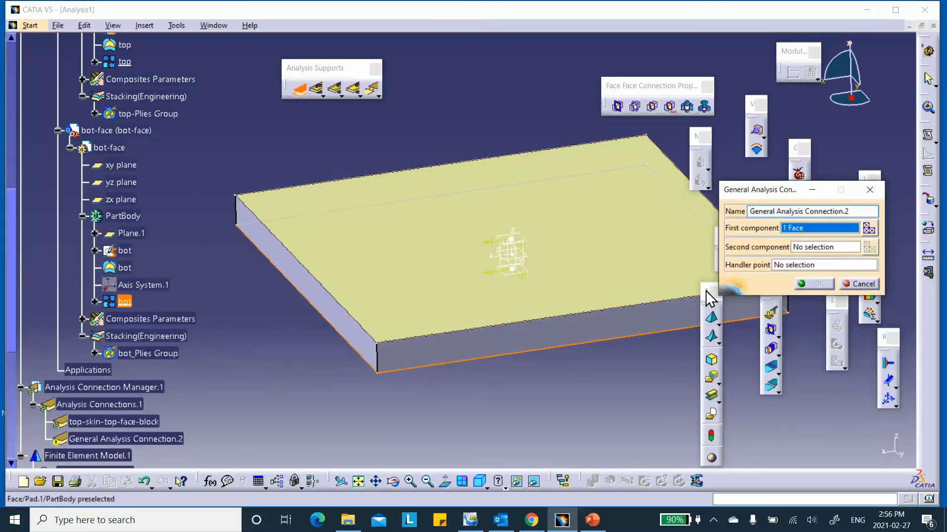
pyautogui.click(806, 247)
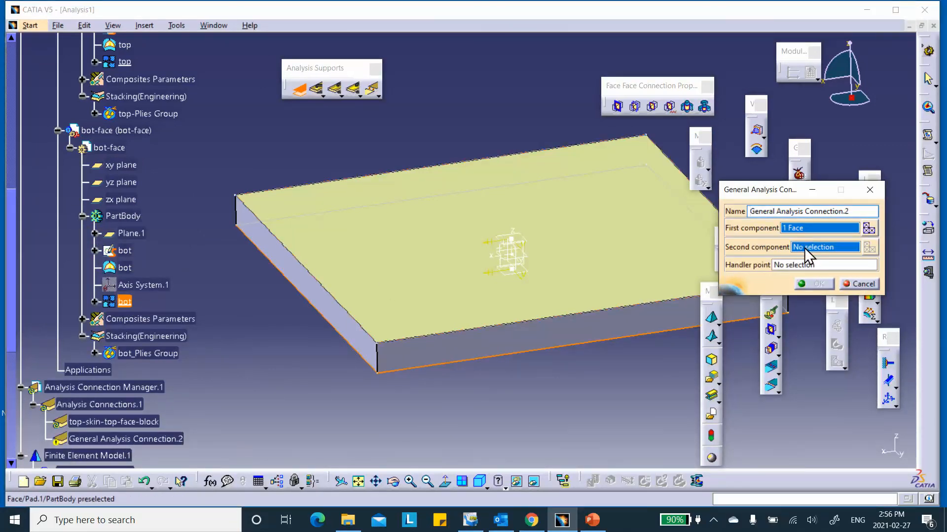
# - Reveal the core block's bottom face, set it as the second component, and create the connection
pyautogui.moveTo(565, 409); pyautogui.dragTo(518, 296, button='middle')
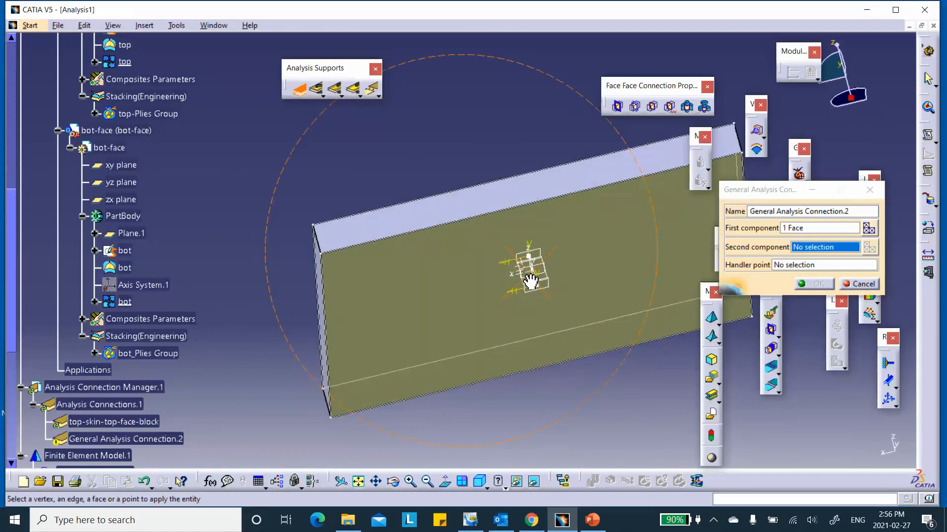
pyautogui.rightClick(428, 267)
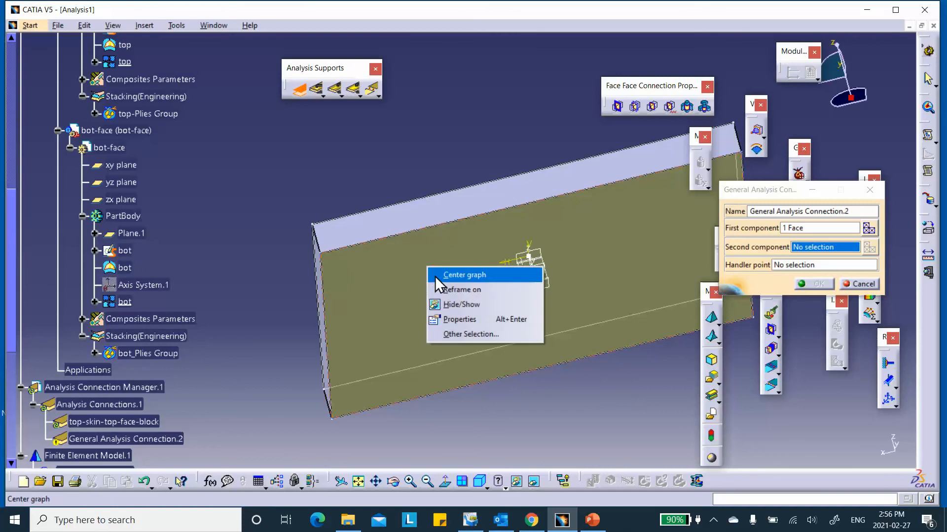
pyautogui.click(446, 304)
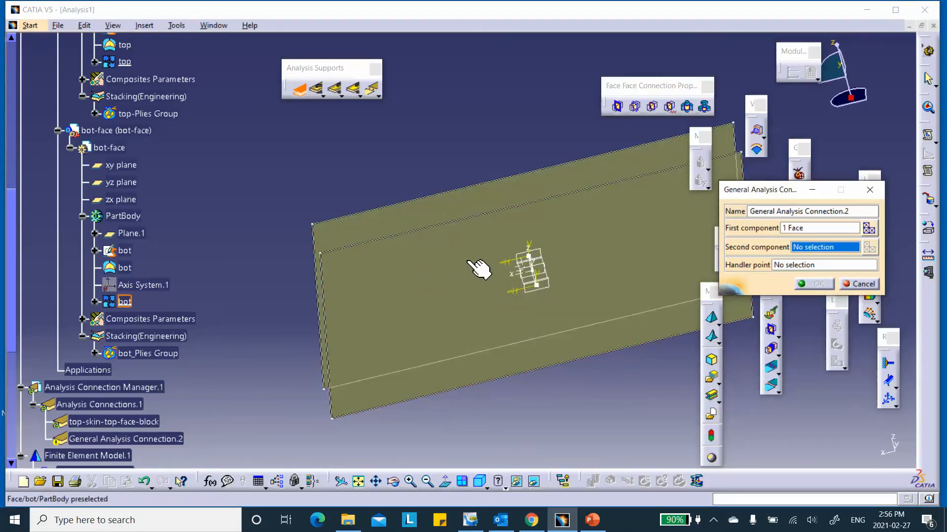
pyautogui.click(534, 482)
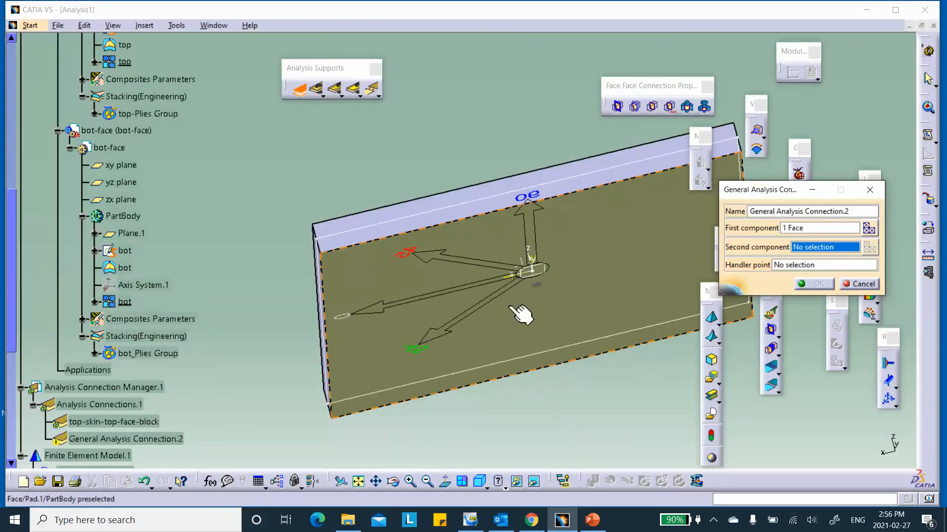
pyautogui.moveTo(490, 220); pyautogui.dragTo(507, 276, button='middle')
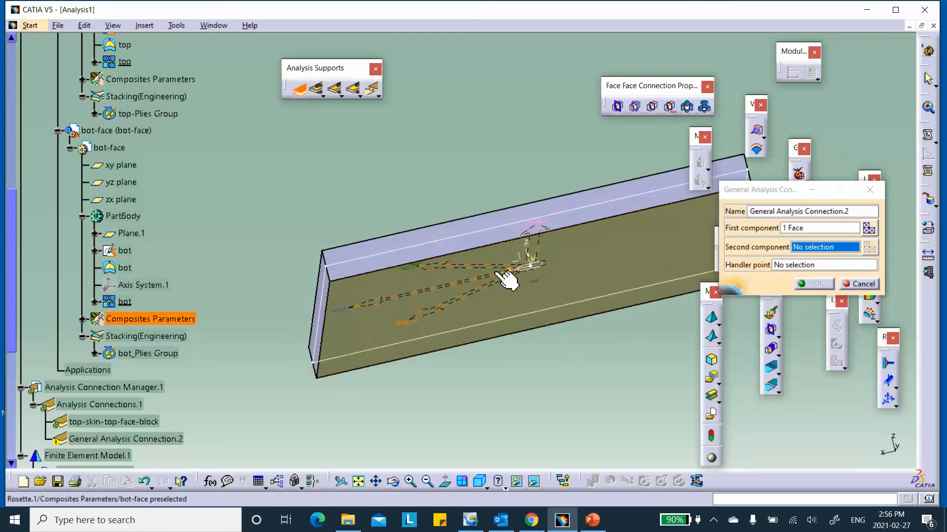
pyautogui.rightClick(602, 271)
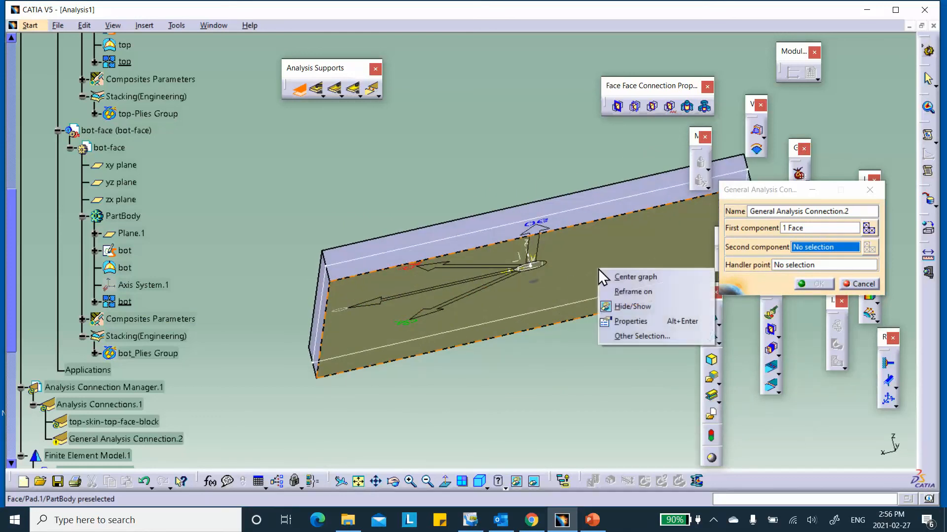
pyautogui.click(618, 306)
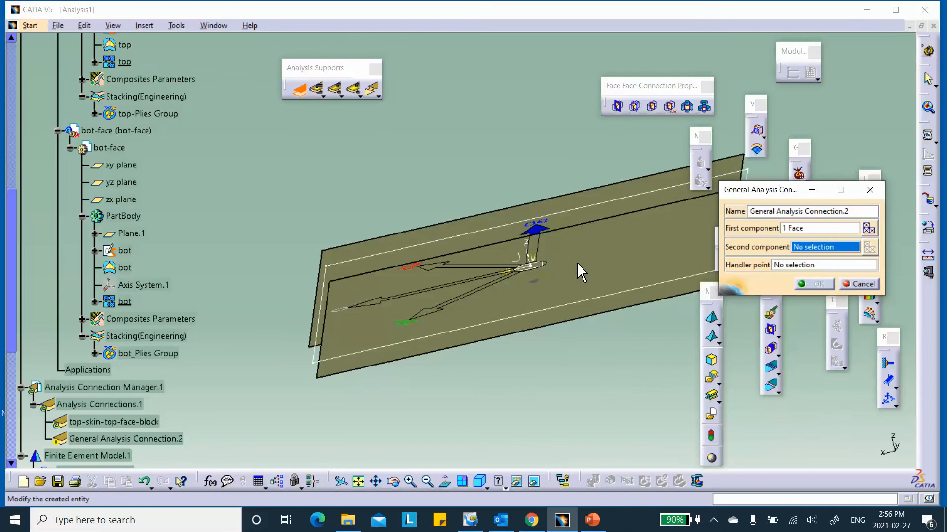
pyautogui.click(534, 482)
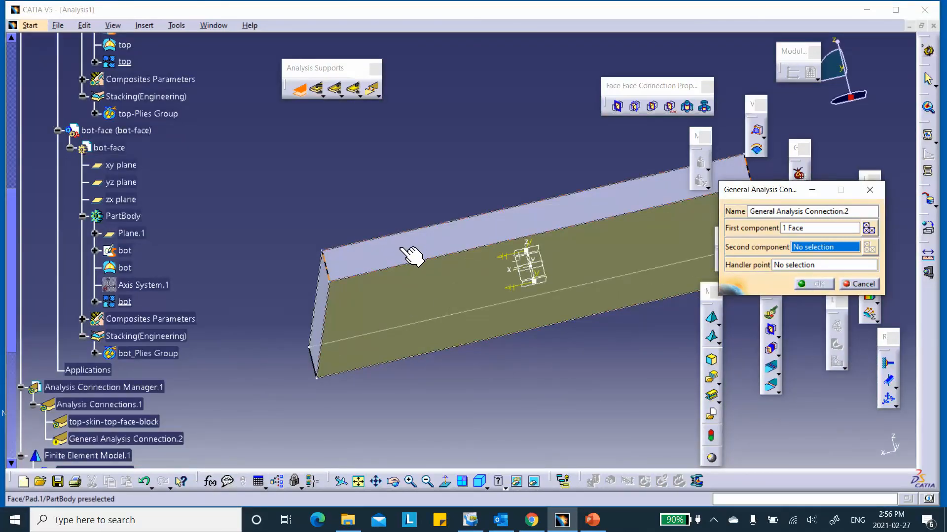
pyautogui.click(428, 311)
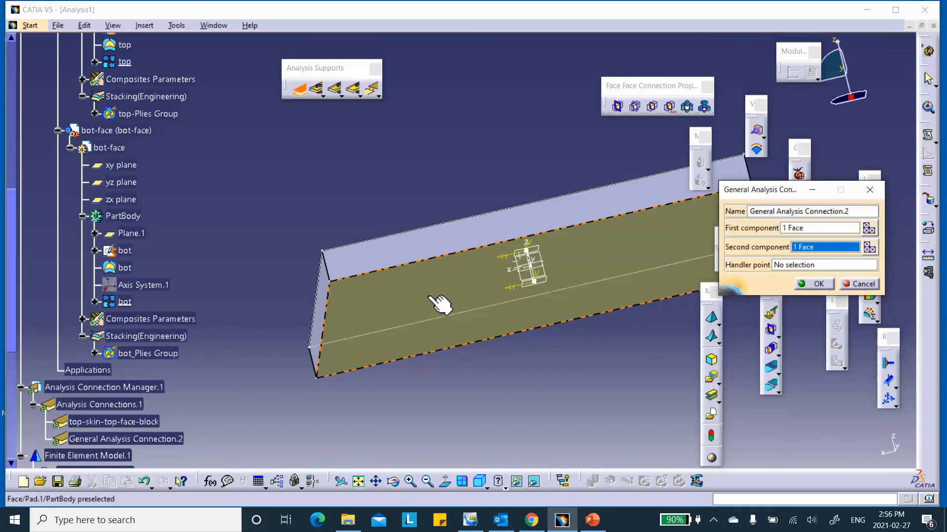
pyautogui.click(822, 285)
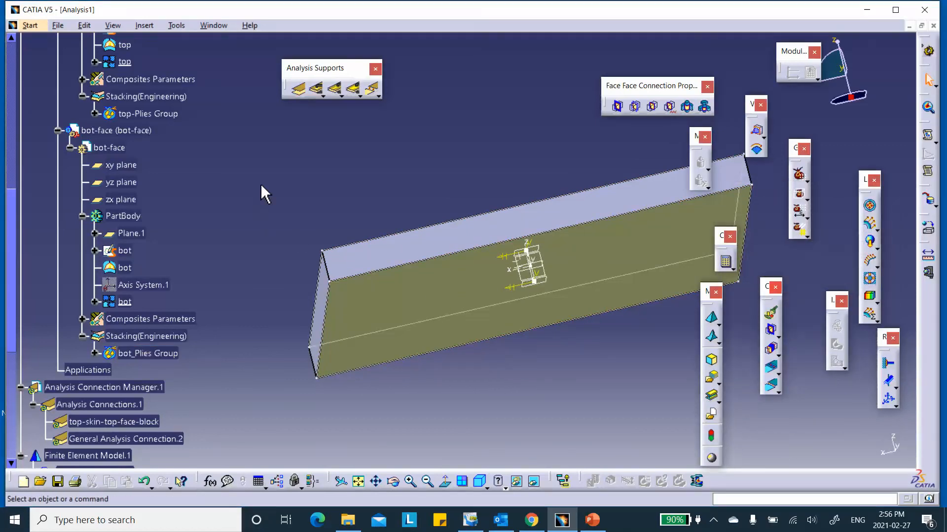
# - Open General Analysis Connection.2's Properties and begin its new feature name with 'b'
pyautogui.click(147, 352)
pyautogui.rightClick(148, 352)
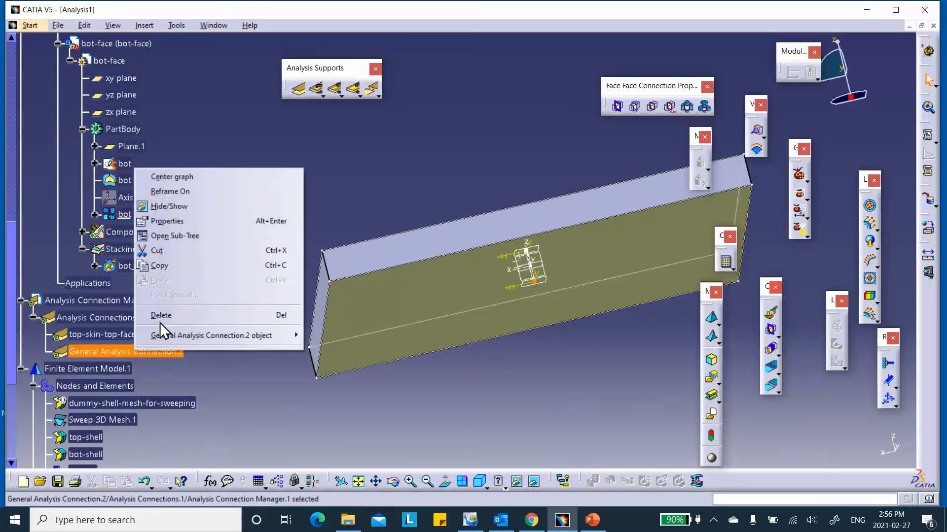
pyautogui.click(174, 220)
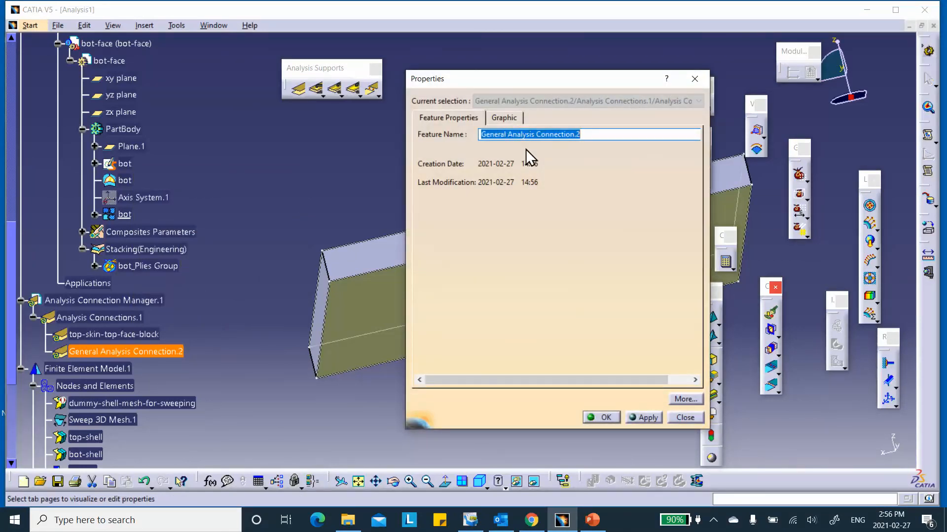
pyautogui.write('bot-skin-bottom-face-of-block')
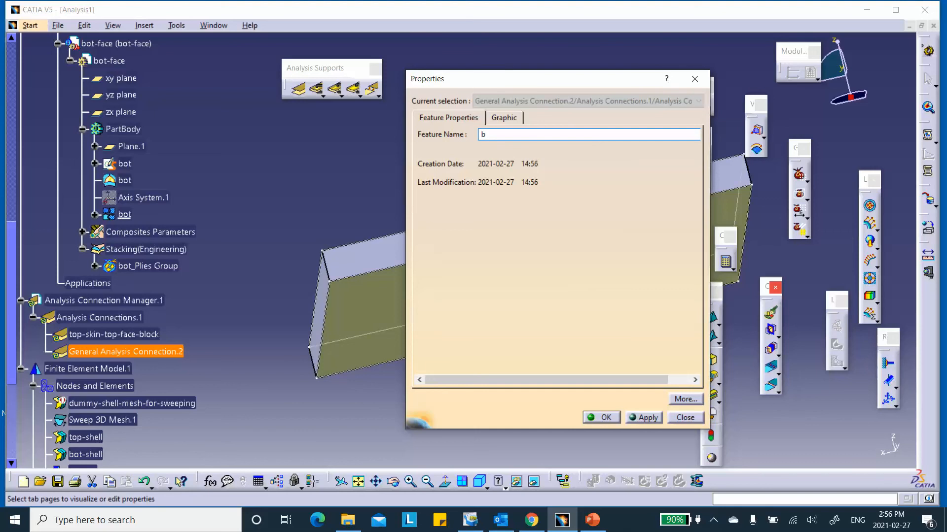
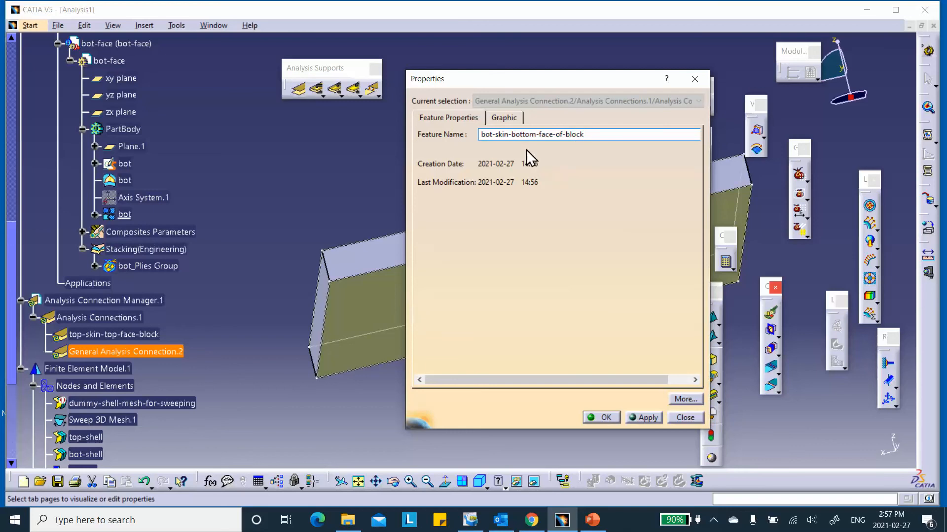
# - Confirm the name bot-skin-bottom-face-of-block for General Analysis Connection.2
pyautogui.click(604, 416)
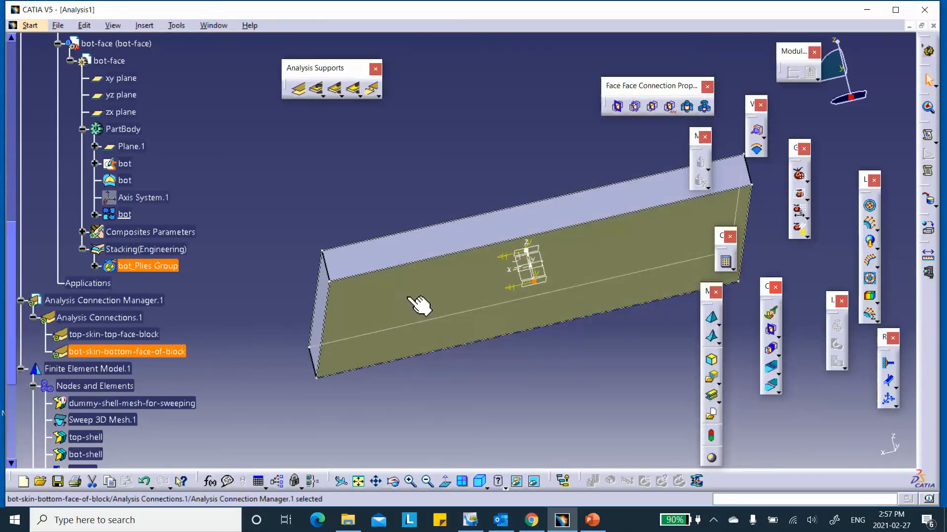
pyautogui.moveTo(440, 156); pyautogui.dragTo(465, 217, button='middle')
# - Add a fastened connection property supported by top-skin-top-face-block
pyautogui.scroll(-5, 205, 211)
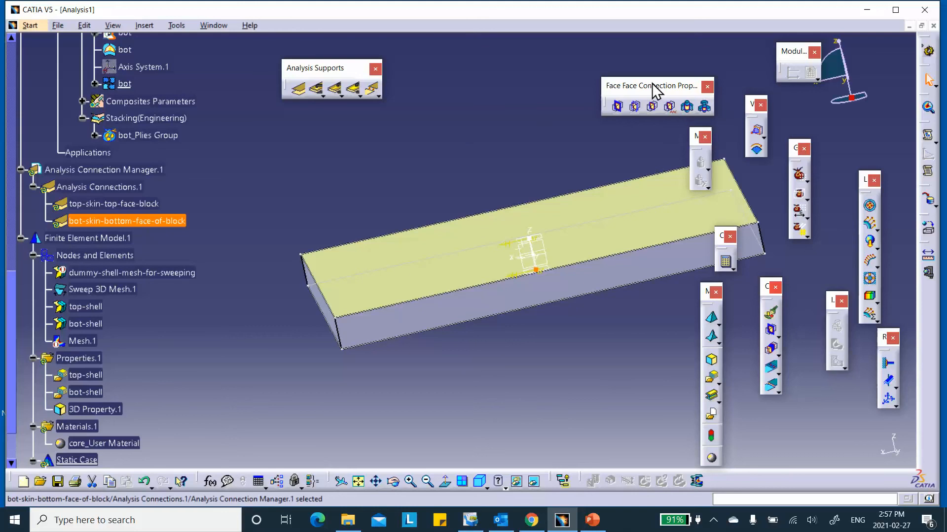
pyautogui.moveTo(607, 84); pyautogui.dragTo(517, 79)
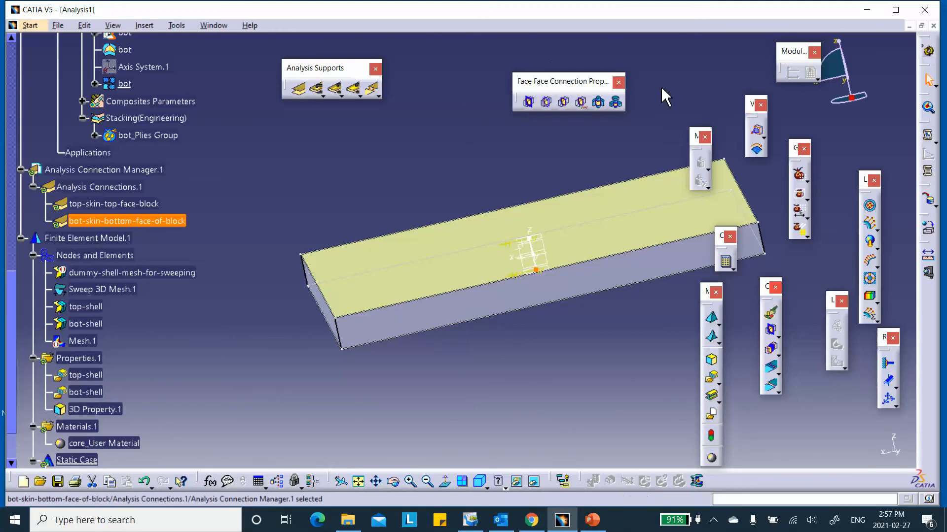
pyautogui.click(563, 102)
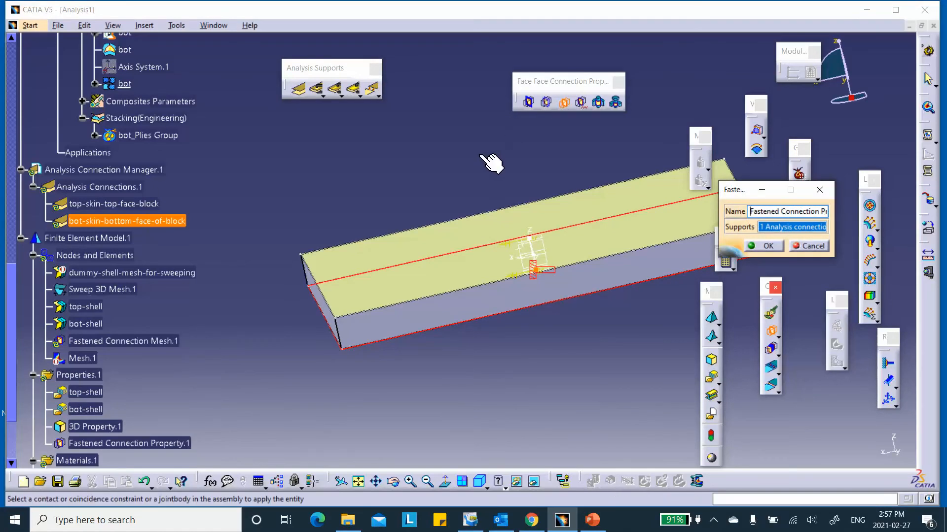
pyautogui.click(800, 241)
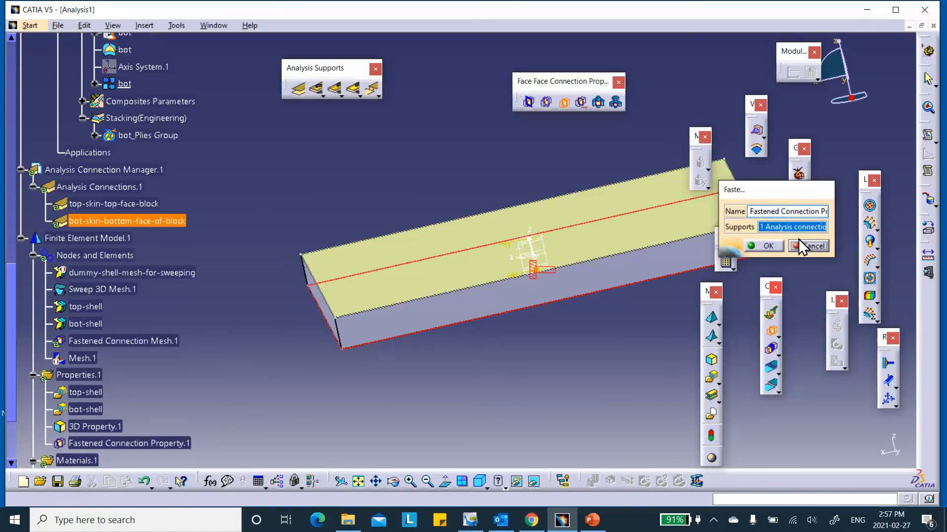
pyautogui.click(561, 101)
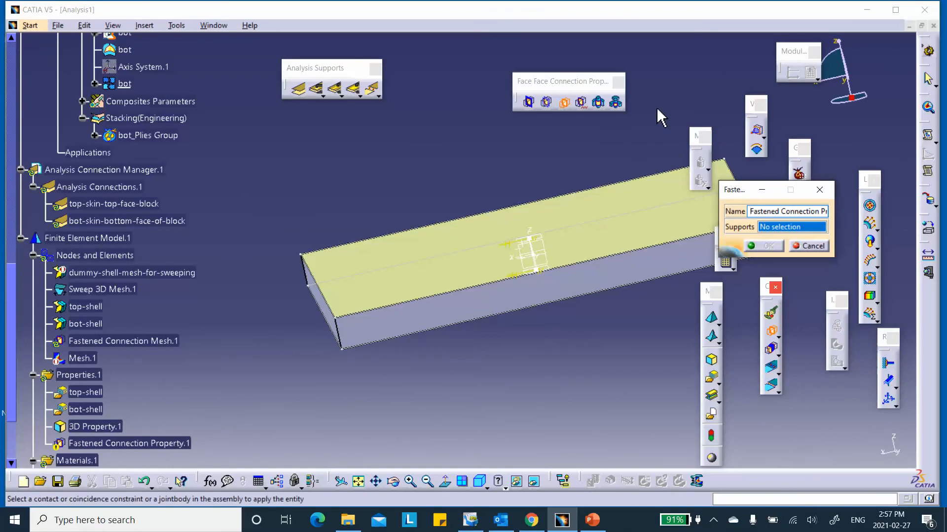
pyautogui.click(129, 204)
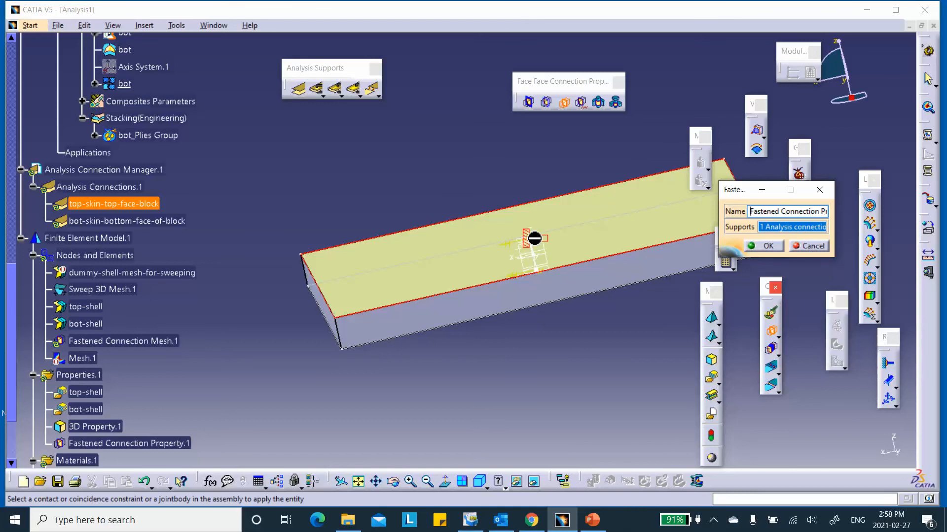
pyautogui.click(764, 246)
# - Add a second fastened connection property on bot-skin-bottom-face-of-block, then reframe the block
pyautogui.click(565, 104)
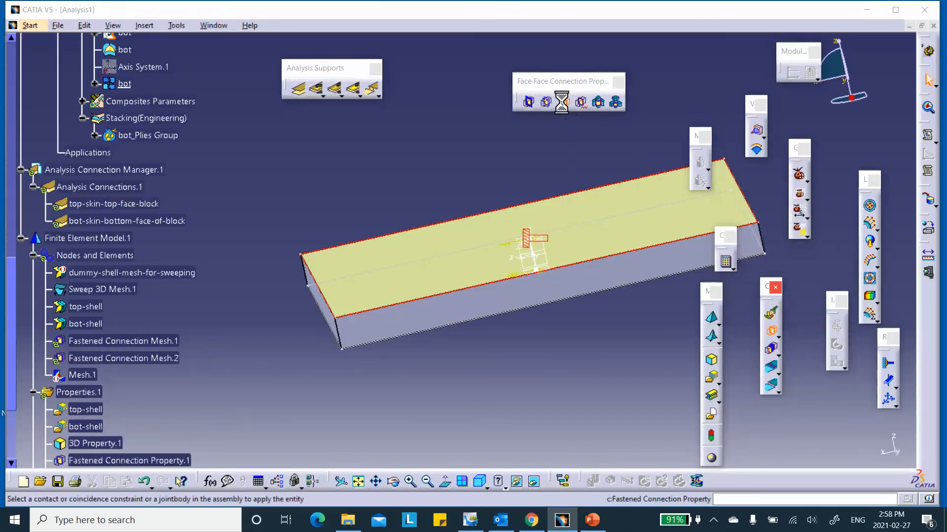
pyautogui.click(163, 220)
pyautogui.moveTo(649, 377); pyautogui.dragTo(616, 320, button='middle')
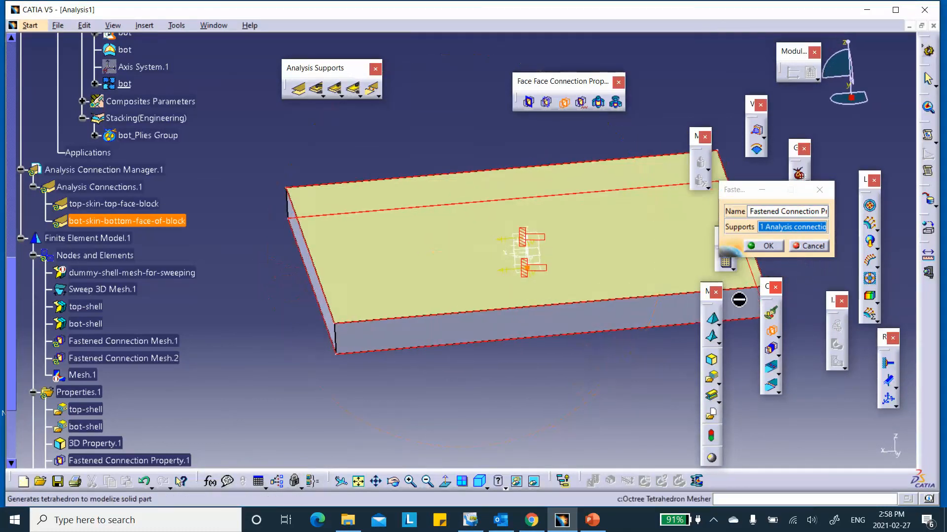
pyautogui.click(764, 246)
pyautogui.moveTo(418, 217); pyautogui.dragTo(428, 284, button='middle')
pyautogui.moveTo(343, 176); pyautogui.dragTo(363, 181, button='middle')
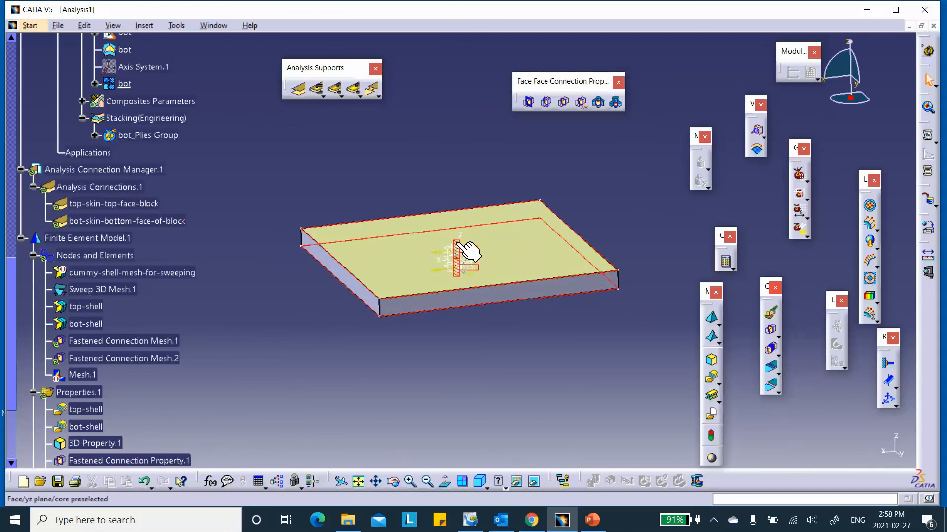
pyautogui.moveTo(572, 168)
pyautogui.mouseDown(button='middle')
pyautogui.moveTo(577, 177)
pyautogui.moveTo(579, 152)
pyautogui.mouseUp(button='middle')
pyautogui.click(573, 173)
pyautogui.moveTo(455, 162); pyautogui.dragTo(430, 171, button='middle')
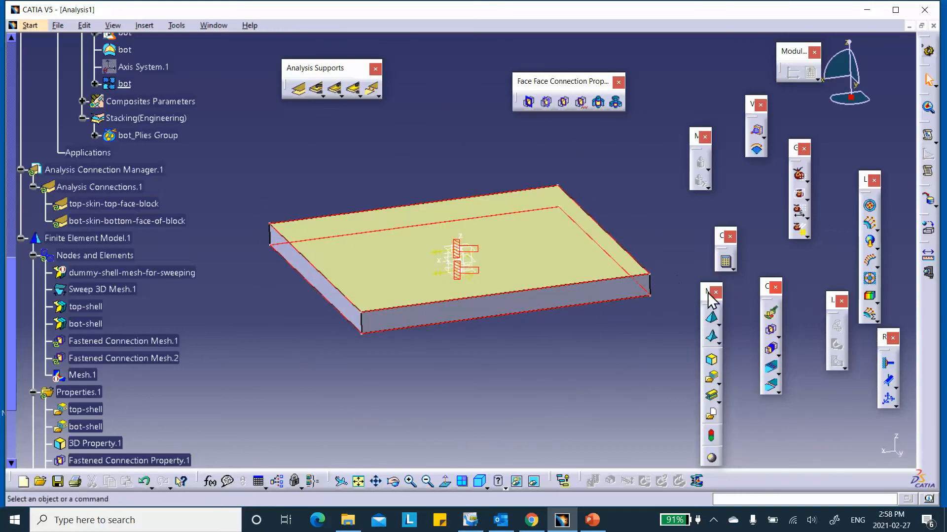
# - Clamp the block's four side faces as Clamp.1, orbiting to reach each face
pyautogui.click(890, 367)
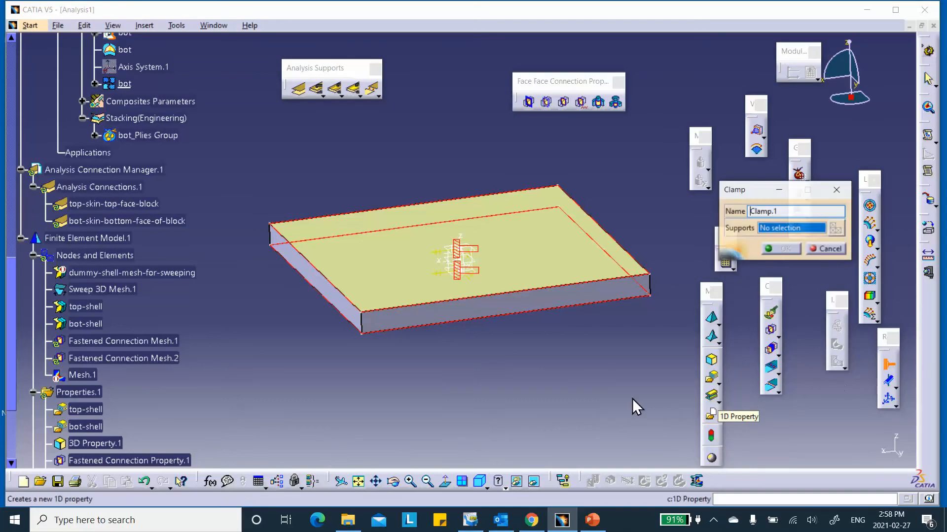
pyautogui.click(512, 313)
pyautogui.moveTo(611, 299); pyautogui.dragTo(427, 319, button='middle')
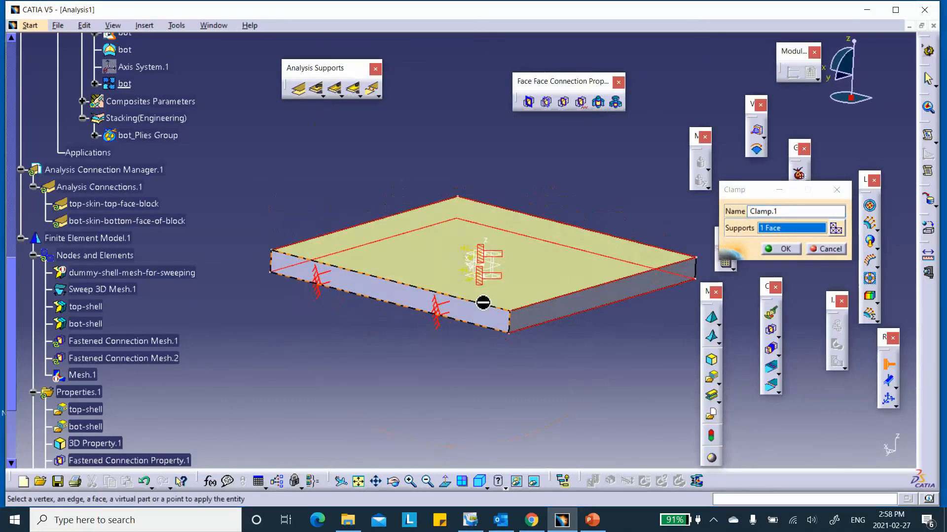
pyautogui.click(595, 306)
pyautogui.moveTo(590, 291); pyautogui.dragTo(380, 302, button='middle')
pyautogui.click(607, 303)
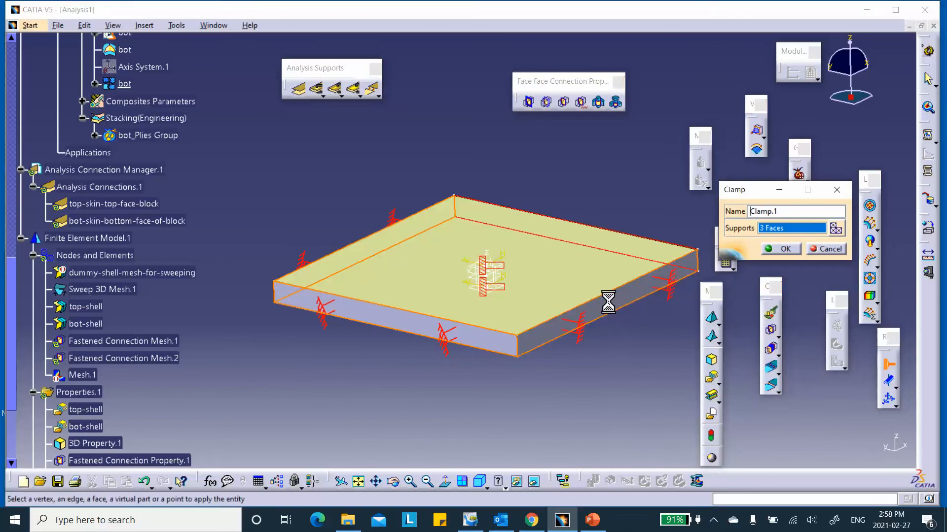
pyautogui.moveTo(672, 264); pyautogui.dragTo(583, 365, button='middle')
pyautogui.click(571, 300)
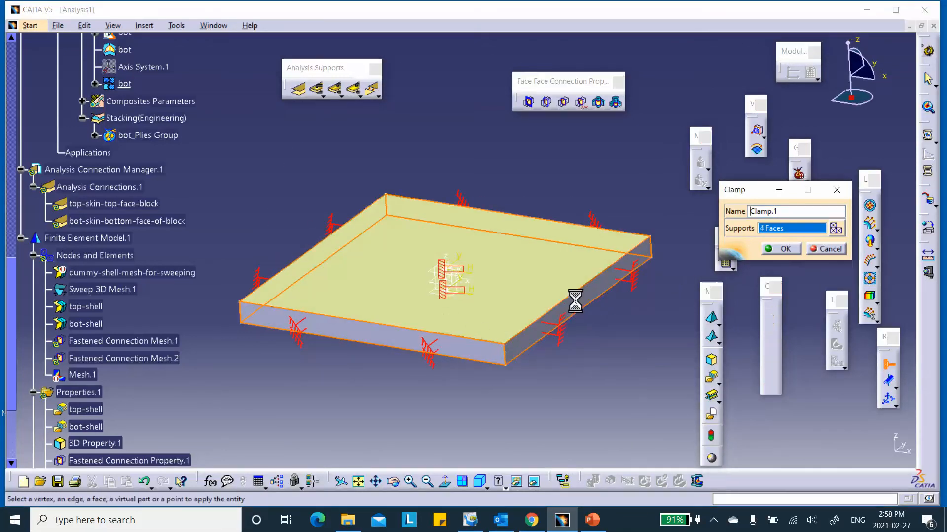
pyautogui.click(784, 250)
# - Reorient the clamped block and start a second clamp restraint
pyautogui.moveTo(302, 292); pyautogui.dragTo(542, 298, button='middle')
pyautogui.moveTo(355, 276); pyautogui.dragTo(549, 285, button='middle')
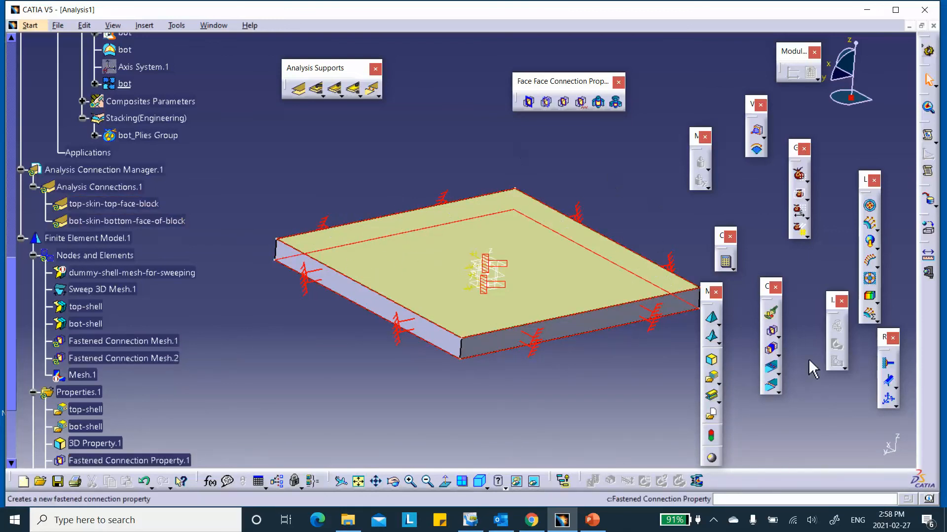
pyautogui.click(889, 364)
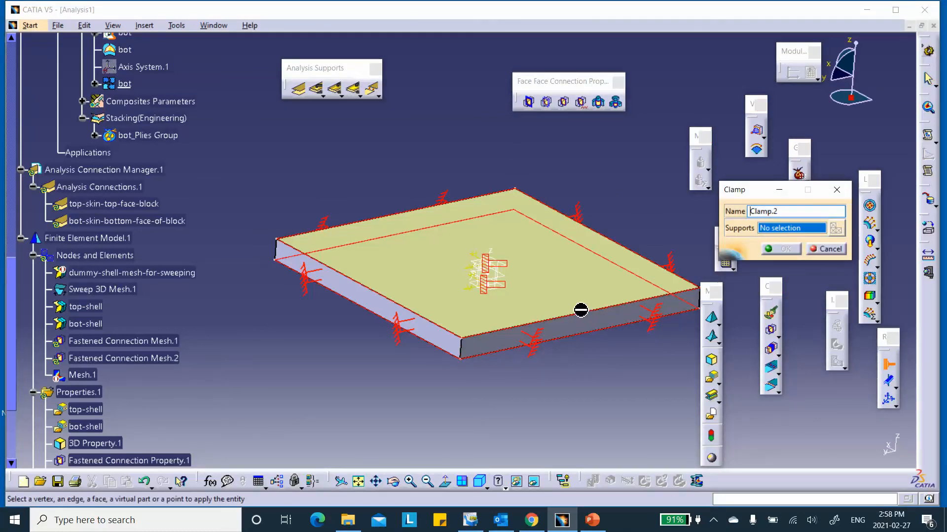
# - Restart the second clamp and hide a clamp symbol to expose the top-face edges
pyautogui.click(833, 248)
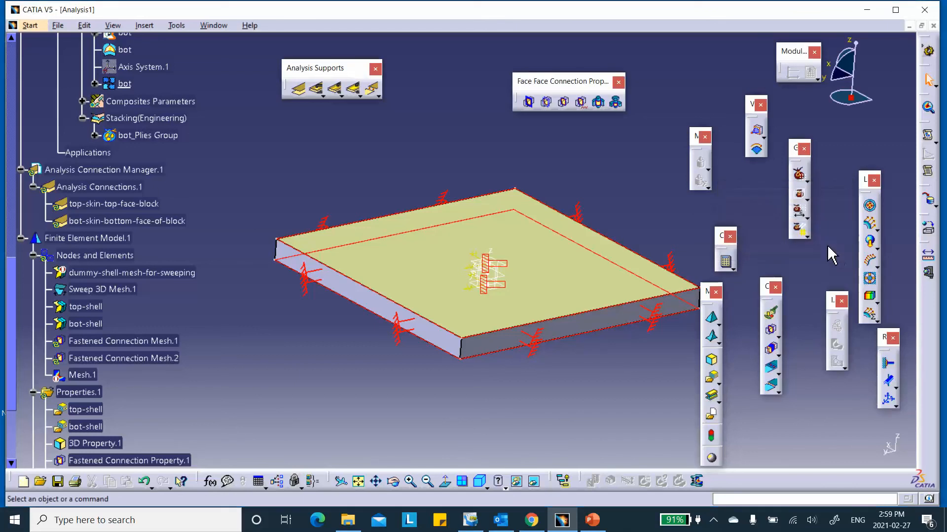
pyautogui.moveTo(611, 189); pyautogui.dragTo(589, 190, button='middle')
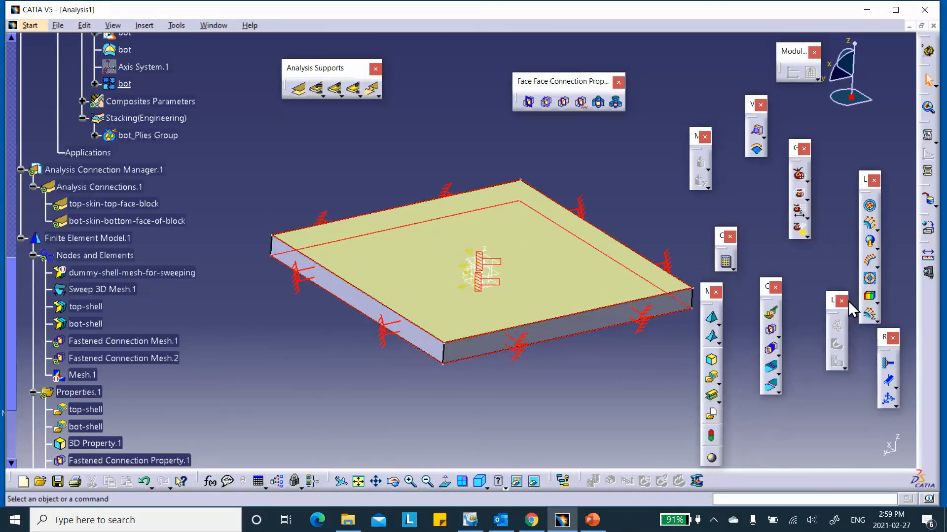
pyautogui.click(888, 365)
pyautogui.moveTo(509, 227); pyautogui.dragTo(428, 123, button='middle')
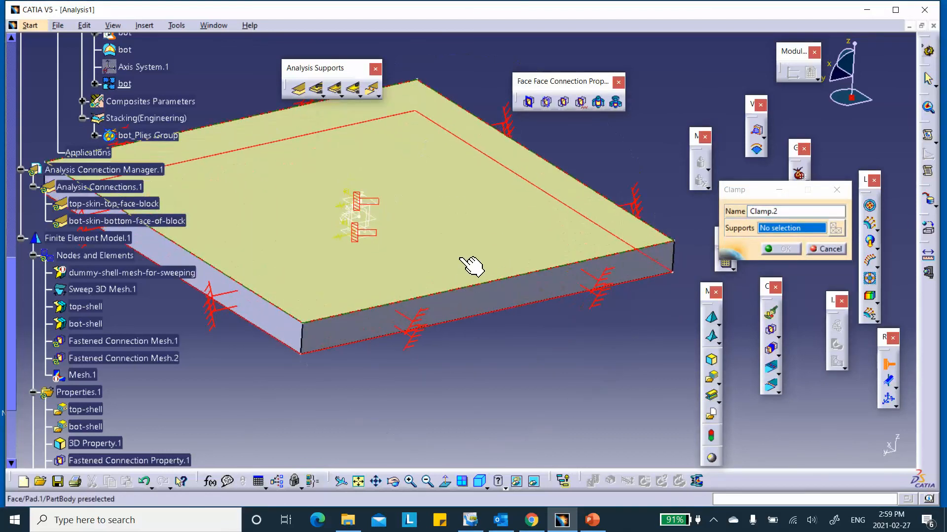
pyautogui.rightClick(499, 280)
pyautogui.click(516, 318)
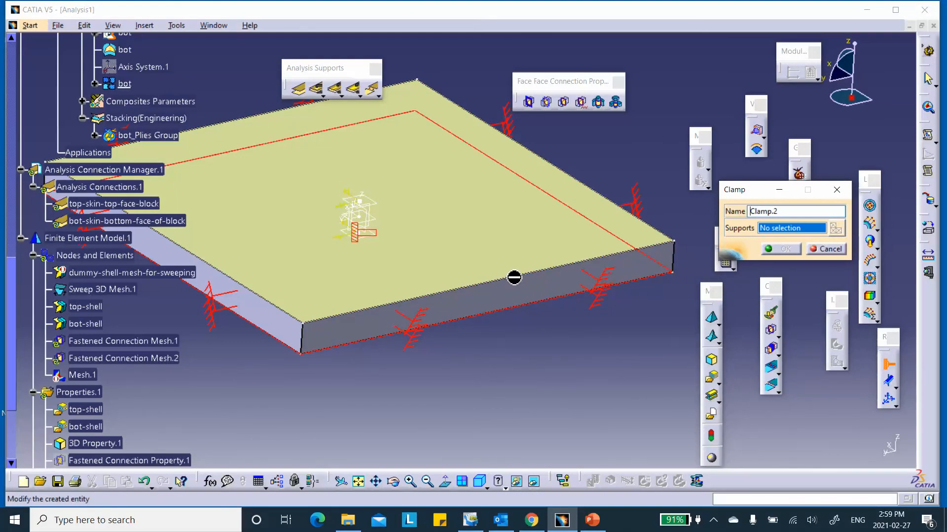
pyautogui.rightClick(514, 277)
pyautogui.click(528, 299)
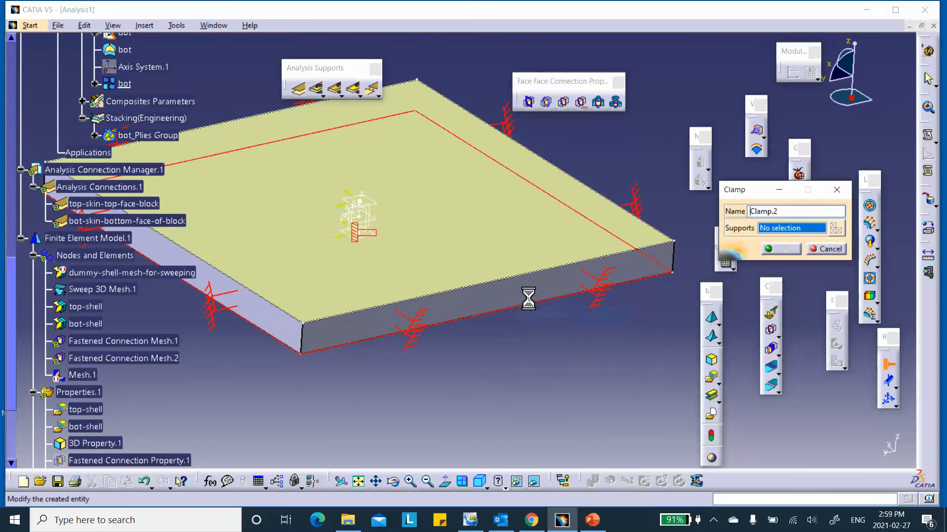
pyautogui.rightClick(514, 276)
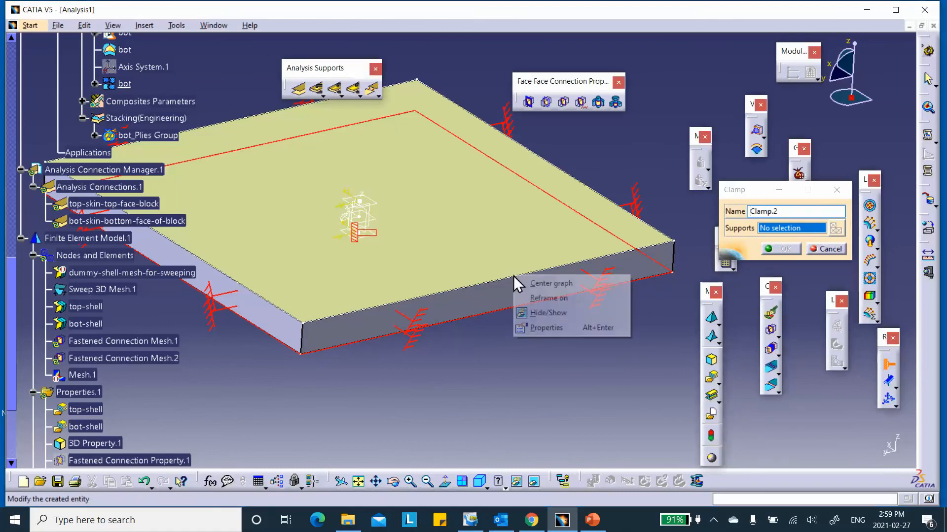
pyautogui.click(528, 297)
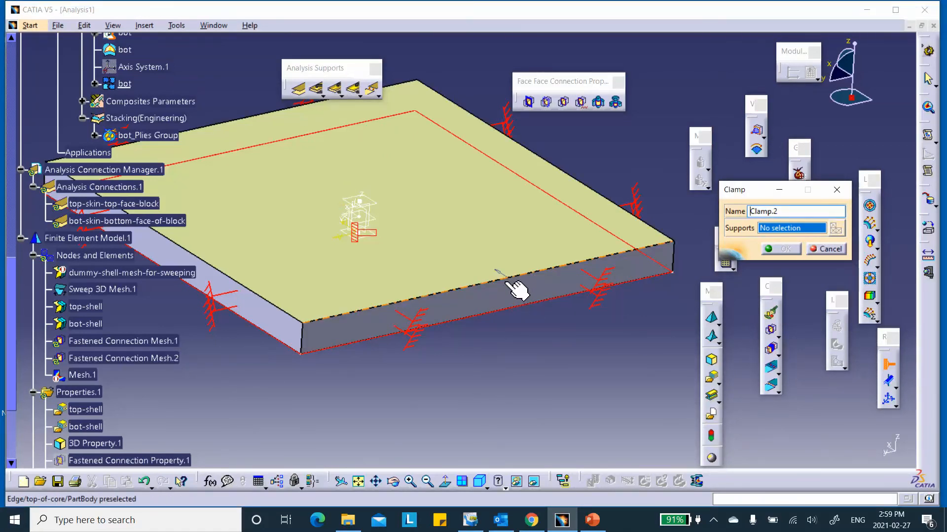
pyautogui.click(558, 358)
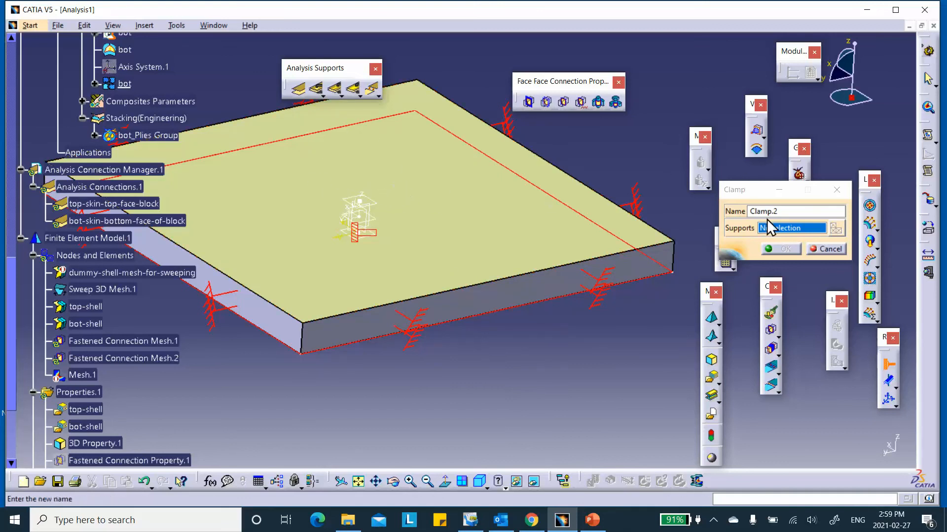
# - Clamp the four top-face edges as Clamp.2, then turn the plate to show its underside
pyautogui.click(492, 281)
pyautogui.click(557, 167)
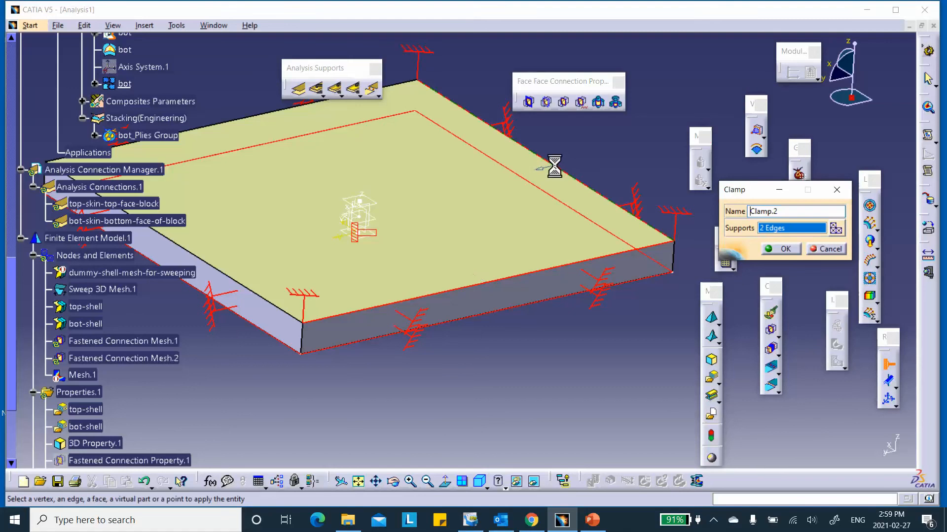
pyautogui.click(237, 120)
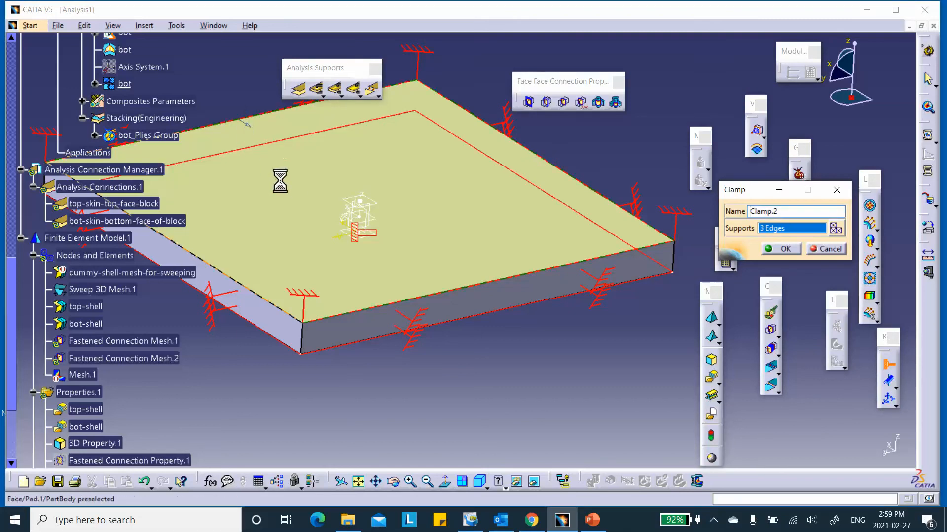
pyautogui.moveTo(280, 184); pyautogui.dragTo(404, 170, button='middle')
pyautogui.click(292, 241)
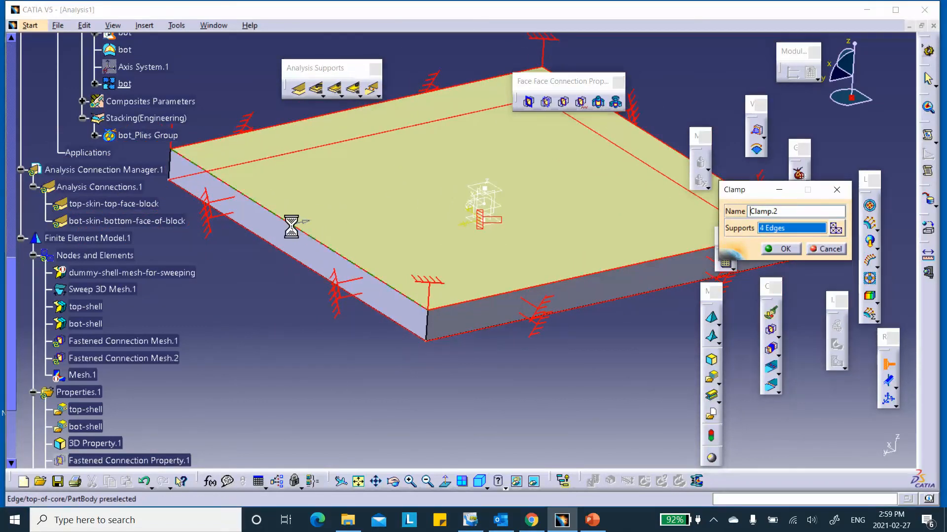
pyautogui.click(781, 248)
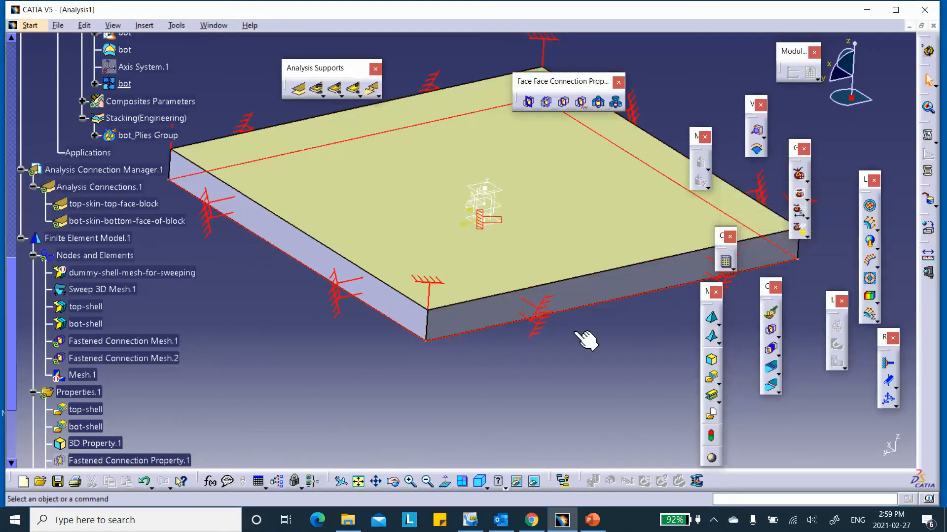
pyautogui.moveTo(596, 321); pyautogui.dragTo(556, 267, button='middle')
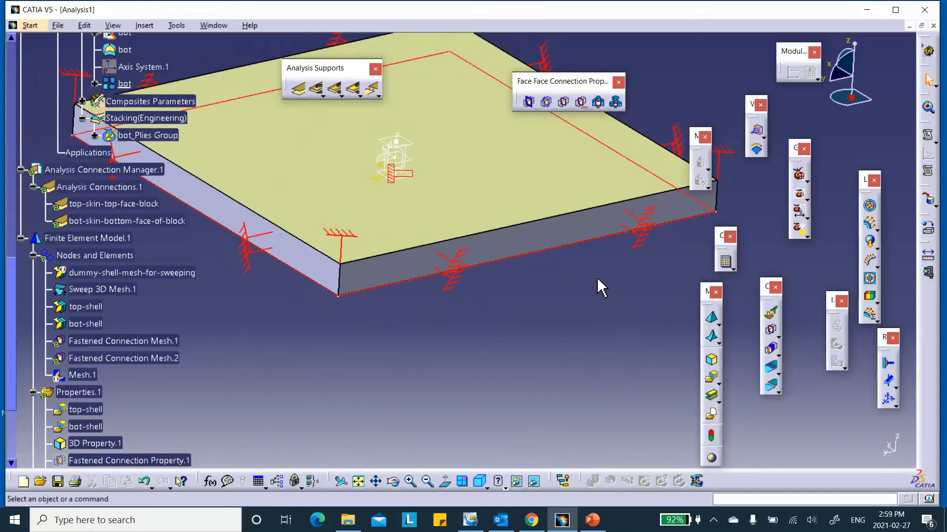
pyautogui.moveTo(619, 291); pyautogui.dragTo(478, 188, button='middle')
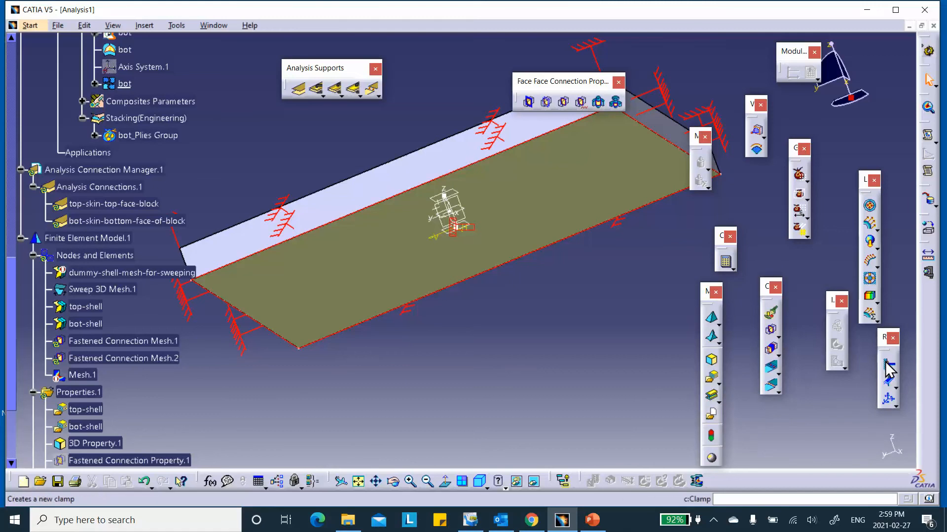
# - Hide the fastened connection property symbol and other symbols cluttering the plate
pyautogui.rightClick(434, 184)
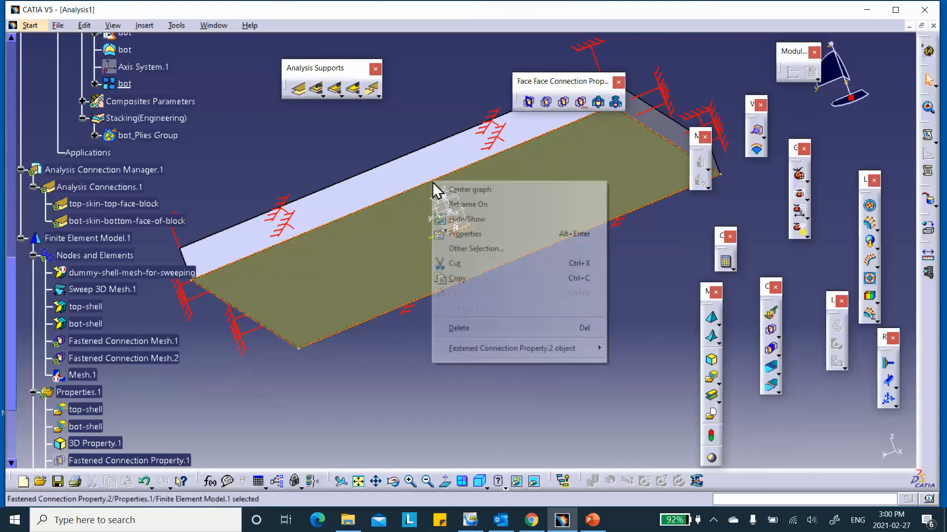
pyautogui.click(461, 219)
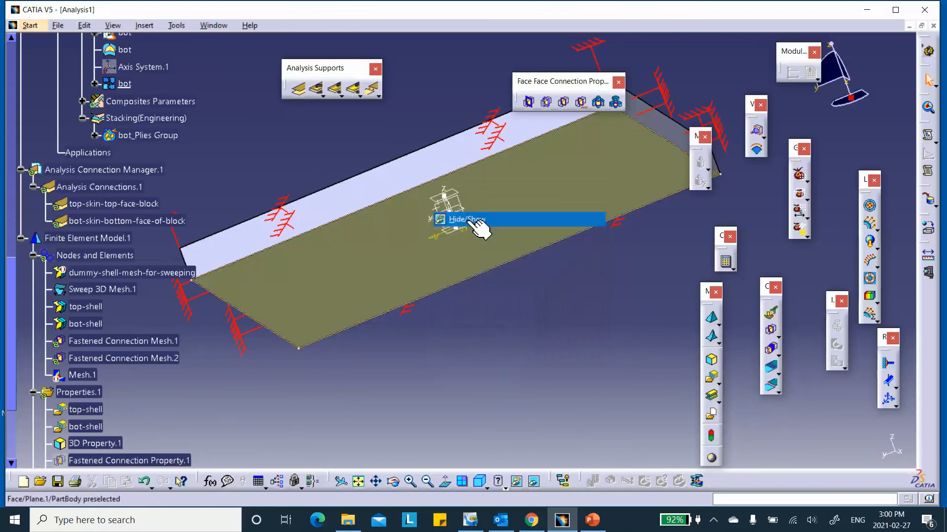
pyautogui.rightClick(390, 200)
pyautogui.click(407, 234)
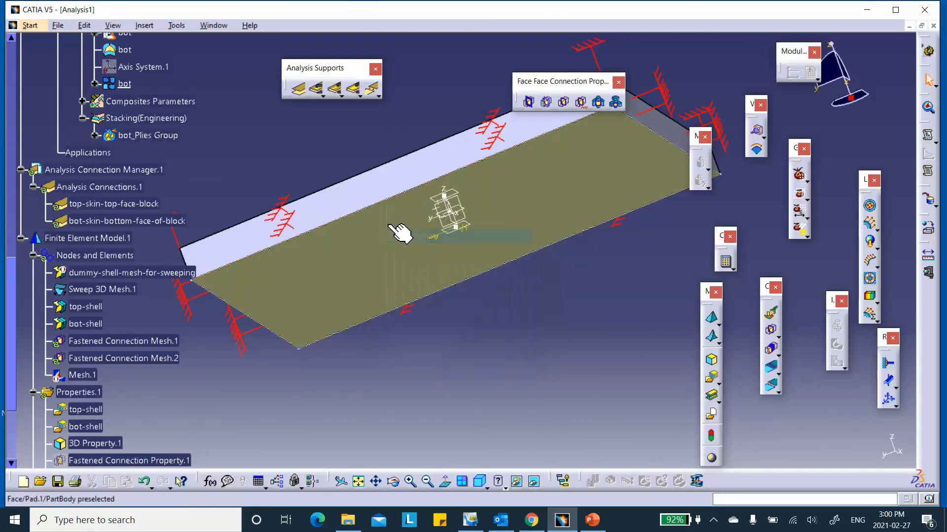
pyautogui.rightClick(386, 203)
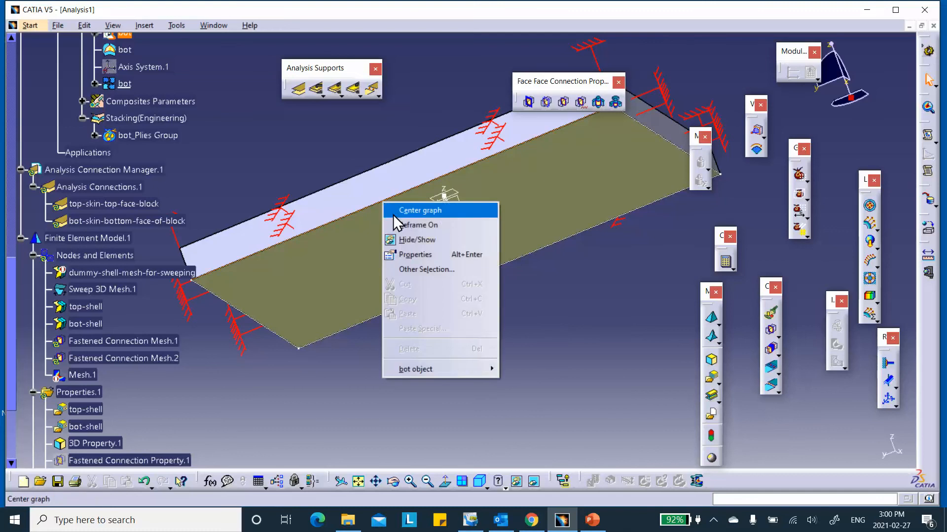
pyautogui.click(404, 239)
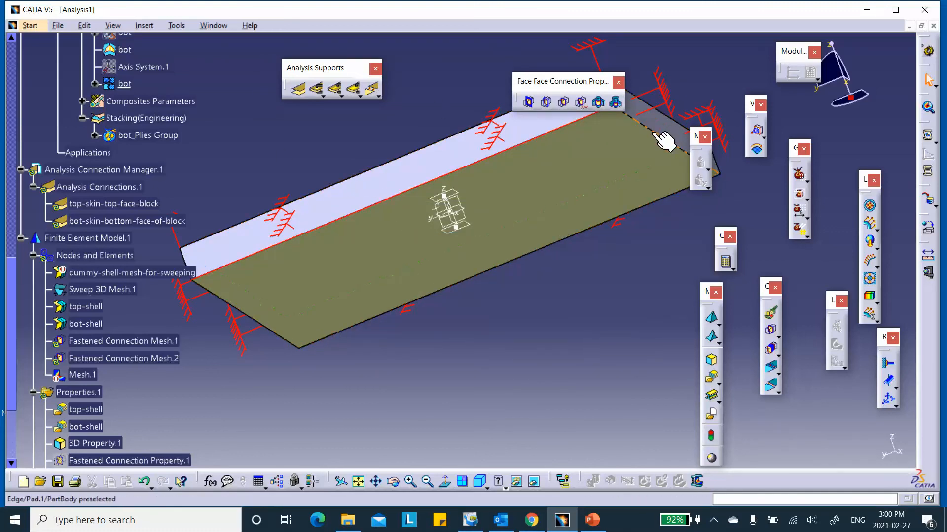
# - Clamp the four bottom-face edges of the plate as Clamp.3
pyautogui.click(888, 363)
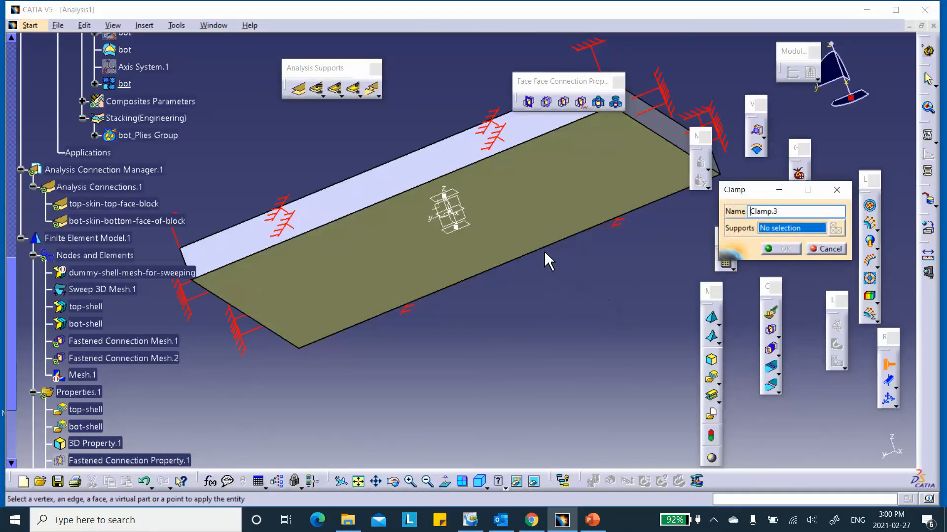
pyautogui.click(573, 235)
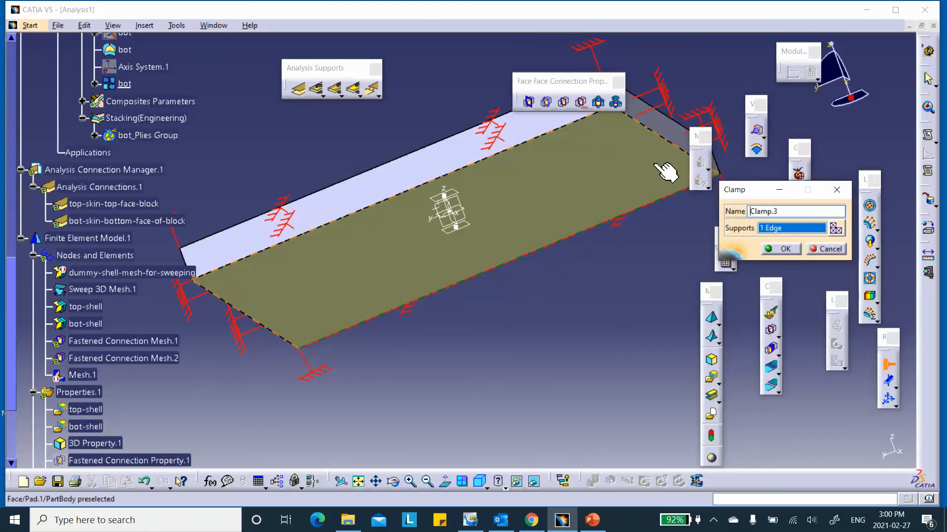
pyautogui.click(673, 143)
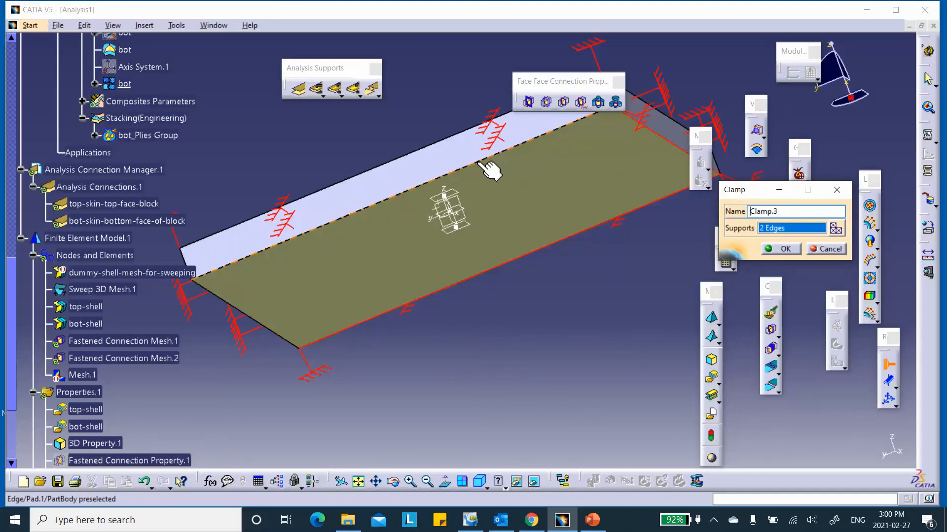
pyautogui.click(485, 163)
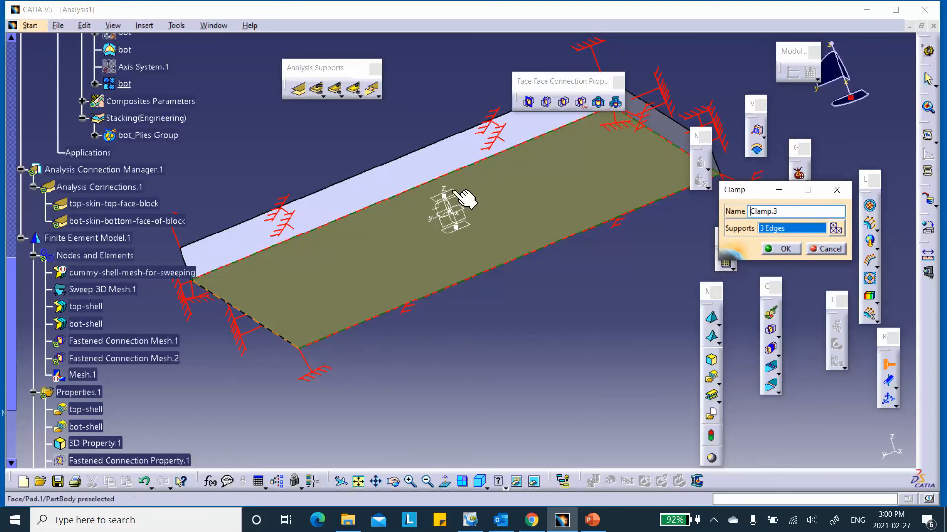
pyautogui.click(250, 319)
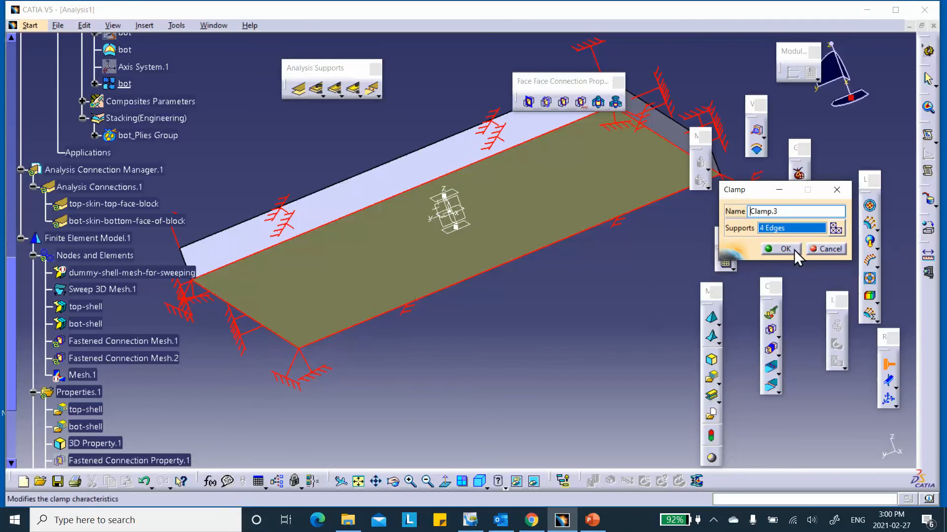
pyautogui.click(777, 248)
# - Frame the whole plate in isometric view and begin a pressure load
pyautogui.keyDown('ctrl'); pyautogui.moveTo(480, 156); pyautogui.dragTo(503, 259, button='middle'); pyautogui.keyUp('ctrl')
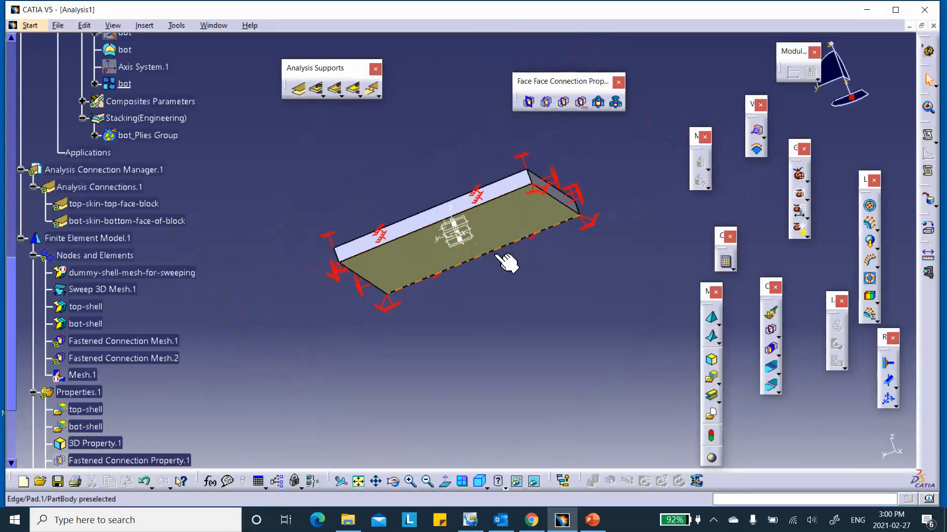
pyautogui.click(478, 482)
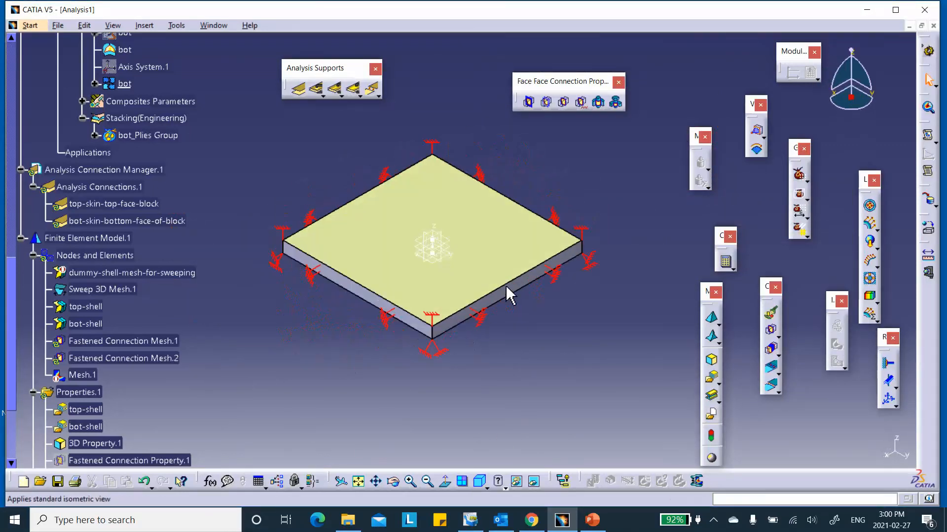
pyautogui.moveTo(606, 185); pyautogui.dragTo(564, 188, button='middle')
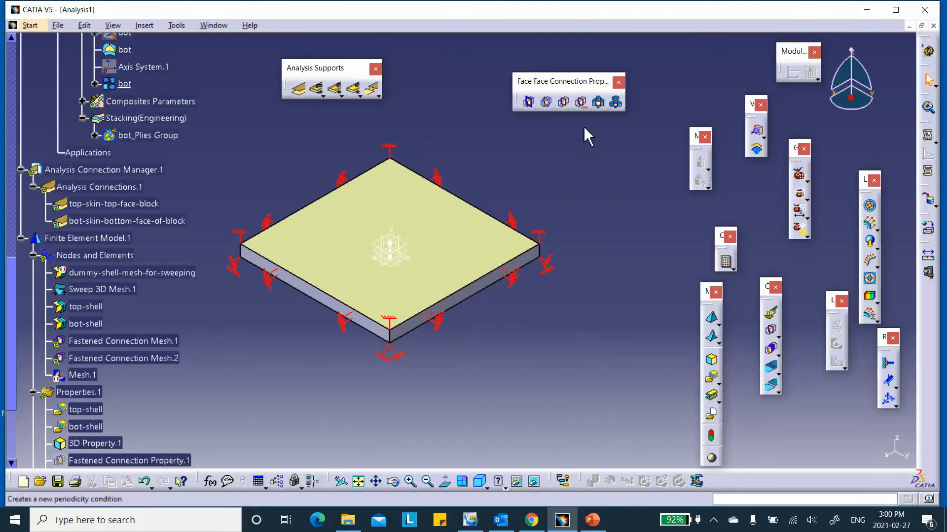
pyautogui.click(869, 206)
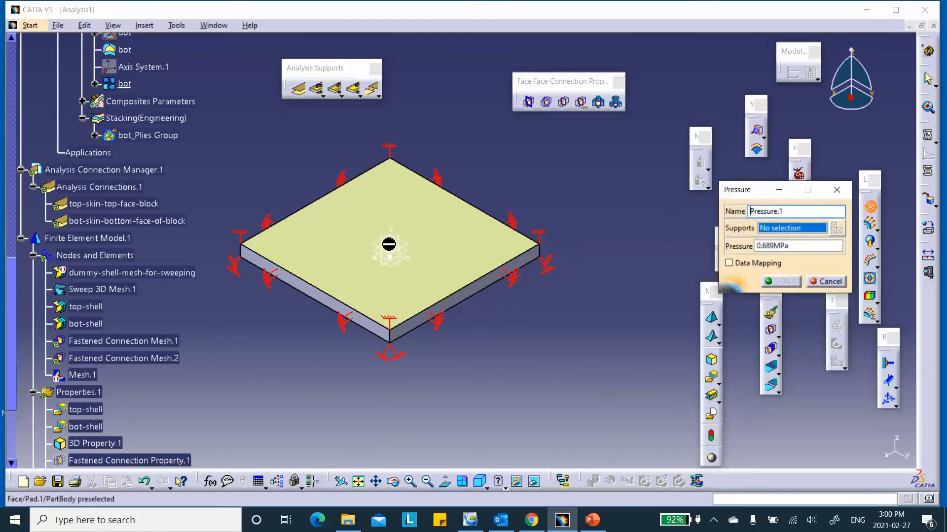
# - Apply Pressure.1 of 0.689 MPa to the plate's top face, checking it against the slides
pyautogui.click(392, 224)
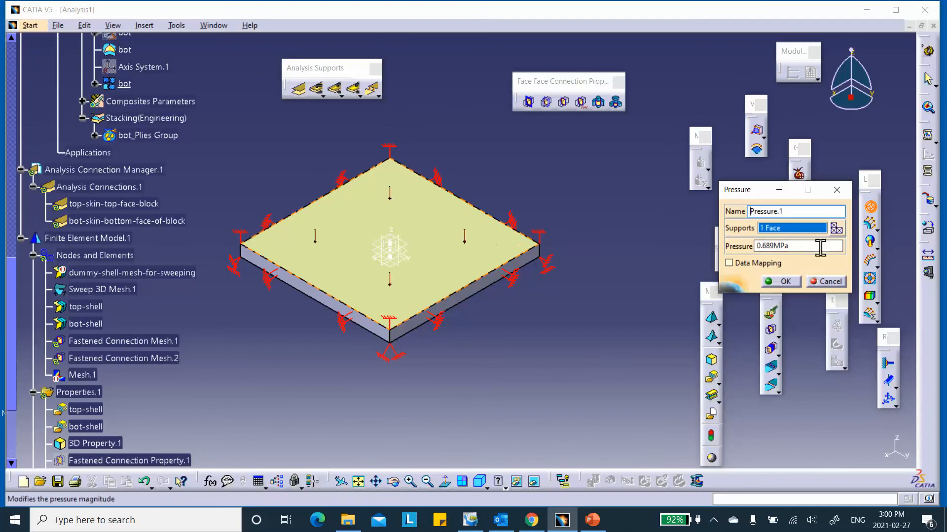
pyautogui.click(592, 520)
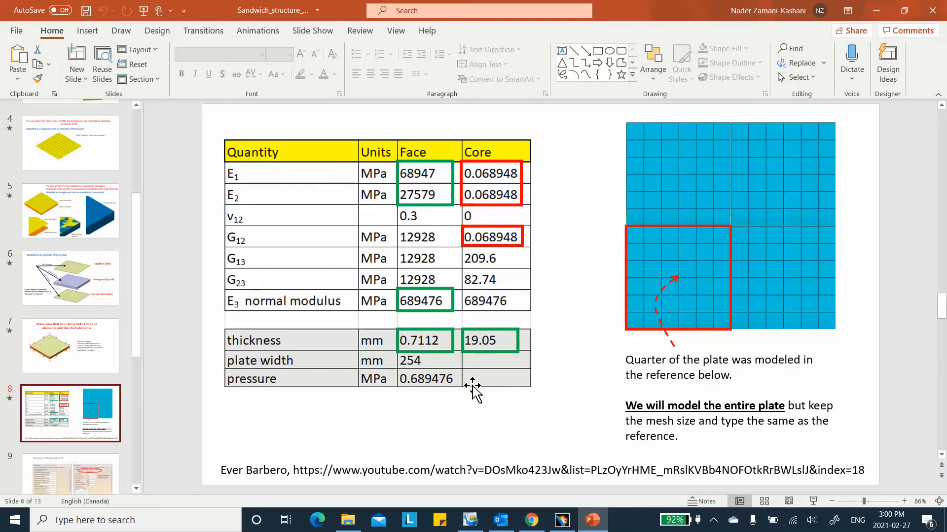
pyautogui.click(876, 11)
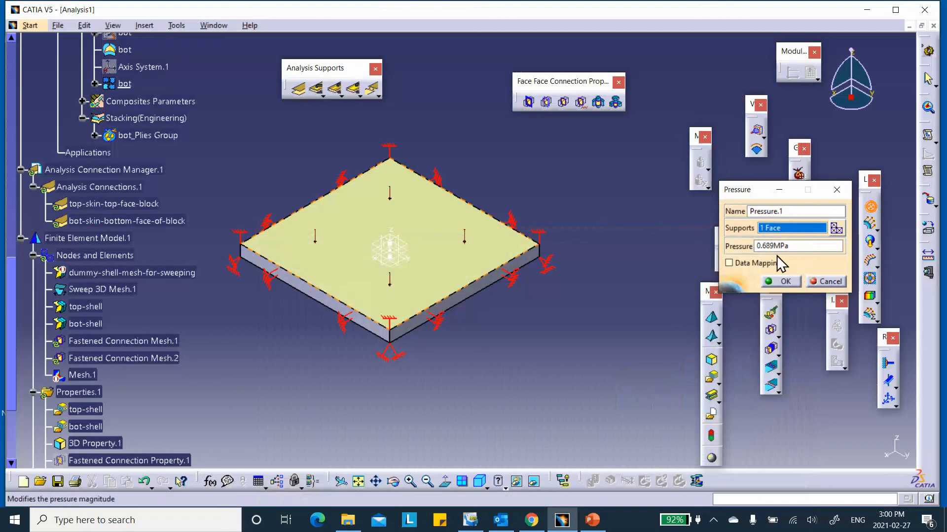
pyautogui.click(784, 282)
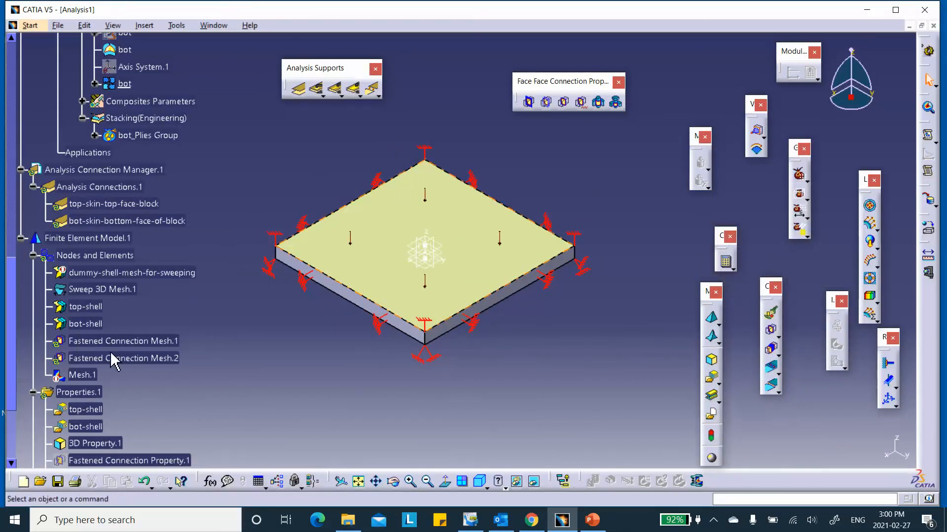
# - Save Analysis1 as assembly_Analysis1 via Save Management, with all modified documents
pyautogui.click(58, 26)
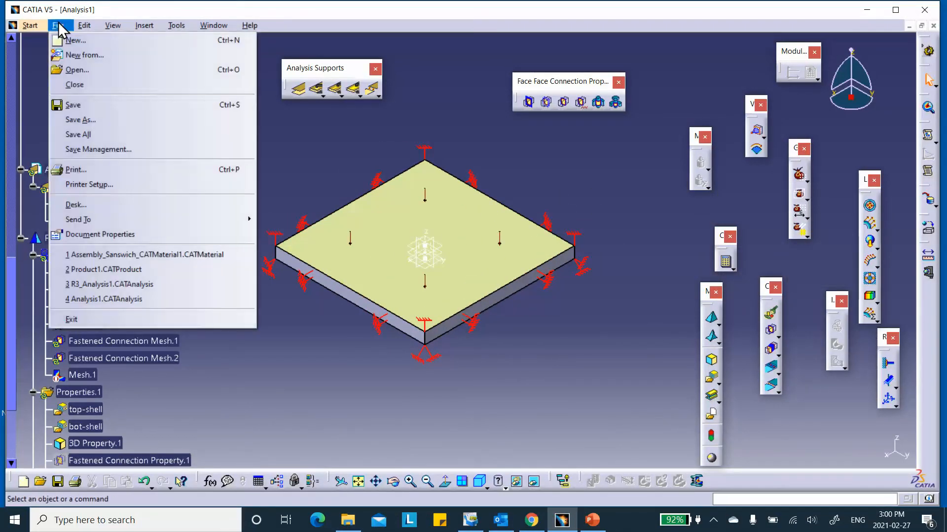
pyautogui.click(113, 149)
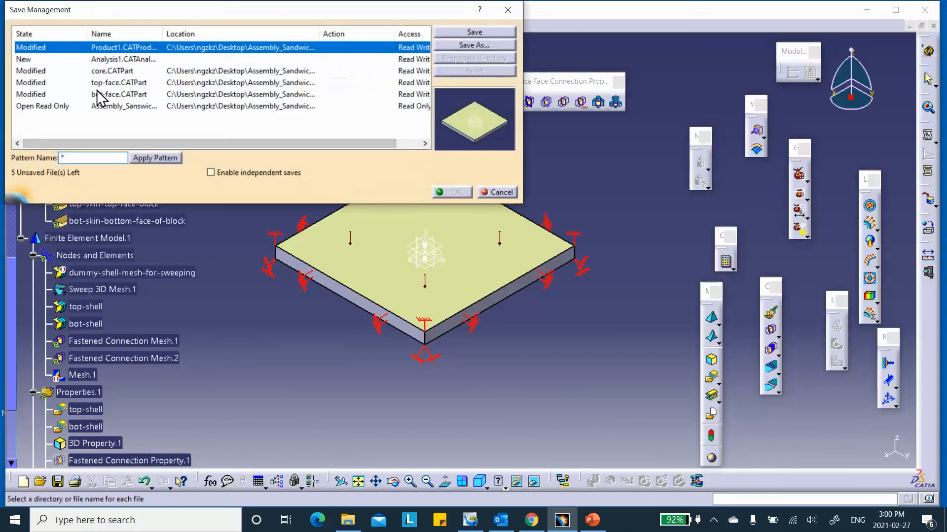
pyautogui.click(81, 59)
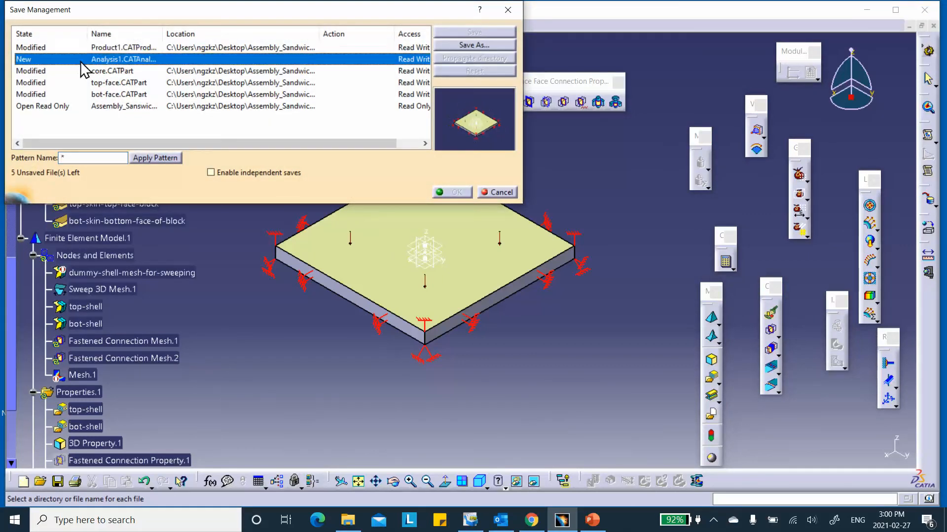
pyautogui.click(464, 42)
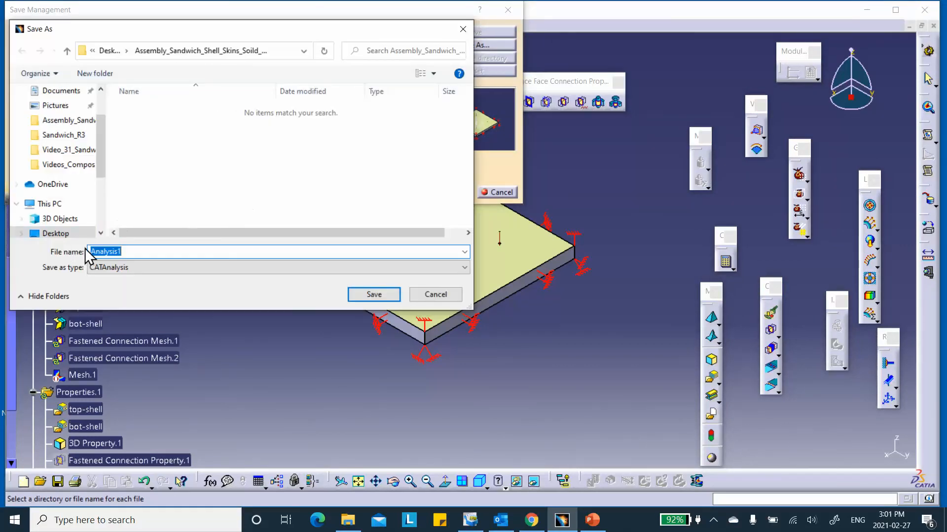
pyautogui.write('assembly_')
pyautogui.click(373, 296)
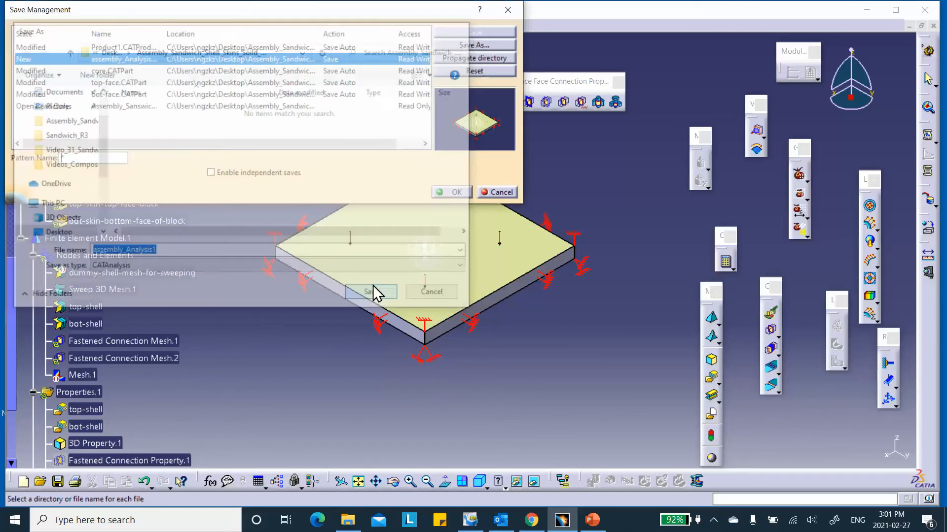
pyautogui.click(453, 193)
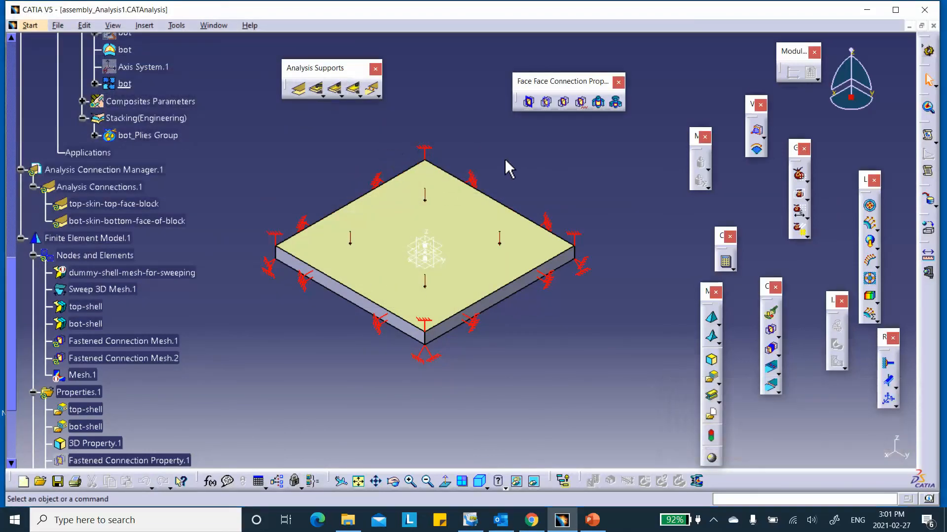
# - Compute the static solution and display translational displacement vectors, max 1.78 mm
pyautogui.click(727, 263)
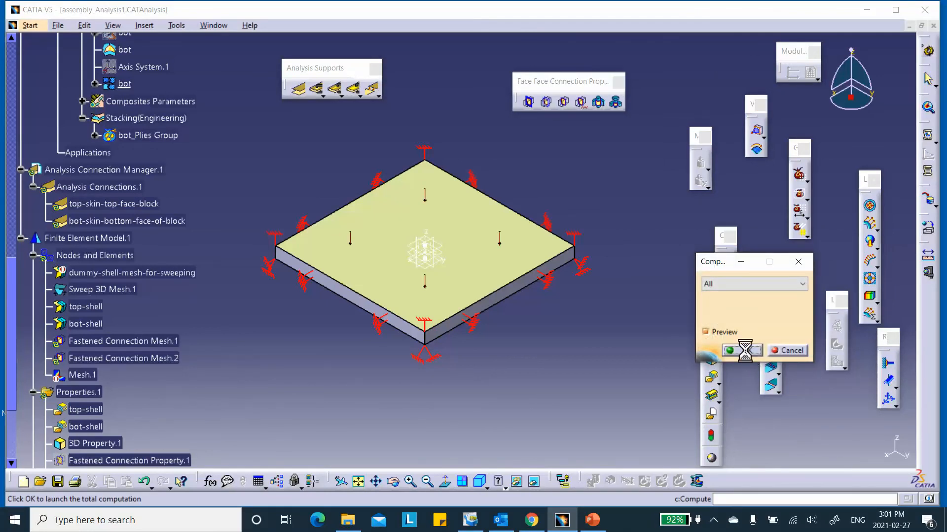
pyautogui.click(745, 351)
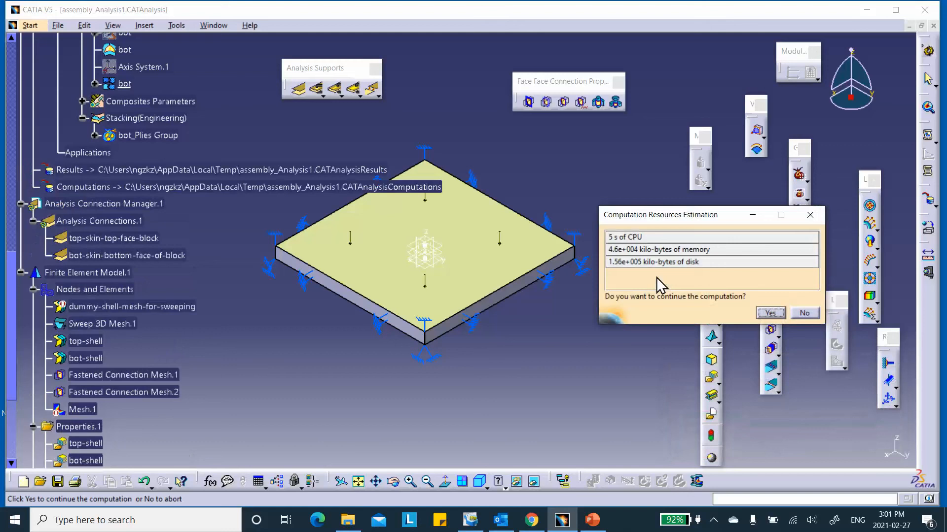
pyautogui.click(770, 313)
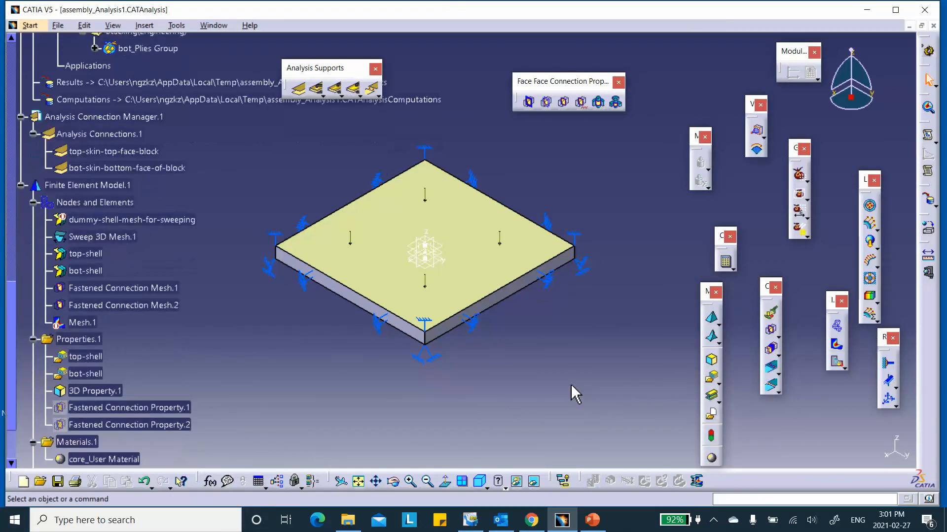
pyautogui.click(836, 362)
pyautogui.moveTo(869, 182); pyautogui.dragTo(677, 247)
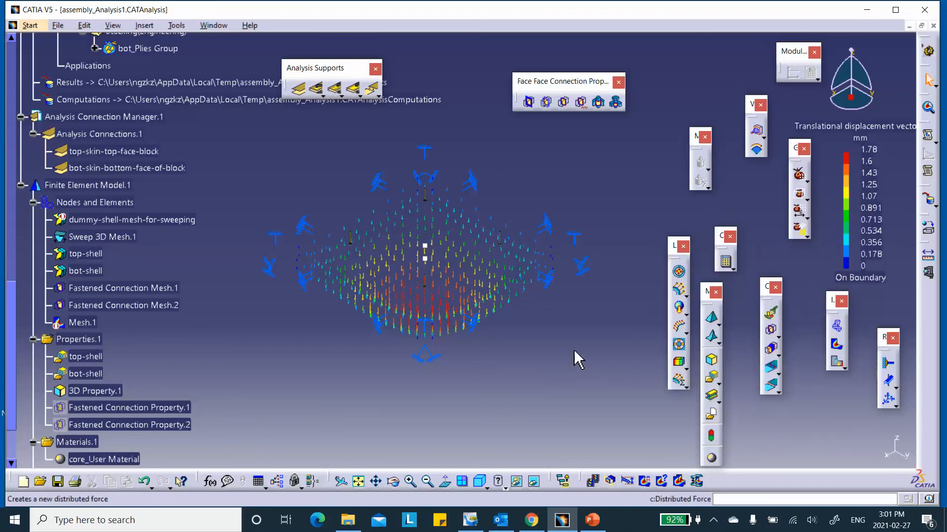
# - Glance at the slides, then return to CATIA and scroll the specification tree down
pyautogui.click(589, 521)
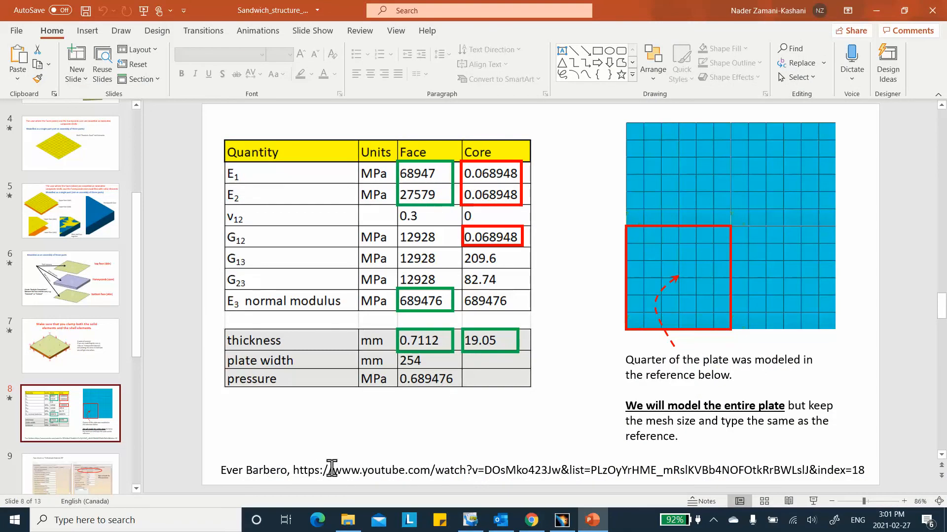
pyautogui.click(874, 12)
pyautogui.scroll(-3, 257, 351)
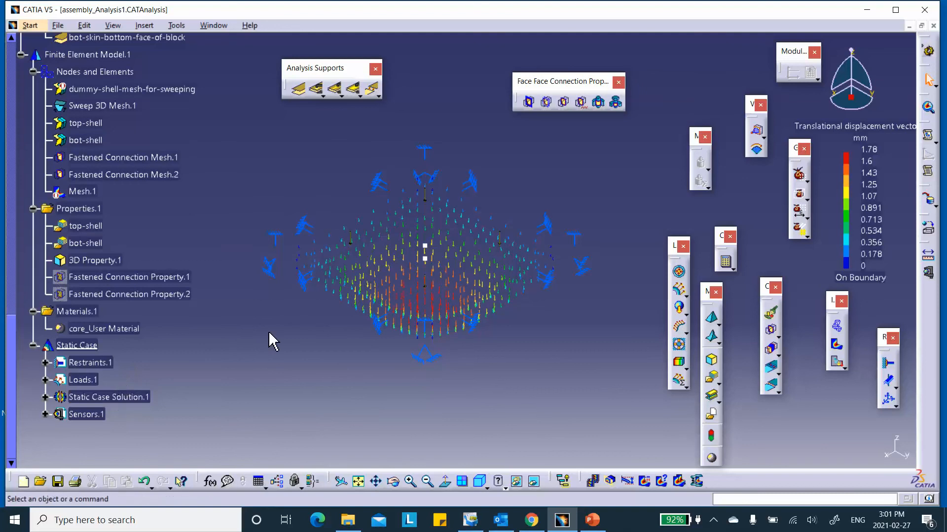
# - Change the displacement magnitude plot to an Average iso contour
pyautogui.doubleClick(357, 267)
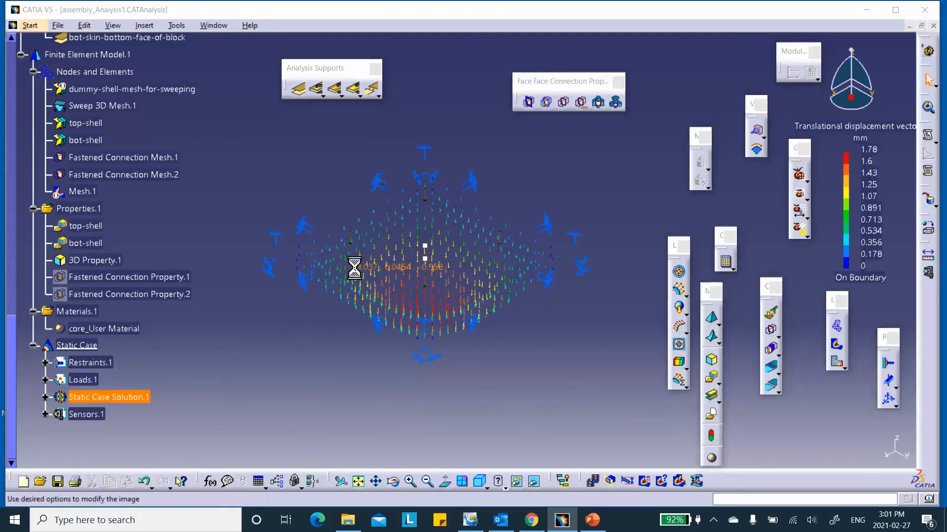
pyautogui.click(29, 158)
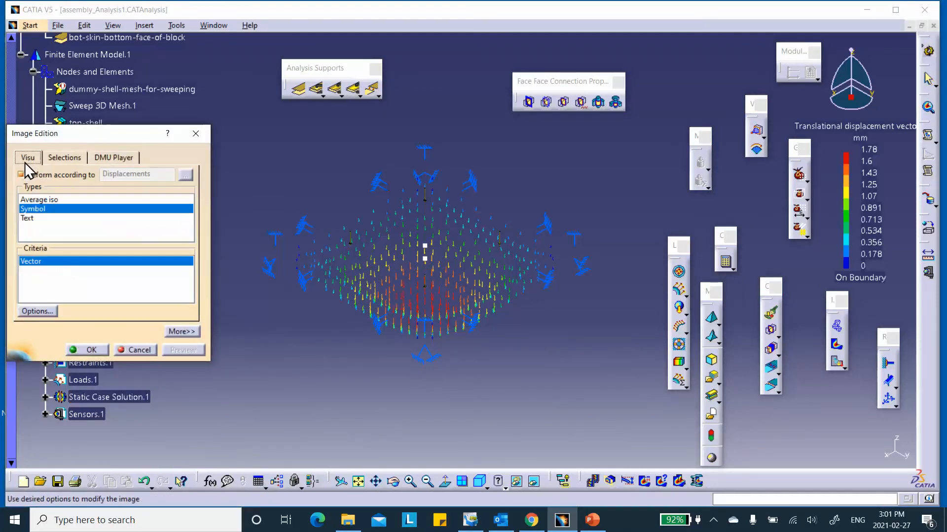
pyautogui.click(43, 200)
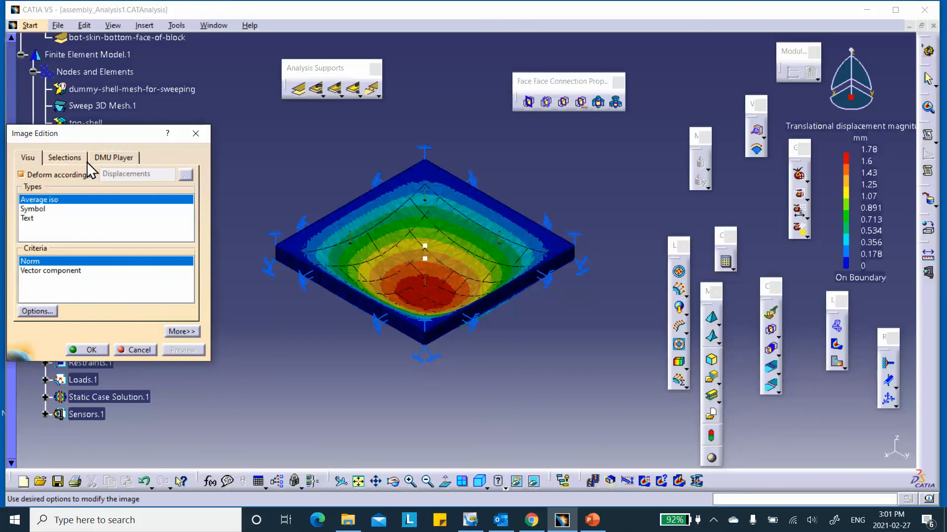
pyautogui.click(92, 349)
pyautogui.moveTo(344, 355)
pyautogui.mouseDown(button='middle')
pyautogui.moveTo(350, 347)
pyautogui.moveTo(332, 359)
pyautogui.moveTo(355, 342)
pyautogui.moveTo(358, 353)
pyautogui.mouseUp(button='middle')
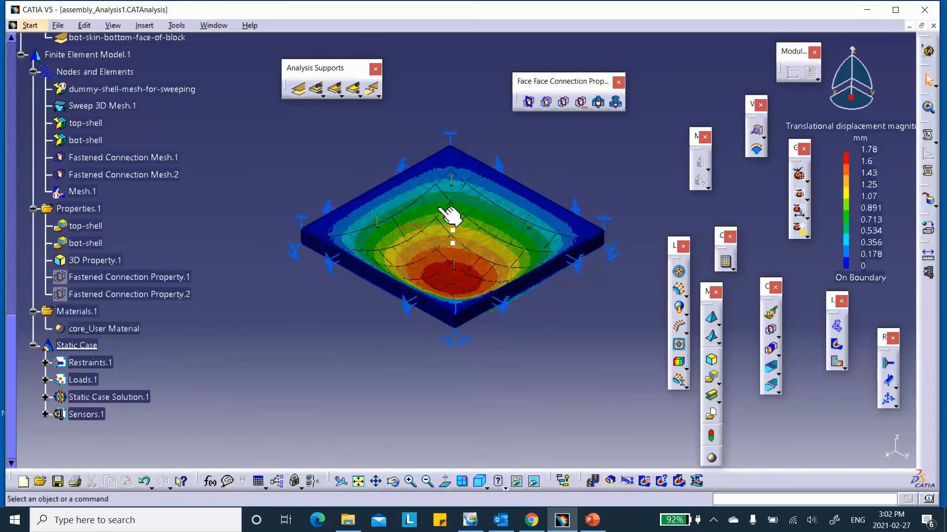
# - Reopen the displacement magnitude image and filter its contour to the bot-shell group
pyautogui.scroll(-2, 120, 365)
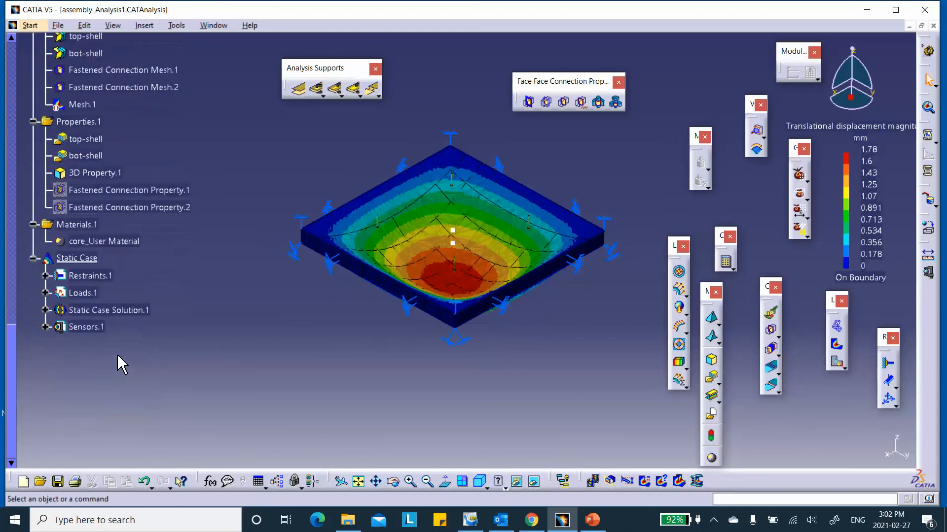
pyautogui.click(46, 311)
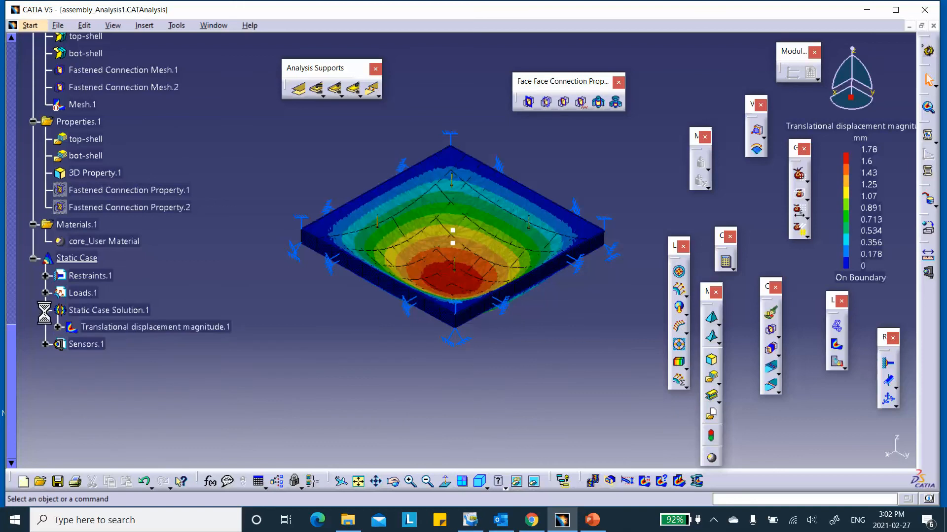
pyautogui.doubleClick(127, 329)
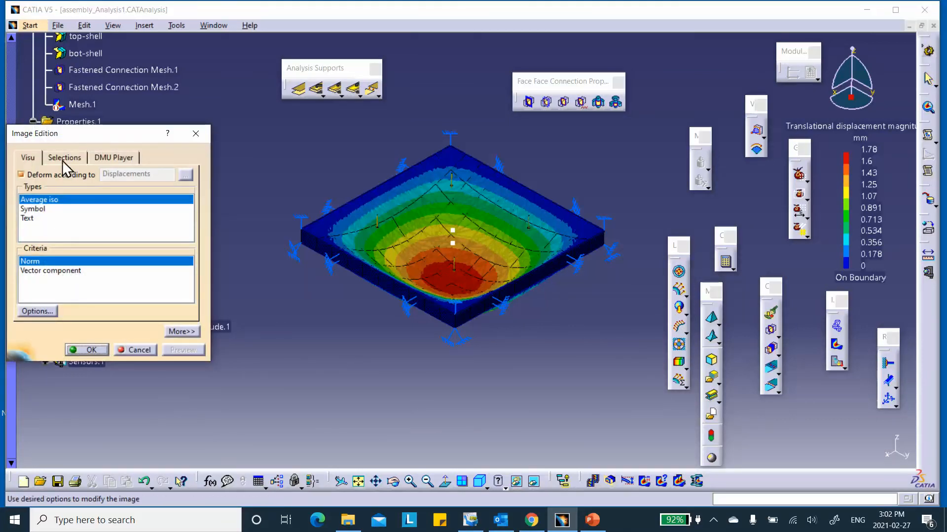
pyautogui.click(64, 158)
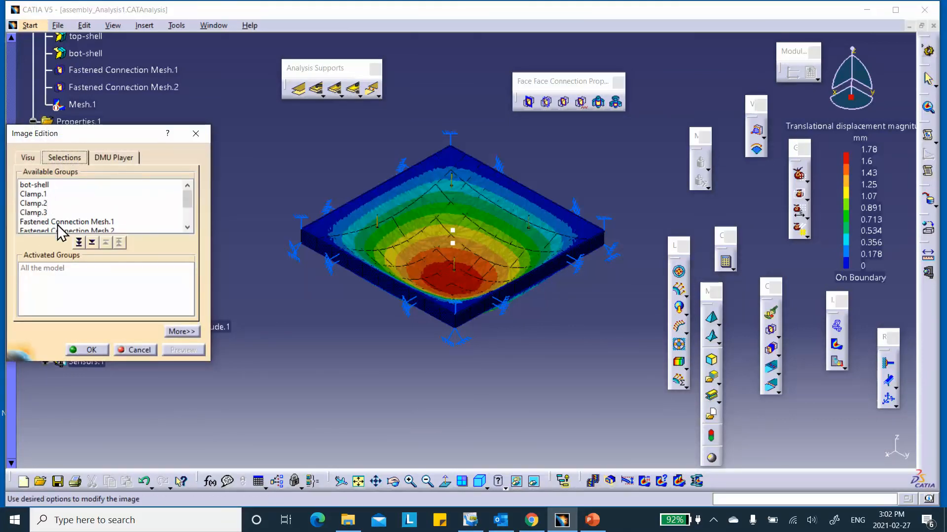
pyautogui.scroll(-1, 59, 227)
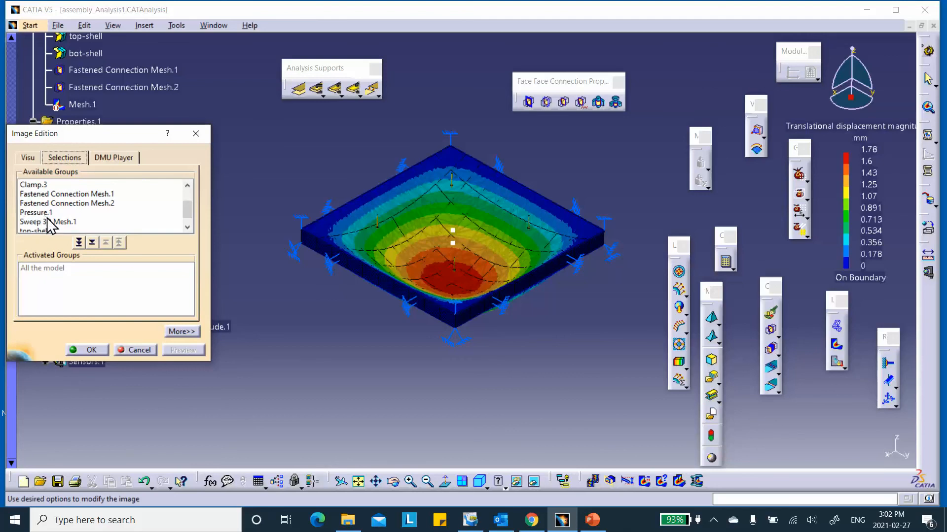
pyautogui.scroll(1, 51, 221)
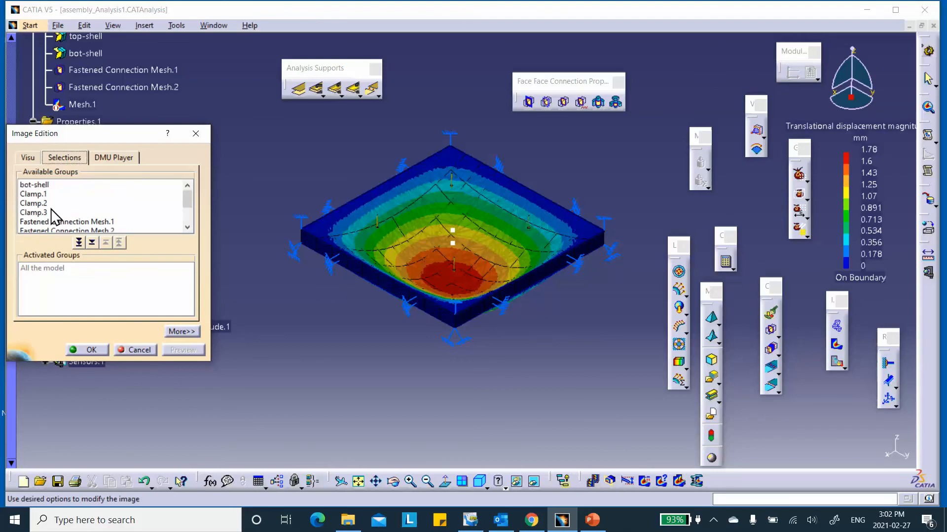
pyautogui.doubleClick(36, 185)
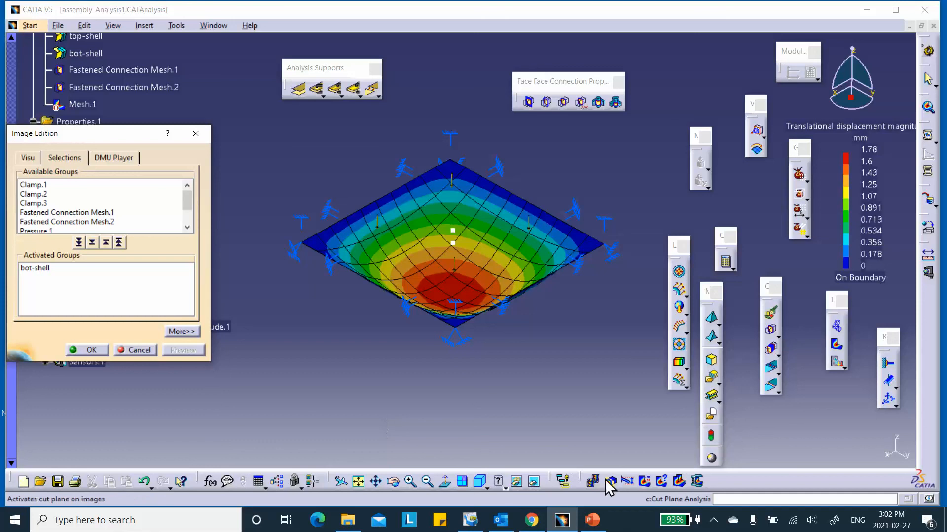
pyautogui.click(714, 521)
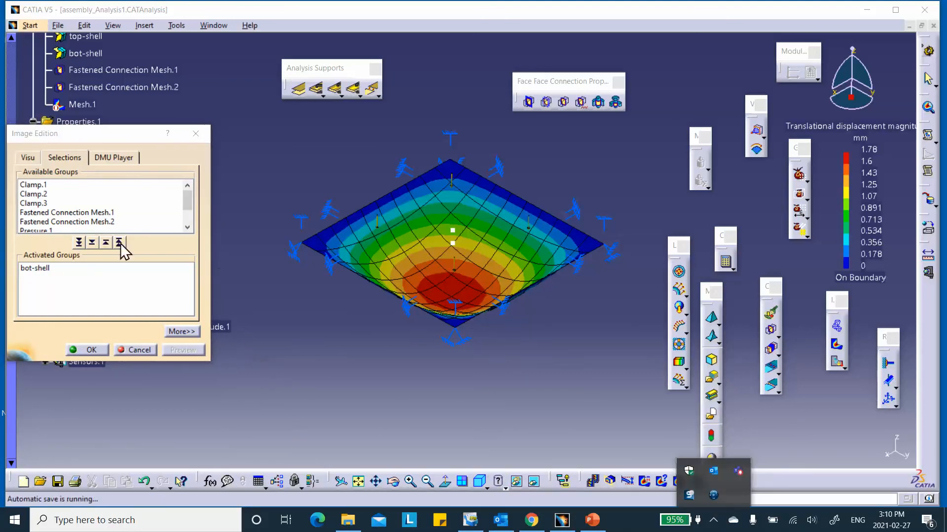
# - Try top-shell and Sweep 3D Mesh.1 group filters, then discard the filter changes
pyautogui.scroll(-1, 63, 219)
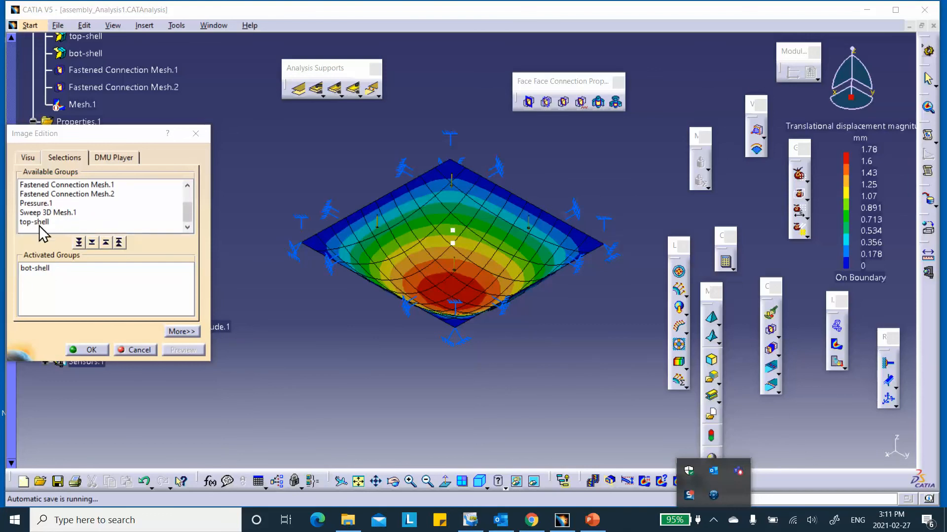
pyautogui.doubleClick(34, 221)
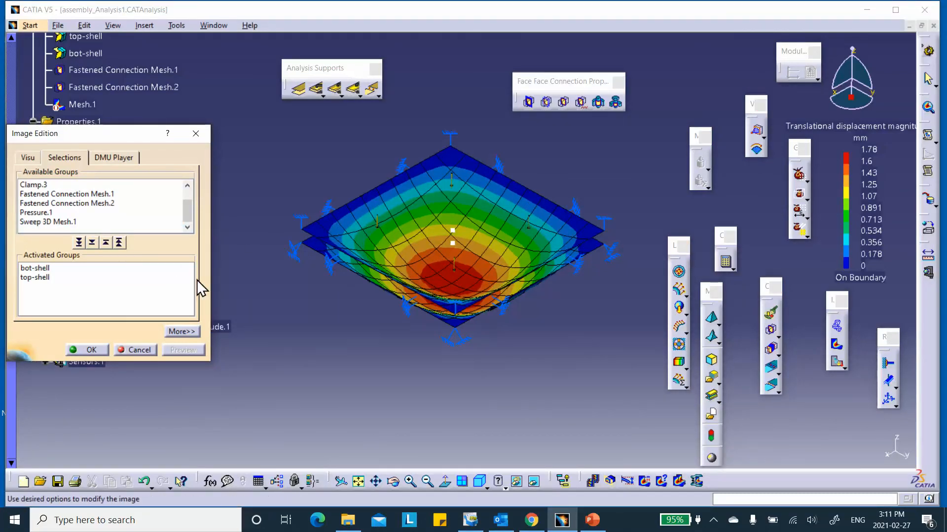
pyautogui.click(119, 242)
pyautogui.scroll(-2, 86, 220)
pyautogui.doubleClick(59, 217)
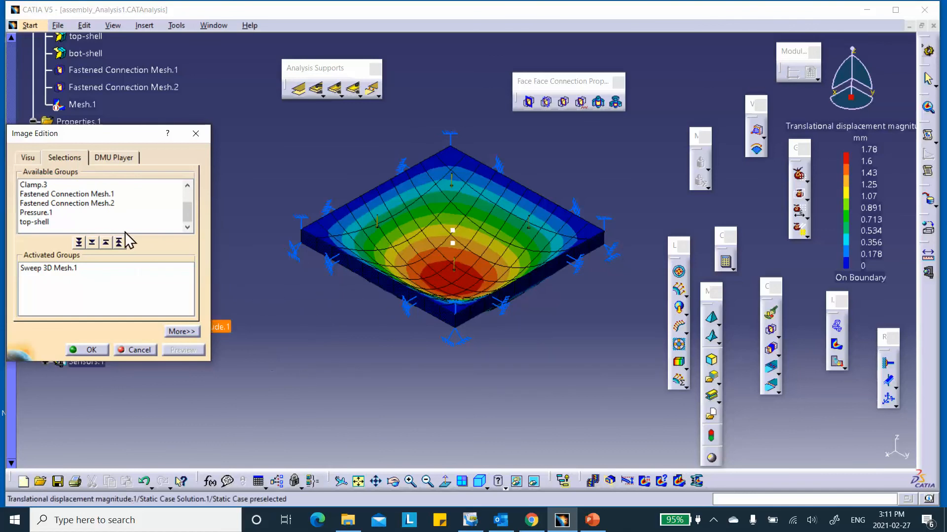
pyautogui.click(140, 350)
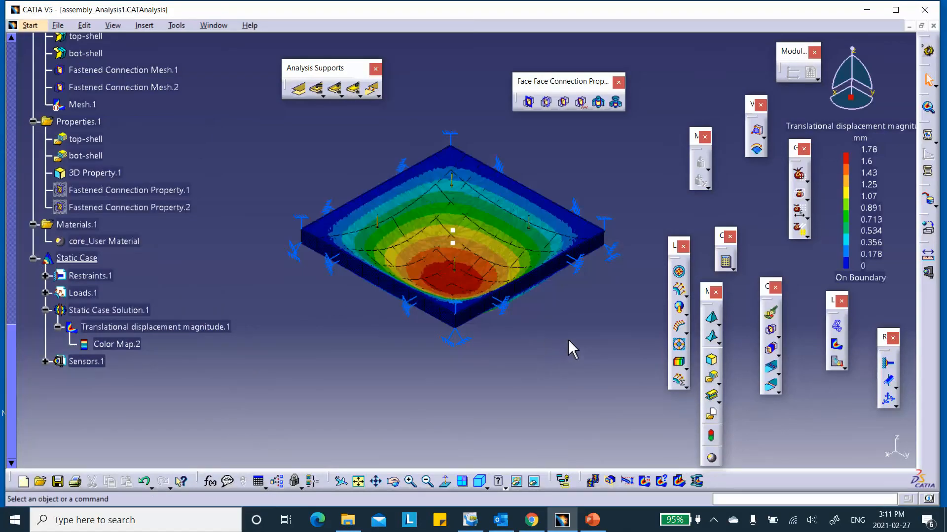
# - Inspect the deformed plate, then reopen Image Edition for Translational displacement magnitude.1
pyautogui.moveTo(544, 309); pyautogui.dragTo(493, 207, button='middle')
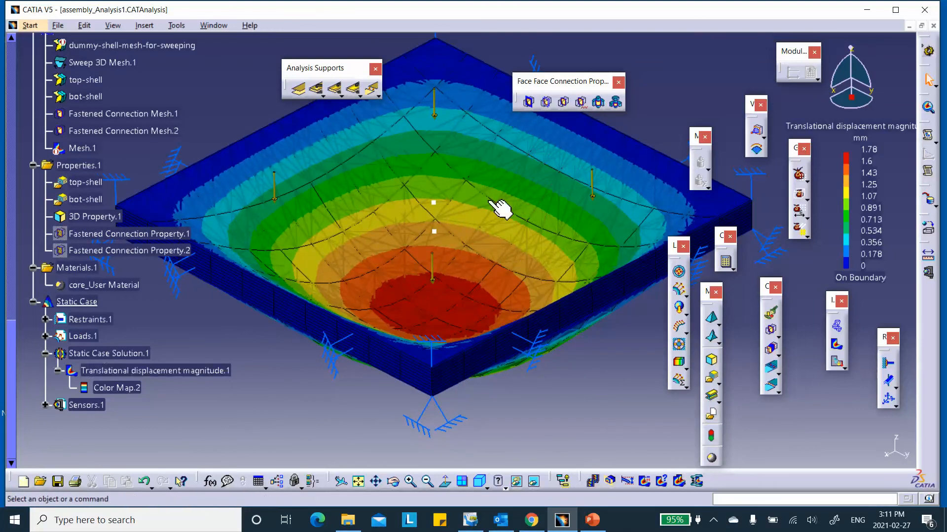
pyautogui.moveTo(376, 232); pyautogui.dragTo(399, 294, button='middle')
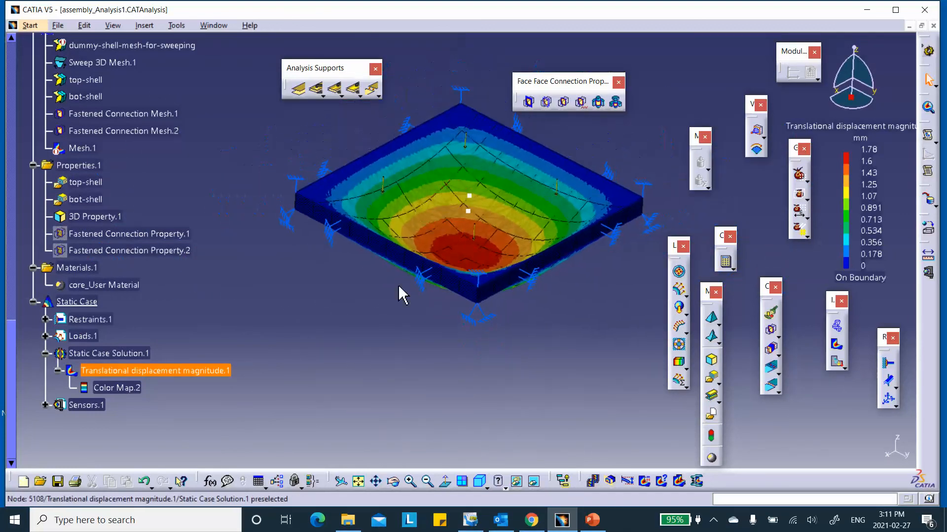
pyautogui.moveTo(423, 186); pyautogui.dragTo(412, 140, button='middle')
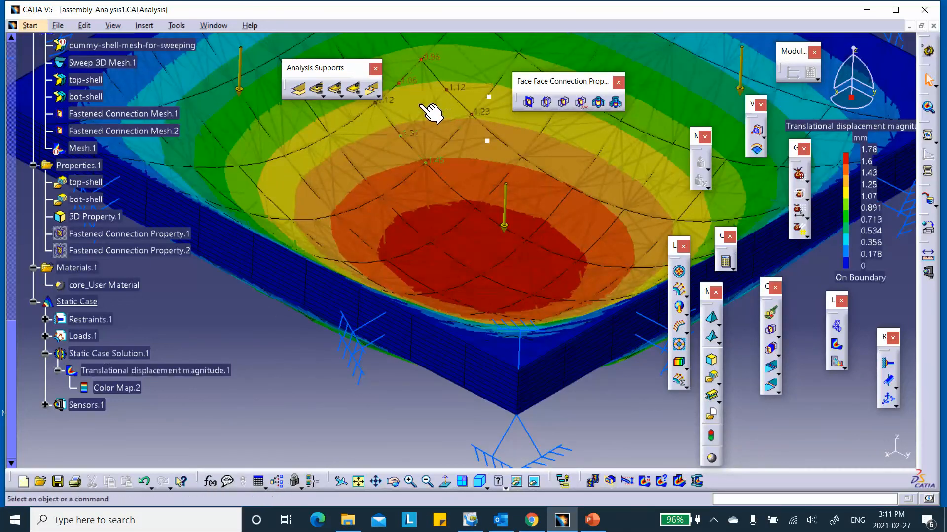
pyautogui.moveTo(423, 131); pyautogui.dragTo(409, 130, button='middle')
pyautogui.moveTo(438, 204); pyautogui.dragTo(438, 227, button='middle')
pyautogui.doubleClick(186, 370)
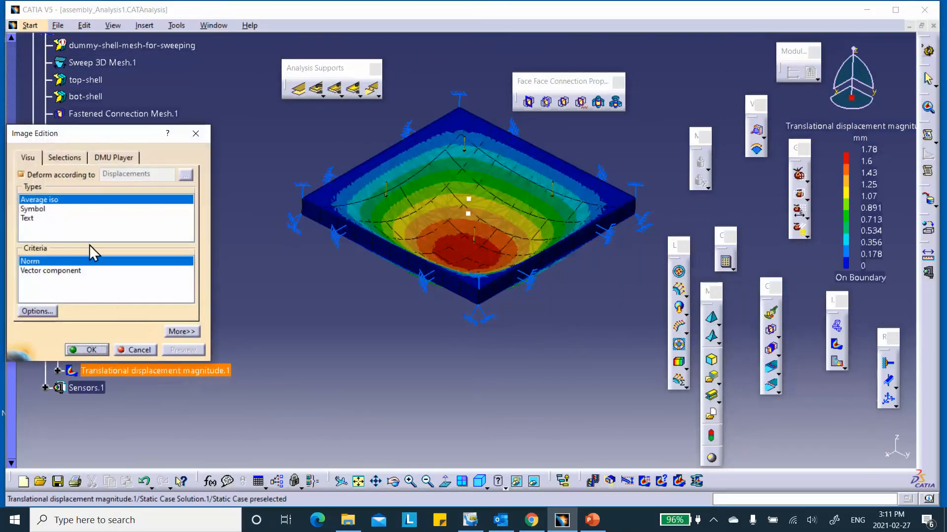
# - Preview the displacement contour on the core, top-shell and bot-shell groups, then clear the group filter
pyautogui.click(67, 158)
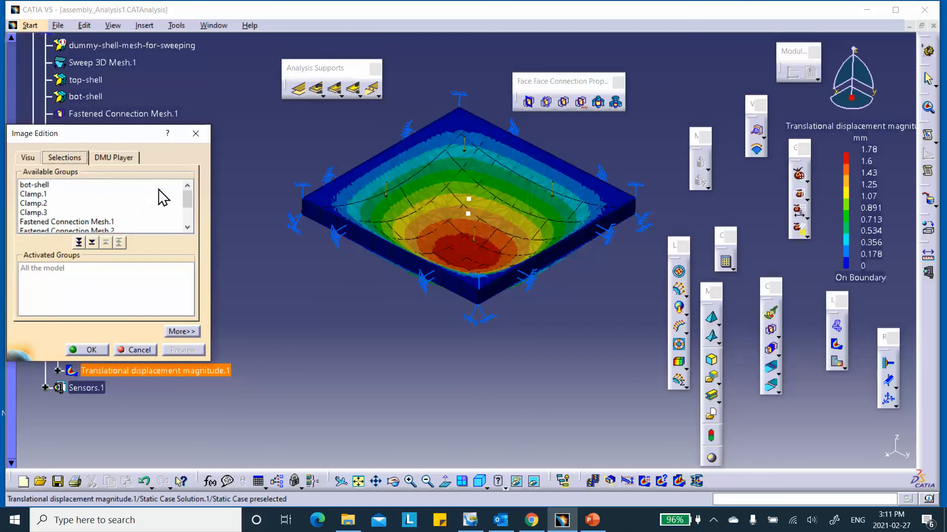
pyautogui.scroll(-1, 143, 200)
pyautogui.doubleClick(53, 223)
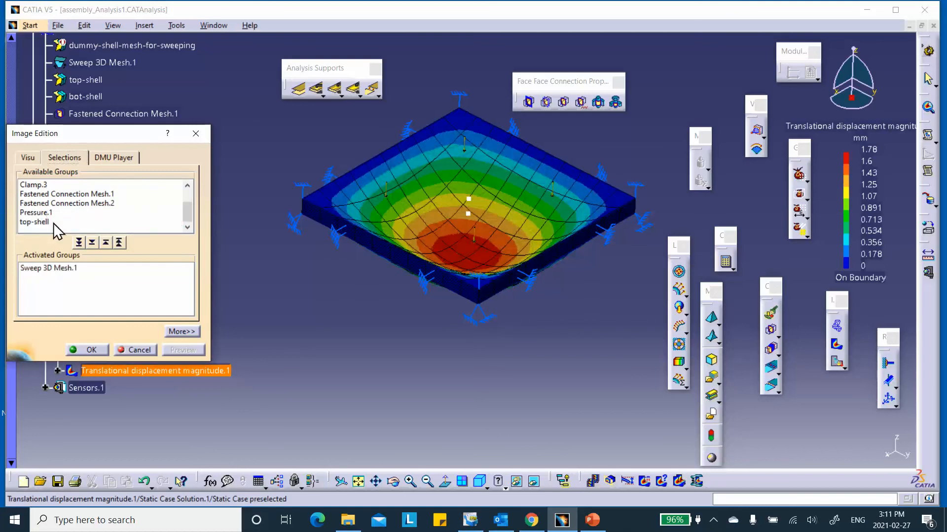
pyautogui.click(39, 223)
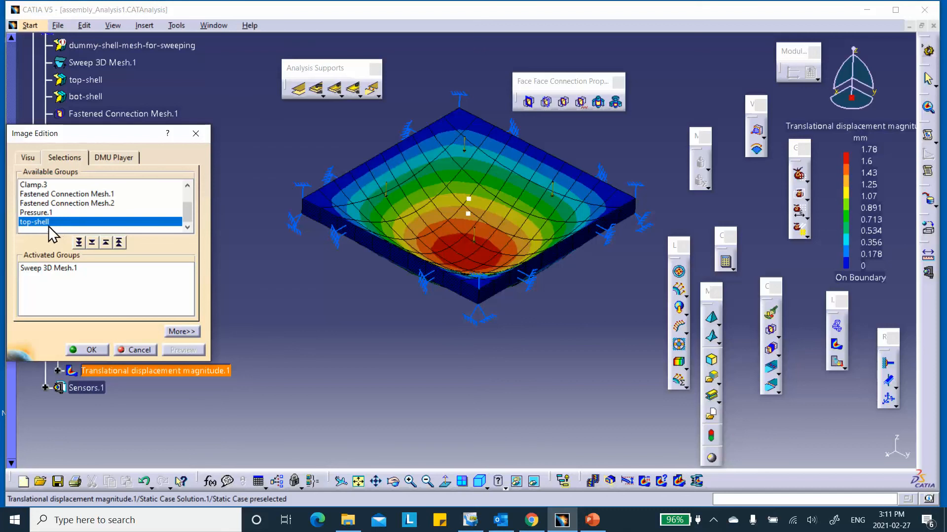
pyautogui.doubleClick(41, 222)
pyautogui.scroll(1, 188, 193)
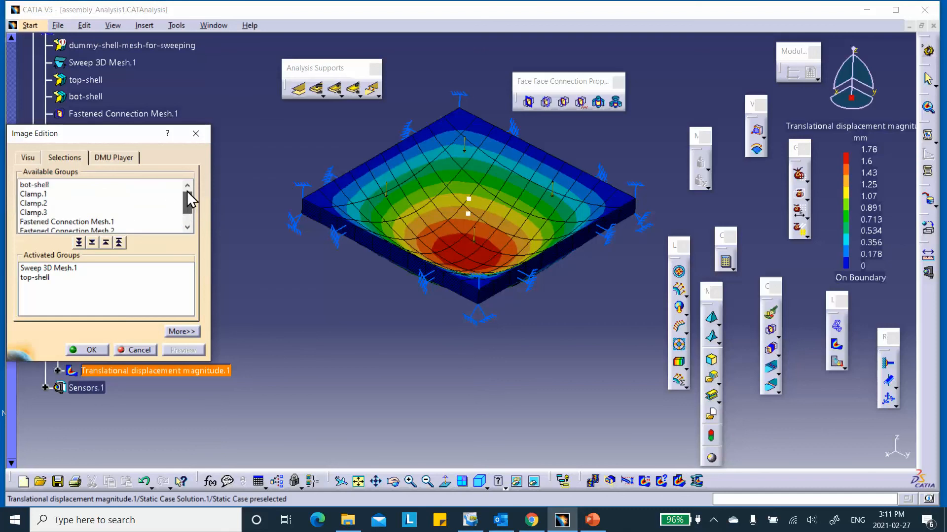
pyautogui.doubleClick(46, 185)
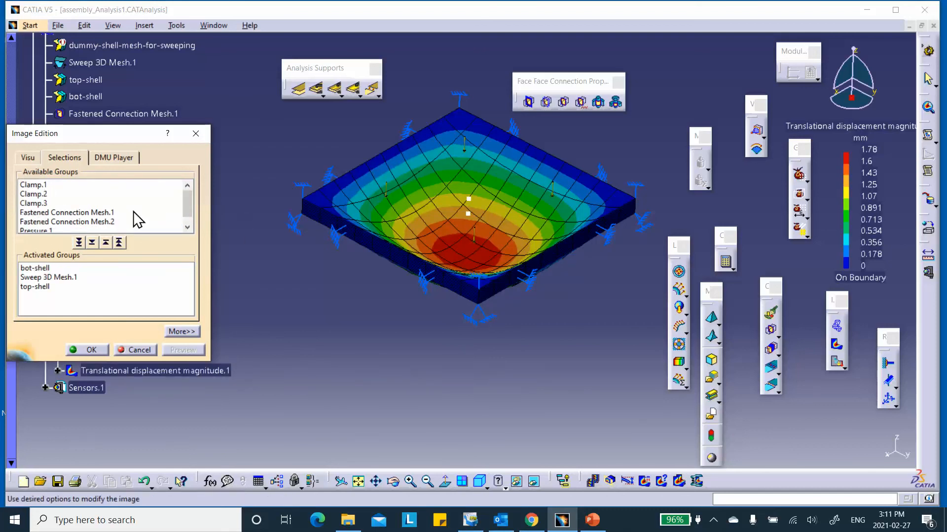
pyautogui.click(120, 243)
# - Preview Fastened Connection Mesh.1 and Mesh.2, then clear the filter and confirm the image options
pyautogui.scroll(-1, 110, 210)
pyautogui.doubleClick(100, 194)
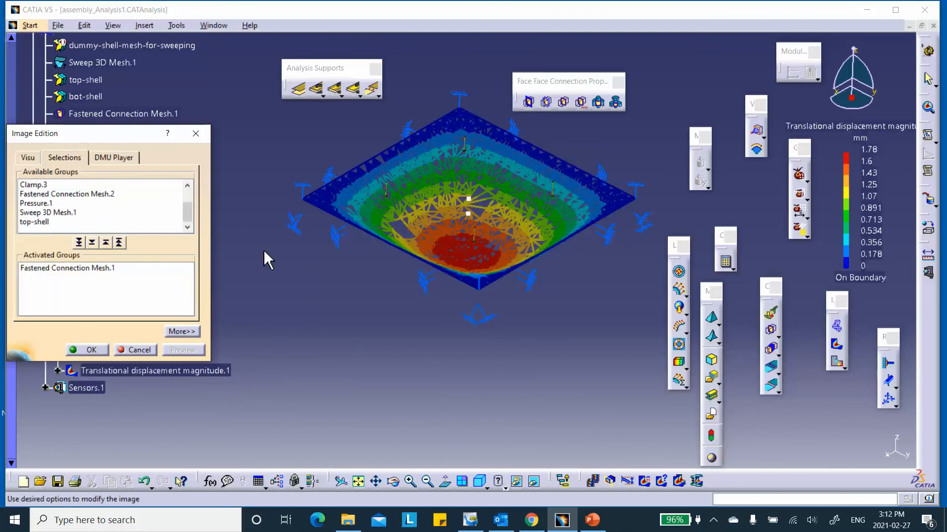
pyautogui.doubleClick(96, 194)
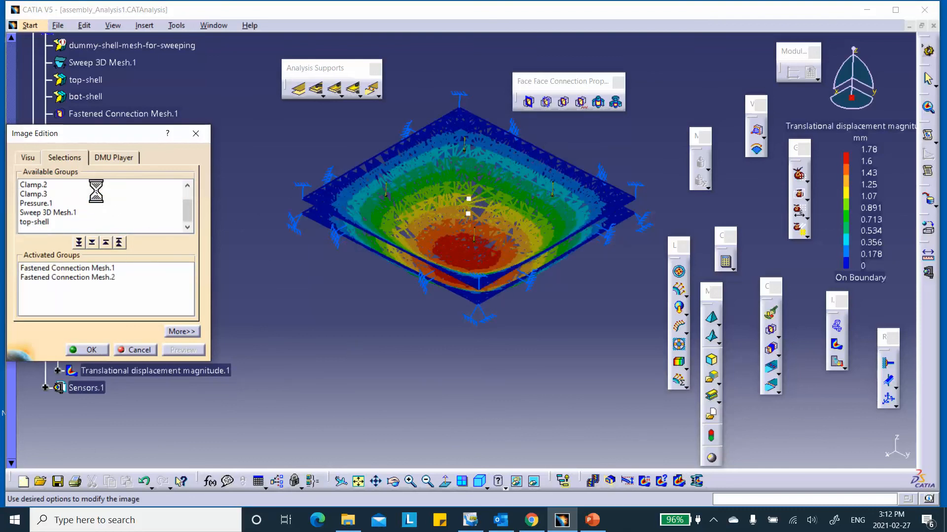
pyautogui.click(119, 243)
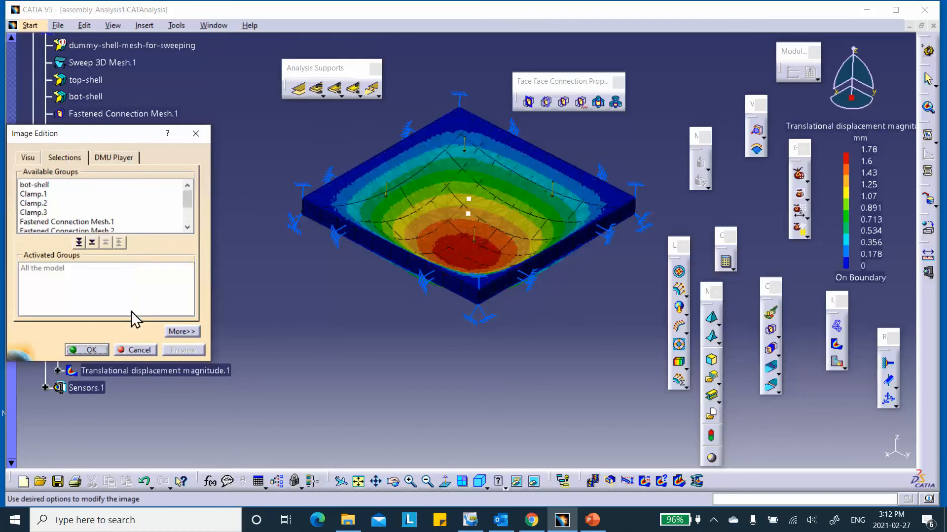
pyautogui.click(94, 349)
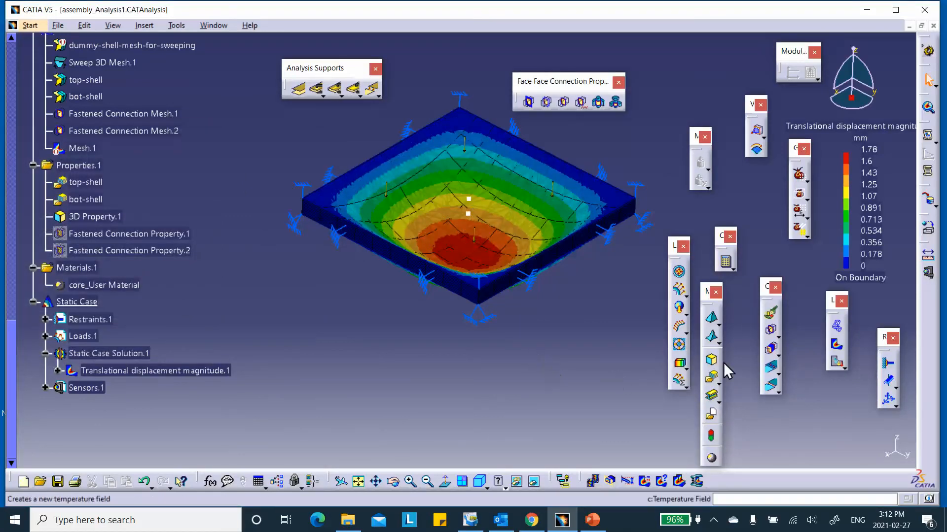
# - Switch to a Von Mises stress plot with a discrete colour map banded from 0.266 to 8.77 MPa
pyautogui.click(836, 344)
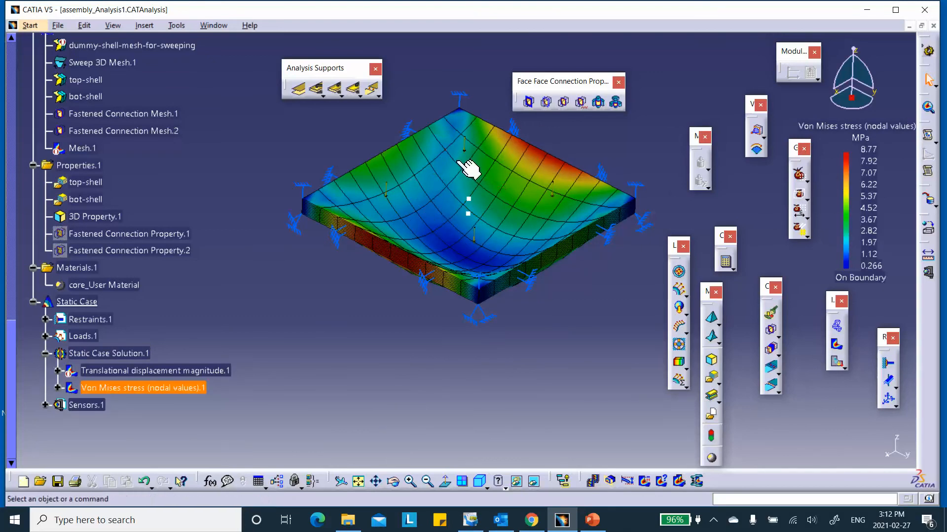
pyautogui.doubleClick(860, 187)
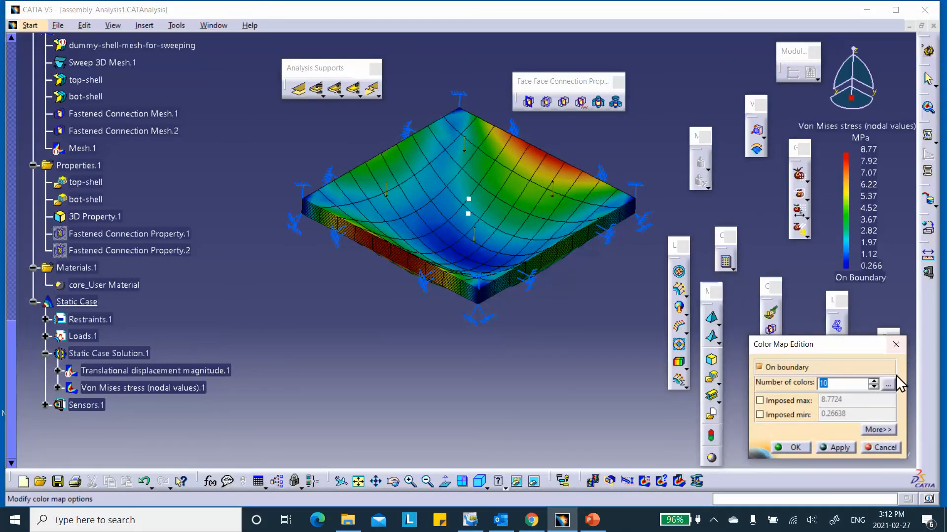
pyautogui.click(889, 386)
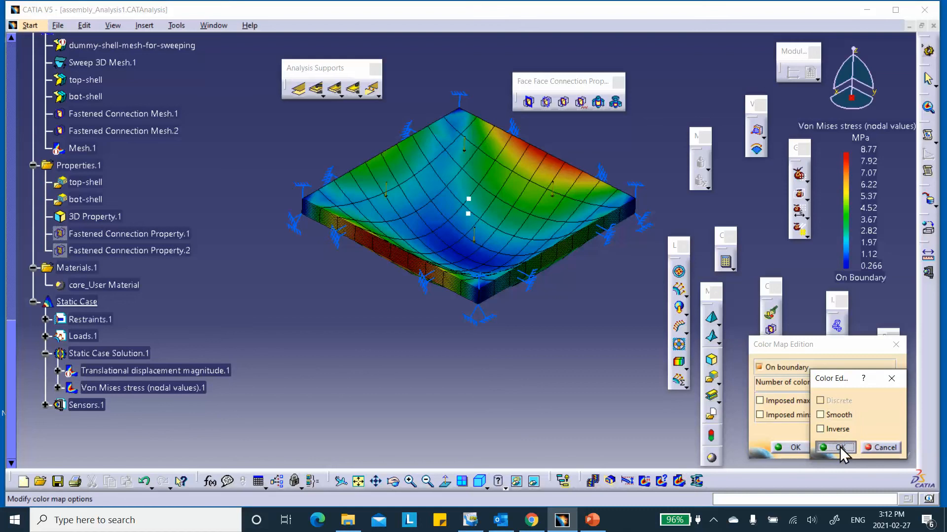
pyautogui.click(839, 446)
pyautogui.click(792, 447)
pyautogui.moveTo(611, 365); pyautogui.dragTo(592, 390, button='middle')
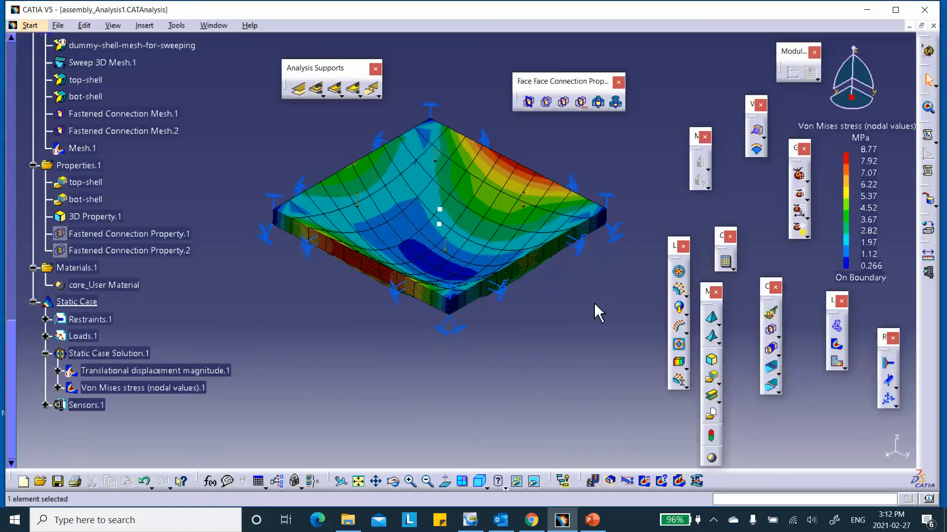
pyautogui.click(160, 388)
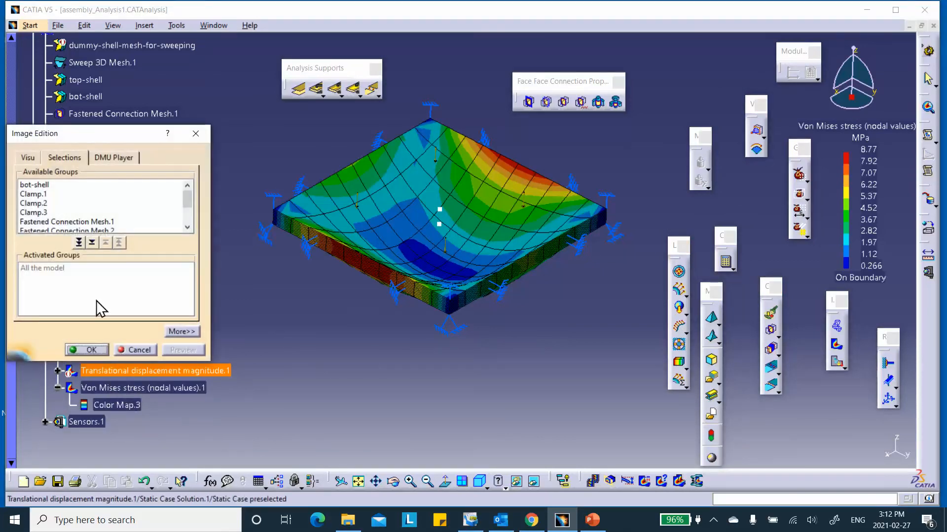
# - Try the top-shell and bot-shell filters, reset, then restrict the Von Mises plot to Sweep 3D Mesh.1
pyautogui.scroll(-1, 72, 214)
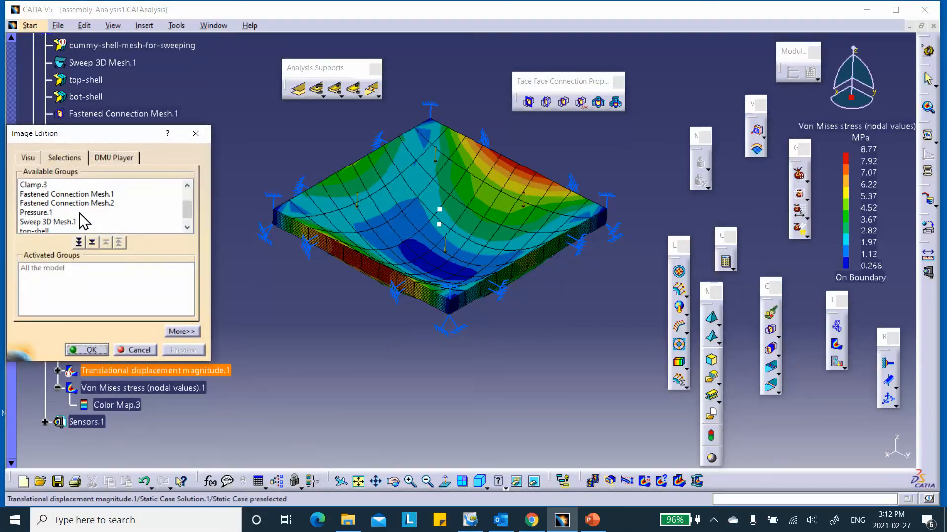
pyautogui.scroll(-1, 74, 212)
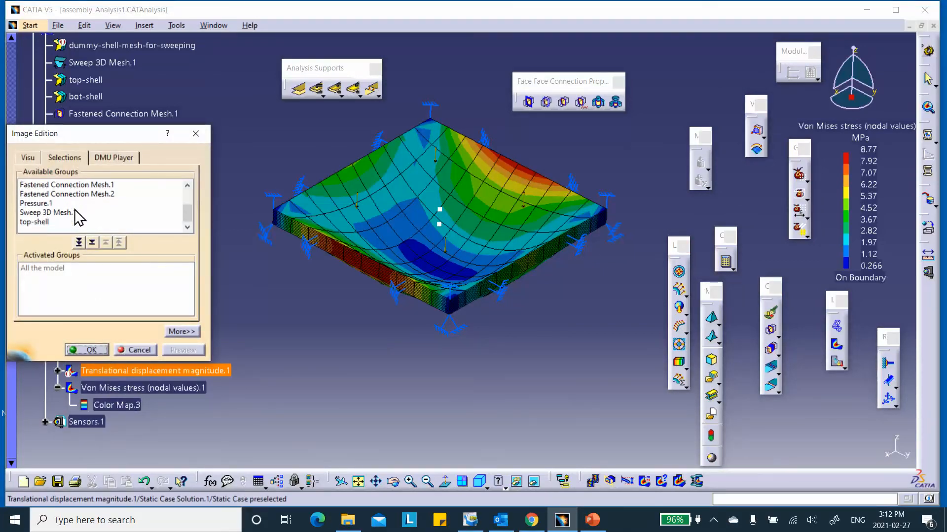
pyautogui.doubleClick(35, 223)
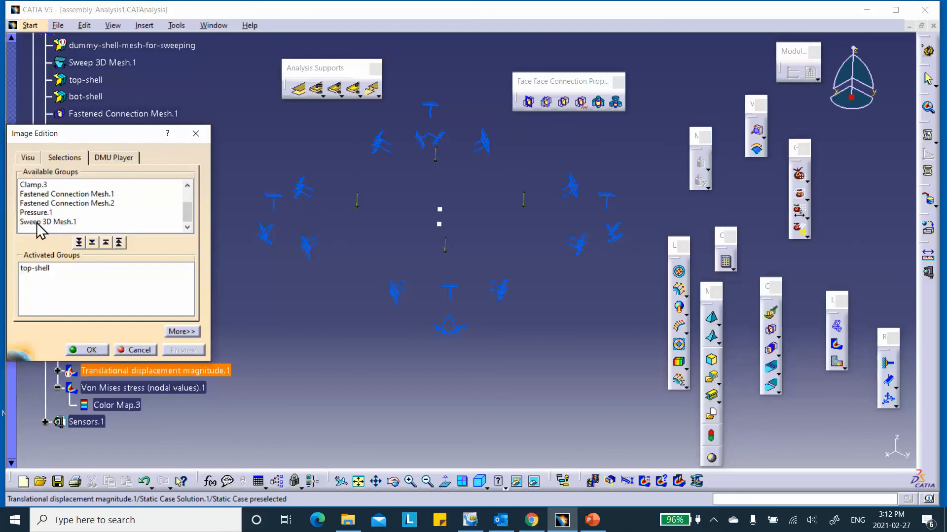
pyautogui.click(187, 185)
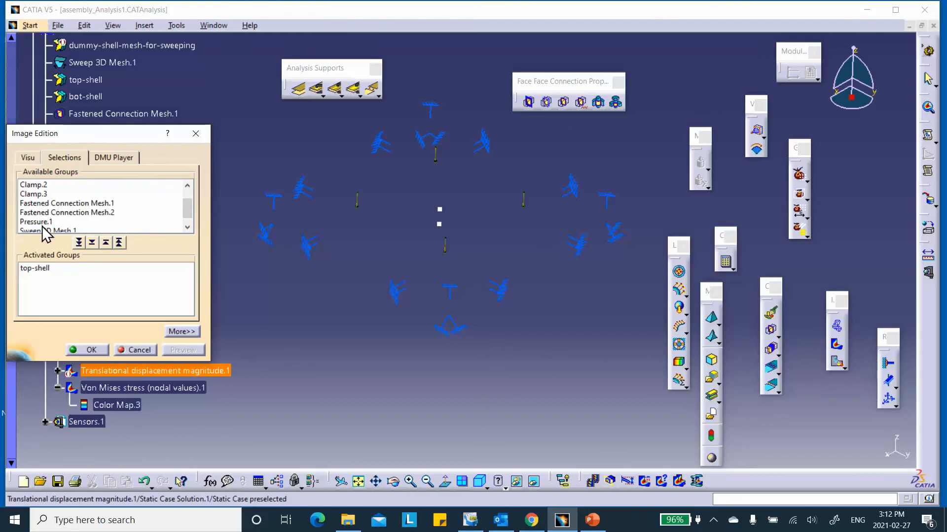
pyautogui.scroll(1, 70, 208)
pyautogui.doubleClick(40, 185)
pyautogui.click(118, 242)
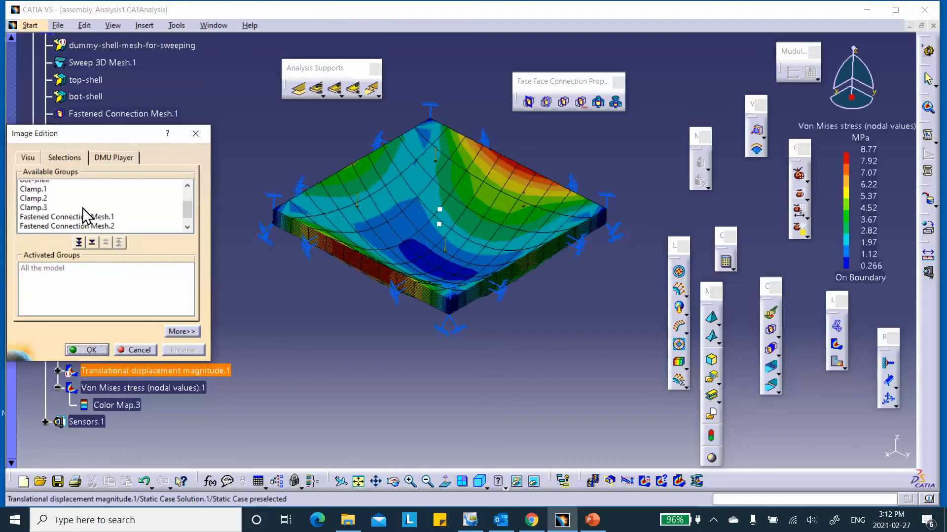
pyautogui.scroll(-2, 82, 208)
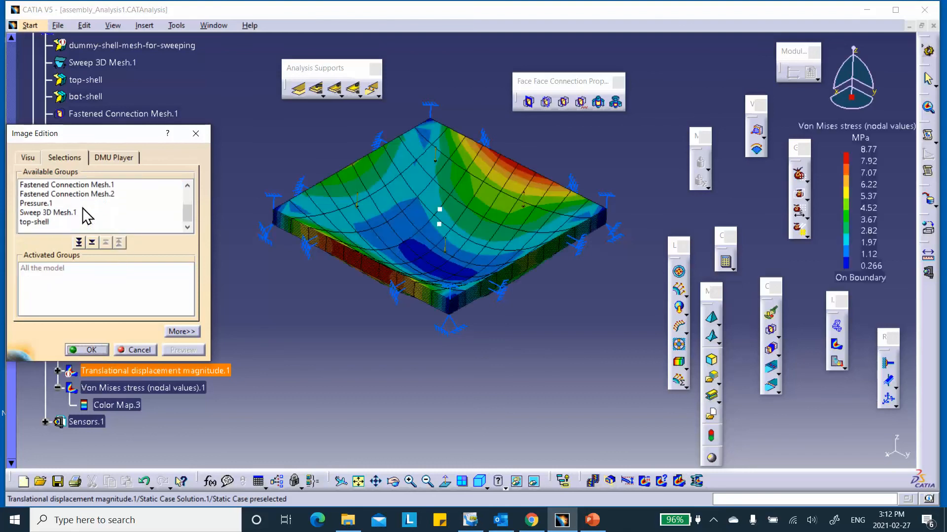
pyautogui.doubleClick(47, 215)
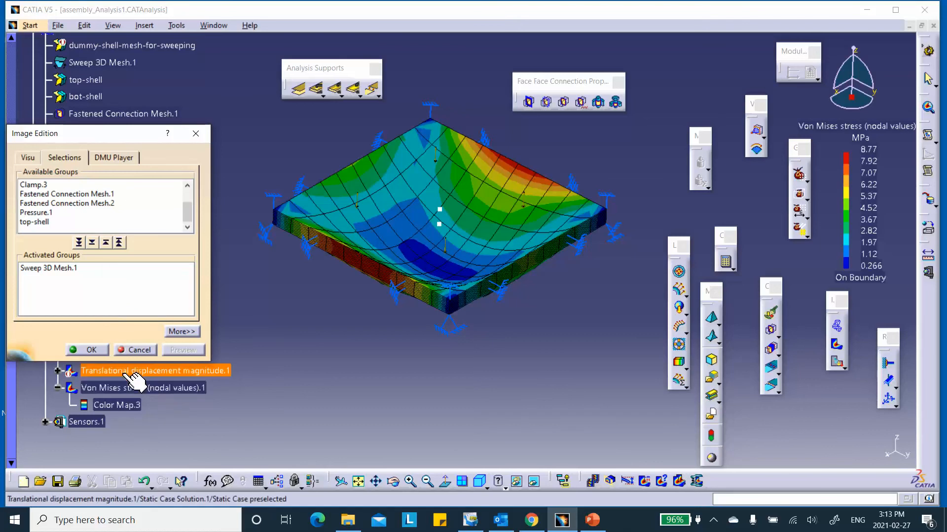
# - Confirm the group filter and deactivate the Von Mises stress plot
pyautogui.click(91, 350)
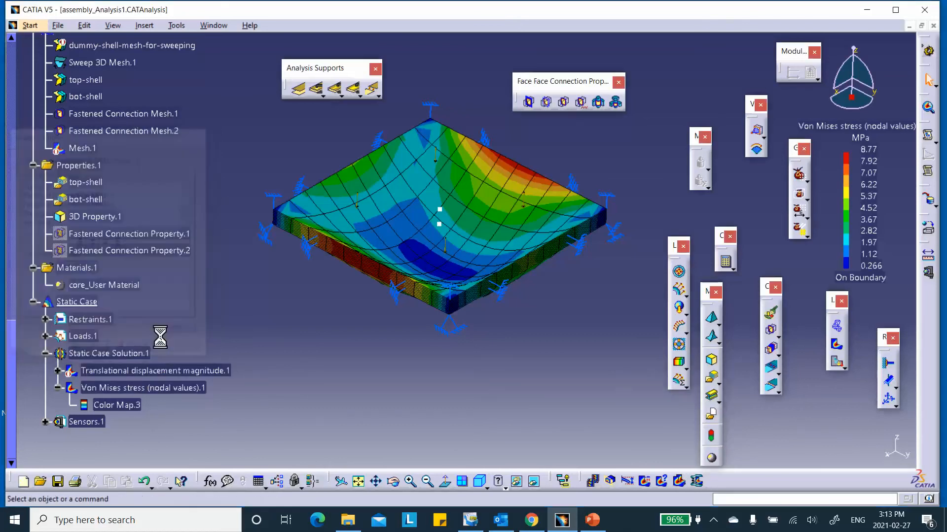
pyautogui.rightClick(158, 388)
pyautogui.click(182, 334)
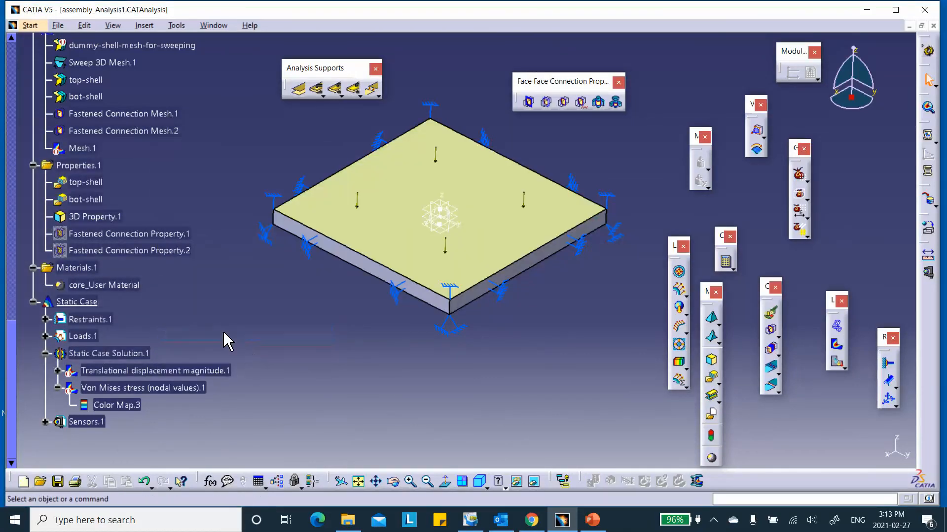
# - Generate a Stress full tensor component (nodal values) image from Static Case Solution.1, ranging -118 to 113 MPa
pyautogui.scroll(-1, 205, 302)
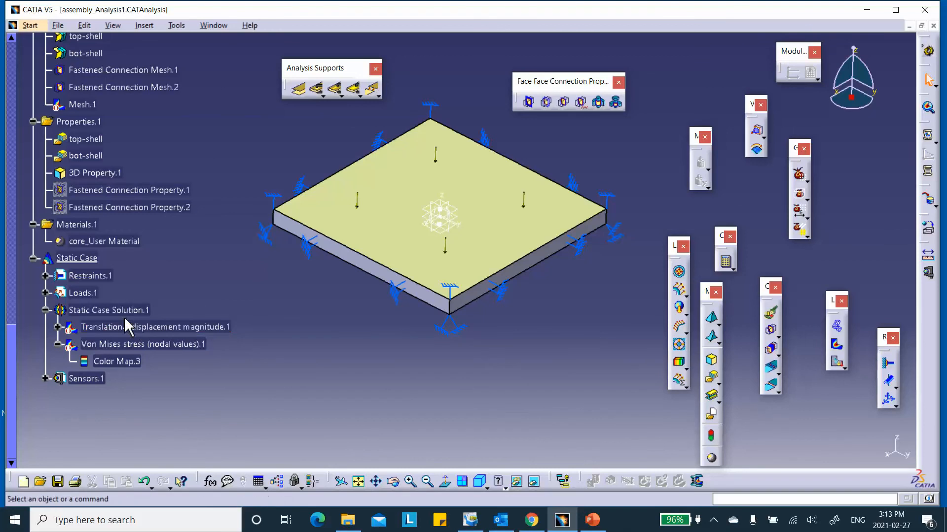
pyautogui.rightClick(116, 311)
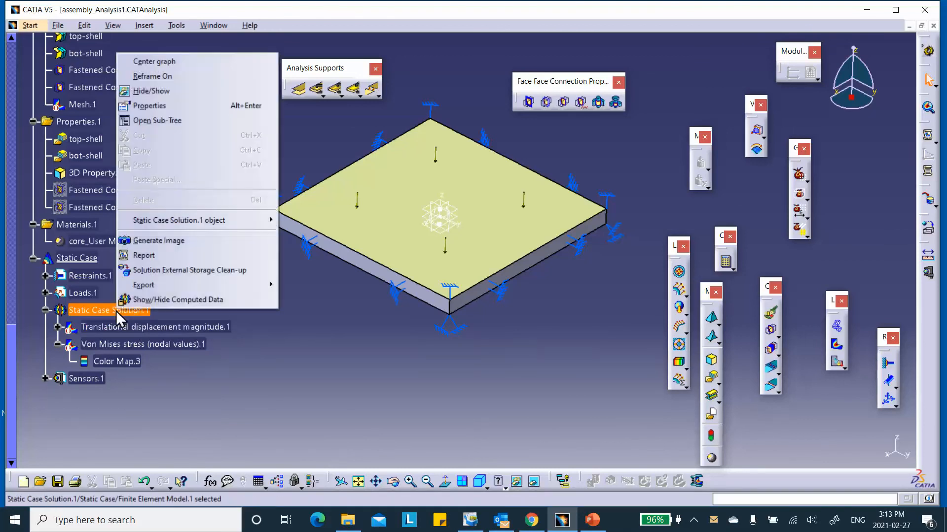
pyautogui.click(166, 243)
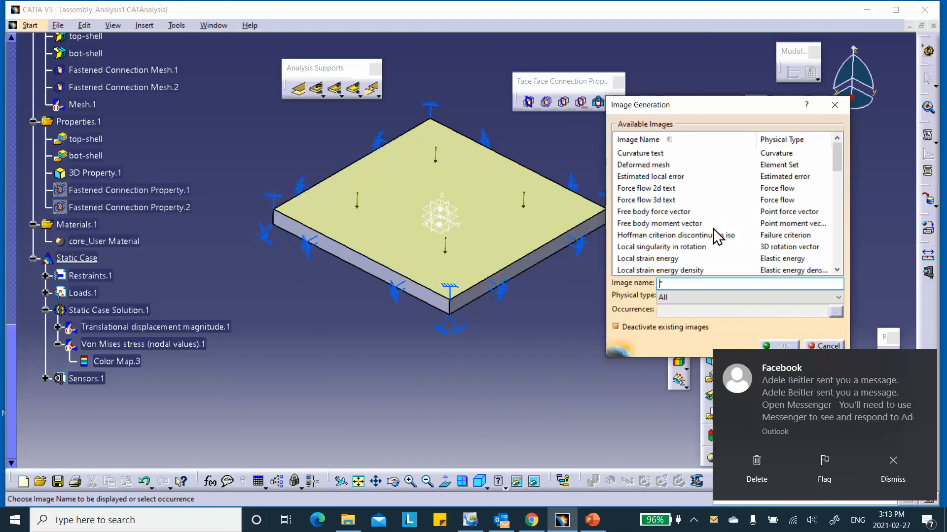
pyautogui.scroll(-1, 661, 254)
pyautogui.click(671, 297)
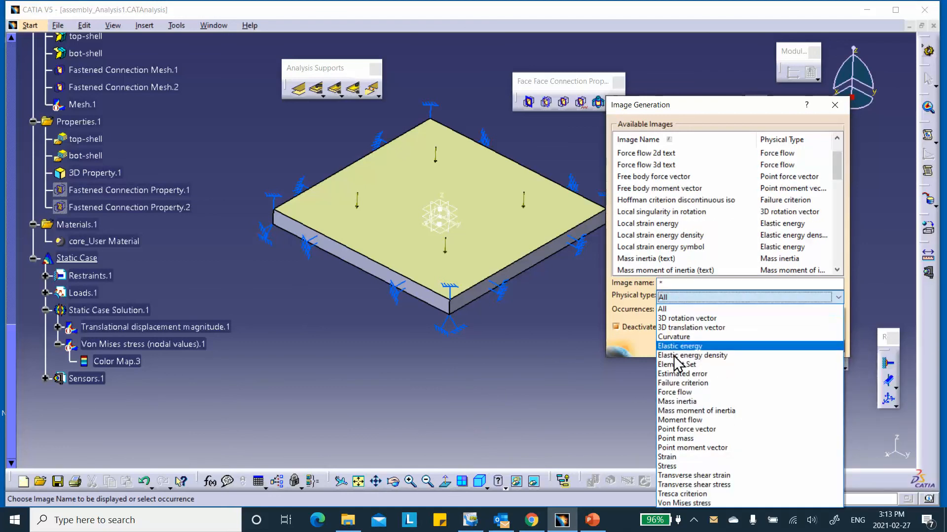
pyautogui.click(678, 468)
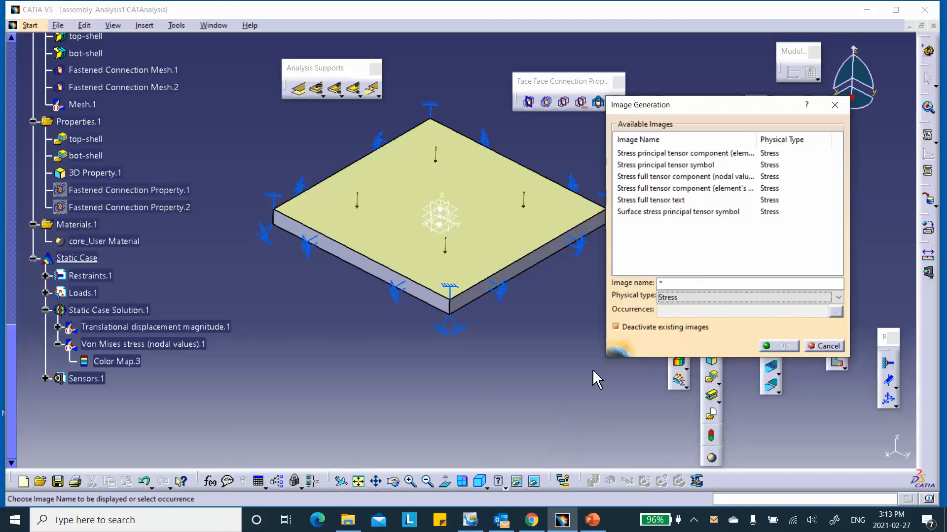
pyautogui.click(659, 178)
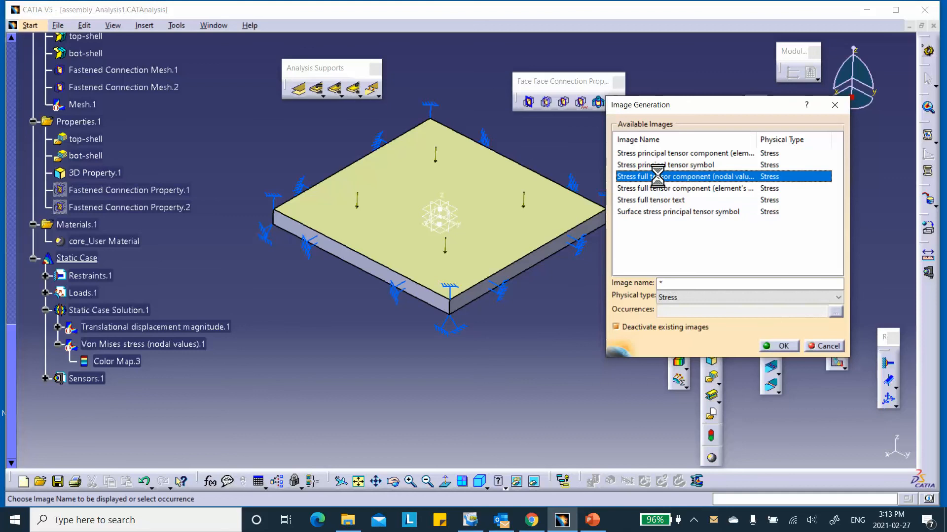
pyautogui.click(781, 345)
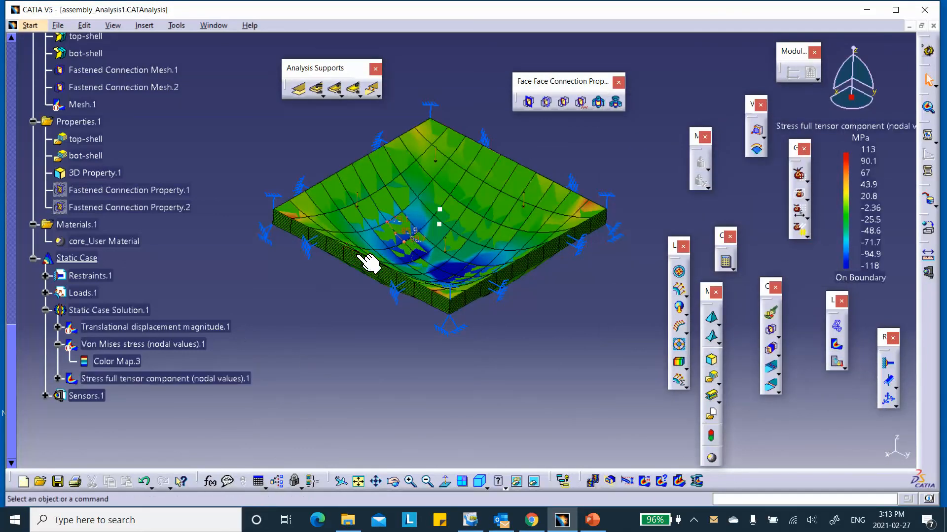
pyautogui.doubleClick(217, 379)
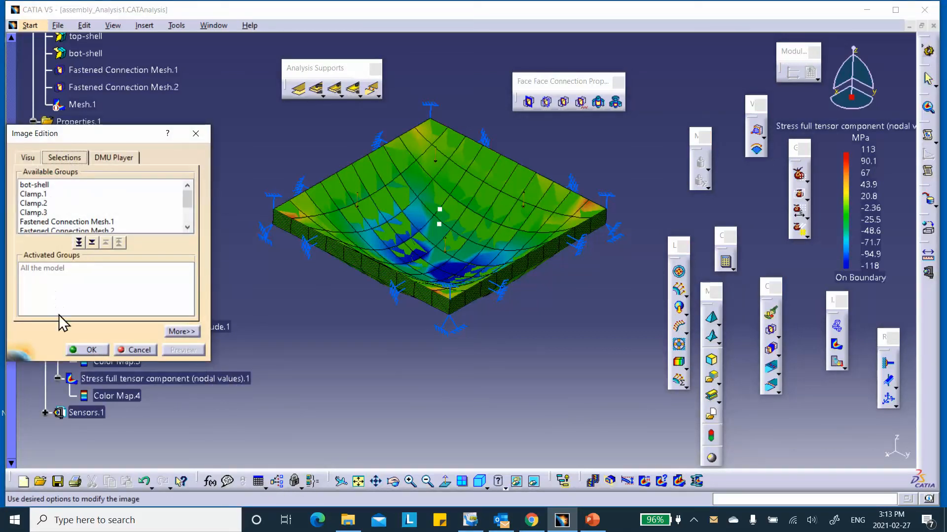
# - Set the tensor plot's criterion to Von Mises and preview the bot-shell and top-shell groups
pyautogui.click(27, 159)
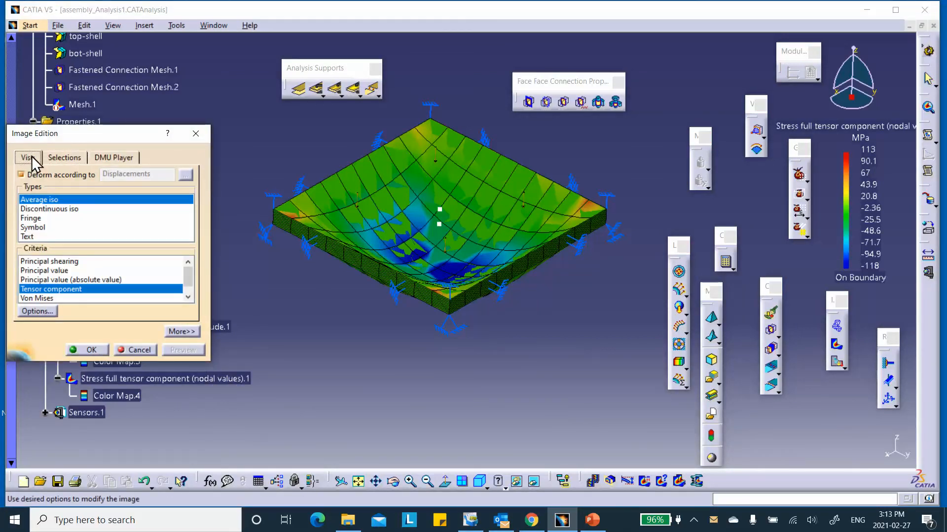
pyautogui.click(37, 298)
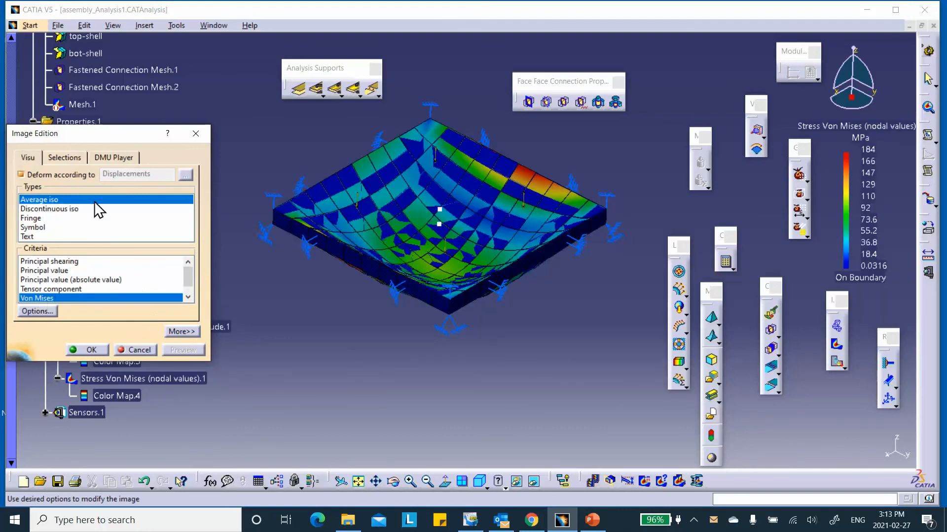
pyautogui.click(60, 163)
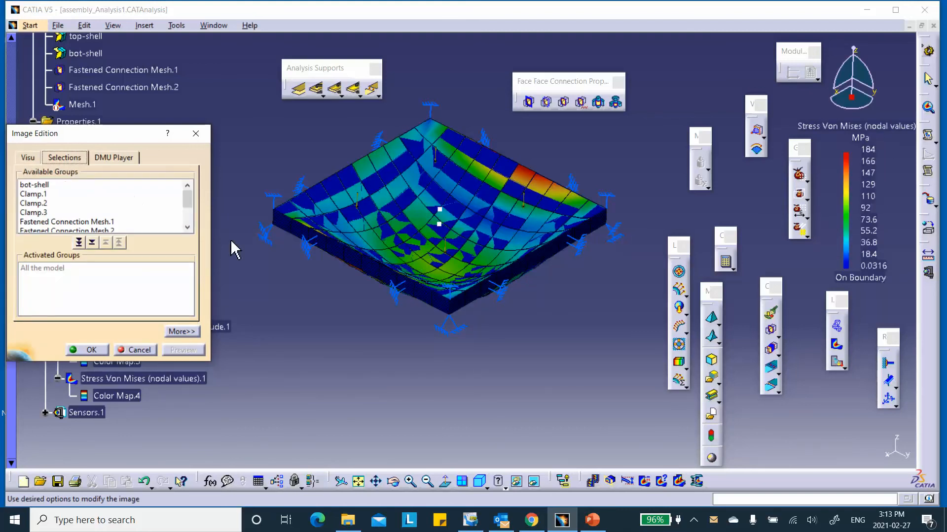
pyautogui.doubleClick(40, 184)
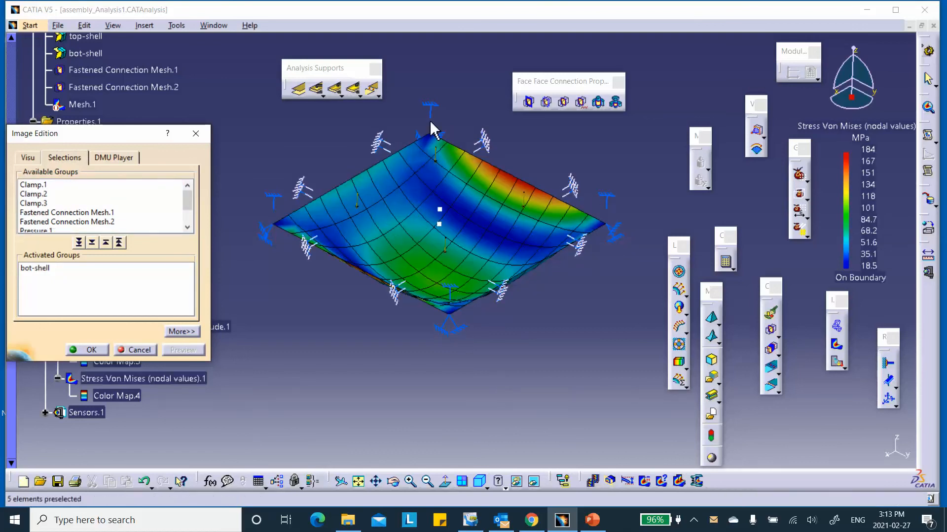
pyautogui.scroll(-2, 84, 221)
pyautogui.doubleClick(54, 223)
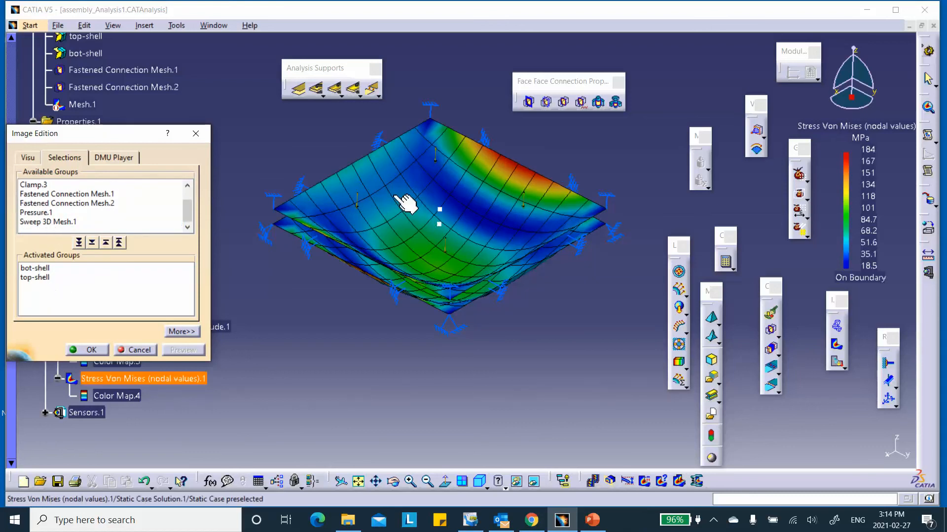
# - Preview Sweep 3D Mesh.1 alone, then cancel to keep the full-model tensor plot
pyautogui.click(59, 221)
pyautogui.click(79, 242)
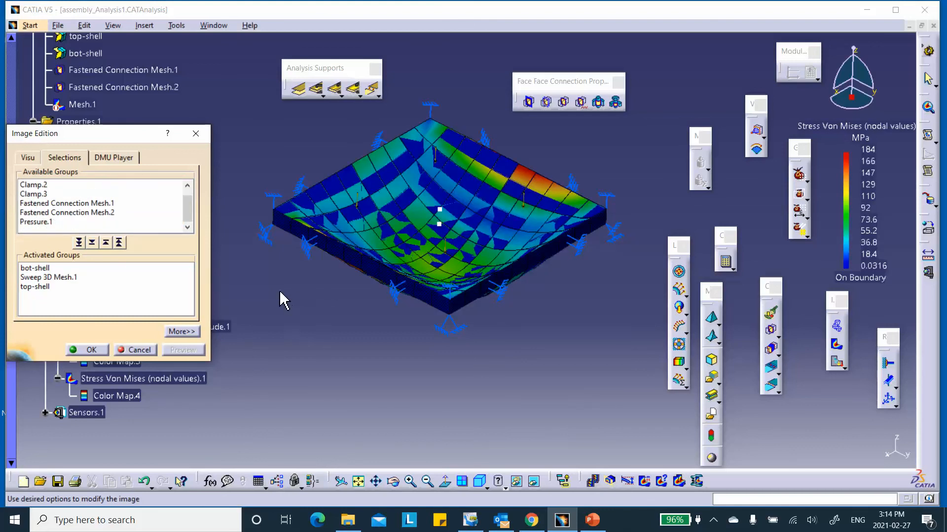
pyautogui.click(45, 269)
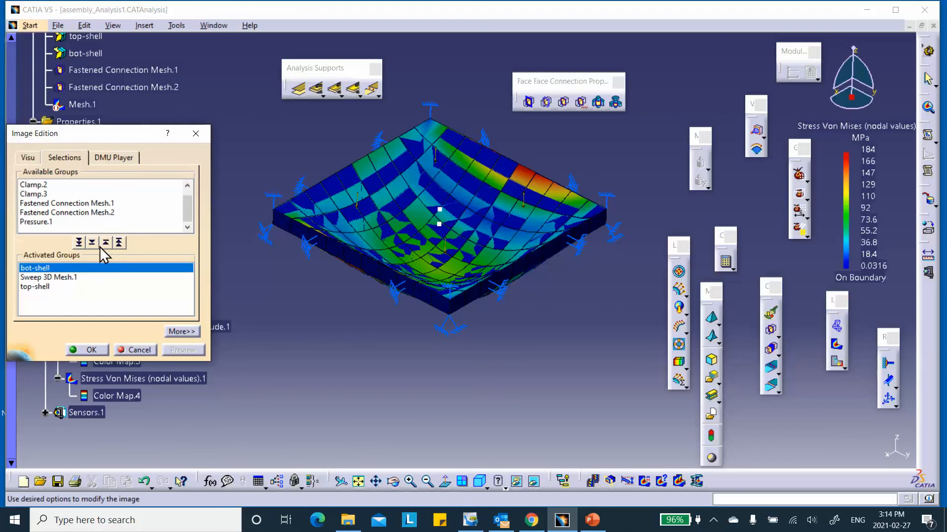
pyautogui.click(119, 242)
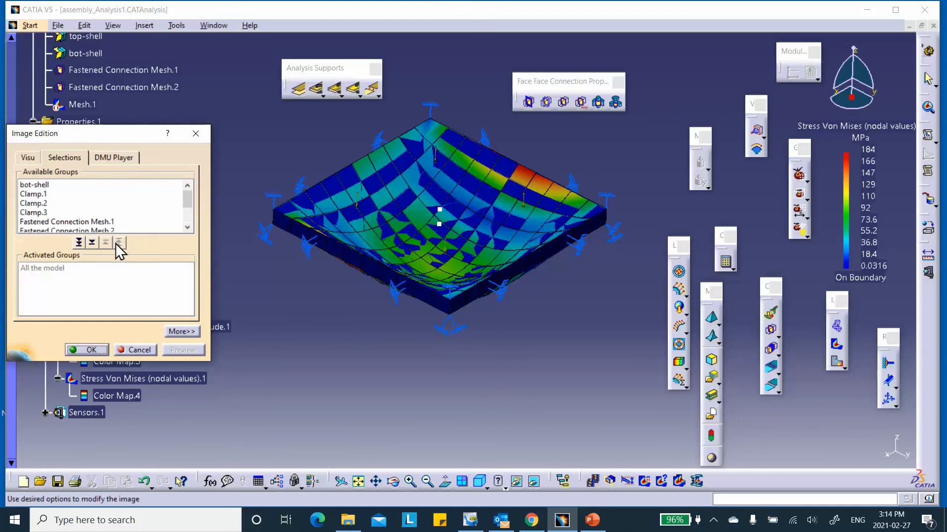
pyautogui.scroll(-2, 61, 212)
pyautogui.click(64, 213)
pyautogui.click(79, 242)
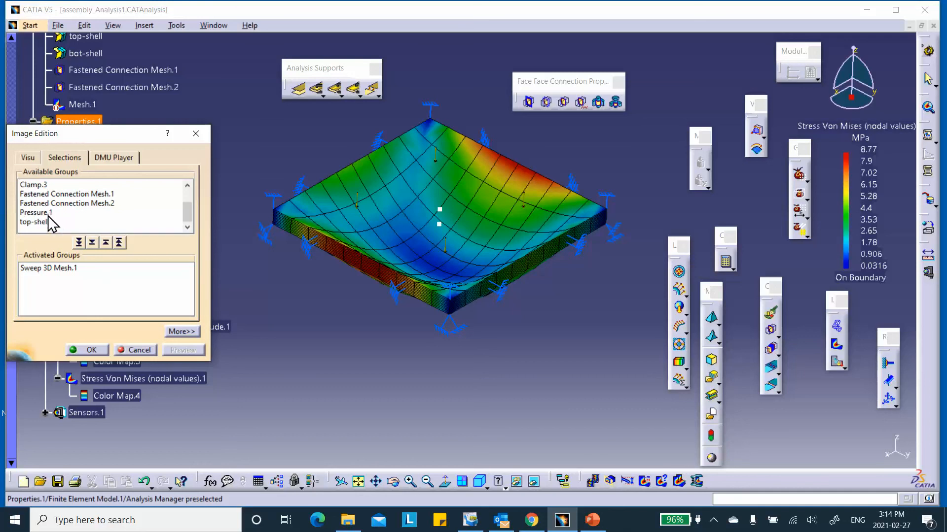
pyautogui.click(135, 350)
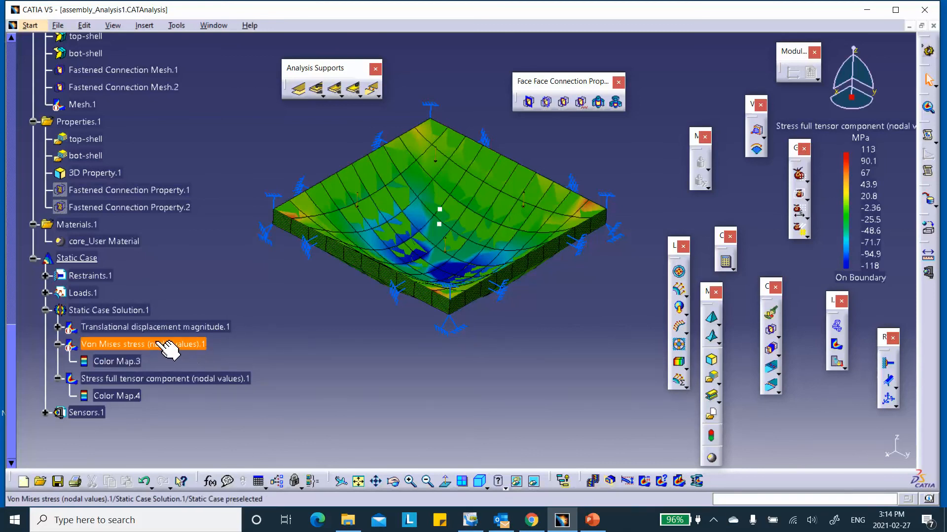
pyautogui.doubleClick(190, 379)
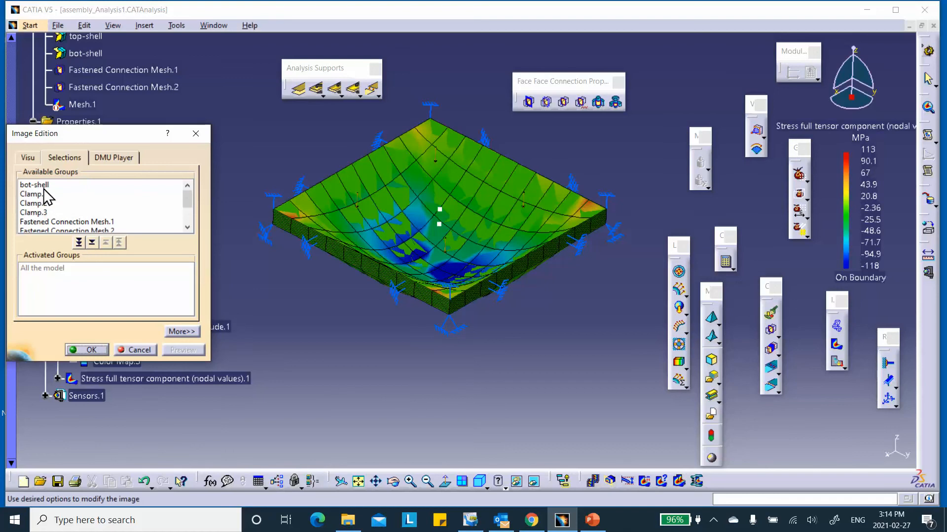
pyautogui.doubleClick(39, 184)
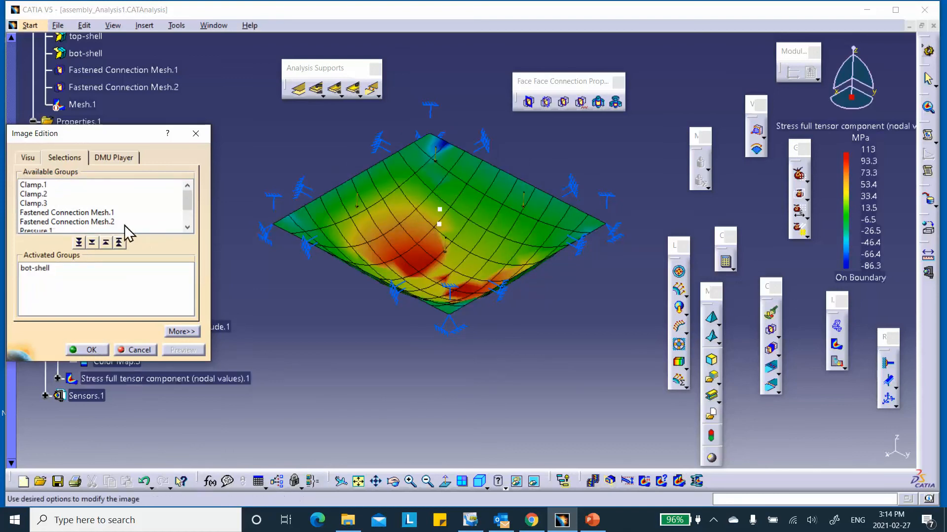
pyautogui.click(119, 242)
pyautogui.scroll(-2, 94, 218)
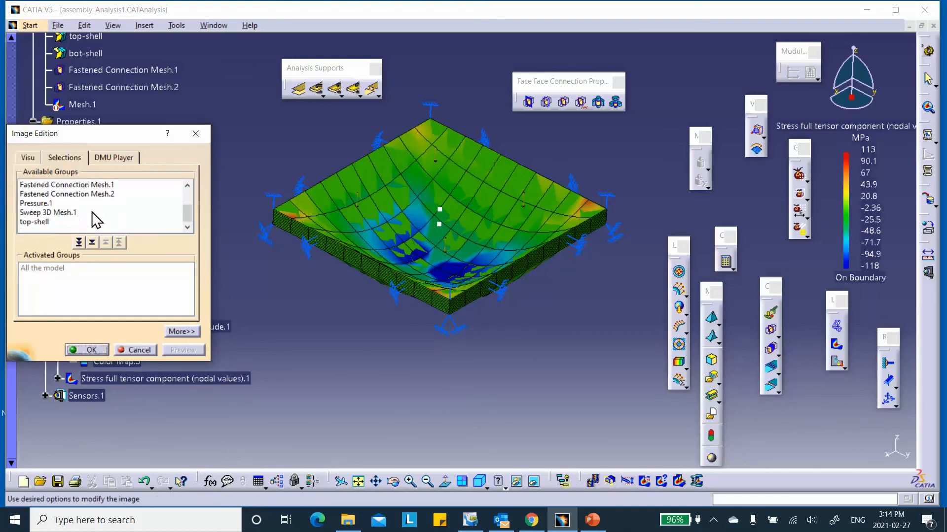
pyautogui.doubleClick(45, 223)
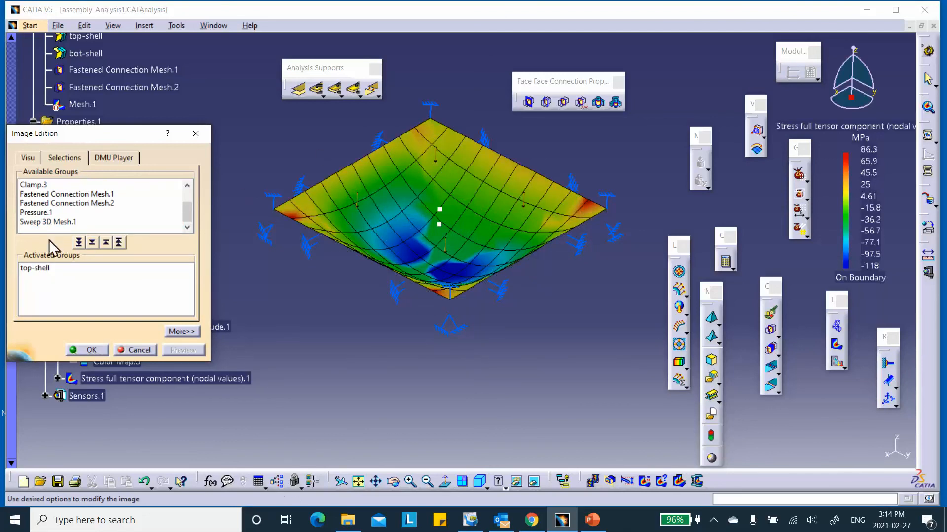
pyautogui.click(119, 242)
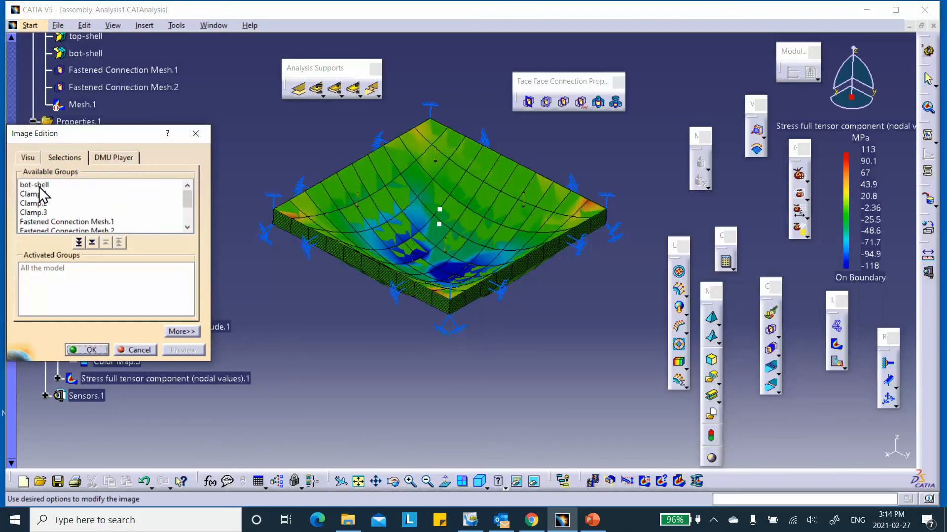
pyautogui.scroll(-2, 79, 217)
pyautogui.doubleClick(45, 222)
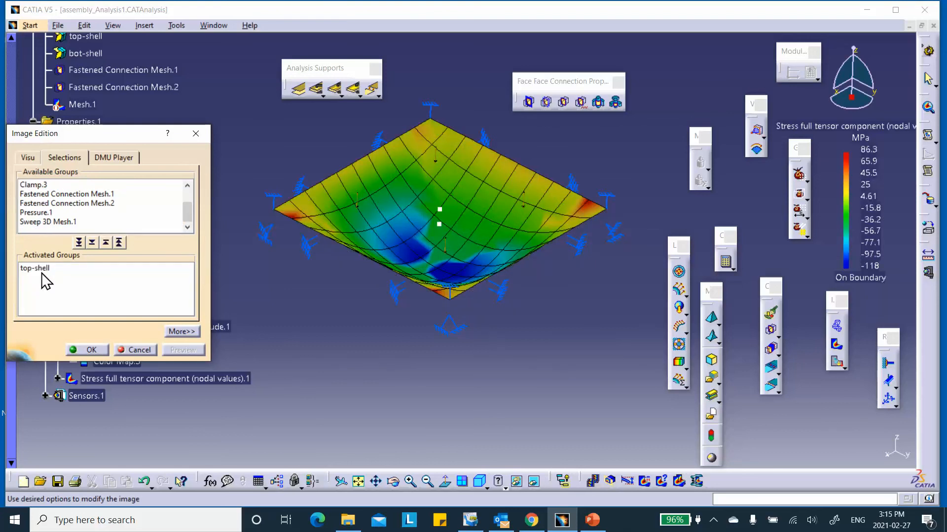
pyautogui.click(119, 242)
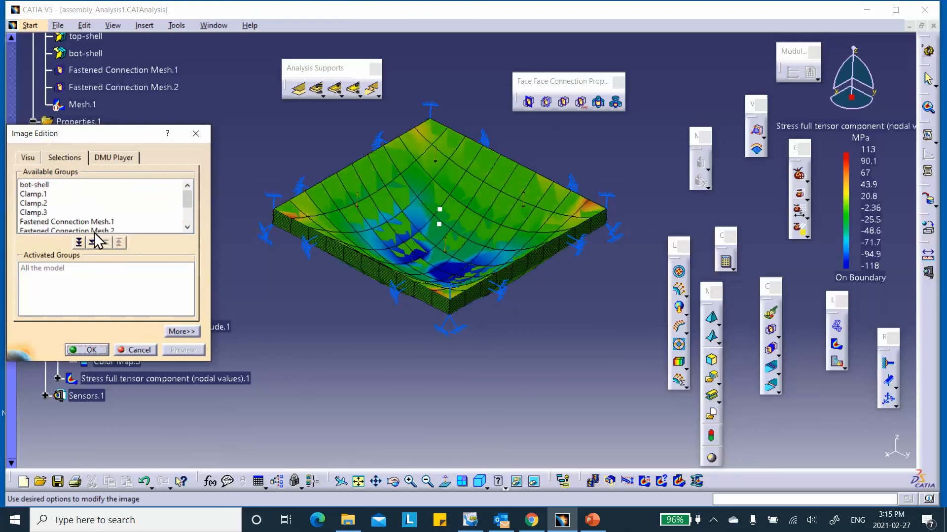
pyautogui.doubleClick(46, 185)
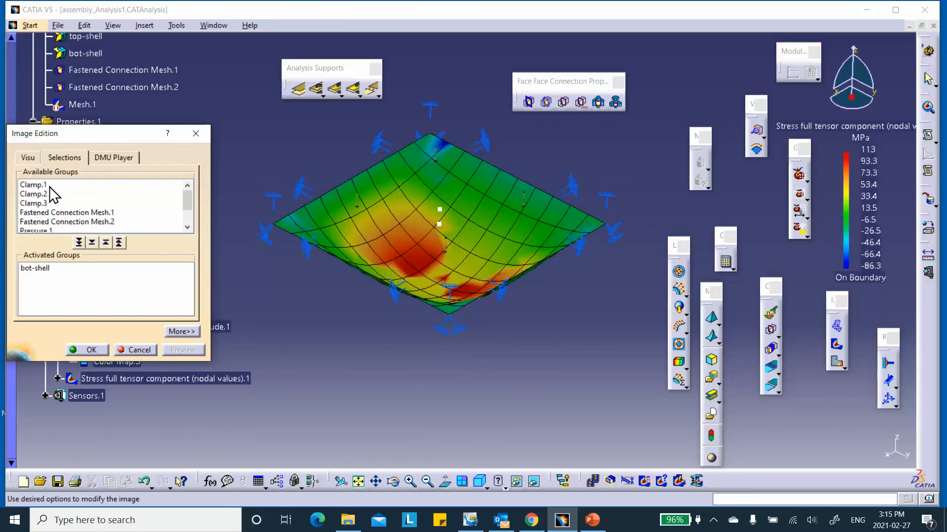
pyautogui.click(50, 186)
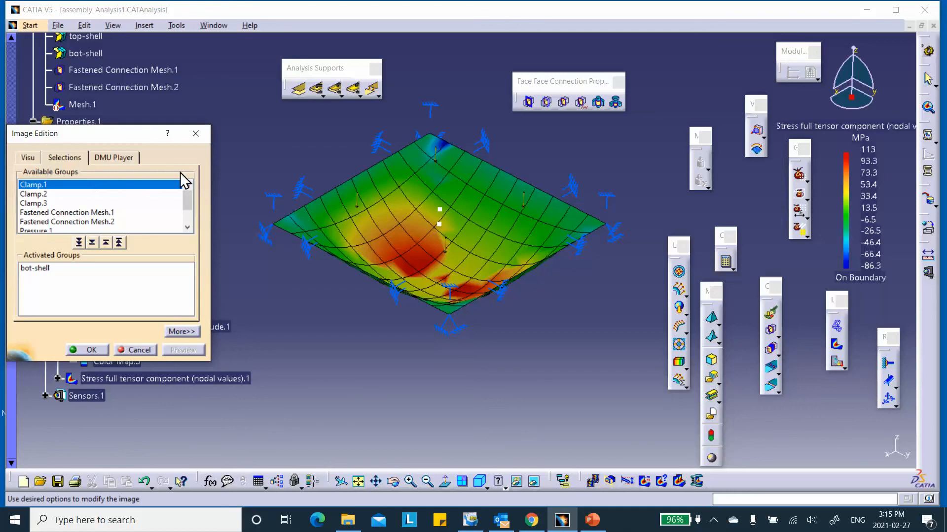
pyautogui.click(119, 242)
pyautogui.scroll(-2, 91, 203)
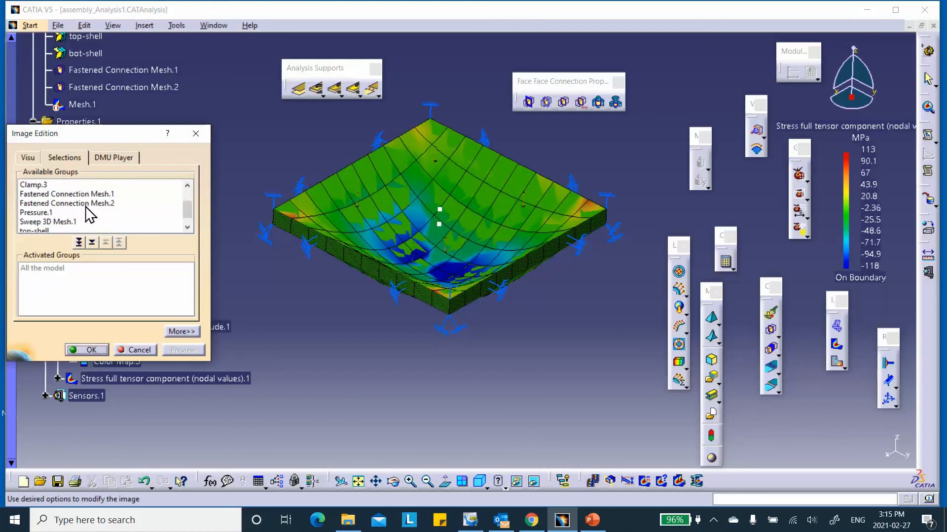
pyautogui.doubleClick(62, 222)
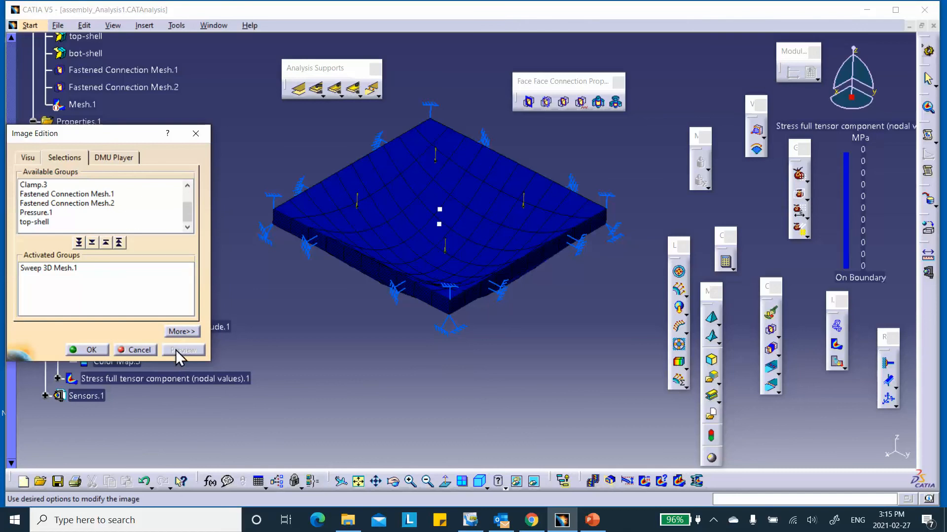
pyautogui.click(139, 350)
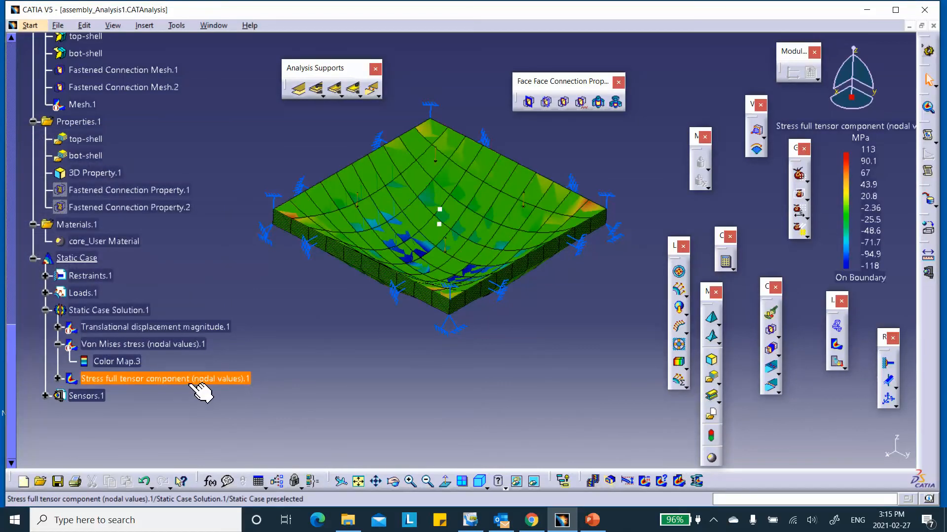
pyautogui.doubleClick(206, 381)
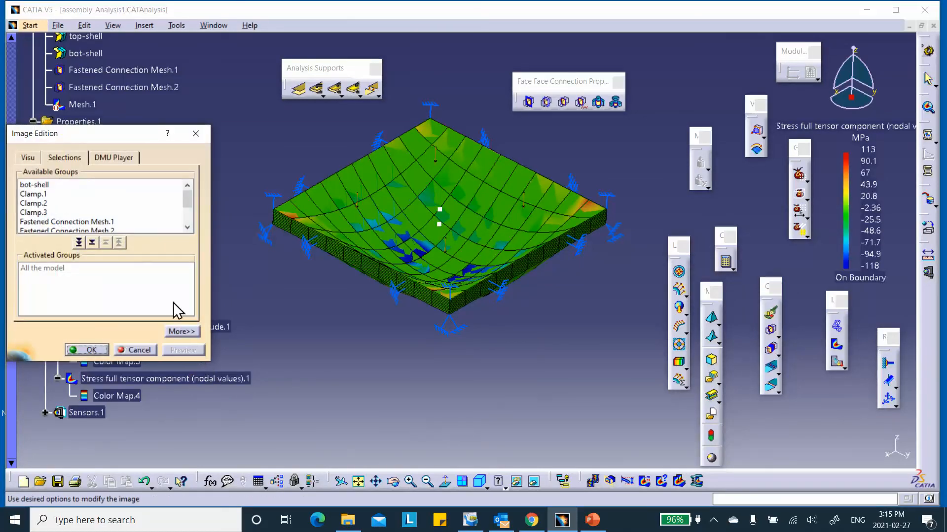
pyautogui.doubleClick(55, 186)
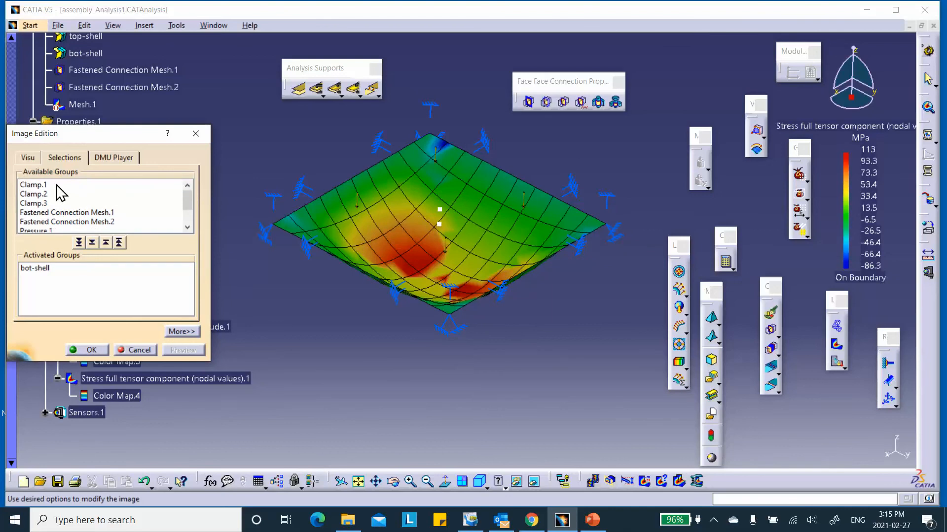
pyautogui.click(119, 242)
pyautogui.scroll(-1, 88, 209)
pyautogui.doubleClick(47, 224)
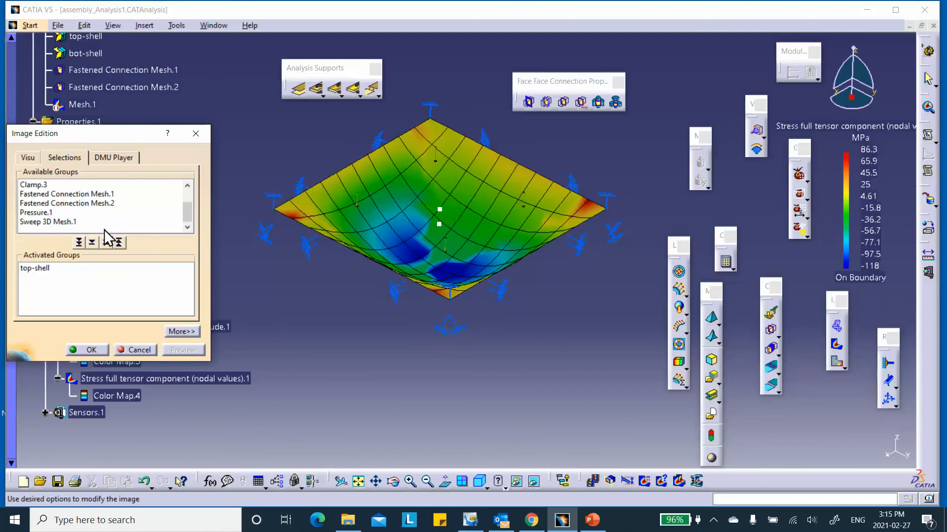
pyautogui.click(119, 242)
pyautogui.scroll(-1, 91, 212)
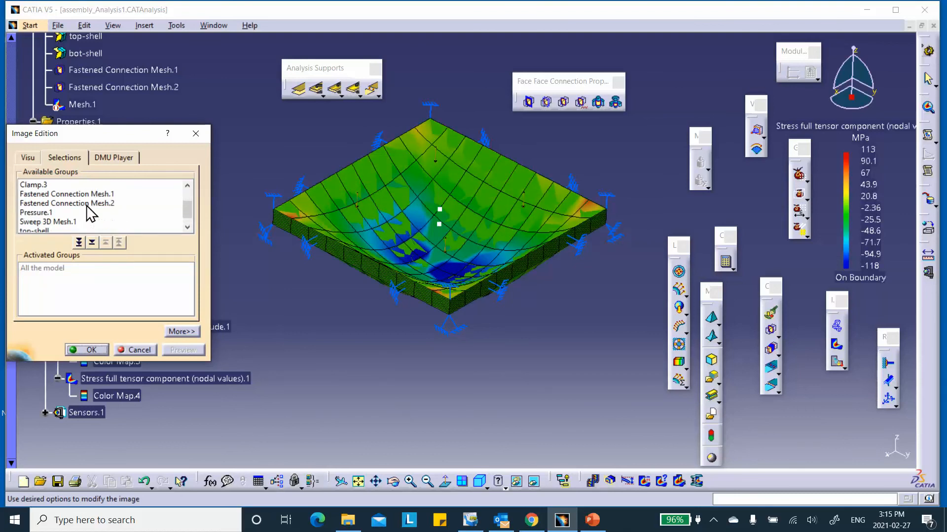
pyautogui.doubleClick(63, 223)
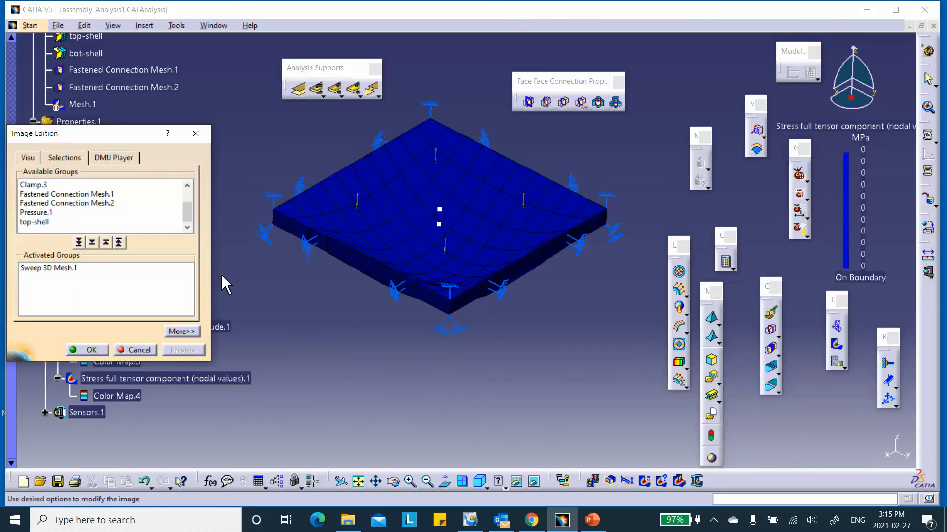
pyautogui.click(140, 350)
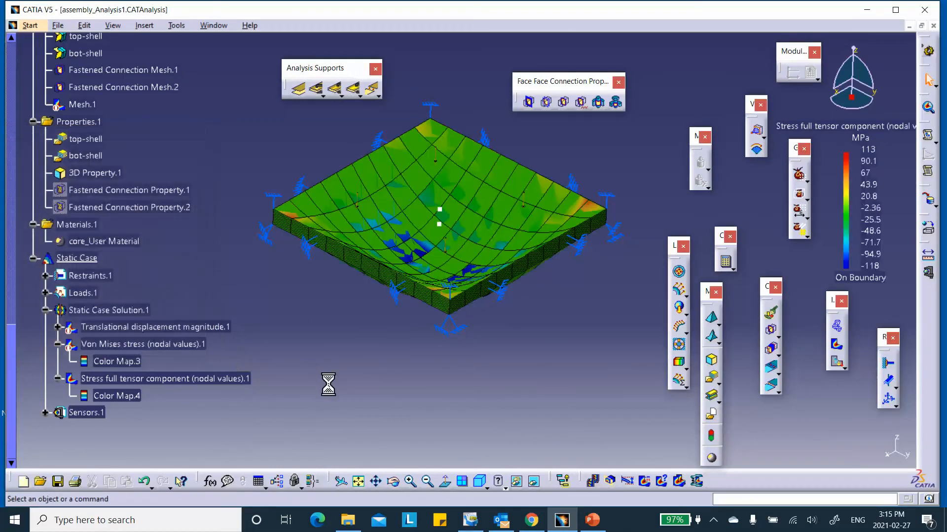
# - Deactivate the stress full tensor component image and activate the Von Mises stress image
pyautogui.rightClick(220, 380)
pyautogui.click(261, 326)
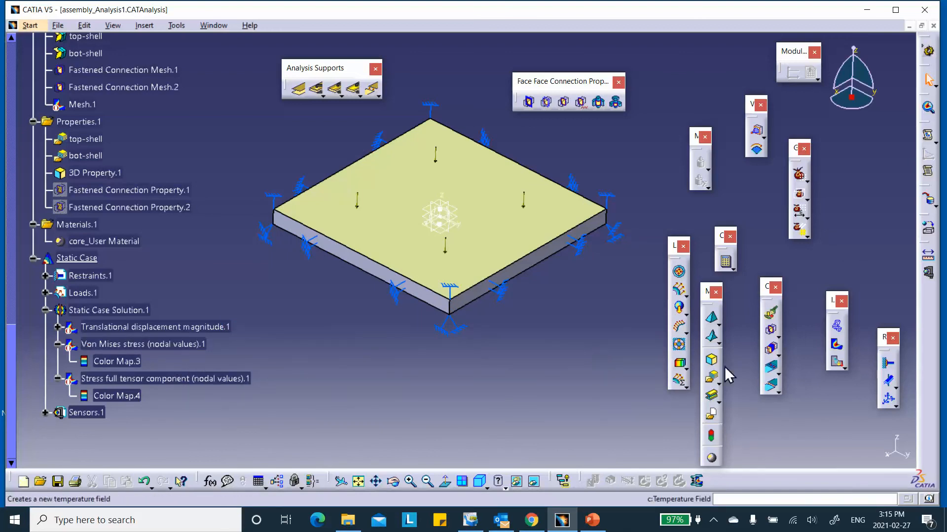
pyautogui.rightClick(153, 348)
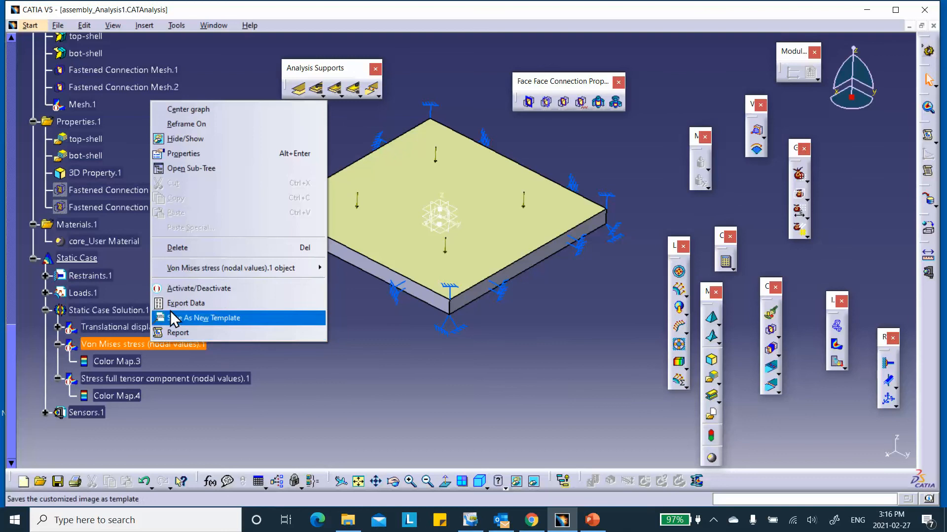
pyautogui.click(175, 296)
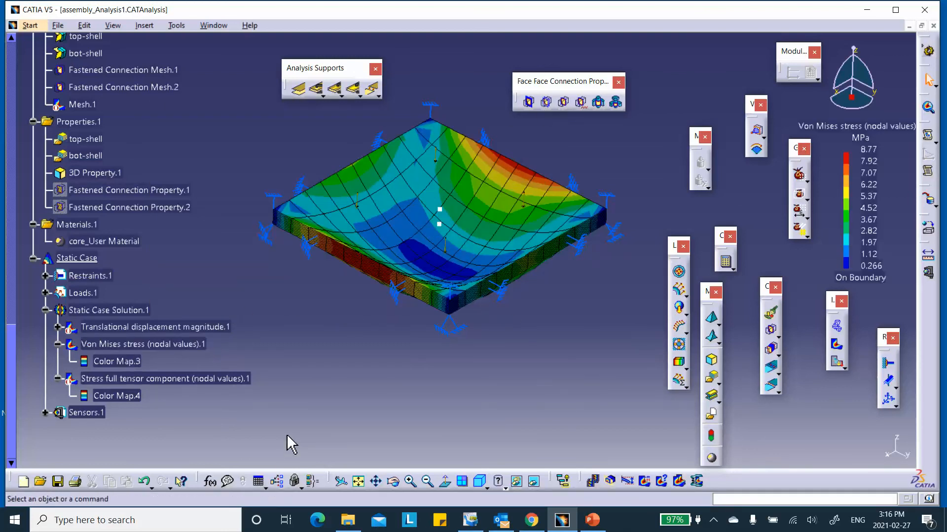
# - Preview the Von Mises stress on bot-shell only, then cancel the image edits
pyautogui.doubleClick(180, 345)
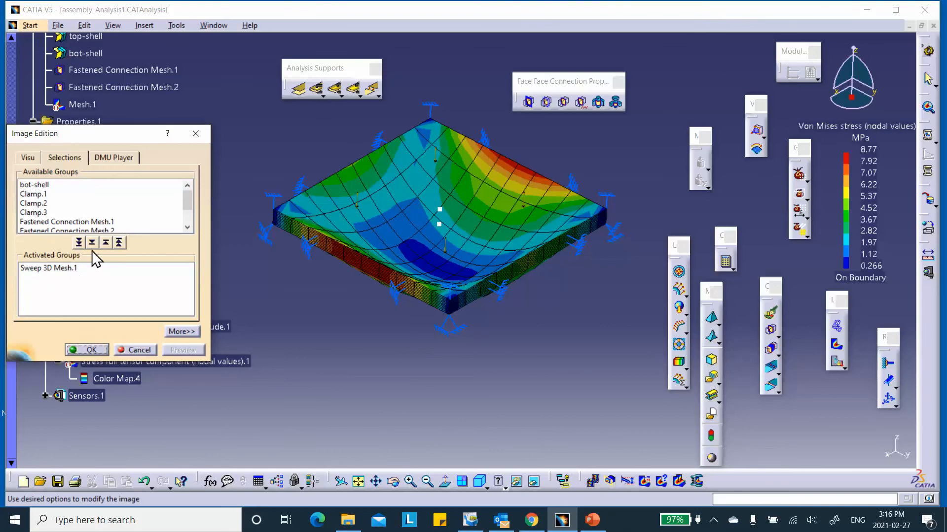
pyautogui.click(114, 242)
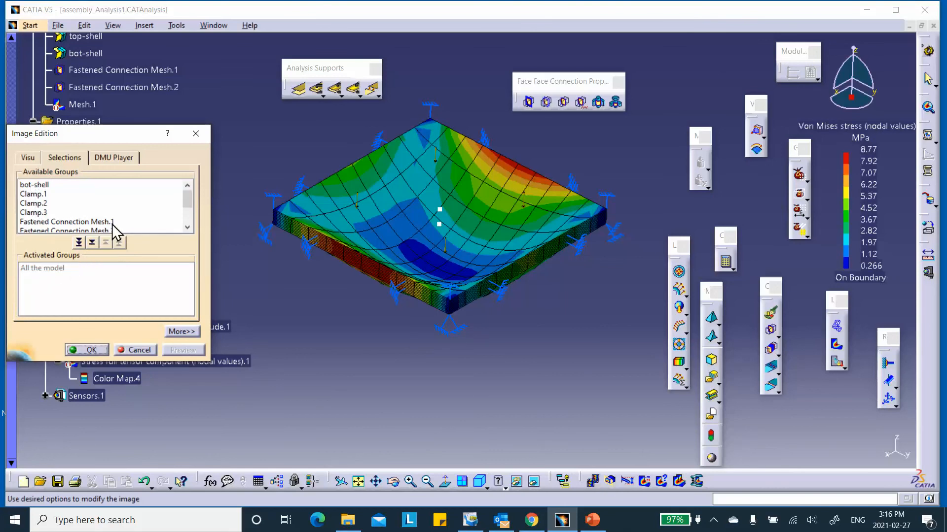
pyautogui.doubleClick(35, 186)
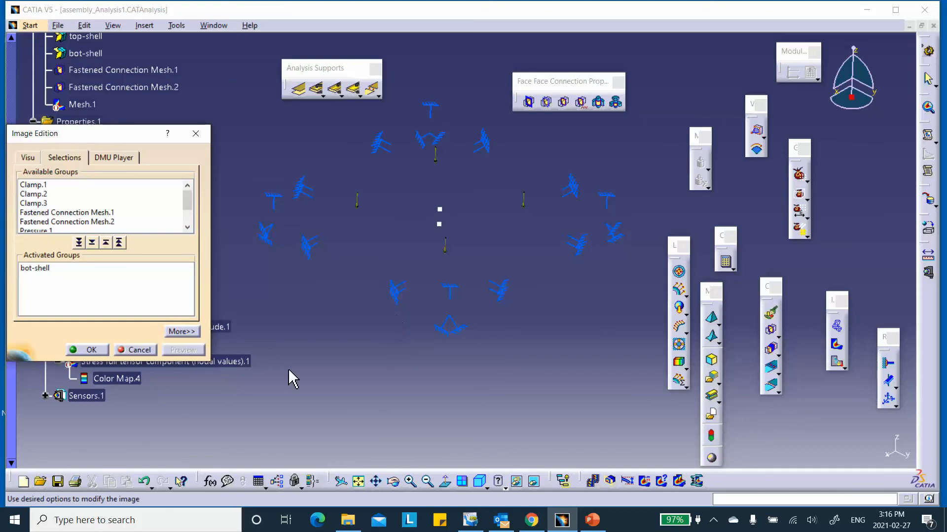
pyautogui.click(138, 350)
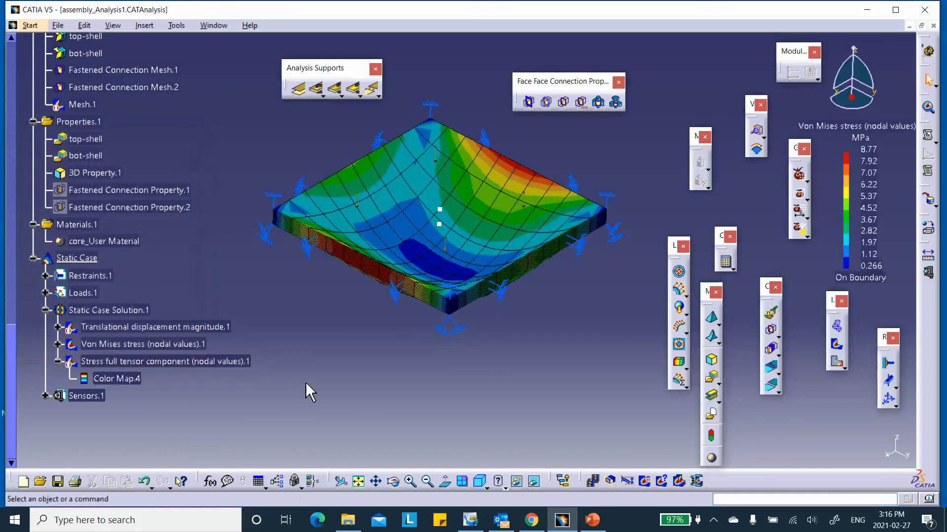
# - Deactivate the Von Mises stress image and activate the stress full tensor component image
pyautogui.rightClick(173, 346)
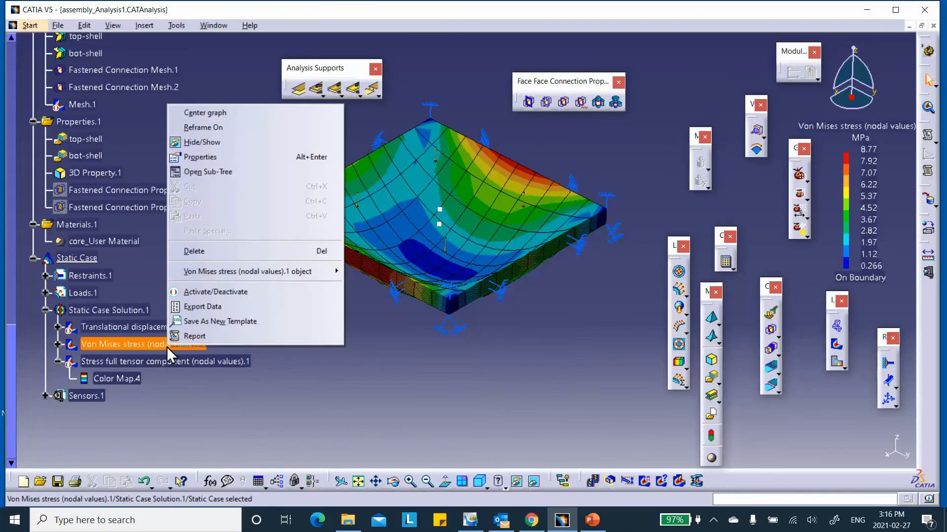
pyautogui.click(187, 293)
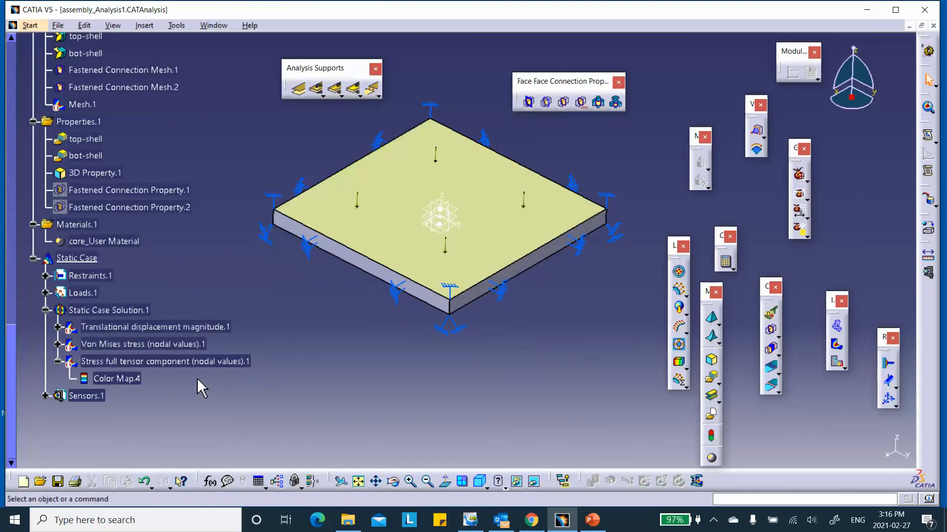
pyautogui.rightClick(197, 361)
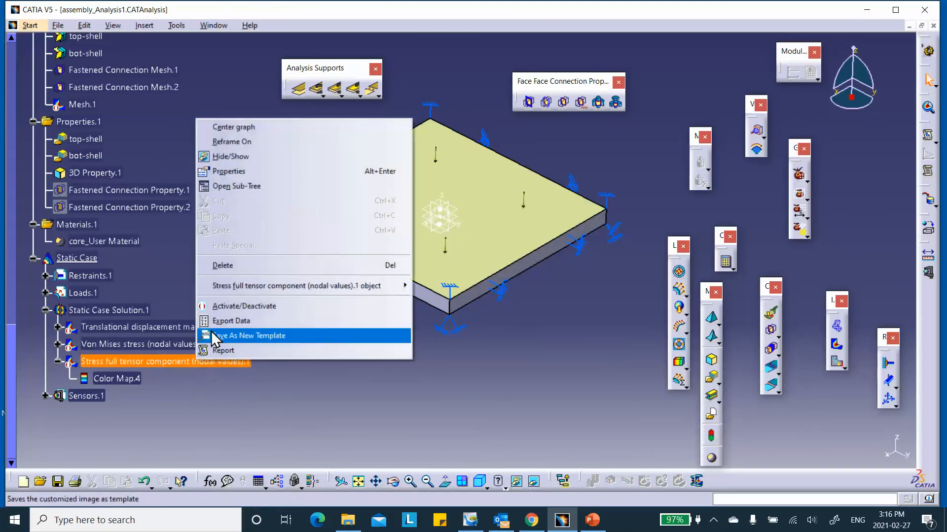
pyautogui.click(225, 306)
# - Set the tensor plot's criterion to Von Mises, preview bot-shell and top-shell, then remove all groups
pyautogui.doubleClick(142, 368)
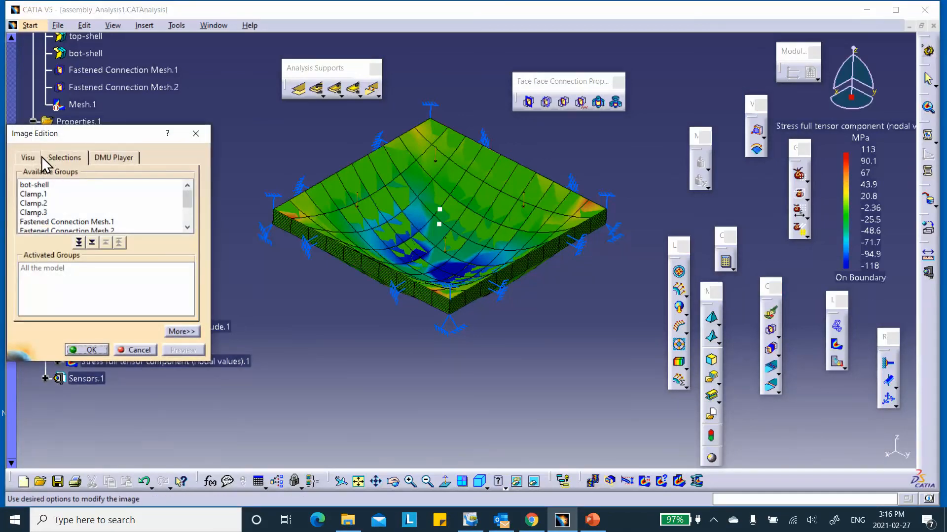
pyautogui.click(31, 158)
pyautogui.click(43, 298)
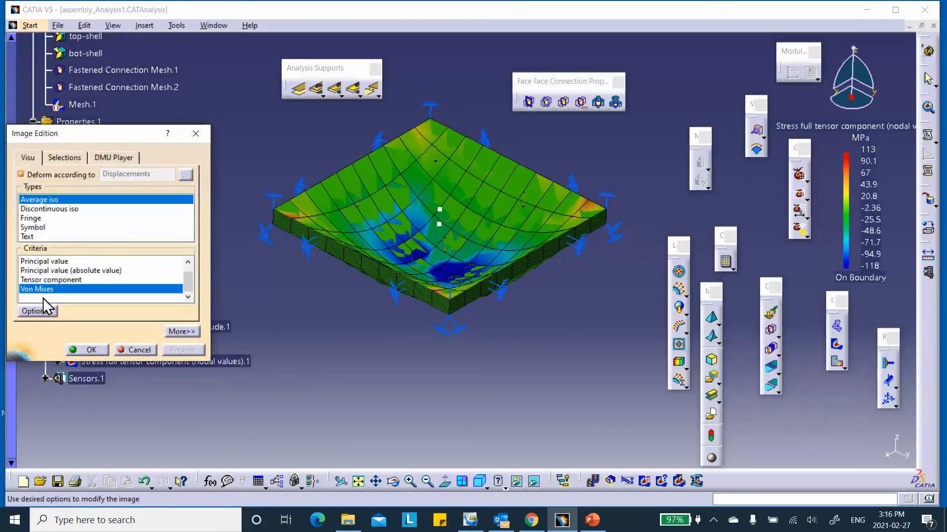
pyautogui.click(65, 158)
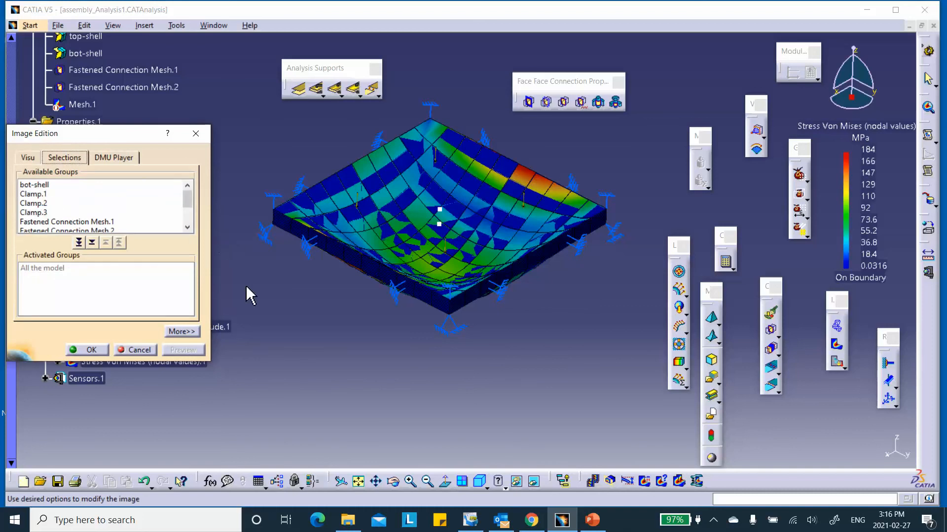
pyautogui.doubleClick(41, 184)
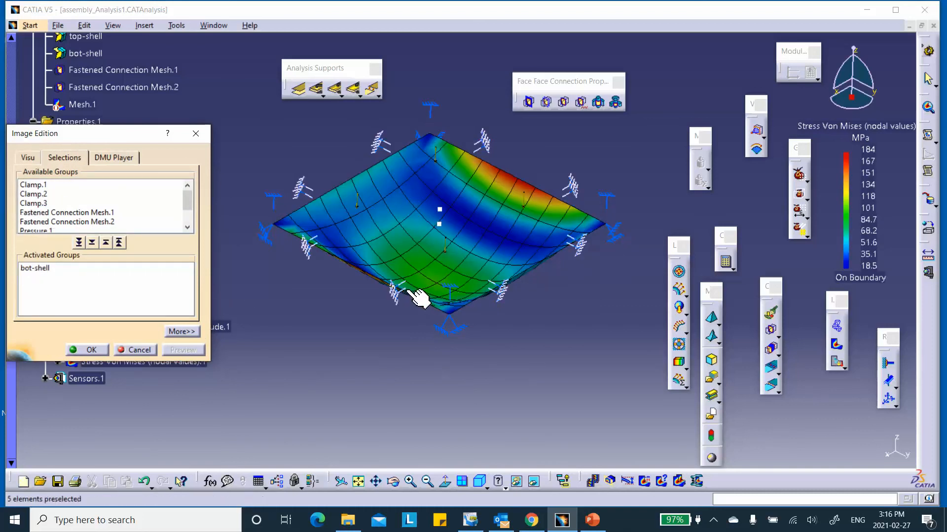
pyautogui.moveTo(187, 197); pyautogui.dragTo(186, 220)
pyautogui.doubleClick(35, 222)
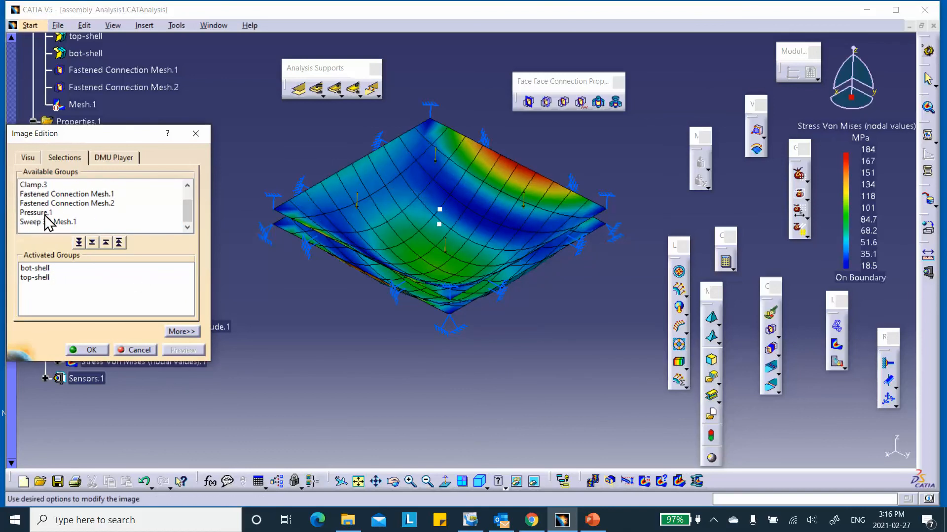
pyautogui.click(119, 242)
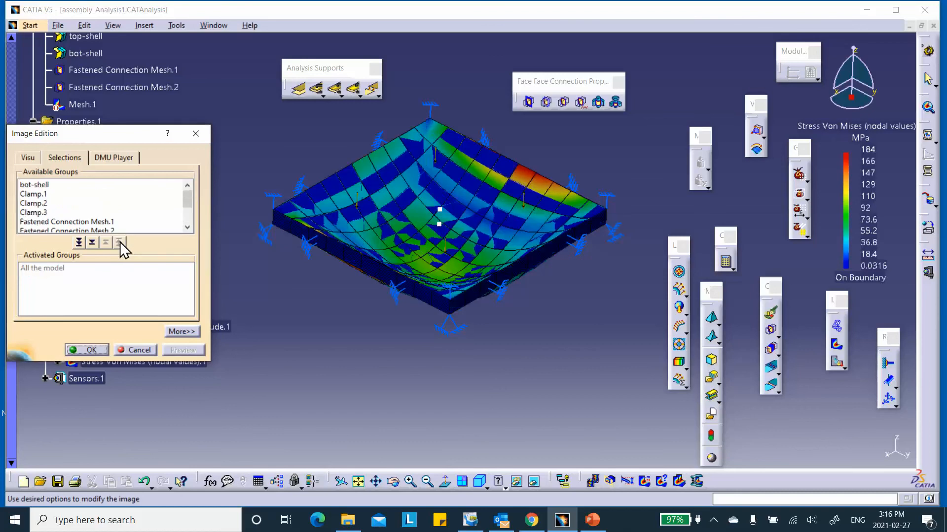
# - Preview Sweep 3D Mesh.1 twice, restore the whole model, cancel and reopen the tensor image settings
pyautogui.scroll(-2, 111, 216)
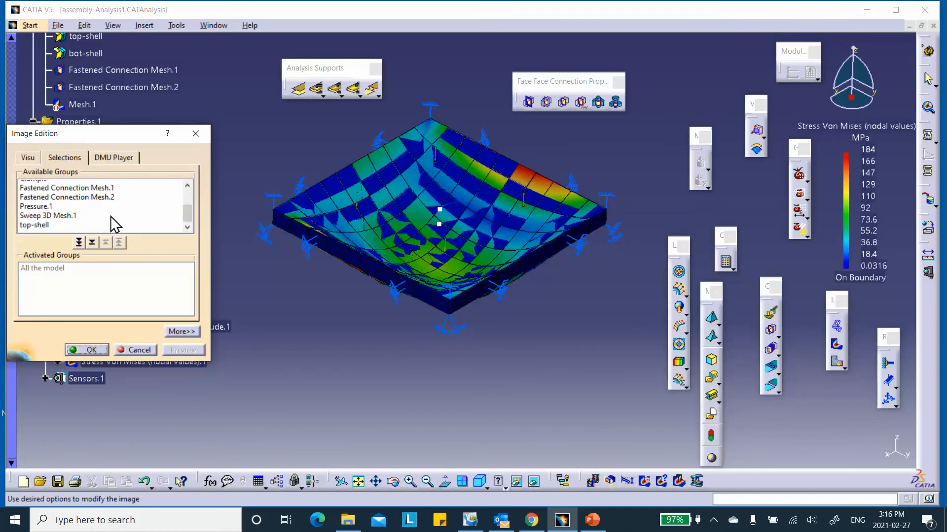
pyautogui.doubleClick(48, 212)
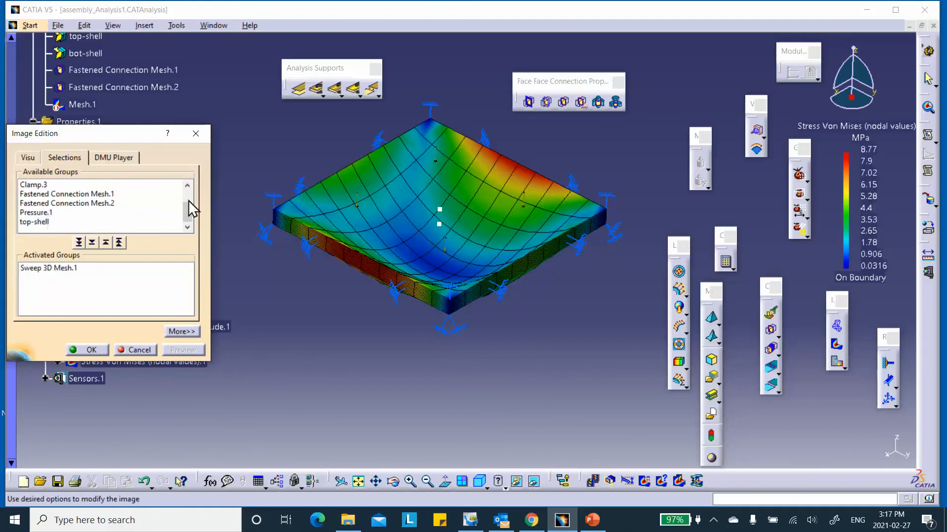
pyautogui.click(119, 242)
pyautogui.scroll(-2, 57, 217)
pyautogui.doubleClick(56, 213)
pyautogui.scroll(1, 59, 215)
pyautogui.click(34, 184)
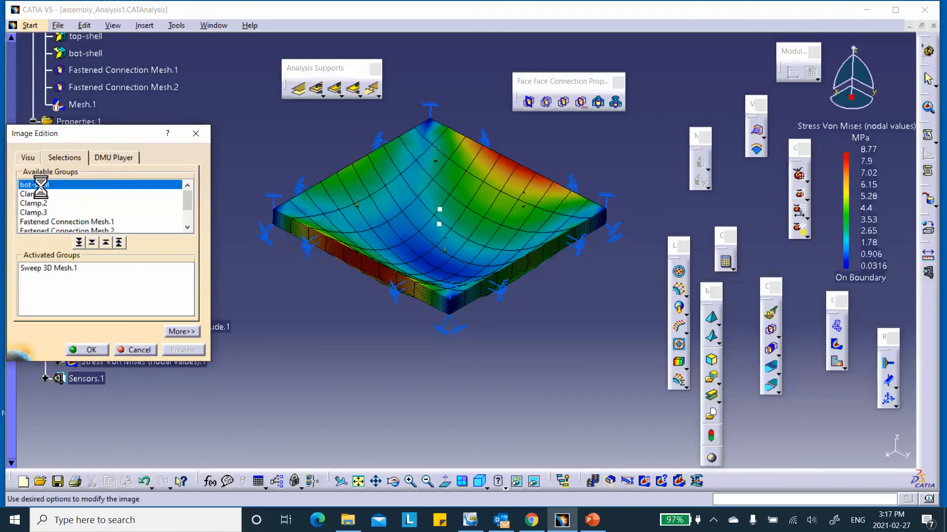
pyautogui.scroll(-1, 90, 208)
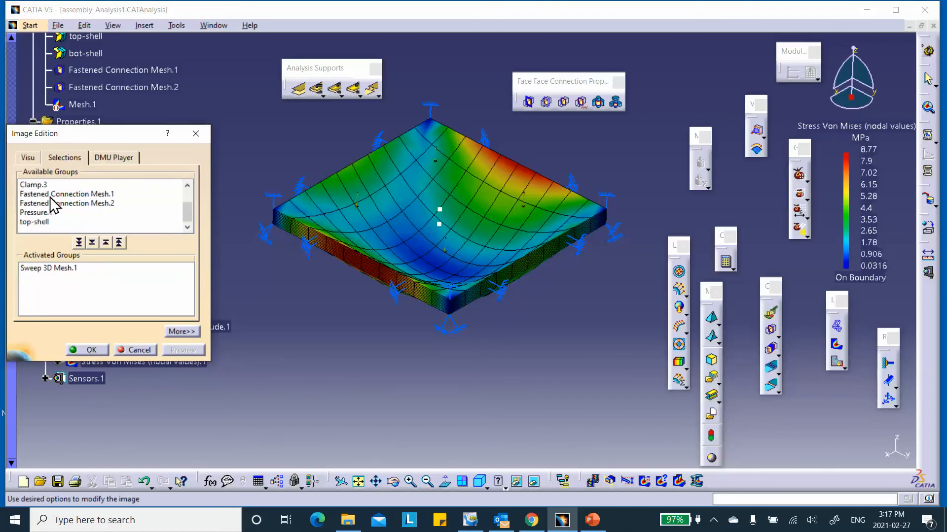
pyautogui.click(118, 243)
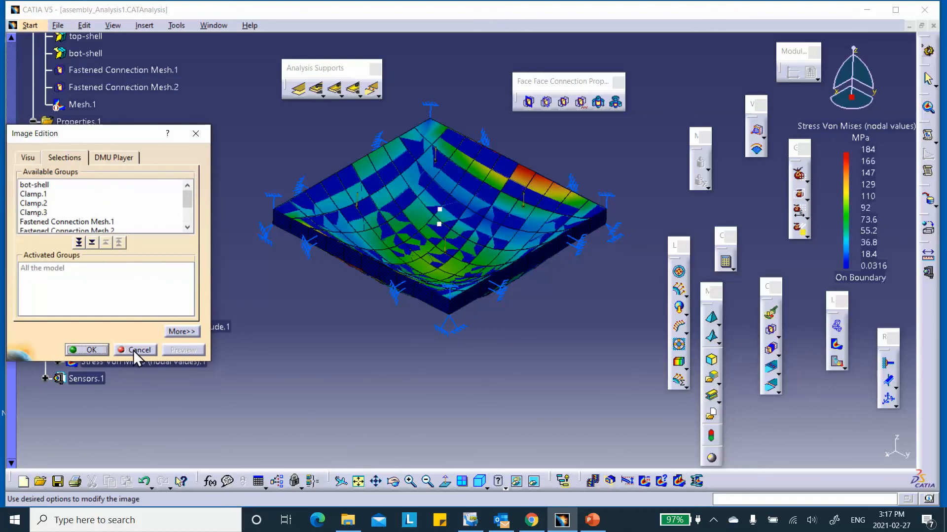
pyautogui.click(87, 349)
pyautogui.doubleClick(129, 362)
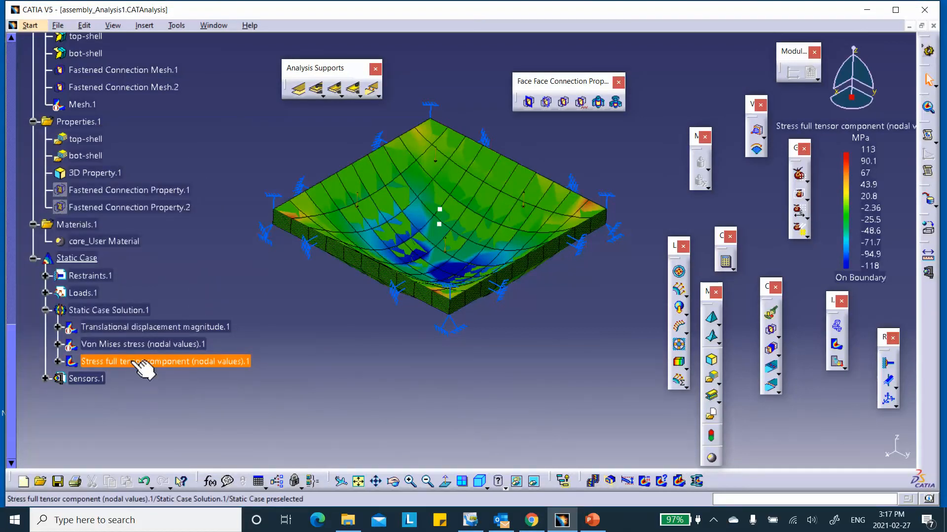
# - Preview the tensor plot on Sweep 3D Mesh.1, reset to the whole model, and reopen its settings
pyautogui.scroll(-2, 87, 220)
pyautogui.click(63, 157)
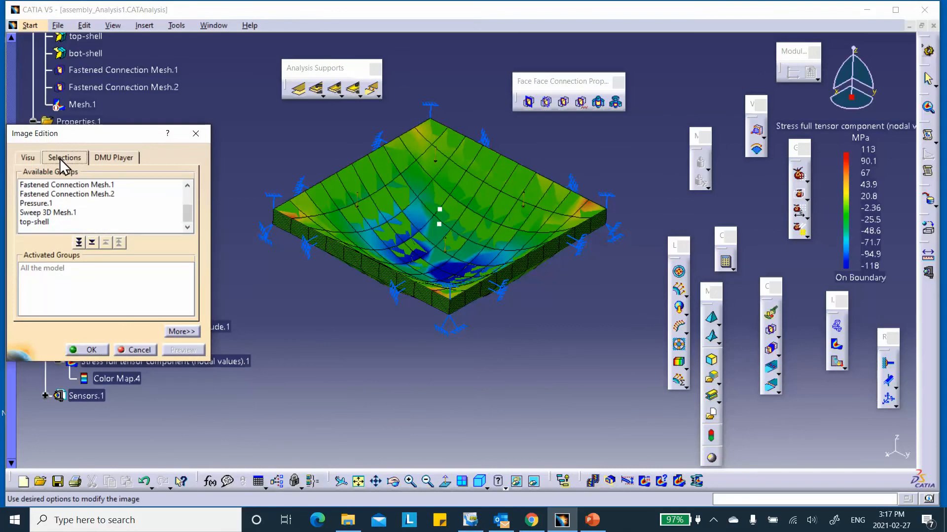
pyautogui.doubleClick(43, 213)
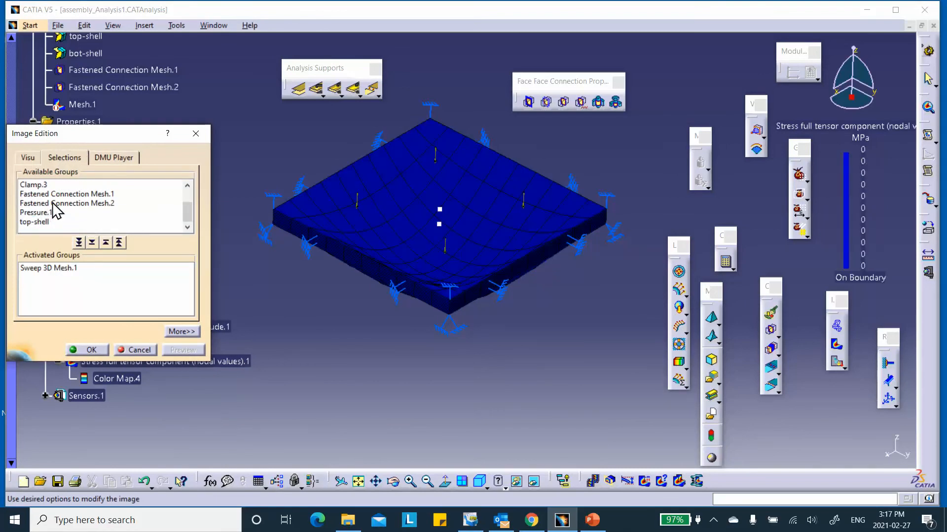
pyautogui.click(118, 242)
pyautogui.scroll(-1, 131, 217)
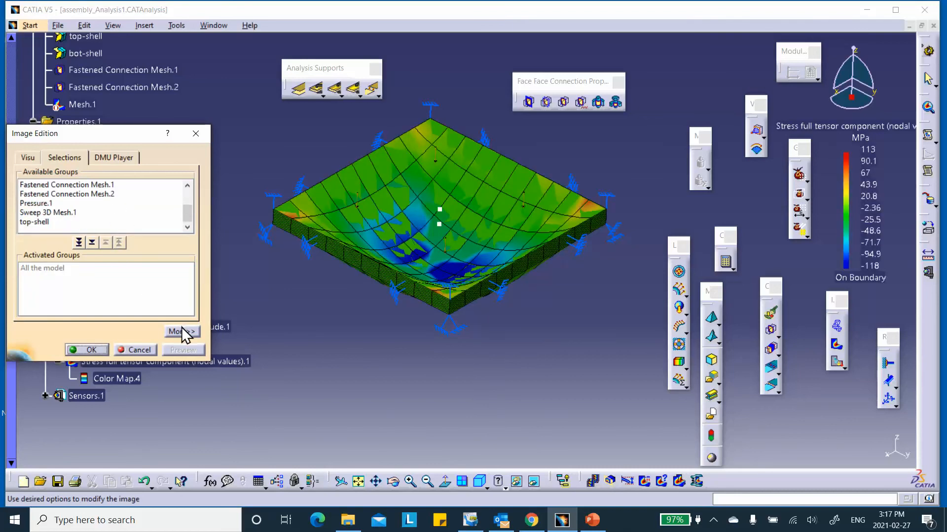
pyautogui.click(128, 350)
pyautogui.doubleClick(172, 361)
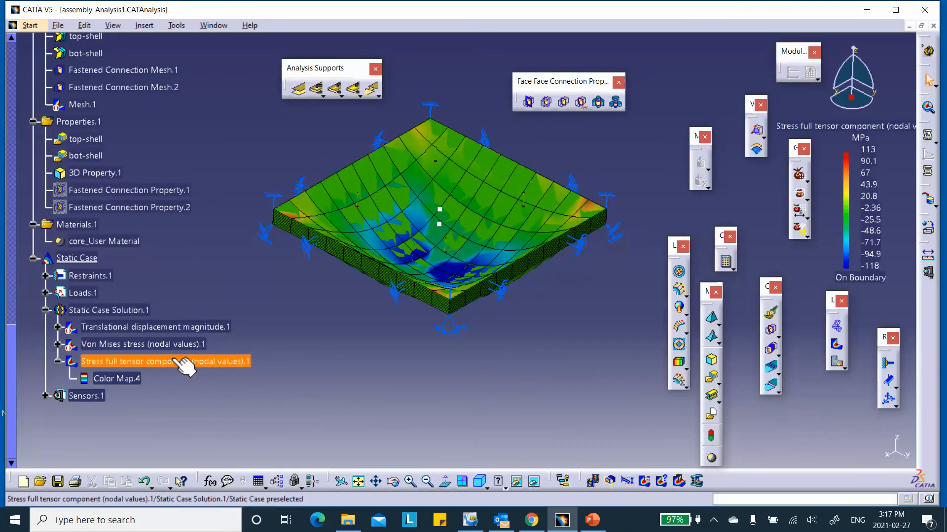
# - Preview top-shell, bot-shell and Sweep 3D Mesh.1, then limit the plot to Sweep 3D Mesh.1 only
pyautogui.scroll(-2, 62, 222)
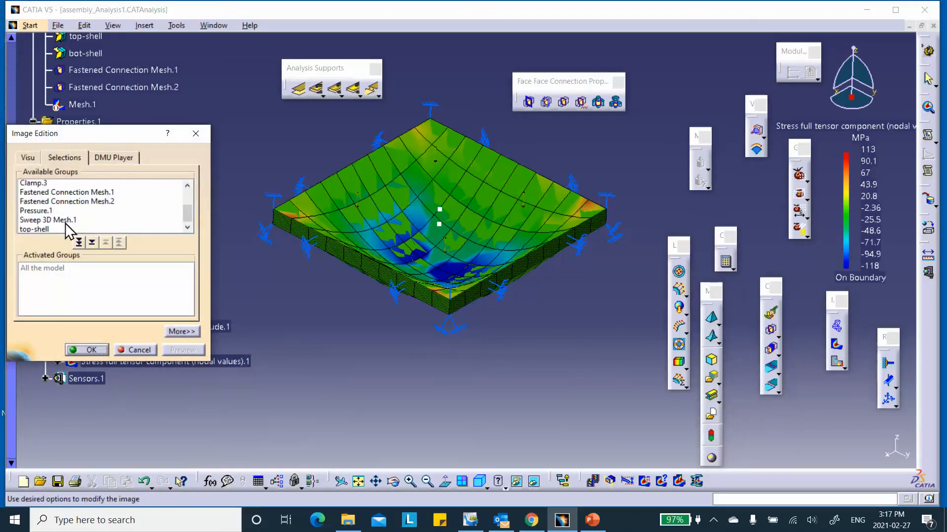
pyautogui.doubleClick(53, 219)
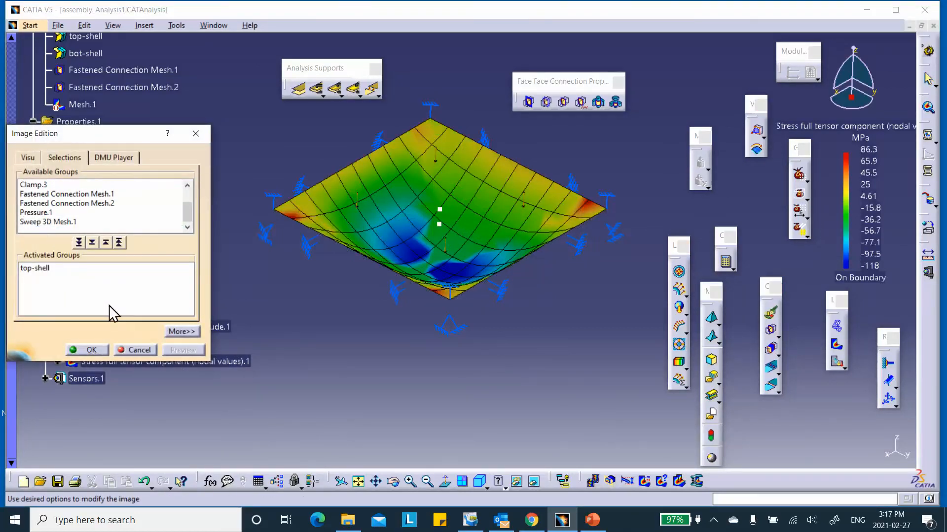
pyautogui.scroll(1, 94, 212)
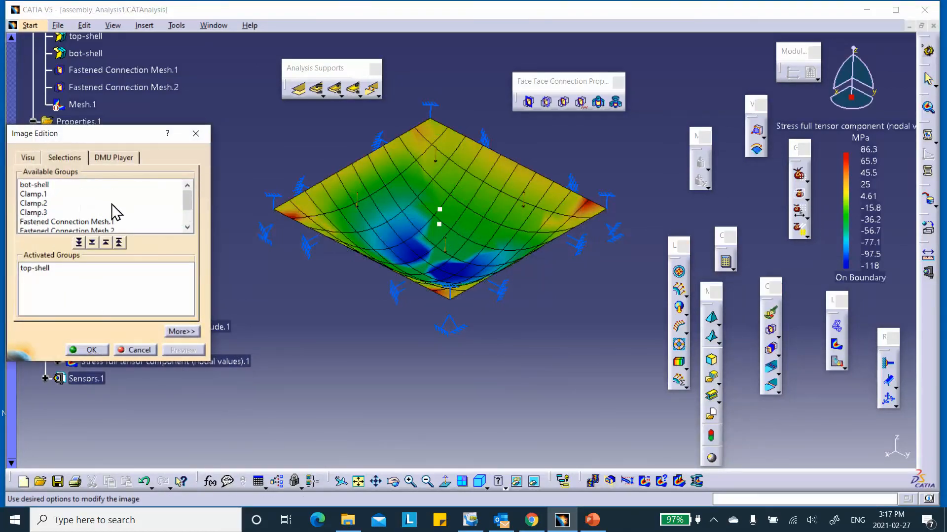
pyautogui.doubleClick(53, 185)
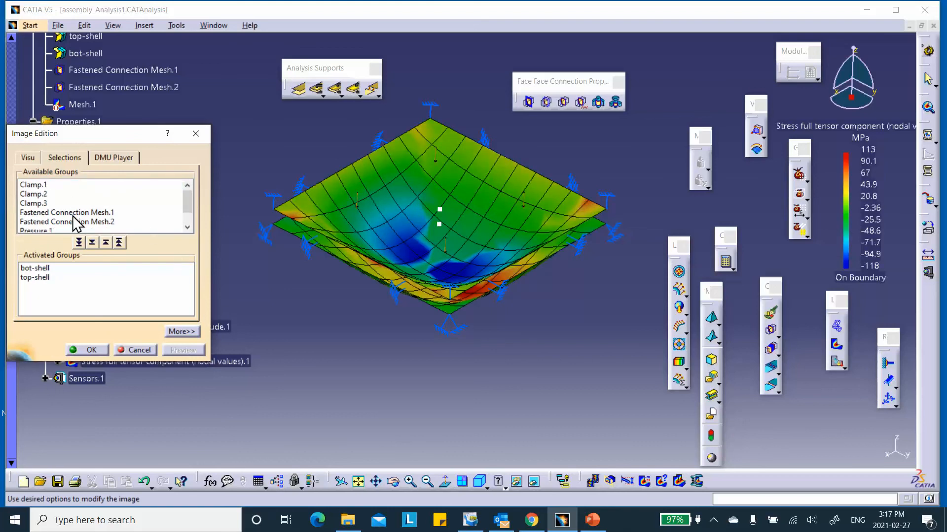
pyautogui.scroll(-1, 65, 199)
pyautogui.scroll(1, 73, 210)
pyautogui.scroll(-1, 73, 210)
pyautogui.doubleClick(48, 222)
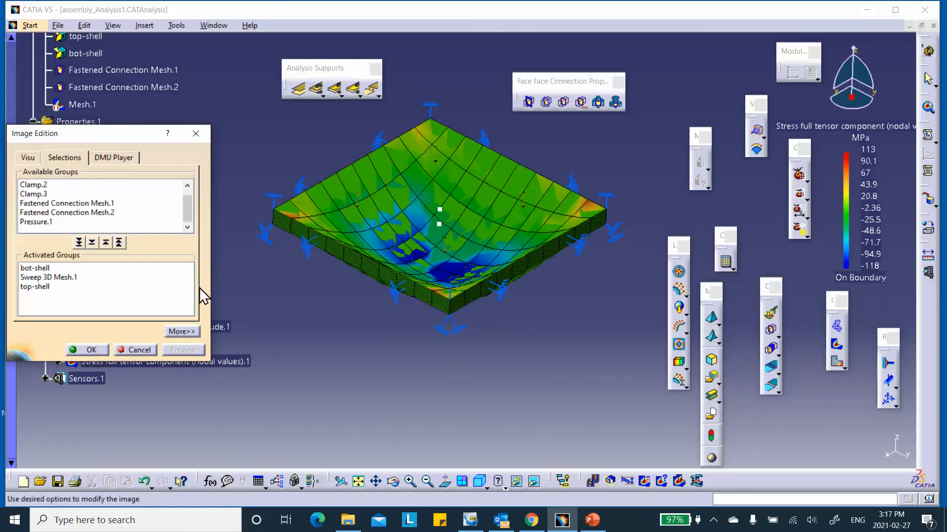
pyautogui.click(119, 242)
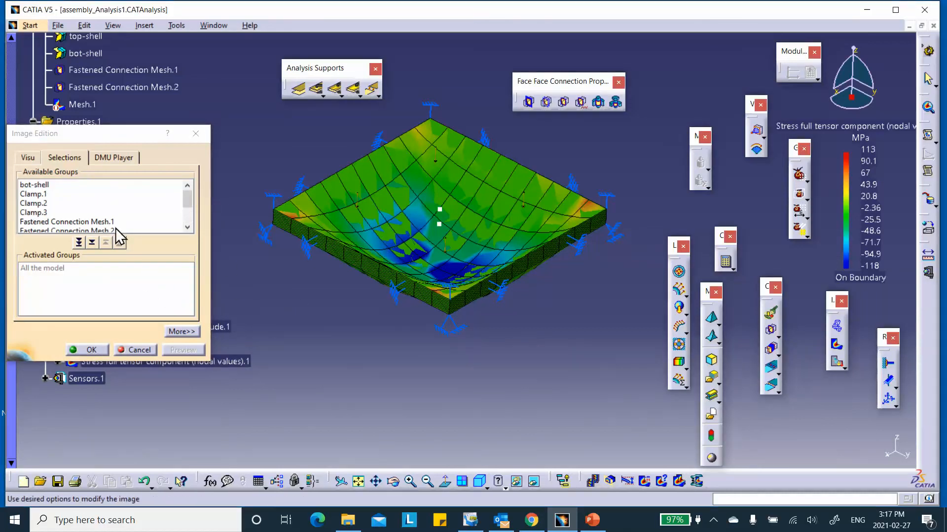
pyautogui.scroll(-1, 78, 212)
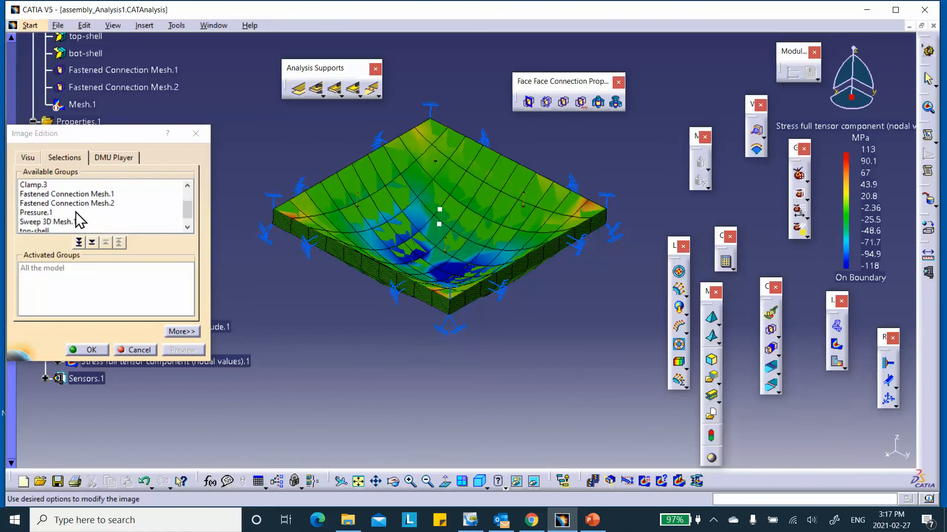
pyautogui.click(42, 222)
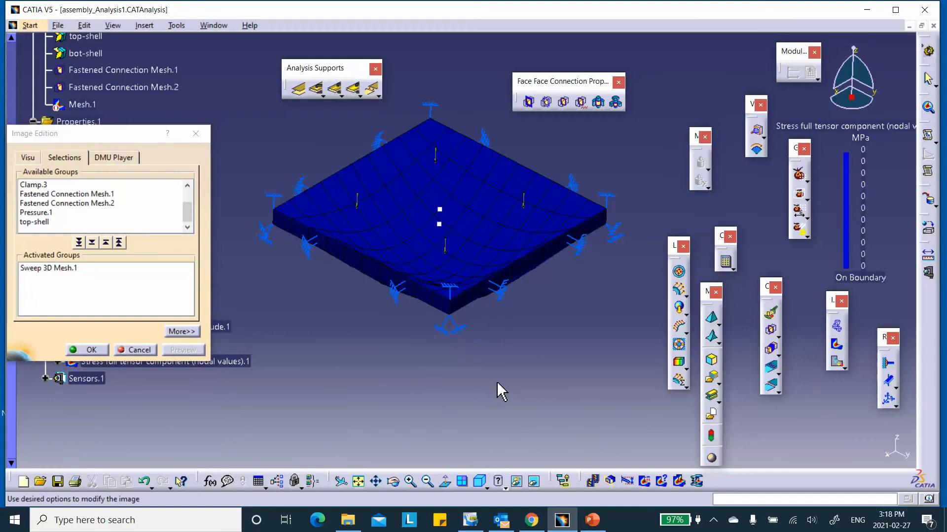
# - Cancel the Sweep 3D Mesh.1 filter so the tensor plot spans the whole plate, -118 to 113 MPa
pyautogui.click(142, 349)
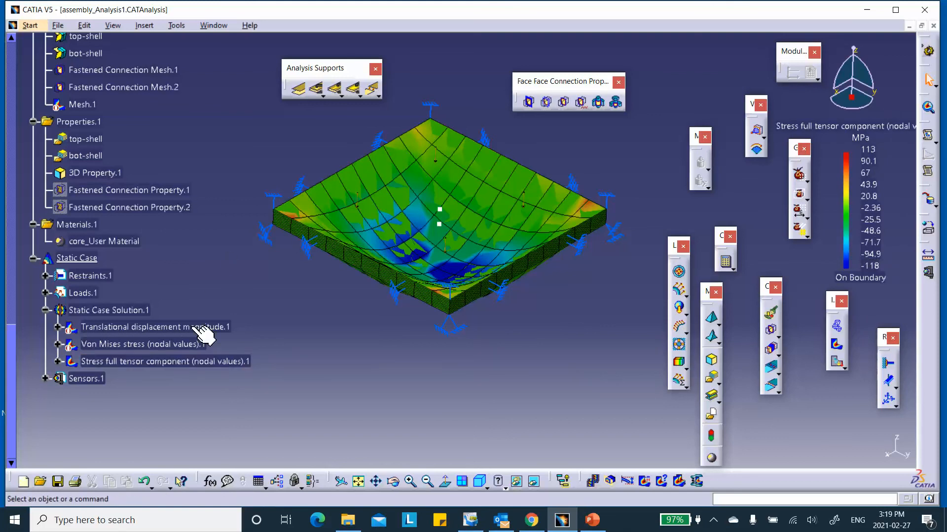
pyautogui.rightClick(193, 362)
# - Deactivate the stress tensor image and activate the Von Mises stress image (0.266 to 8.77 MPa)
pyautogui.click(233, 309)
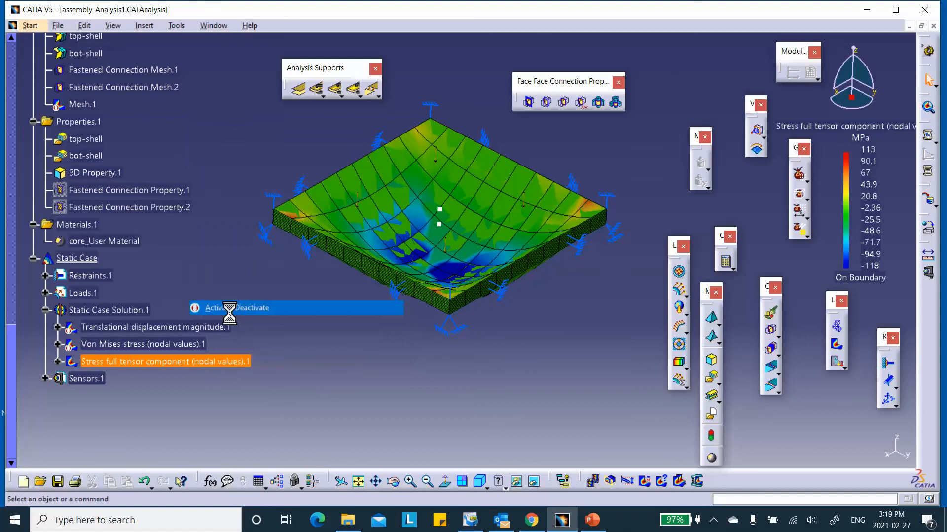
pyautogui.rightClick(194, 344)
pyautogui.click(232, 287)
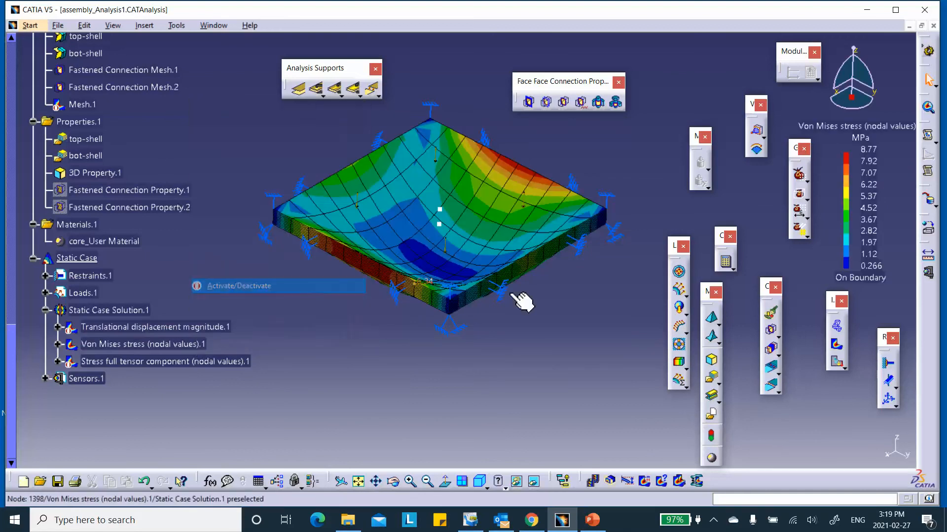